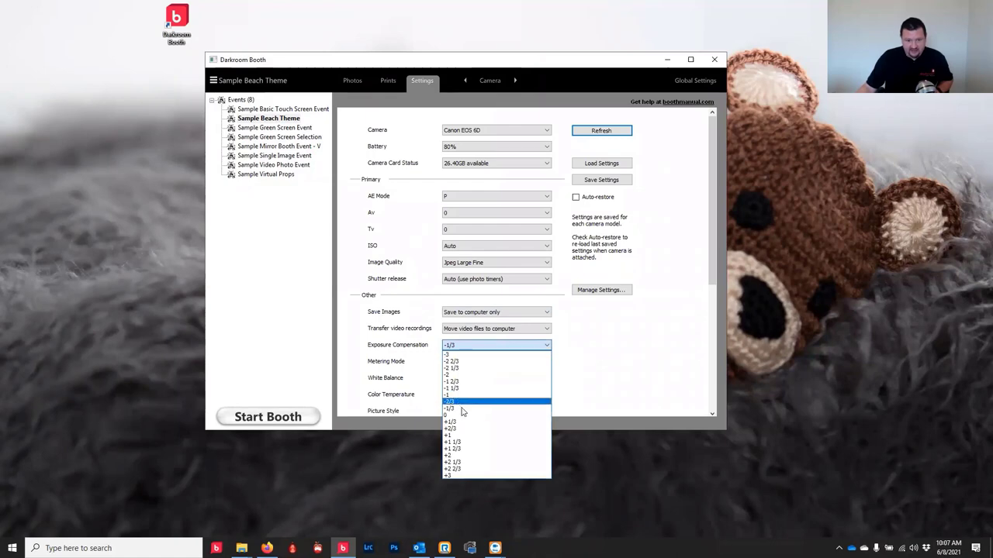
Step: Choose 0 in the Exposure Compensation dropdown of the camera settings
{"action": "left_click", "coordinate": [454, 415]}
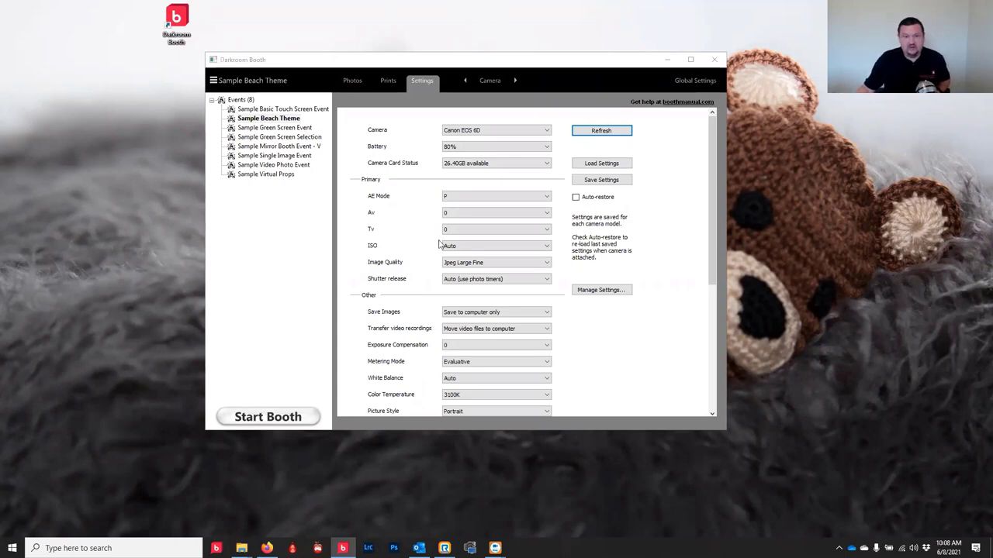
Step: On the Output settings page, tick Save Output 1 and Copy Originals 1
{"action": "left_click", "coordinate": [486, 82]}
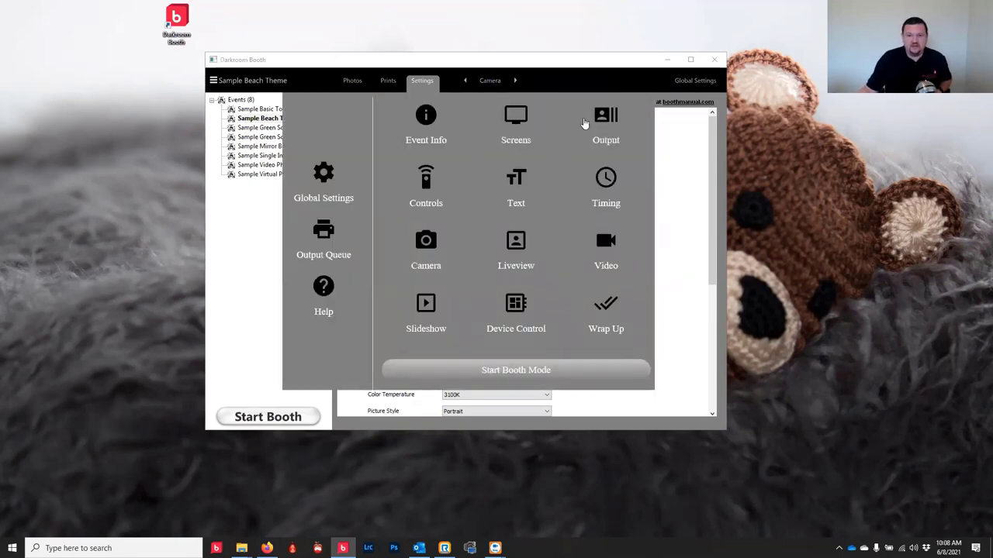
{"action": "left_click", "coordinate": [587, 124]}
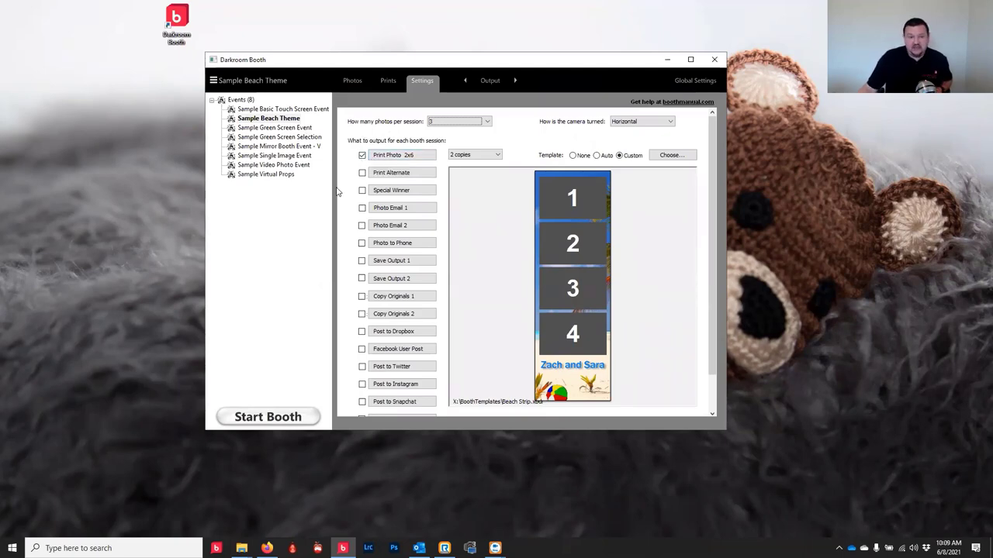
{"action": "left_click", "coordinate": [361, 261]}
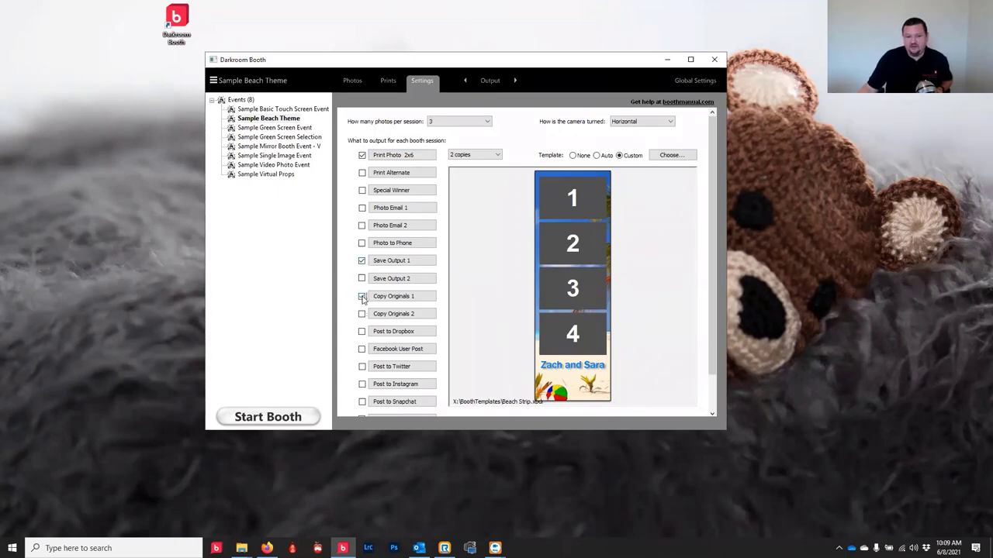
{"action": "left_click", "coordinate": [362, 298]}
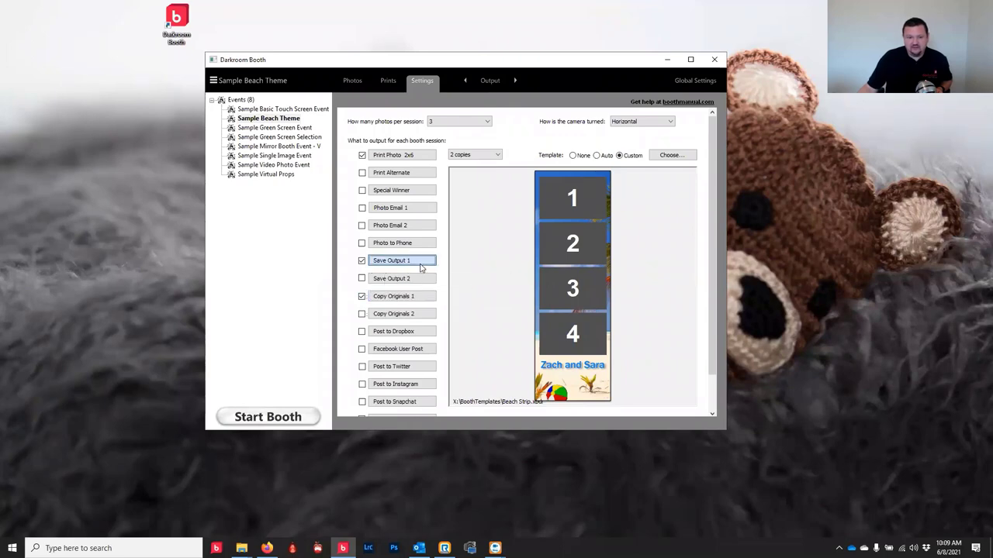
{"action": "left_click", "coordinate": [421, 268]}
Step: Create a new desktop folder named 'event 1'
{"action": "right_click", "coordinate": [107, 114]}
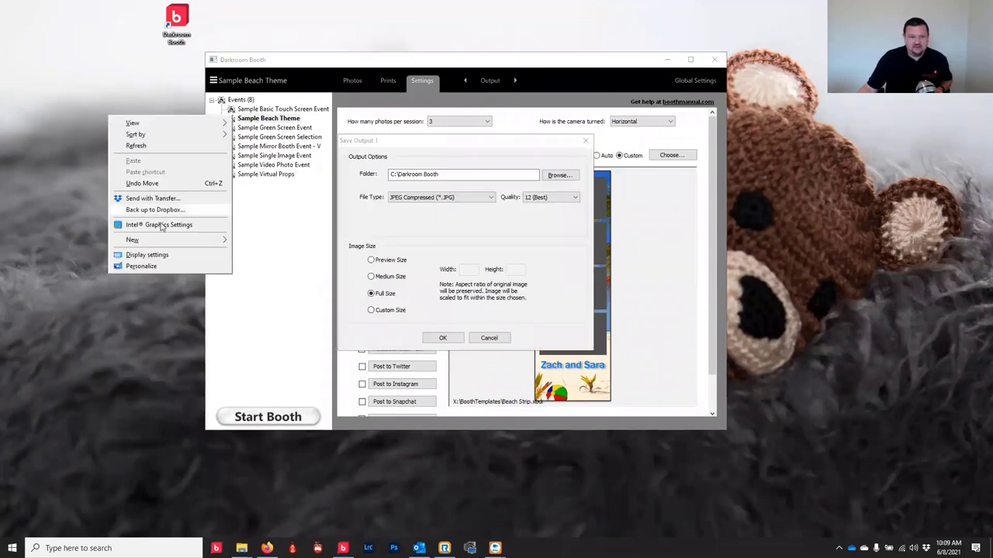
{"action": "mouse_move", "coordinate": [192, 241]}
{"action": "left_click", "coordinate": [256, 241]}
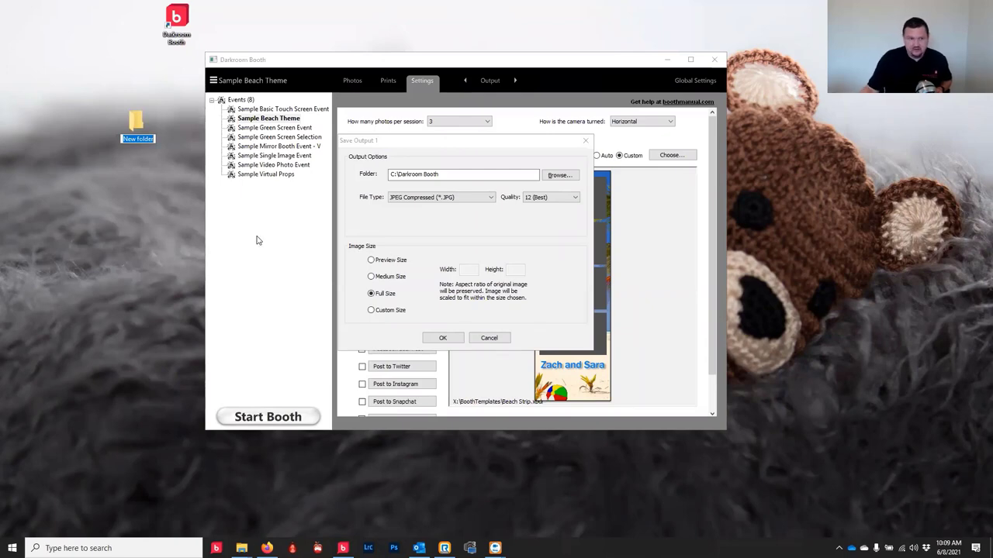
{"action": "type", "text": "event"}
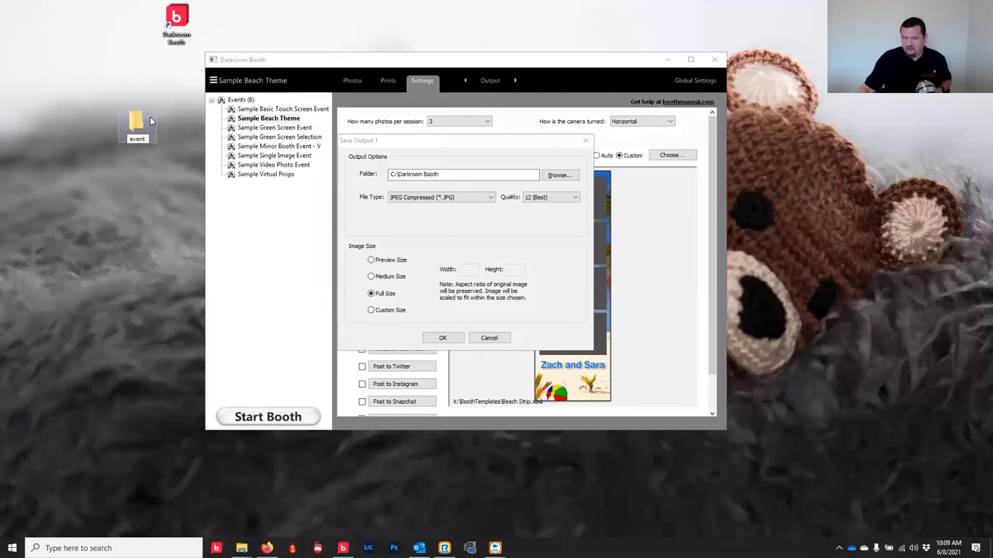
{"action": "type", "text": " 1"}
{"action": "key", "text": "Return"}
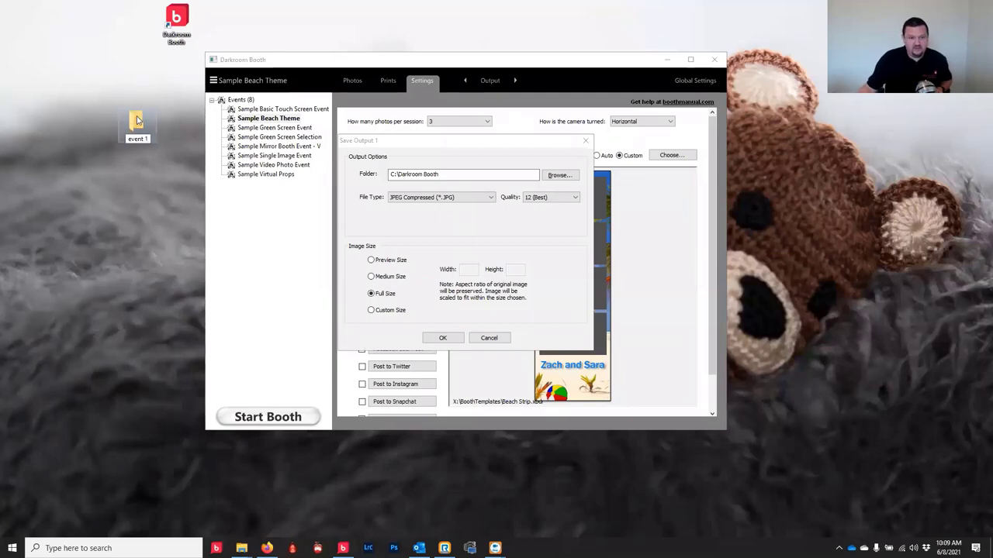
{"action": "double_click", "coordinate": [136, 120]}
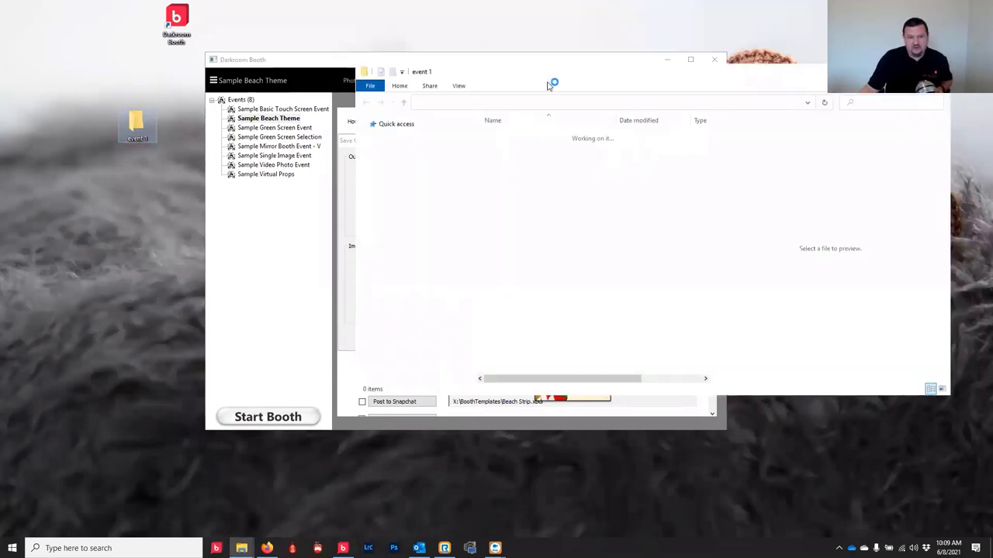
{"action": "left_click_drag", "start_coordinate": [630, 76], "coordinate": [252, 228]}
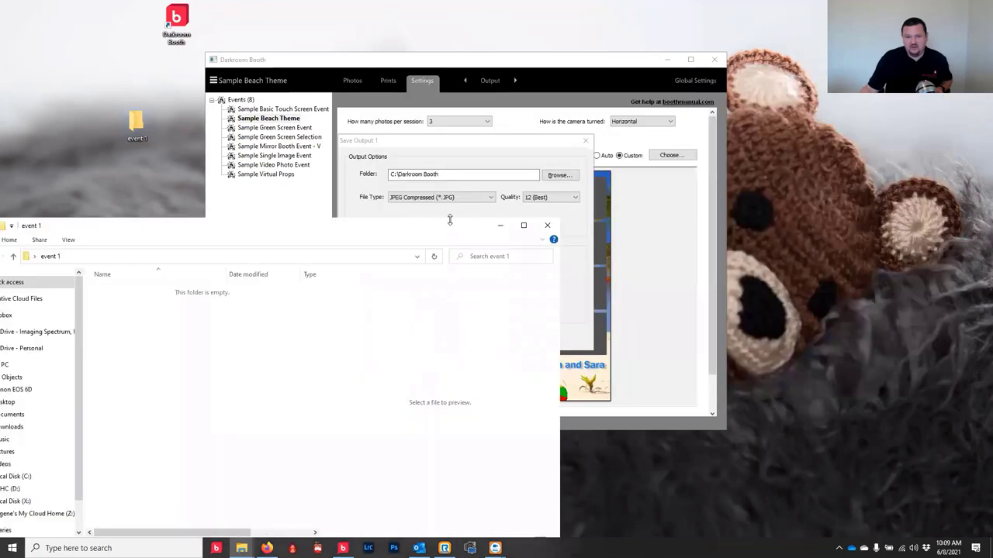
{"action": "left_click", "coordinate": [544, 224]}
Step: Set Save Output 1's destination folder to the desktop event 1 folder and apply
{"action": "left_click", "coordinate": [559, 177]}
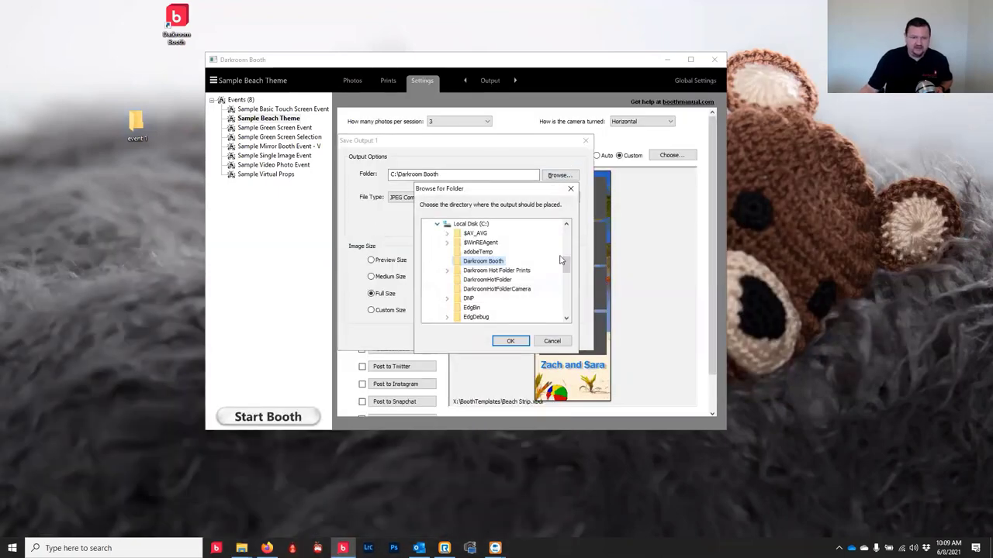
{"action": "left_click_drag", "start_coordinate": [561, 261], "coordinate": [569, 227]}
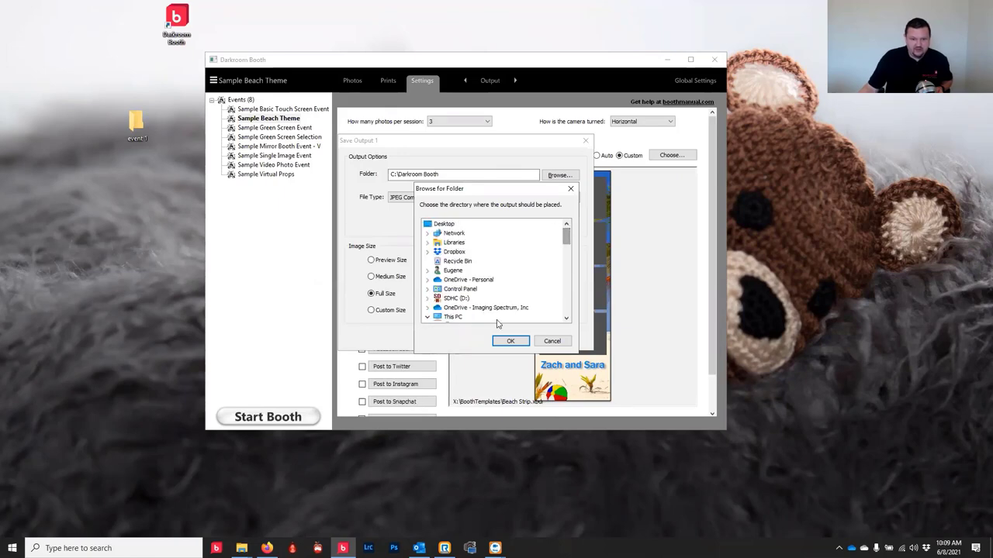
{"action": "left_click", "coordinate": [569, 300]}
{"action": "left_click", "coordinate": [437, 308]}
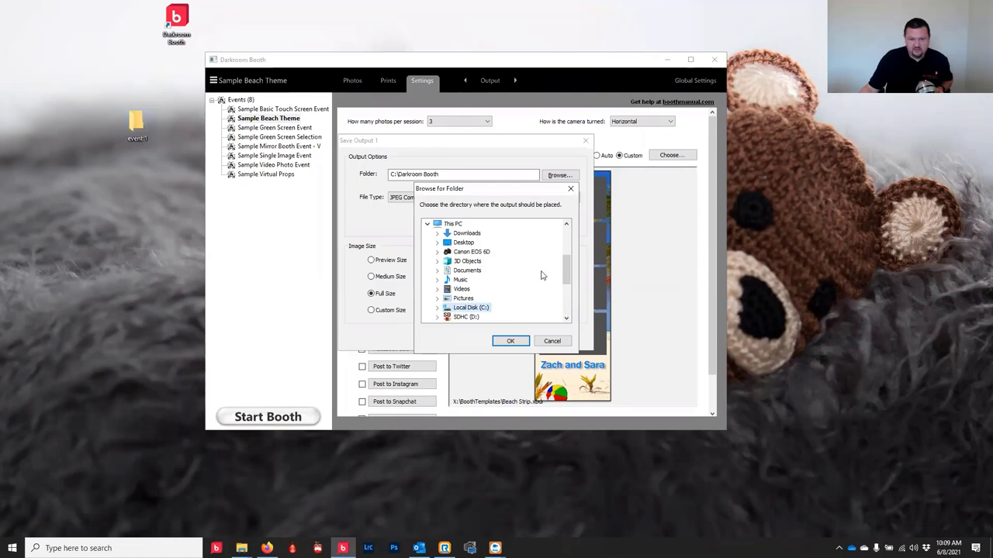
{"action": "left_click_drag", "start_coordinate": [561, 277], "coordinate": [567, 328]}
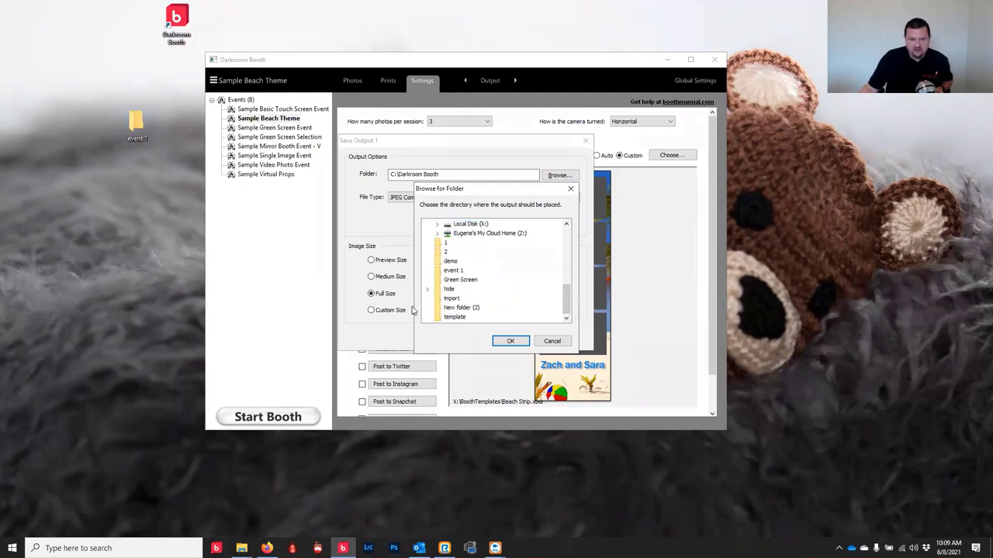
{"action": "left_click", "coordinate": [453, 270]}
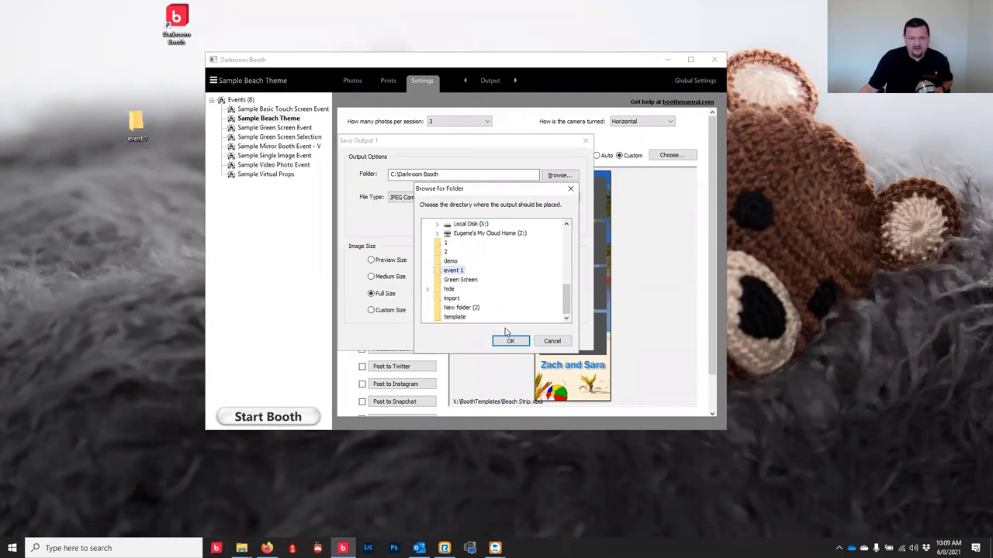
{"action": "left_click", "coordinate": [510, 341]}
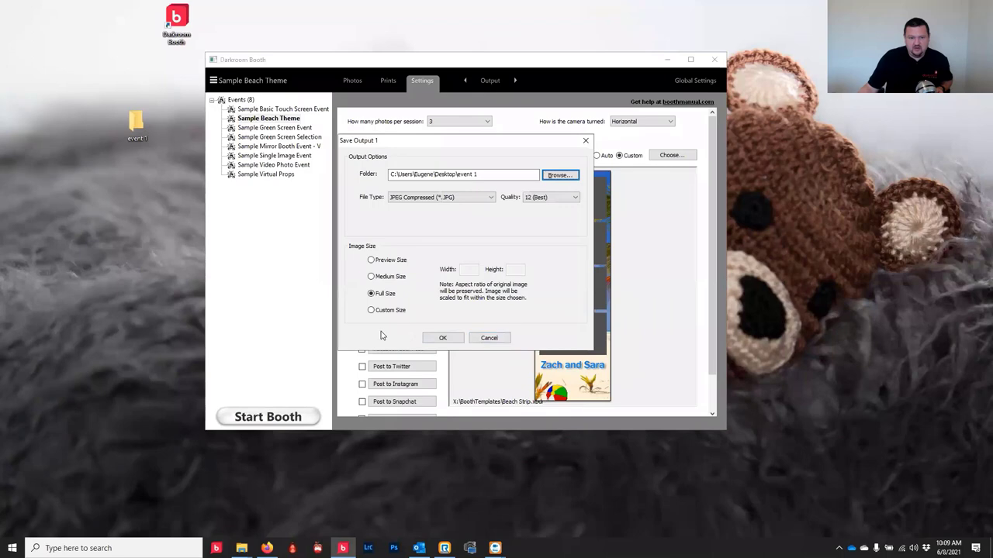
{"action": "left_click", "coordinate": [451, 342]}
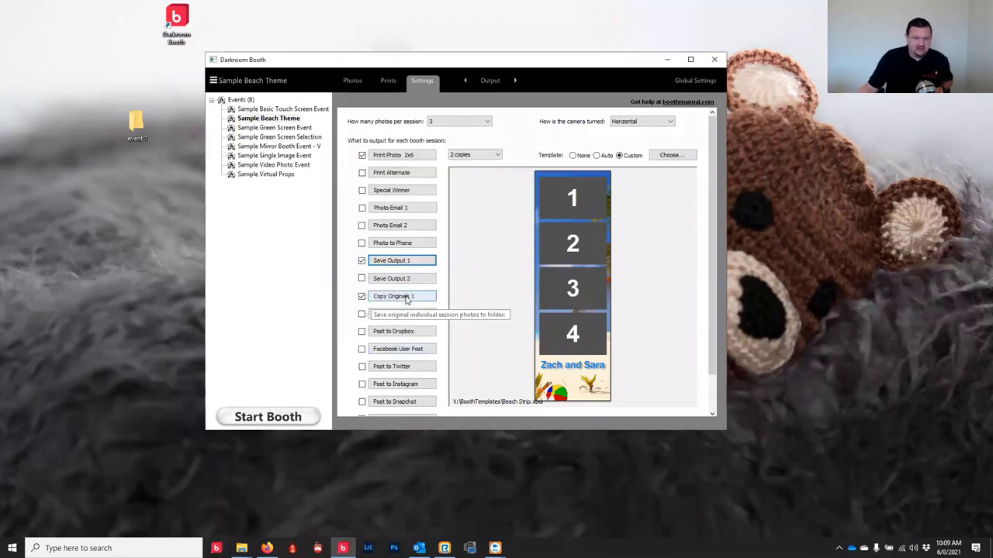
Step: Set Copy Originals 1's destination to the desktop event 1 folder and apply
{"action": "left_click", "coordinate": [387, 299]}
{"action": "left_click", "coordinate": [565, 128]}
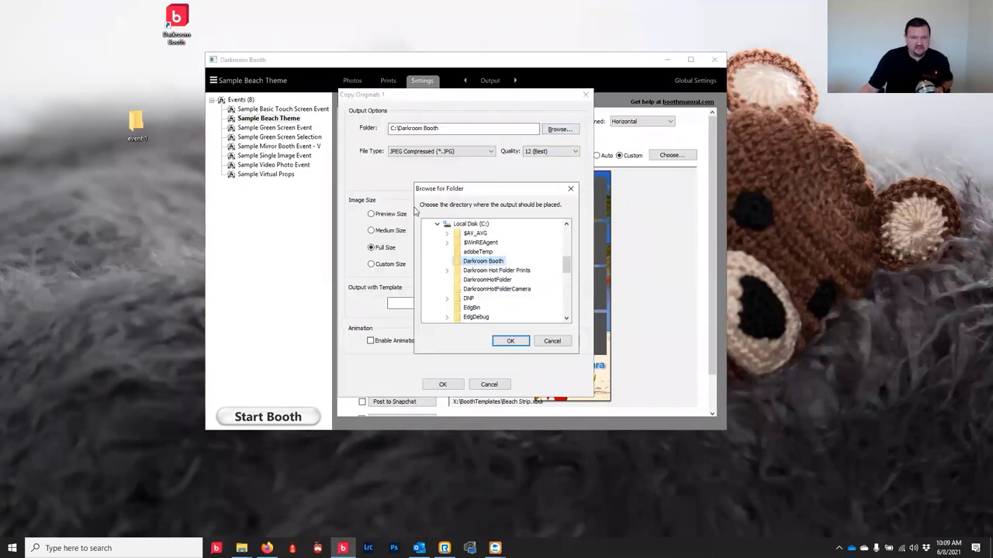
{"action": "left_click", "coordinate": [436, 225]}
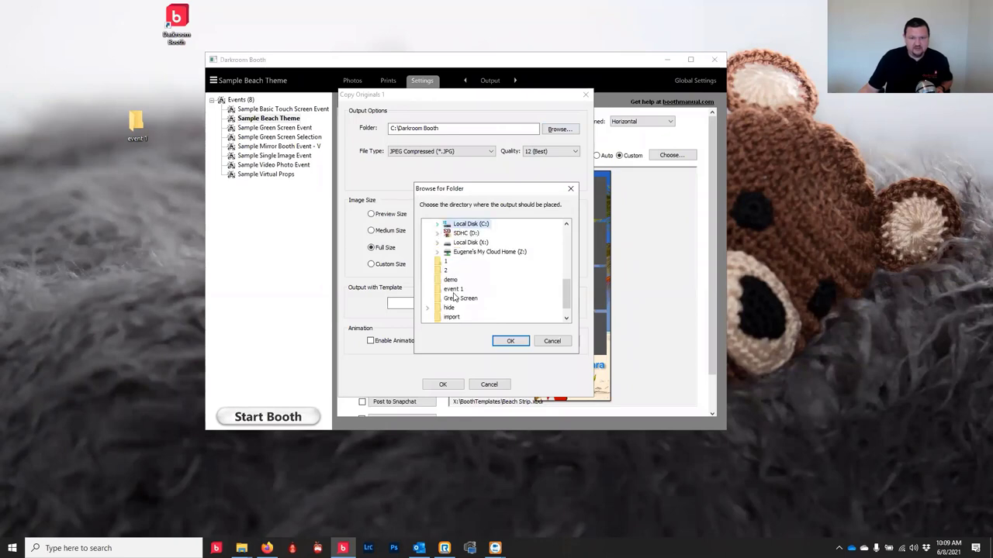
{"action": "left_click", "coordinate": [453, 289]}
{"action": "left_click", "coordinate": [511, 342]}
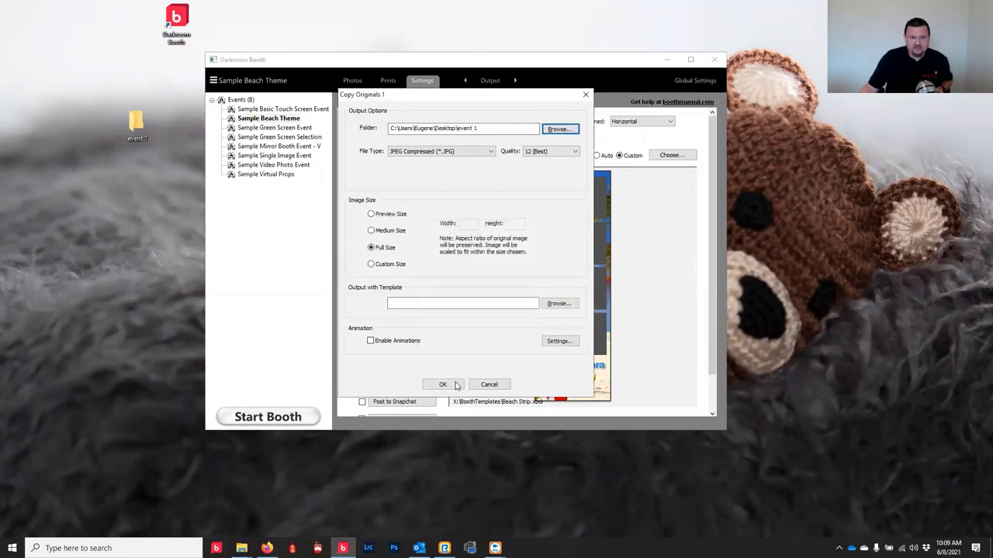
{"action": "left_click", "coordinate": [443, 384]}
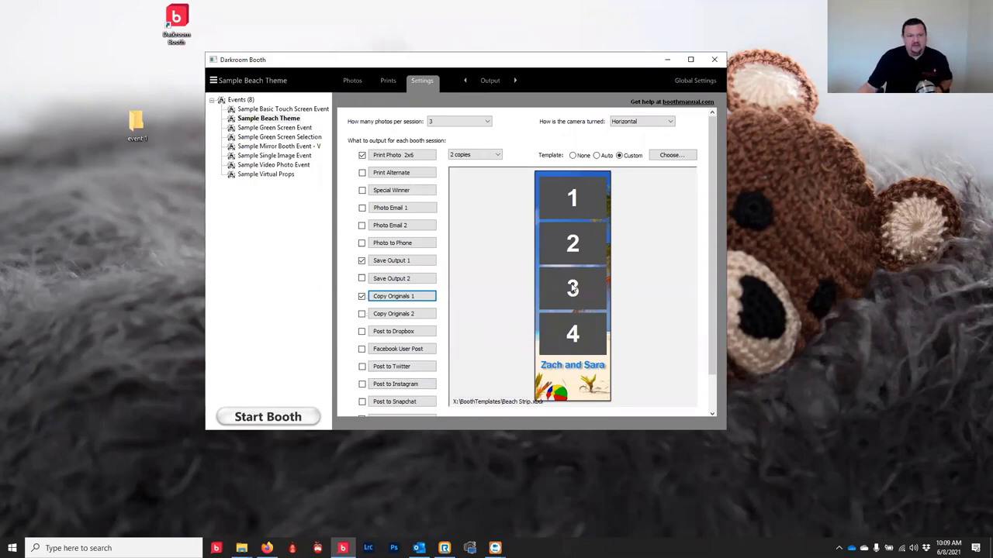
{"action": "left_click", "coordinate": [388, 82]}
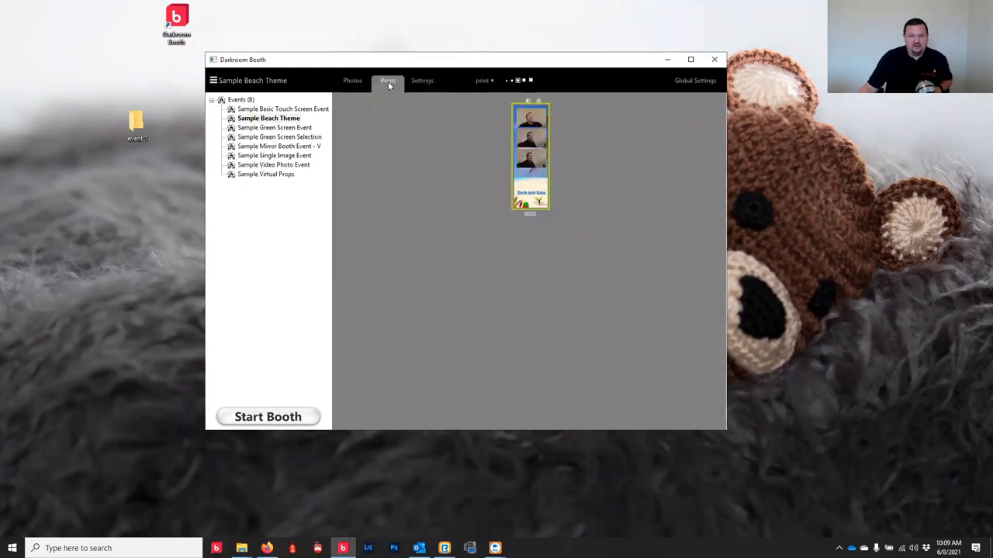
{"action": "left_click", "coordinate": [343, 80]}
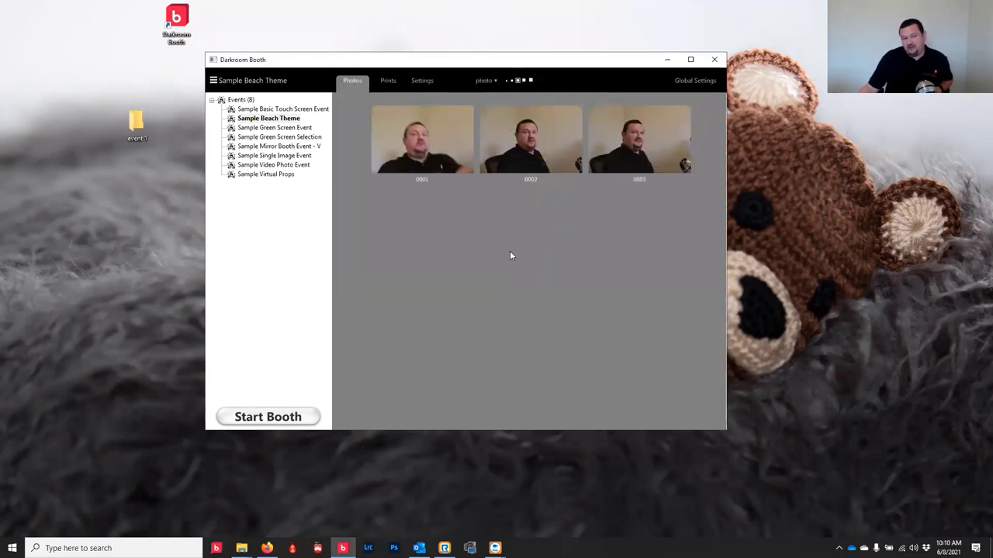
{"action": "right_click", "coordinate": [649, 145]}
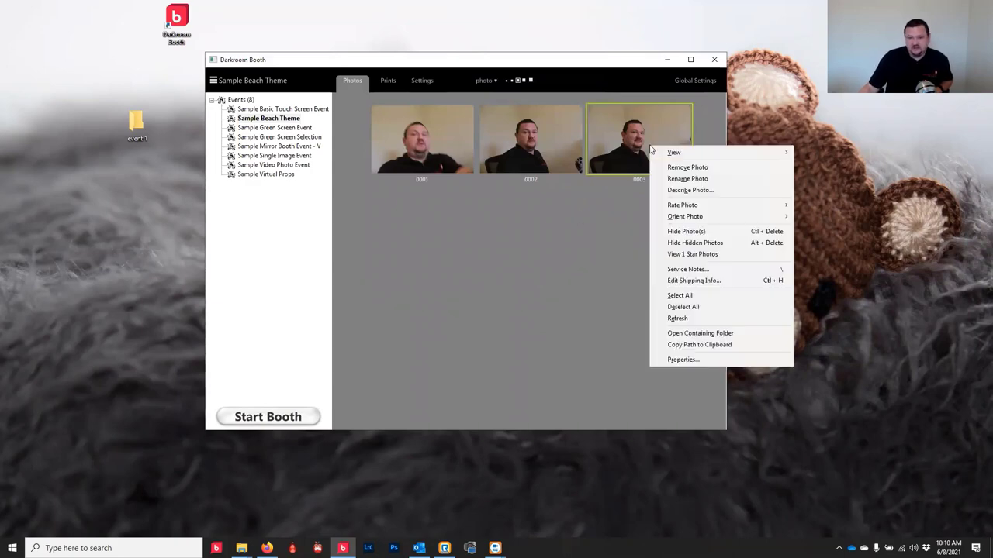
{"action": "left_click", "coordinate": [483, 80]}
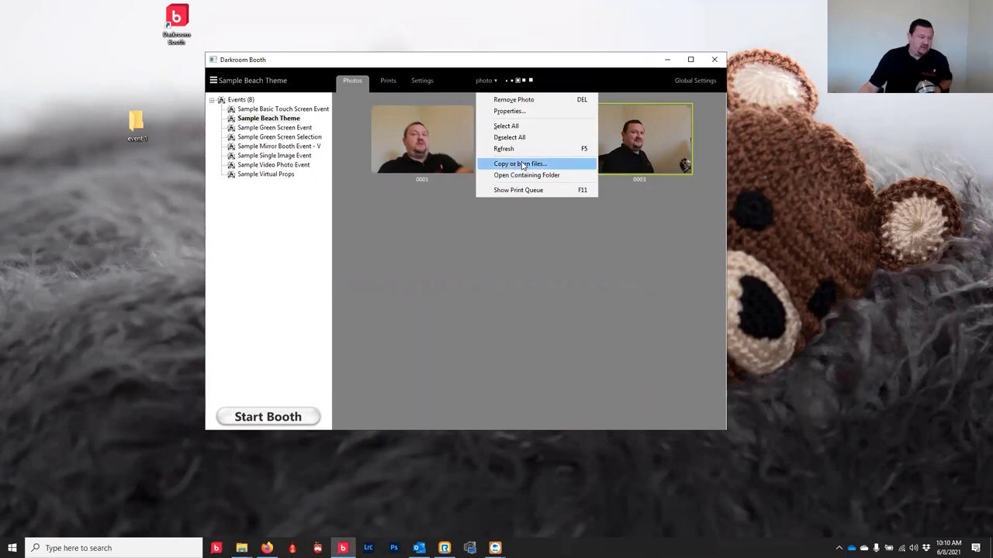
{"action": "left_click", "coordinate": [408, 80]}
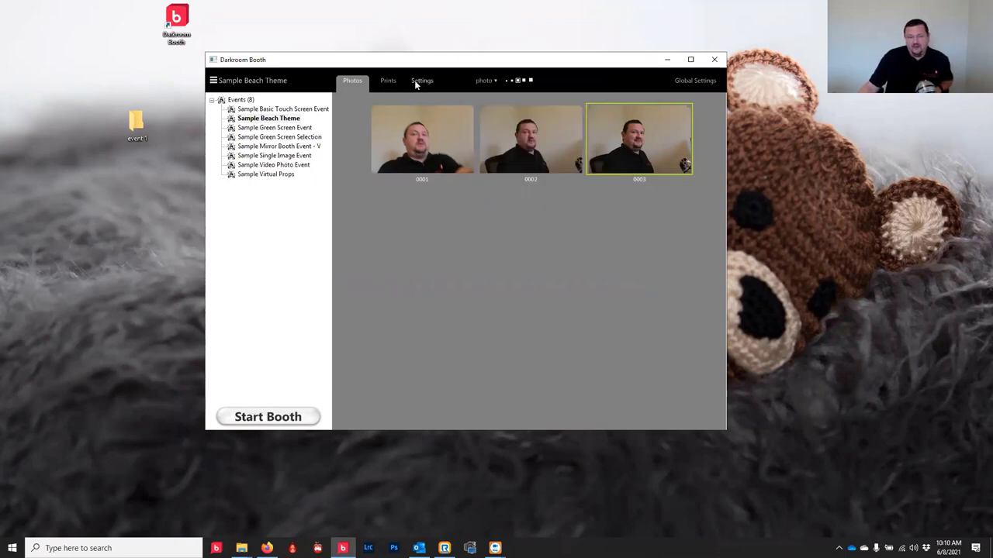
{"action": "left_click", "coordinate": [428, 83]}
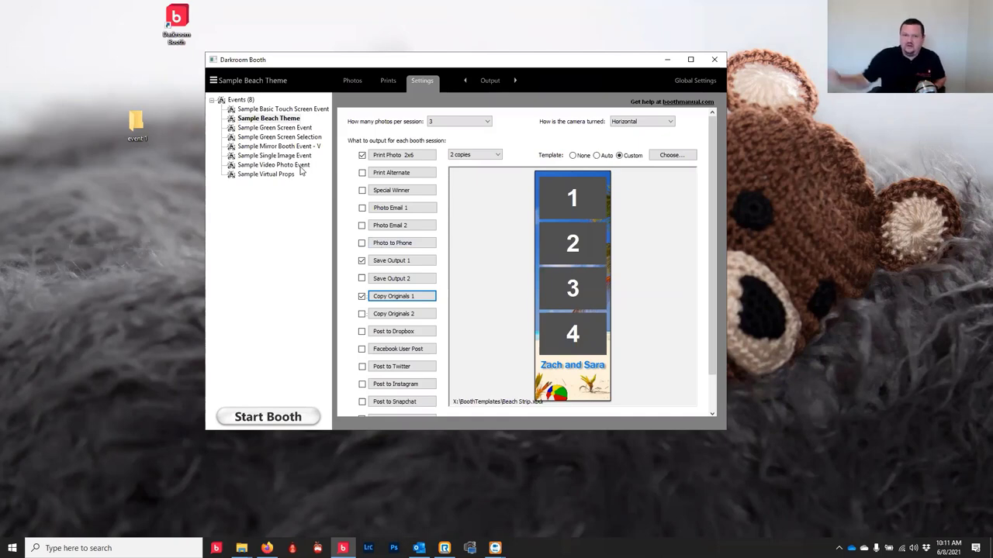
Step: In the camera settings, set shutter speed to 1/8 and aperture to 6.3
{"action": "left_click", "coordinate": [492, 80]}
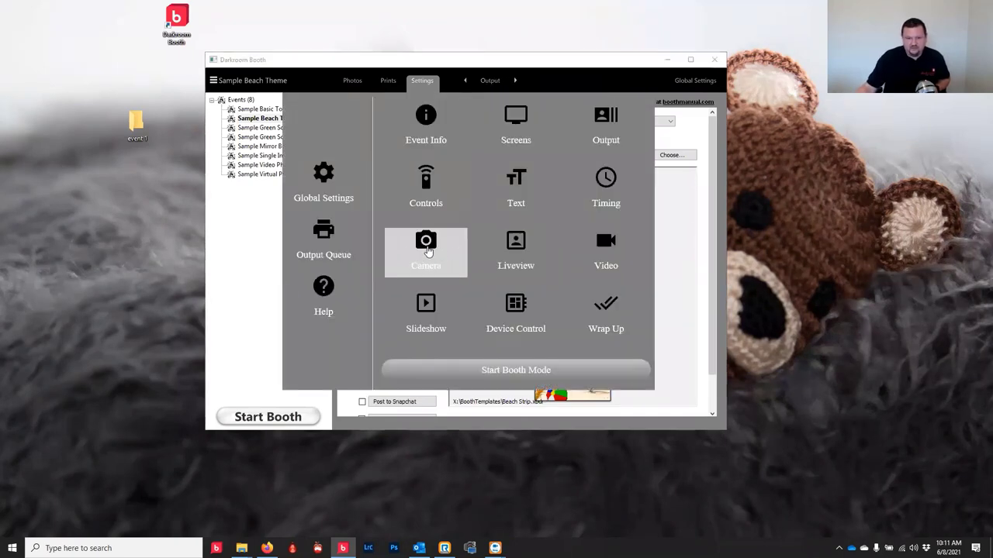
{"action": "left_click", "coordinate": [426, 249]}
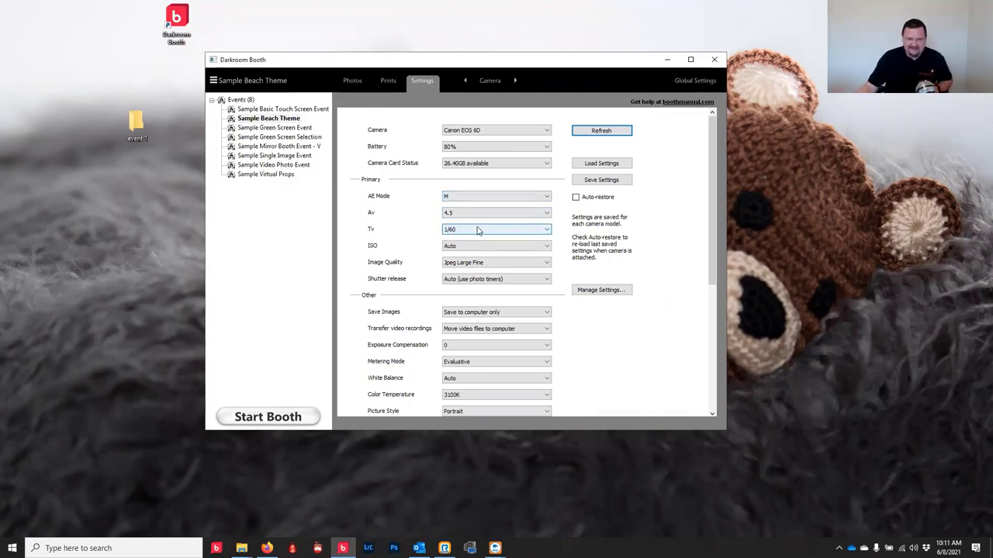
{"action": "left_click", "coordinate": [478, 230]}
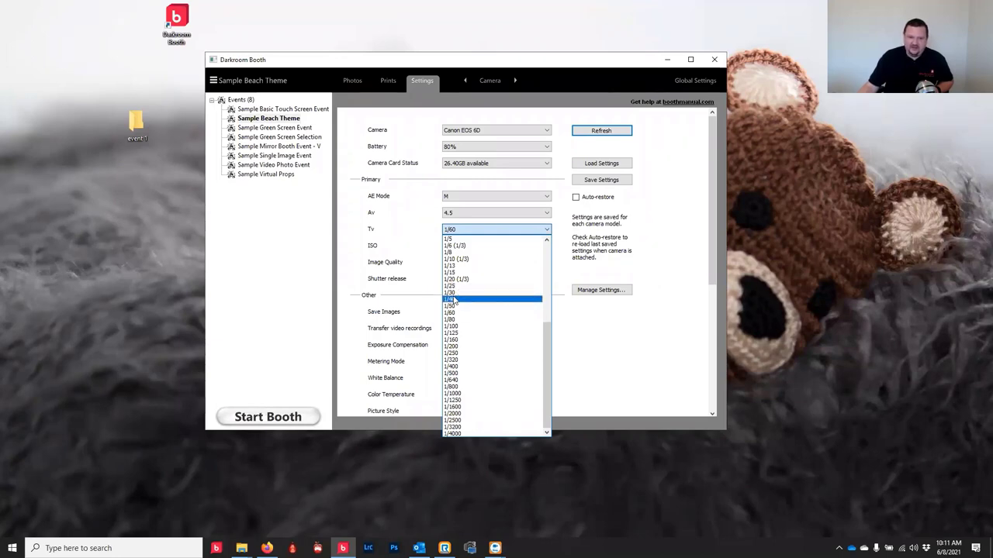
{"action": "left_click", "coordinate": [452, 256]}
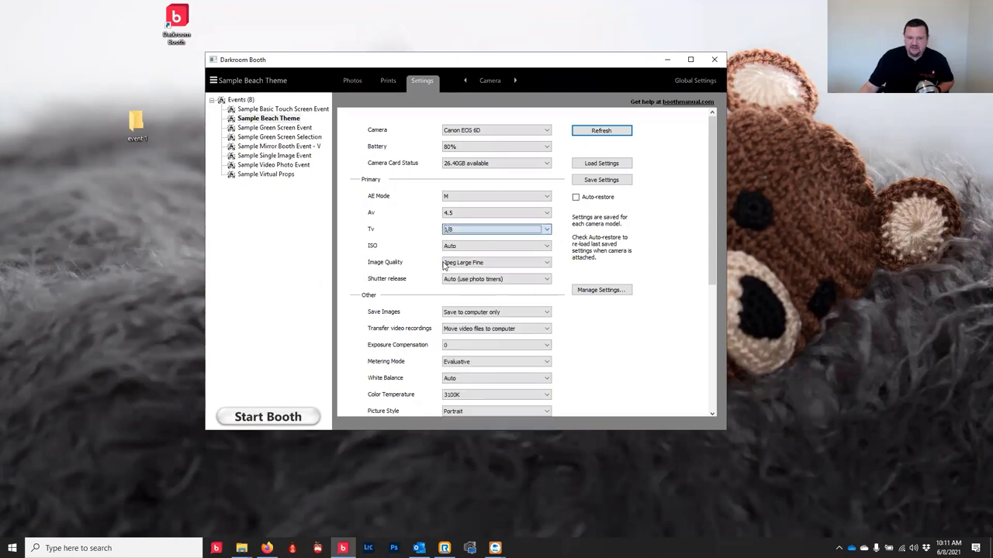
{"action": "left_click", "coordinate": [461, 215]}
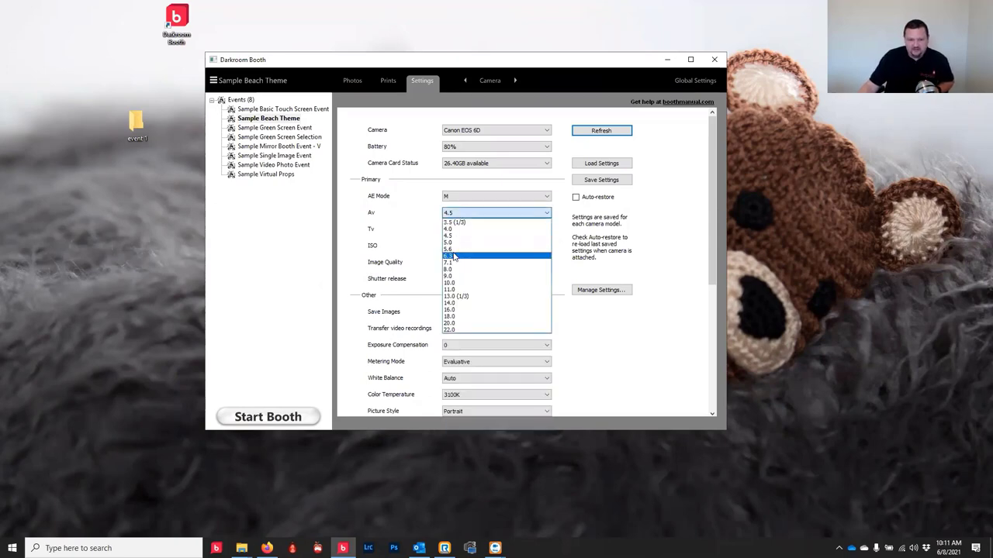
{"action": "left_click", "coordinate": [454, 257]}
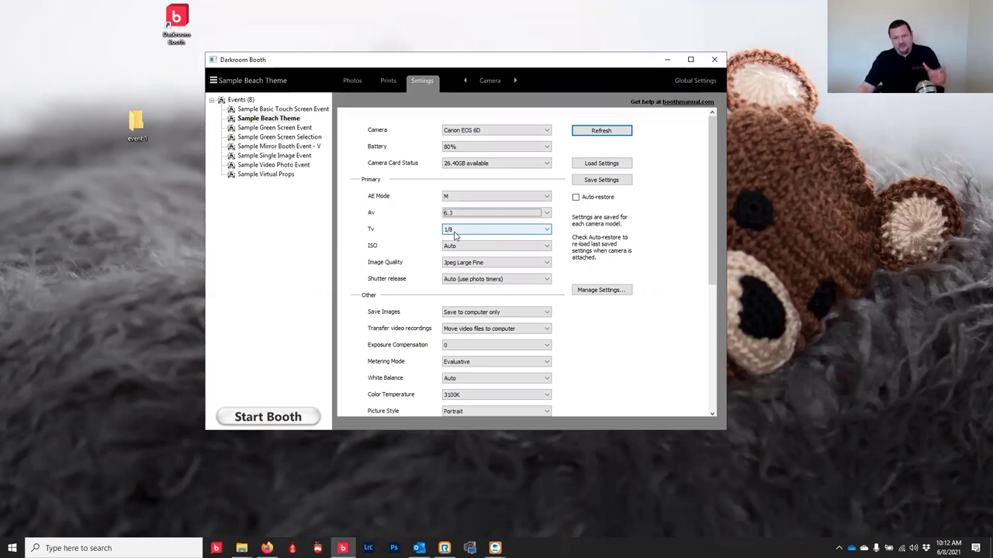
Step: Start the booth, dismiss the print-size warning, begin a session, then exit back to settings
{"action": "left_click", "coordinate": [256, 417]}
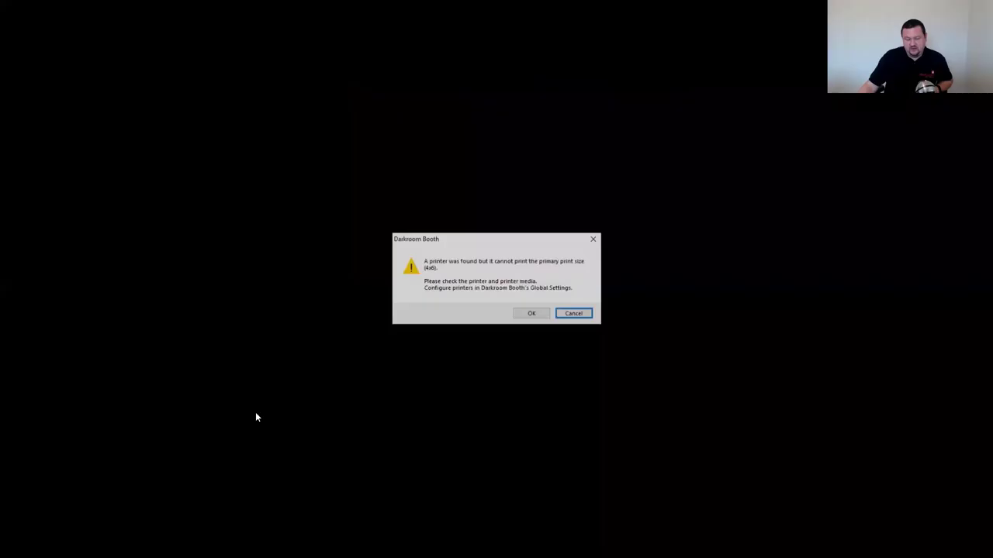
{"action": "left_click", "coordinate": [531, 314]}
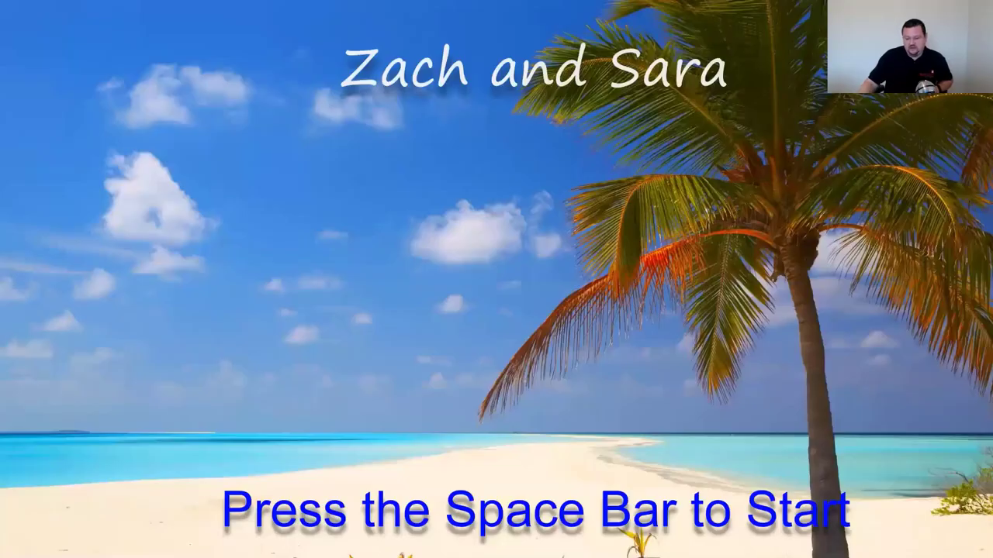
{"action": "key", "text": "space"}
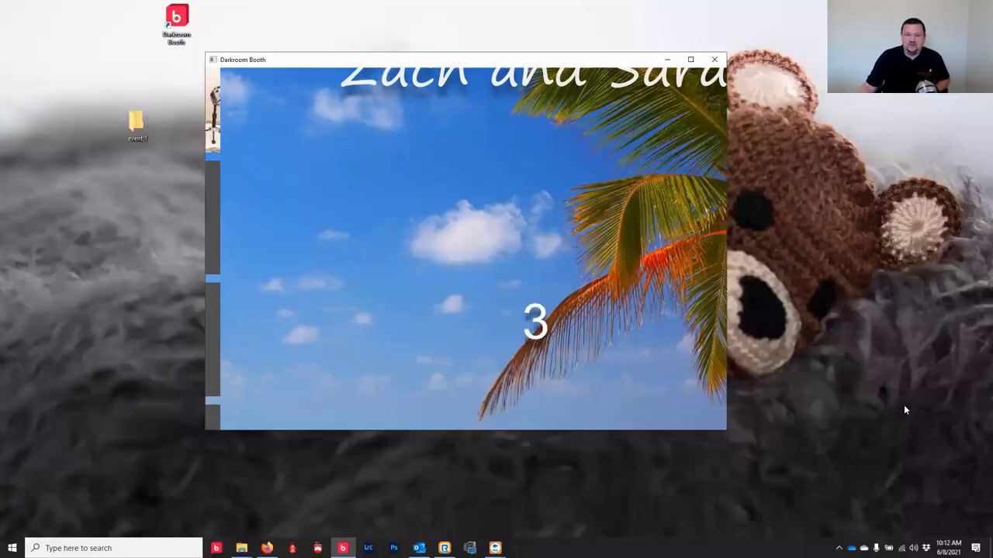
{"action": "key", "text": "Escape"}
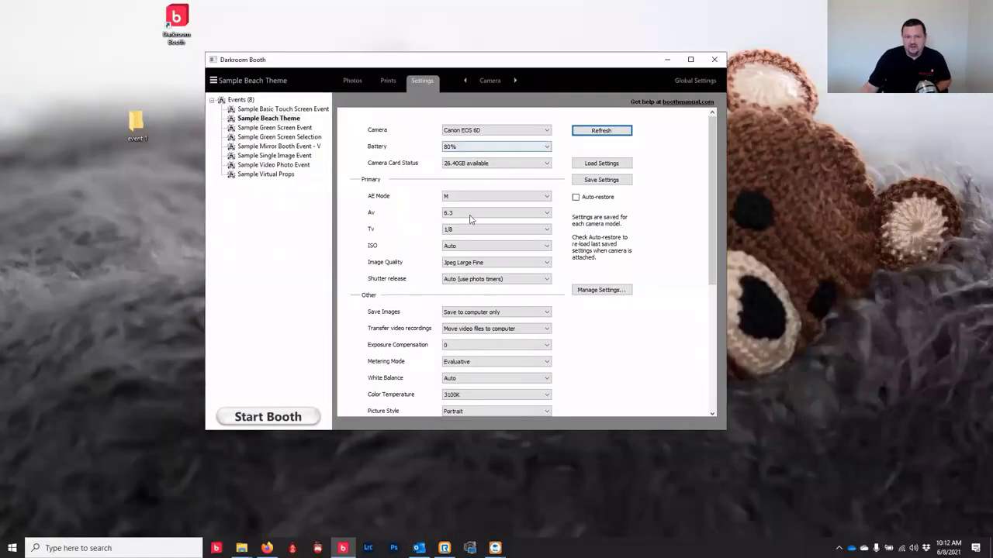
Step: Set Tv to 1/200 and Av to 4.0 in the camera settings
{"action": "left_click", "coordinate": [458, 233]}
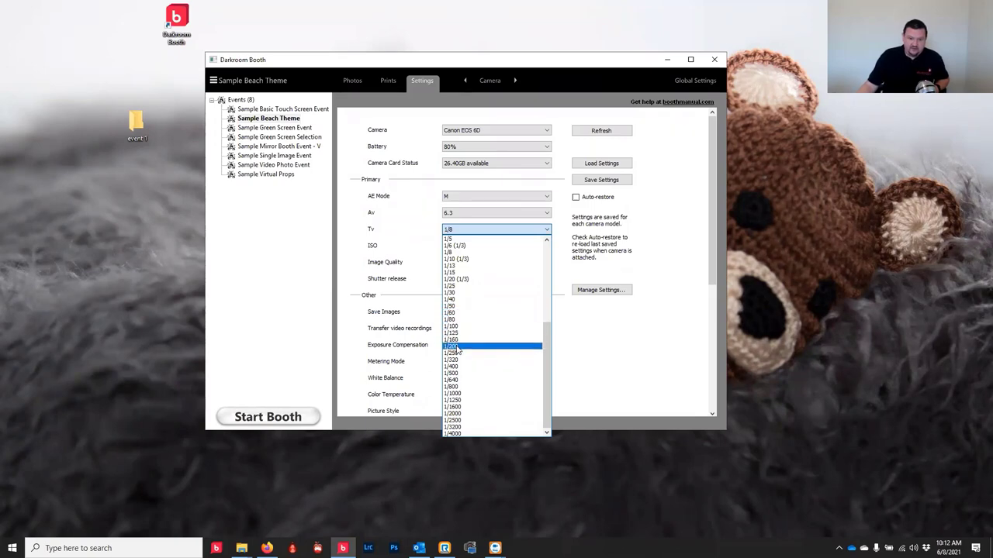
{"action": "left_click", "coordinate": [456, 346]}
{"action": "left_click", "coordinate": [465, 213]}
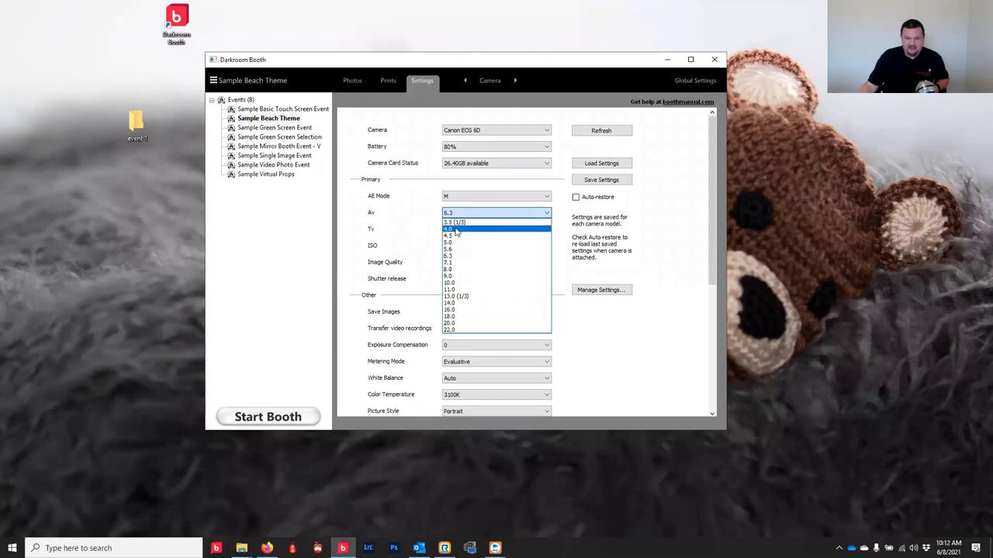
{"action": "left_click", "coordinate": [457, 229]}
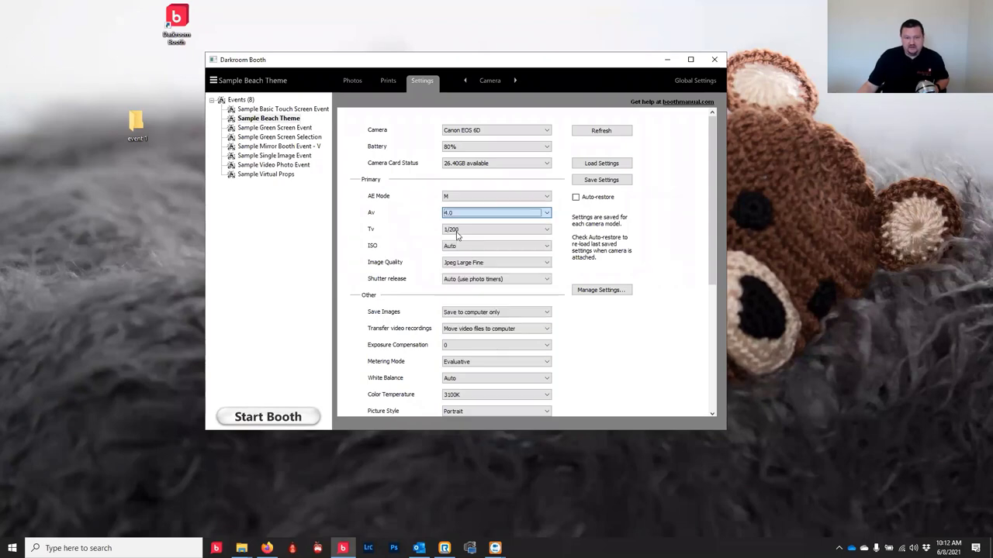
Step: Start the booth, dismiss the printer warning, run a test session, then exit with Esc
{"action": "left_click", "coordinate": [261, 419]}
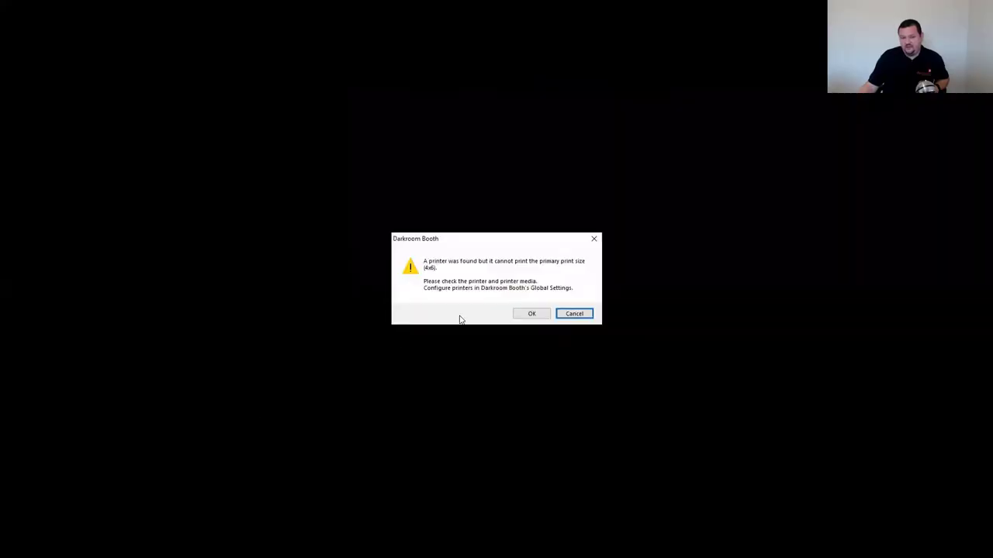
{"action": "left_click", "coordinate": [532, 314]}
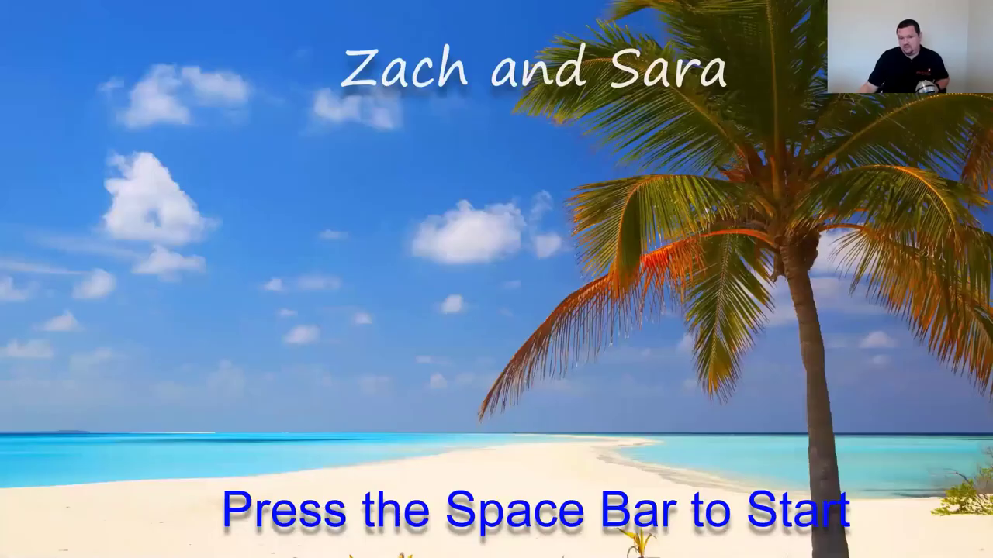
{"action": "key", "text": "space"}
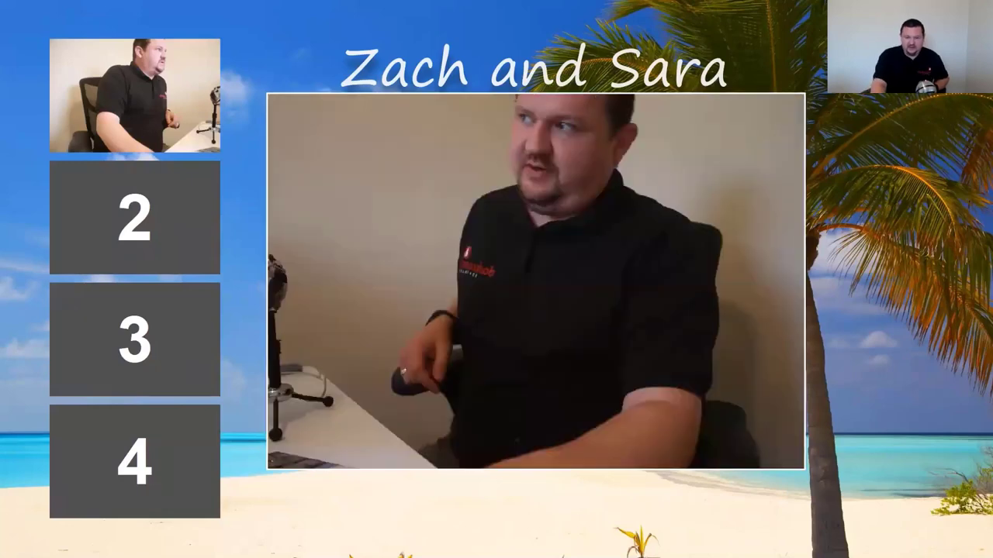
{"action": "key", "text": "Escape"}
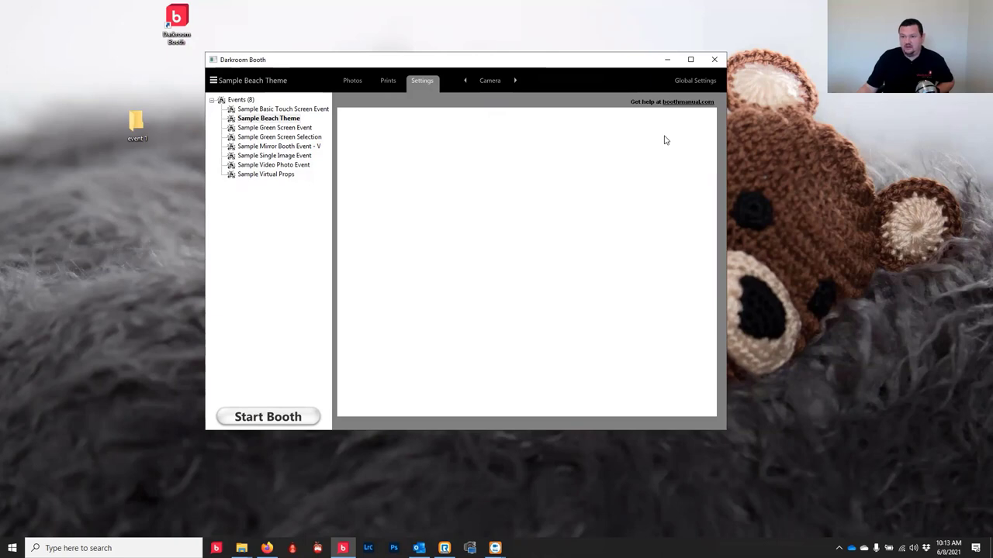
{"action": "left_click", "coordinate": [500, 84]}
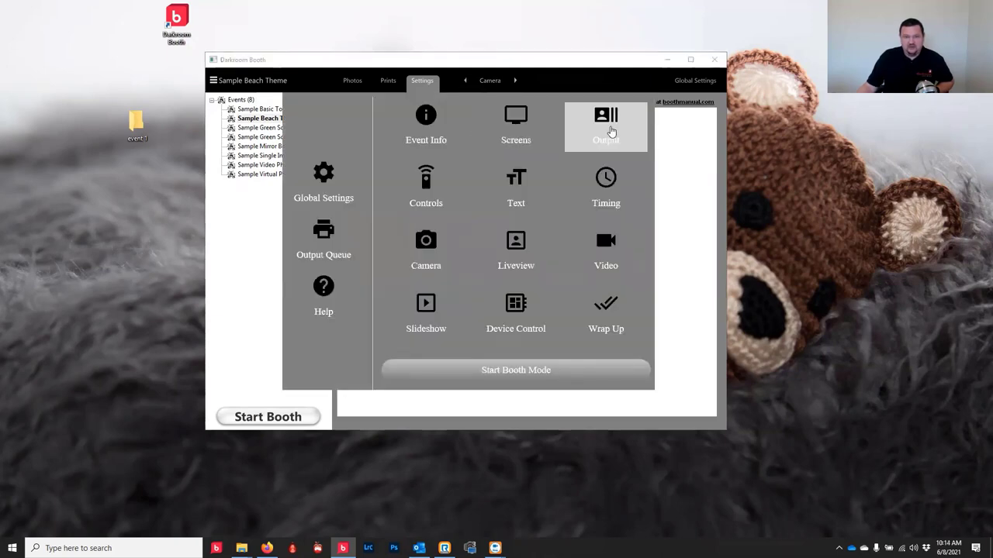
{"action": "left_click", "coordinate": [140, 124]}
{"action": "double_click", "coordinate": [140, 124]}
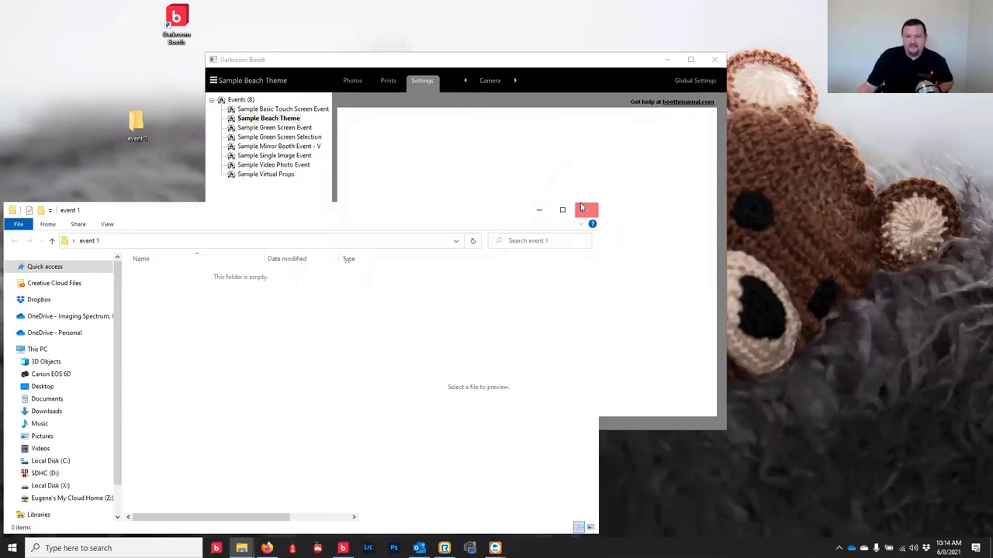
{"action": "left_click", "coordinate": [583, 209]}
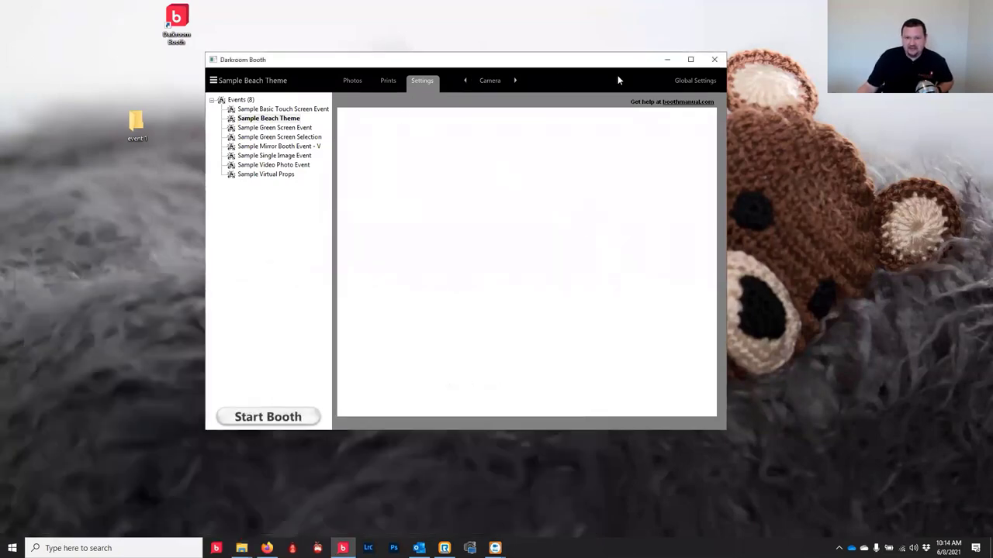
Step: Open a New Email Account form under Global Settings > Email and Online Accounts
{"action": "left_click", "coordinate": [686, 80]}
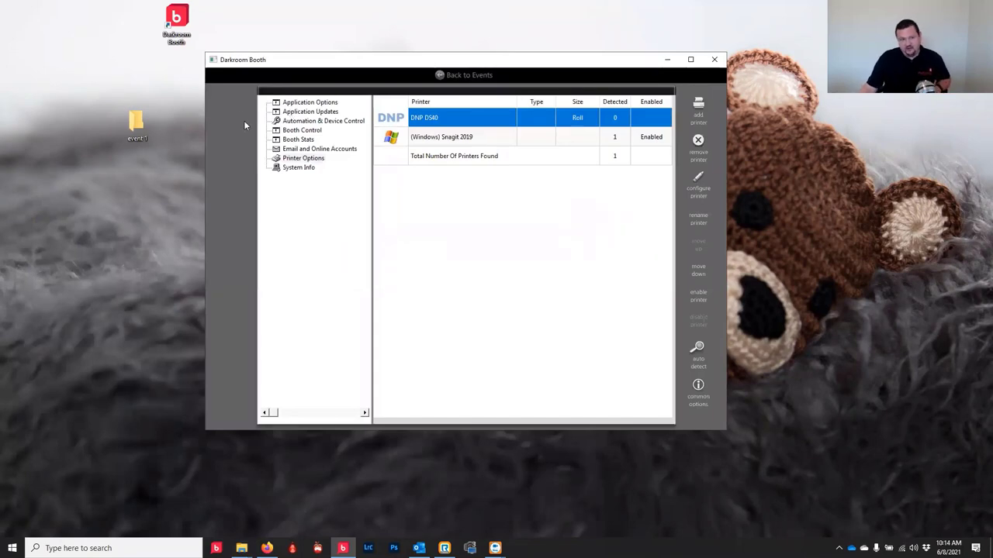
{"action": "left_click", "coordinate": [290, 150]}
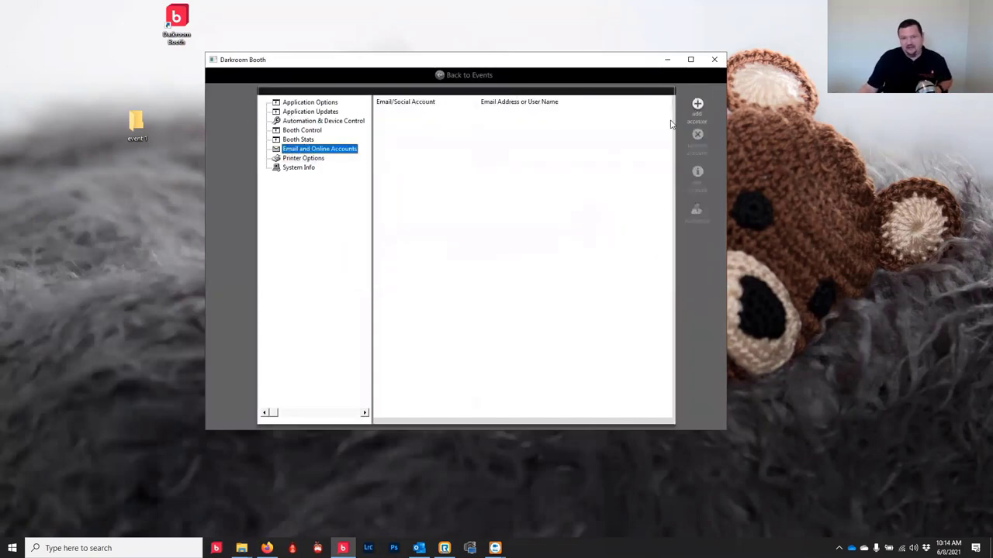
{"action": "left_click", "coordinate": [697, 105]}
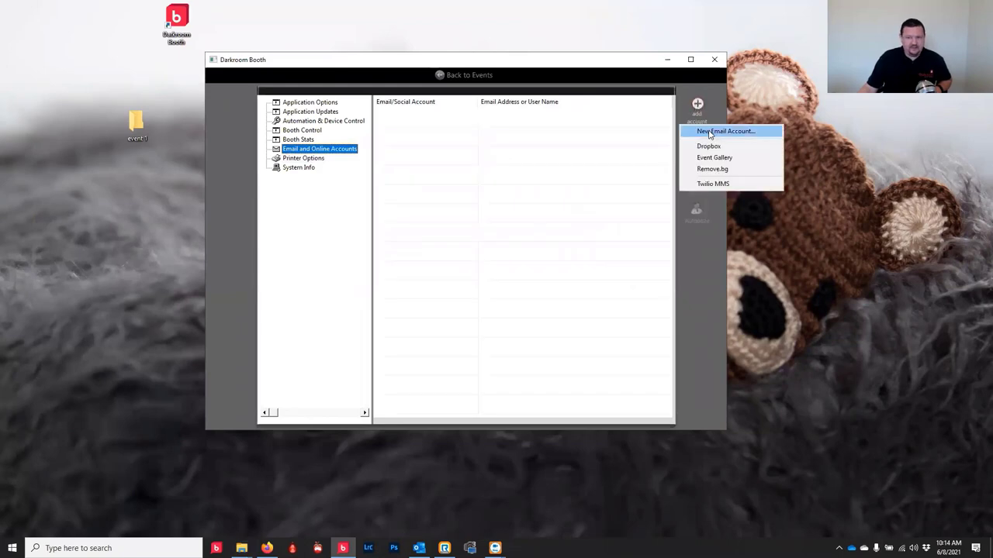
{"action": "left_click", "coordinate": [711, 133]}
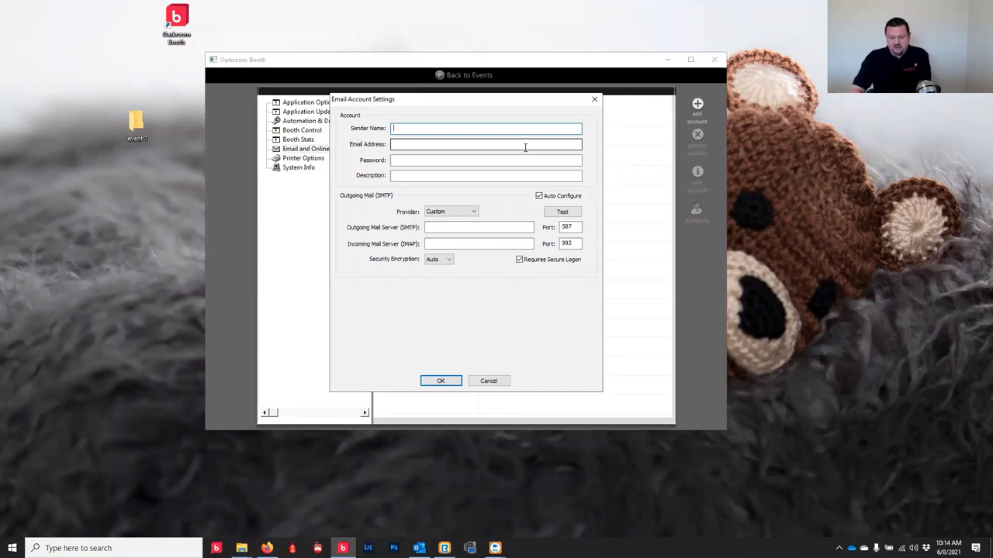
Step: Enter the sender name, Gmail address, password and description 'gmail', then test outgoing mail
{"action": "type", "text": "ev"}
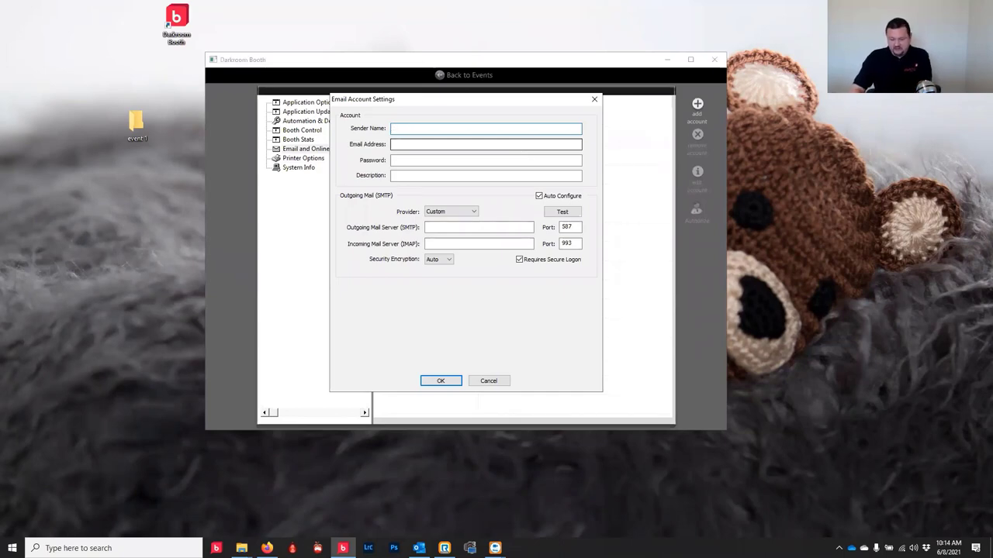
{"action": "left_click", "coordinate": [393, 144]}
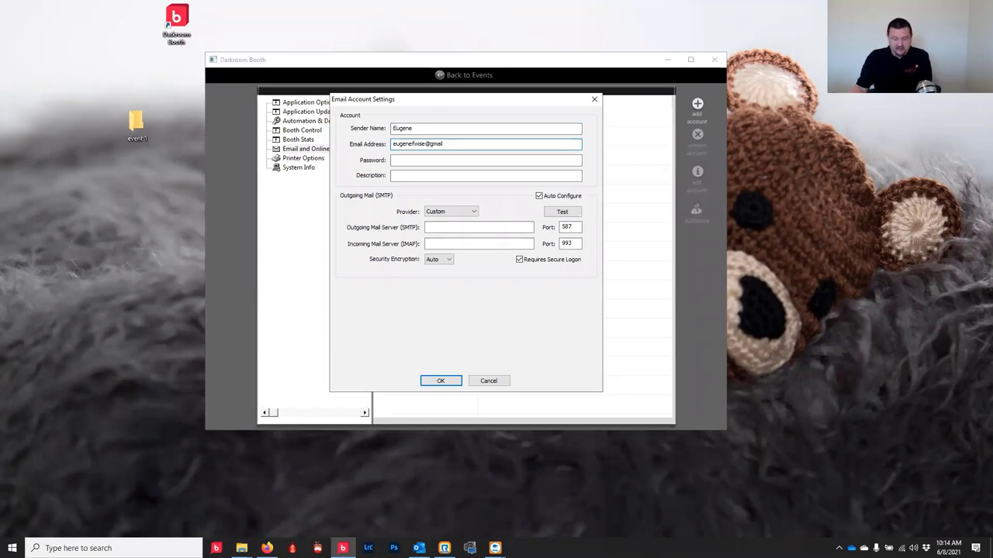
{"action": "key", "text": "Tab"}
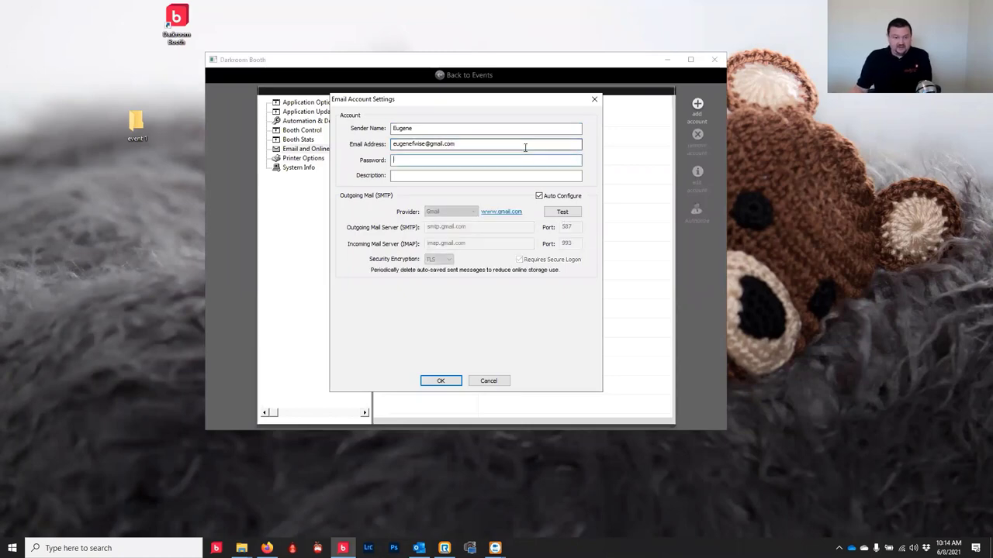
{"action": "type", "text": "a"}
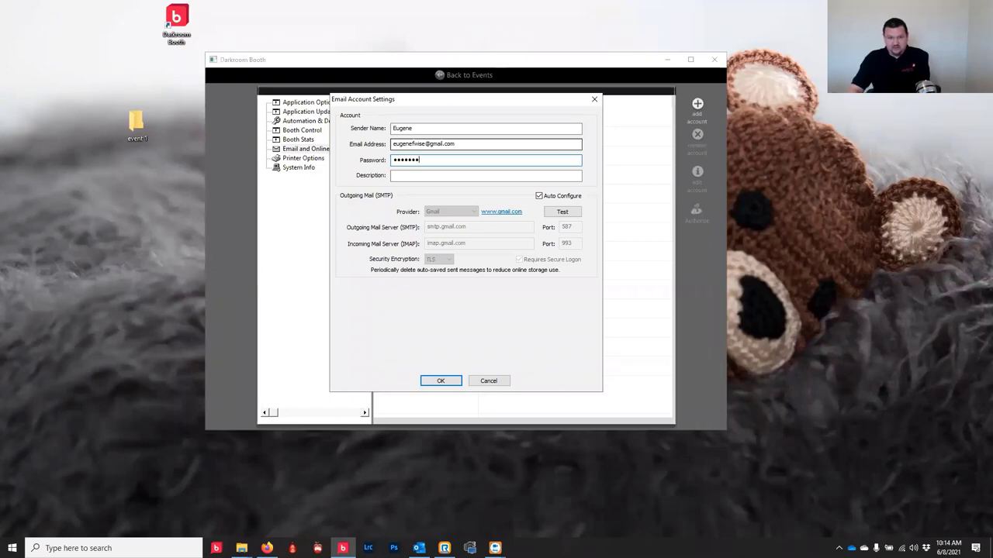
{"action": "left_click", "coordinate": [412, 174]}
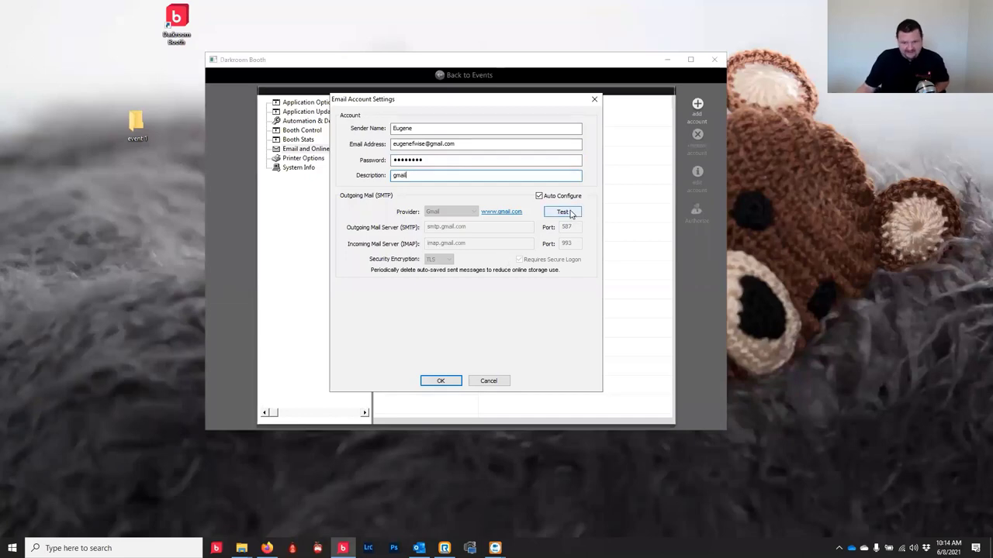
{"action": "left_click", "coordinate": [570, 213]}
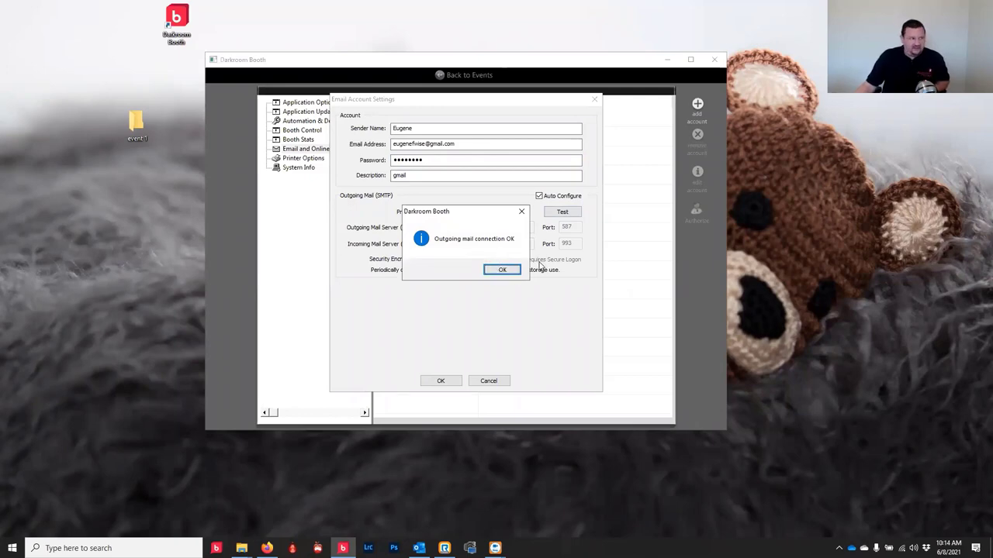
Step: In the maximized browser, check that Google Account's Less secure app access is On
{"action": "left_click", "coordinate": [267, 548]}
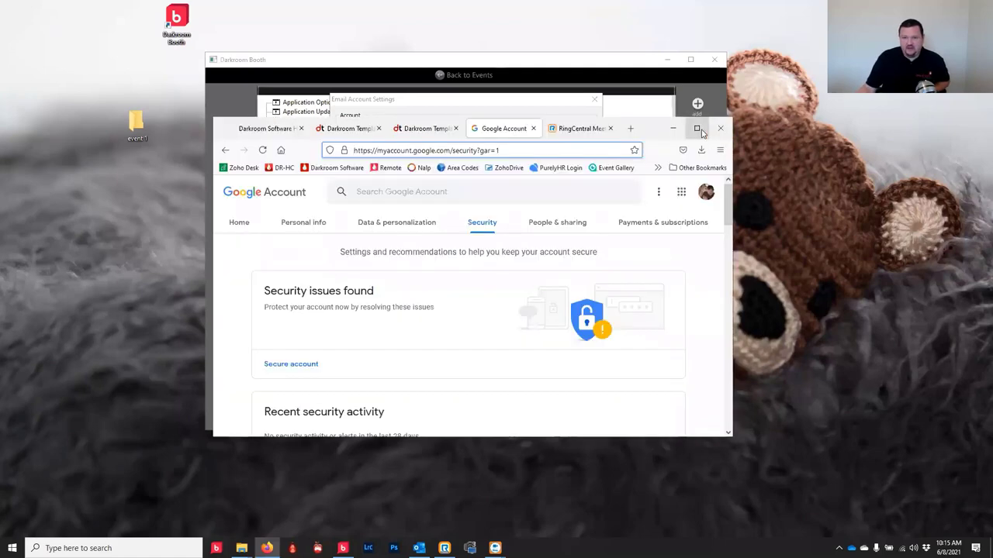
{"action": "double_click", "coordinate": [652, 128]}
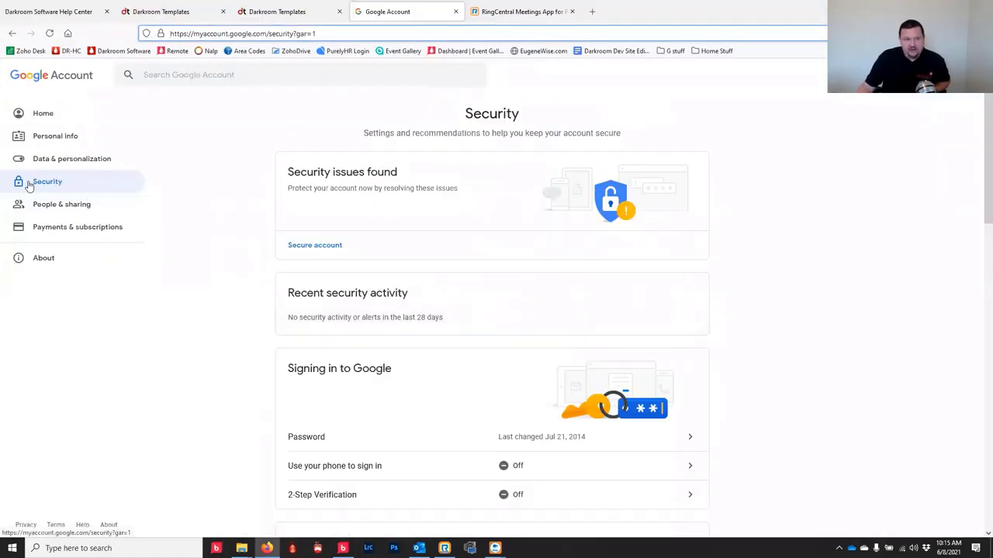
{"action": "scroll", "coordinate": [314, 213], "scroll_direction": "down", "scroll_amount": 5}
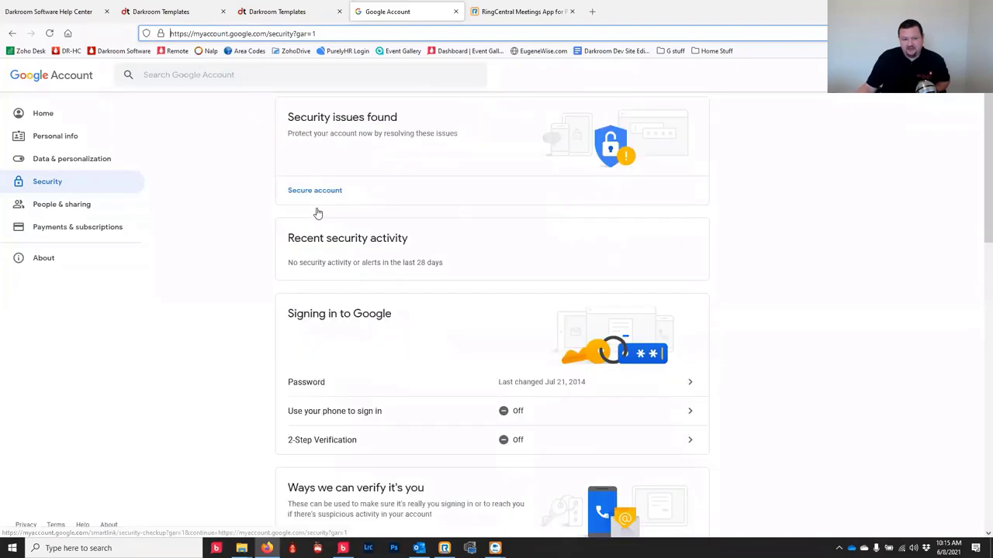
{"action": "scroll", "coordinate": [240, 230], "scroll_direction": "down", "scroll_amount": 5}
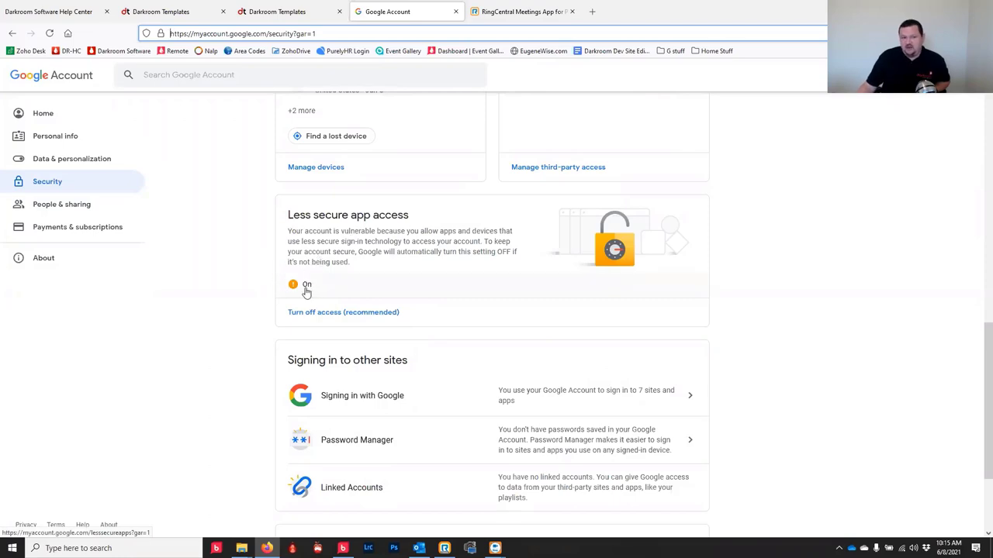
{"action": "scroll", "coordinate": [307, 292], "scroll_direction": "up", "scroll_amount": 1}
{"action": "scroll", "coordinate": [307, 292], "scroll_direction": "up", "scroll_amount": 7}
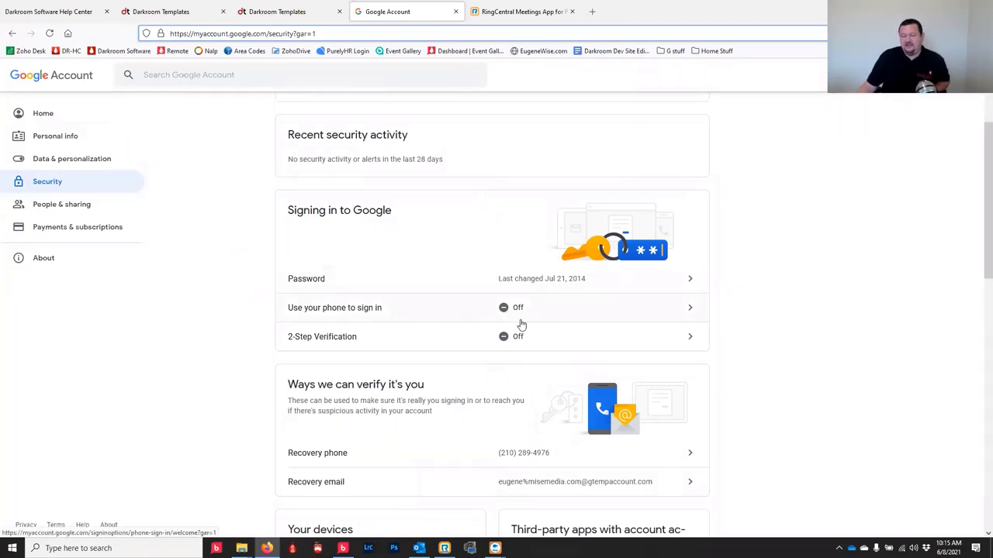
{"action": "scroll", "coordinate": [287, 319], "scroll_direction": "down", "scroll_amount": 3}
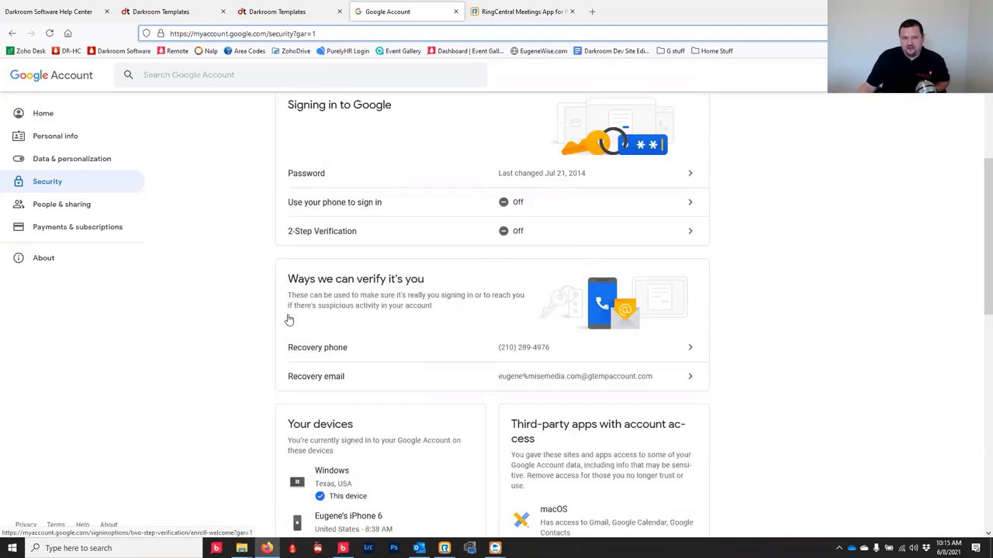
{"action": "scroll", "coordinate": [215, 343], "scroll_direction": "down", "scroll_amount": 4}
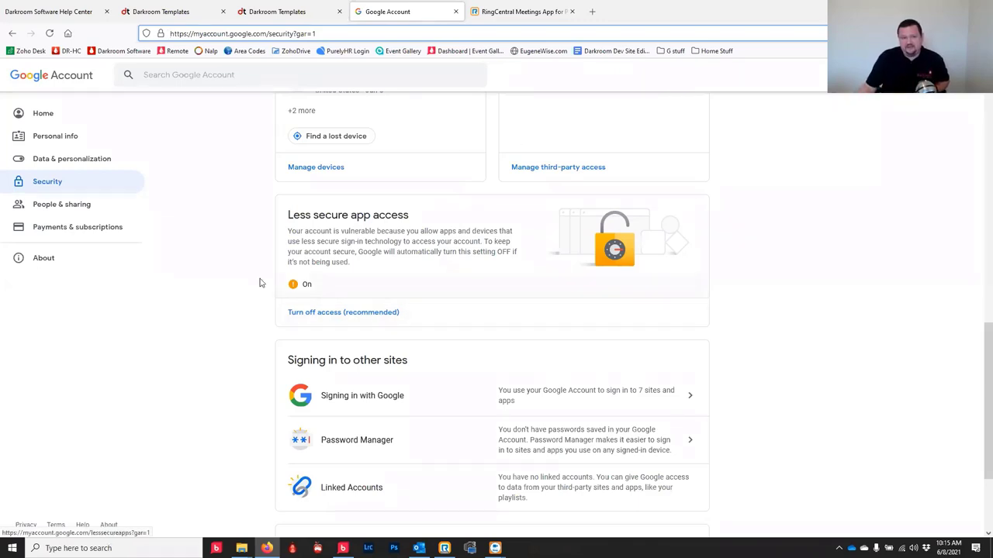
{"action": "scroll", "coordinate": [228, 294], "scroll_direction": "up", "scroll_amount": 5}
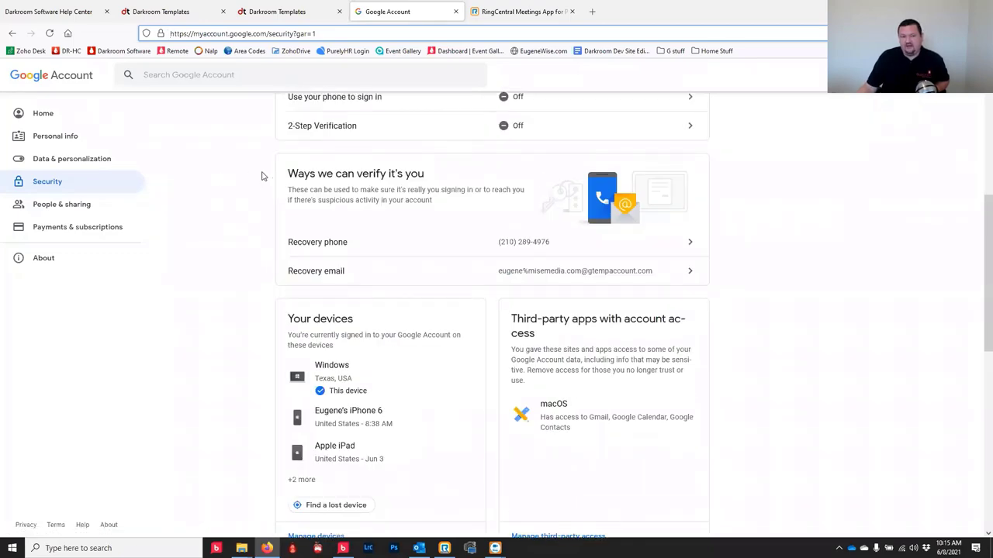
{"action": "scroll", "coordinate": [186, 235], "scroll_direction": "down", "scroll_amount": 4}
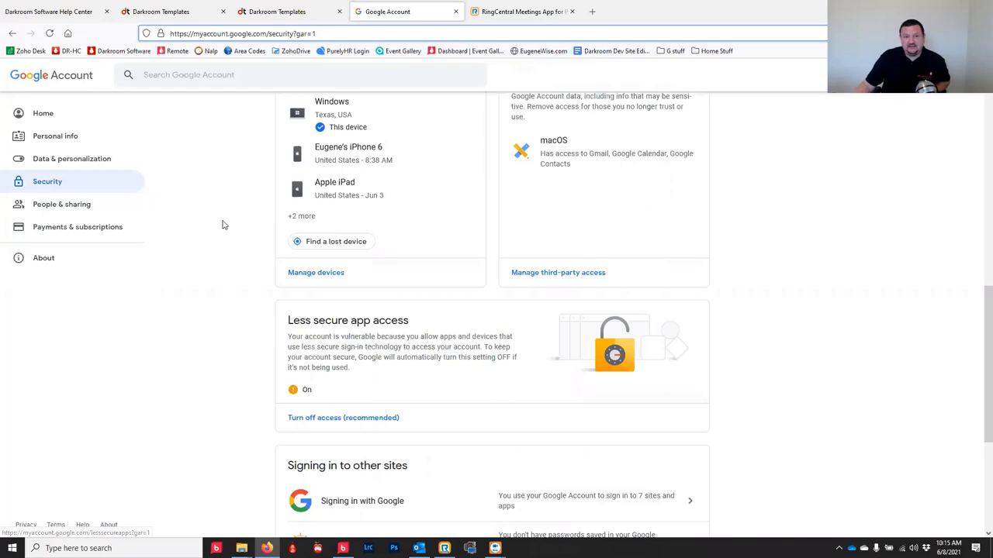
{"action": "scroll", "coordinate": [237, 248], "scroll_direction": "up", "scroll_amount": 8}
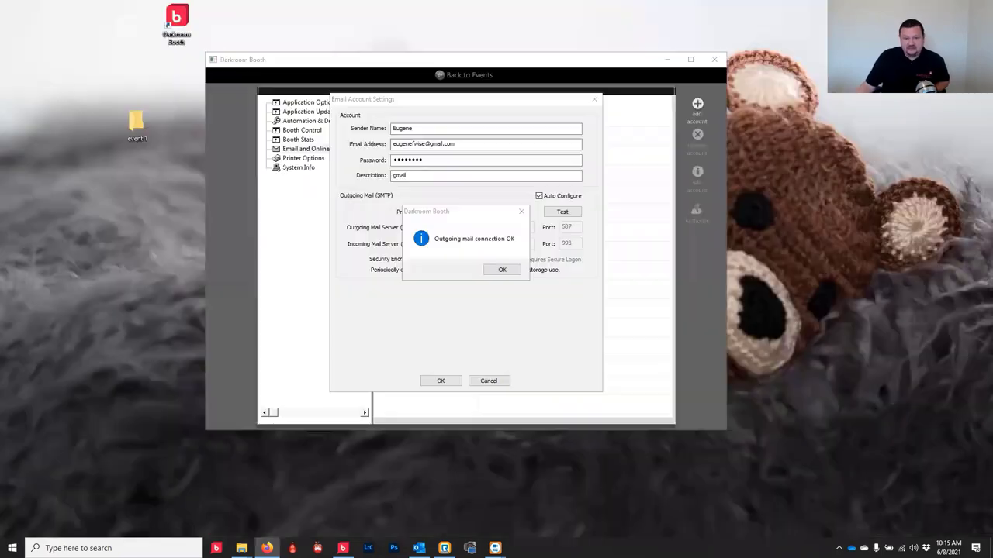
Step: Dismiss the successful mail test, save the gmail account, and open the beach event's Output settings
{"action": "left_click", "coordinate": [502, 270]}
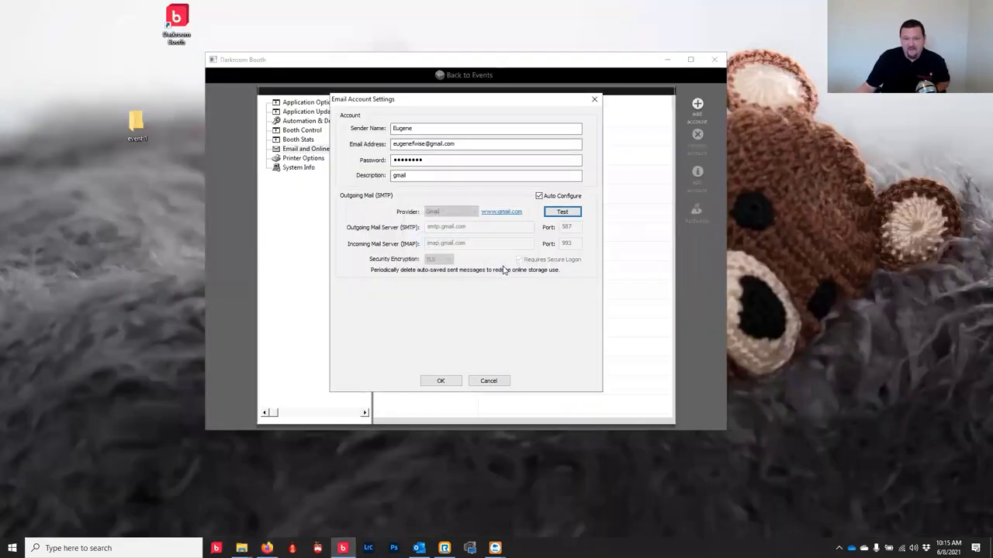
{"action": "left_click", "coordinate": [439, 381]}
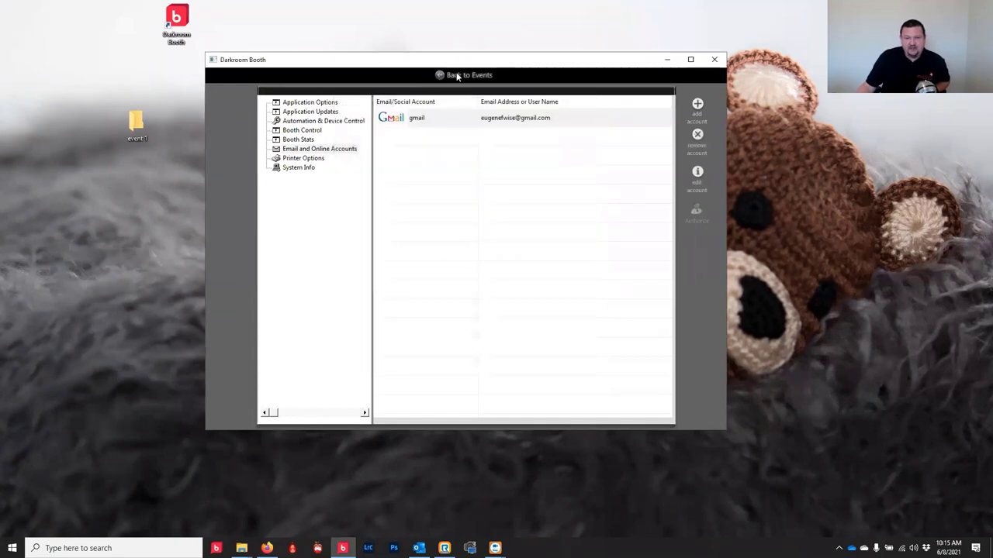
{"action": "left_click", "coordinate": [458, 75]}
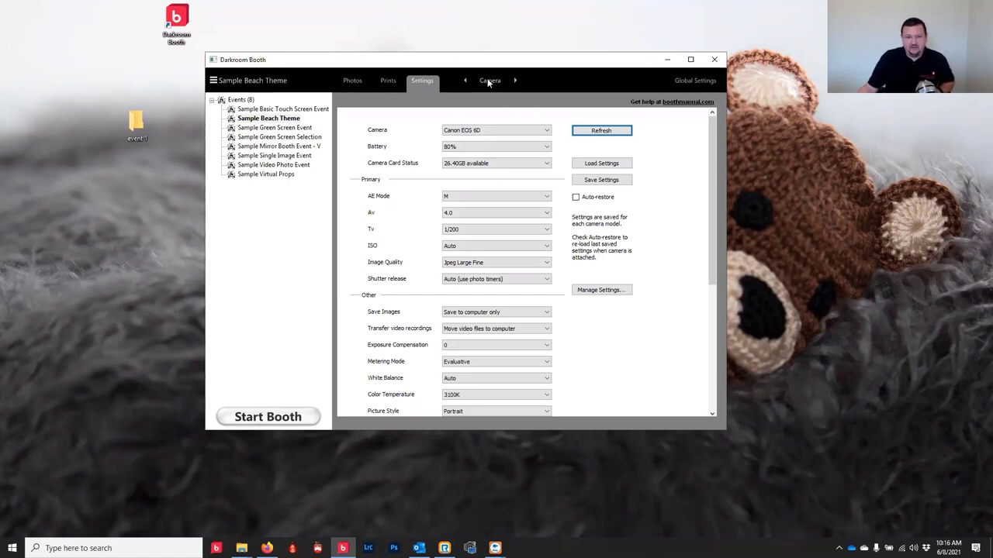
{"action": "left_click", "coordinate": [487, 80]}
{"action": "left_click", "coordinate": [593, 135]}
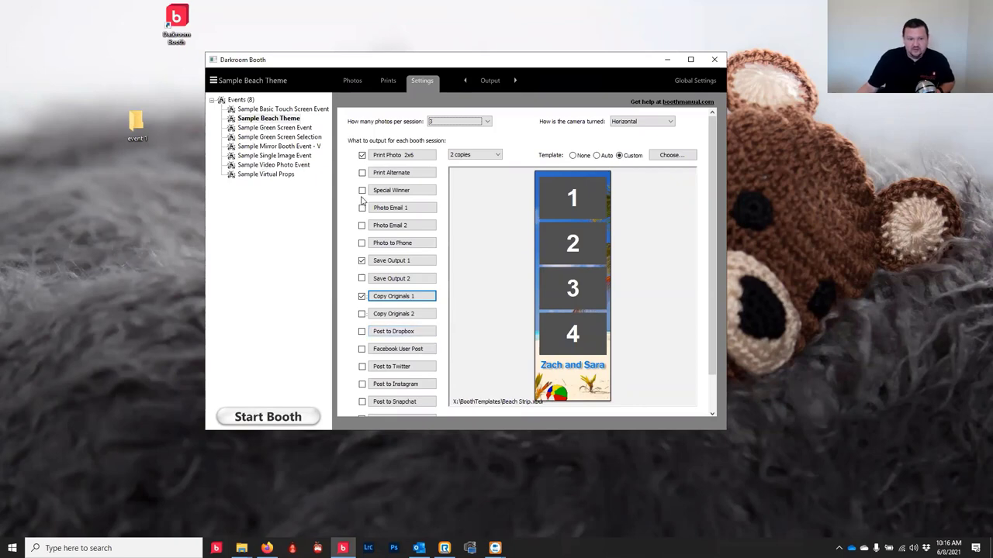
Step: Open the Photo Email 1 properties and choose gmail as the sending account
{"action": "left_click", "coordinate": [386, 210]}
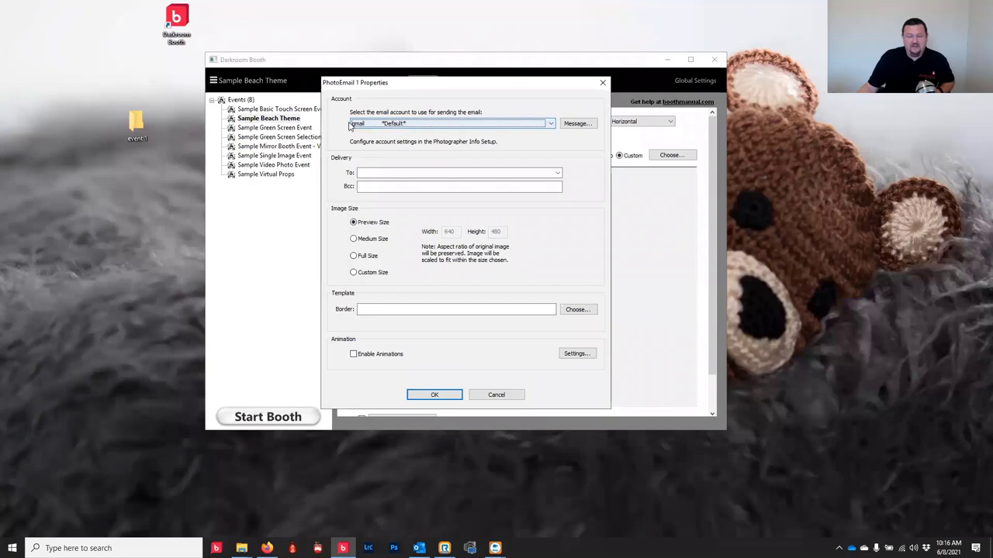
{"action": "left_click_drag", "start_coordinate": [390, 88], "coordinate": [463, 129]}
{"action": "left_click", "coordinate": [432, 165]}
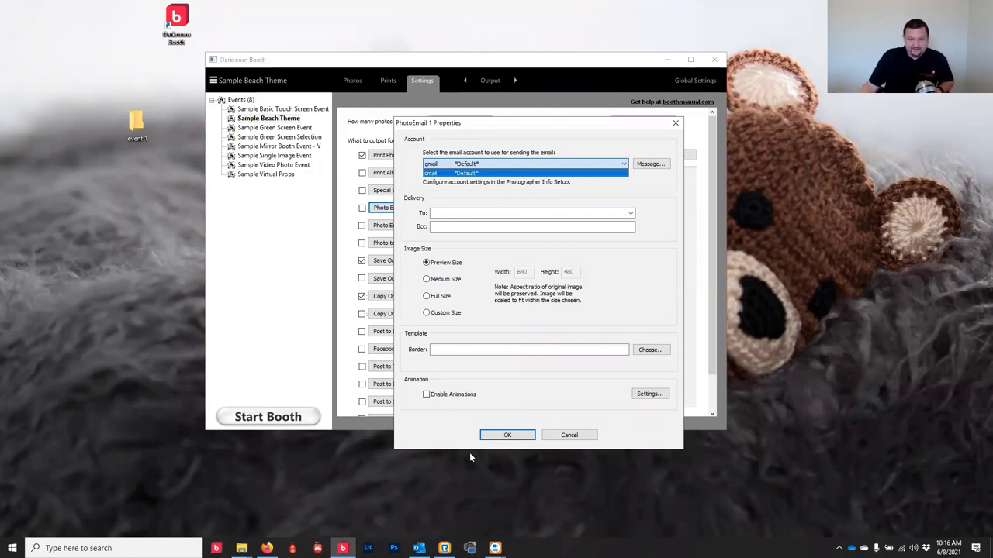
{"action": "left_click", "coordinate": [644, 165]}
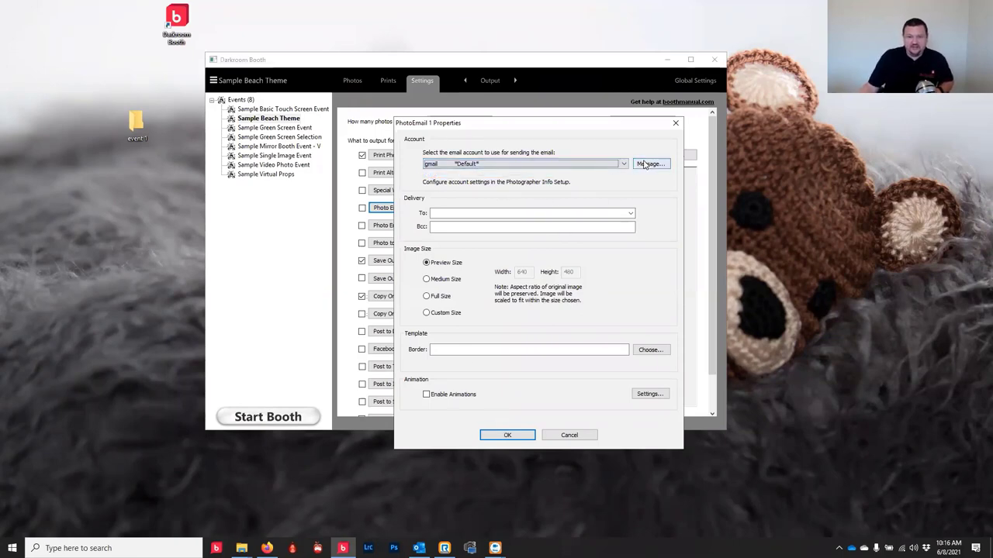
Step: Clear the default email message body, then cancel so the message stays unchanged
{"action": "left_click", "coordinate": [645, 165]}
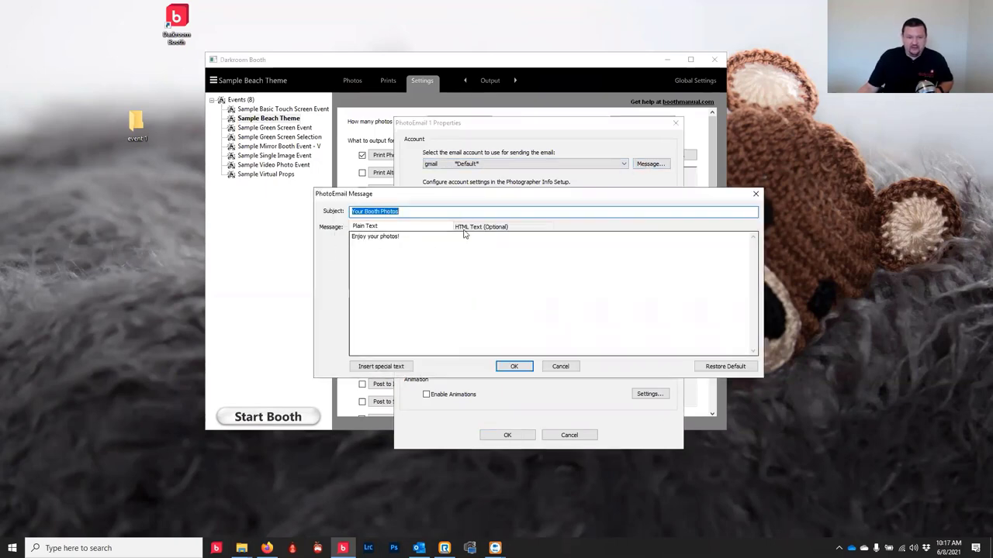
{"action": "left_click", "coordinate": [443, 237]}
{"action": "key", "text": "ctrl+a"}
{"action": "key", "text": "BackSpace"}
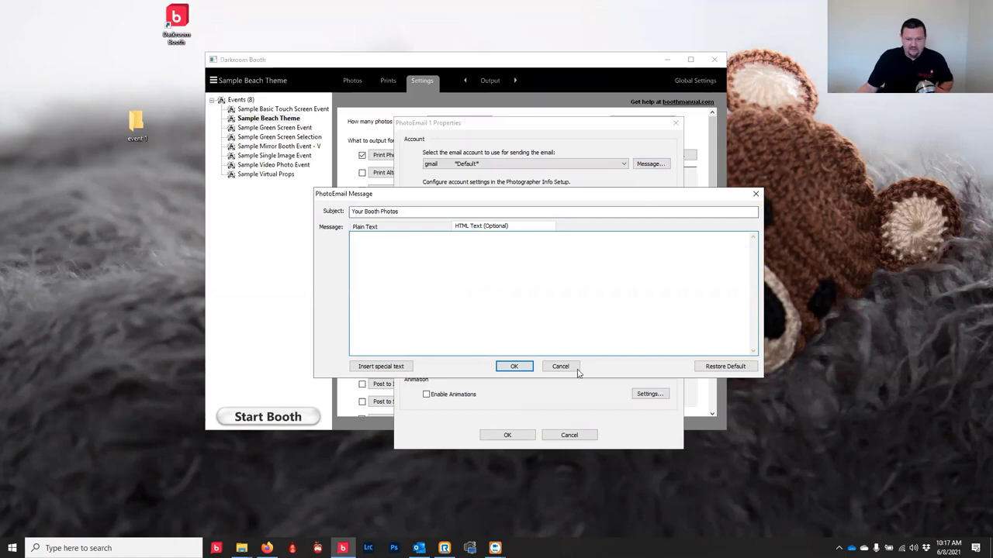
{"action": "left_click", "coordinate": [566, 368]}
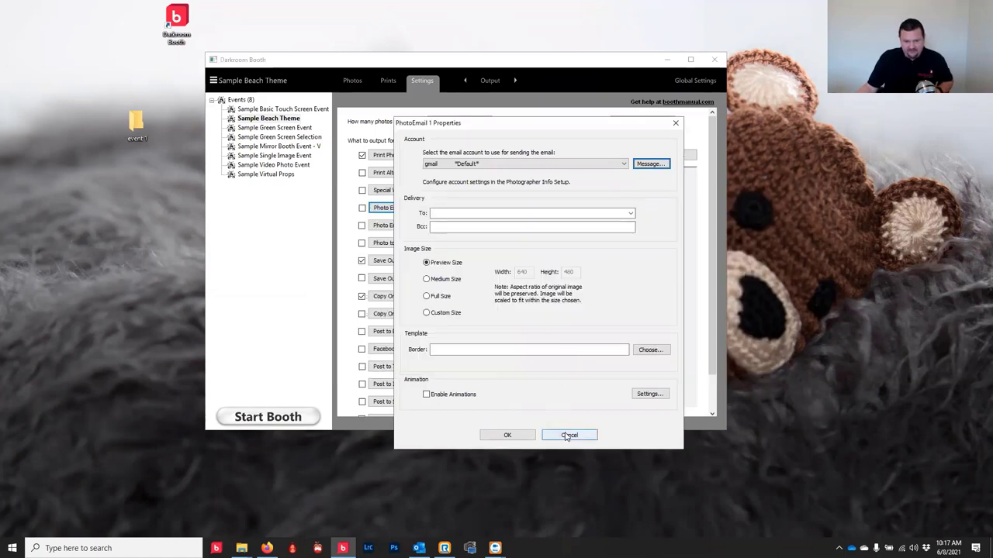
Step: Confirm the Photo Email 1 settings and change photos per session from 3 to 1
{"action": "left_click", "coordinate": [572, 436]}
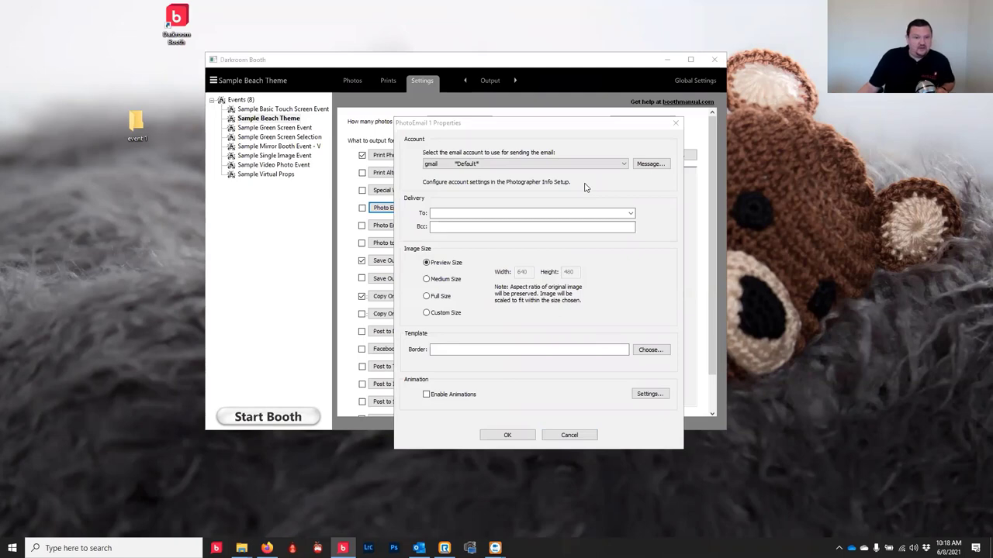
{"action": "left_click", "coordinate": [507, 435]}
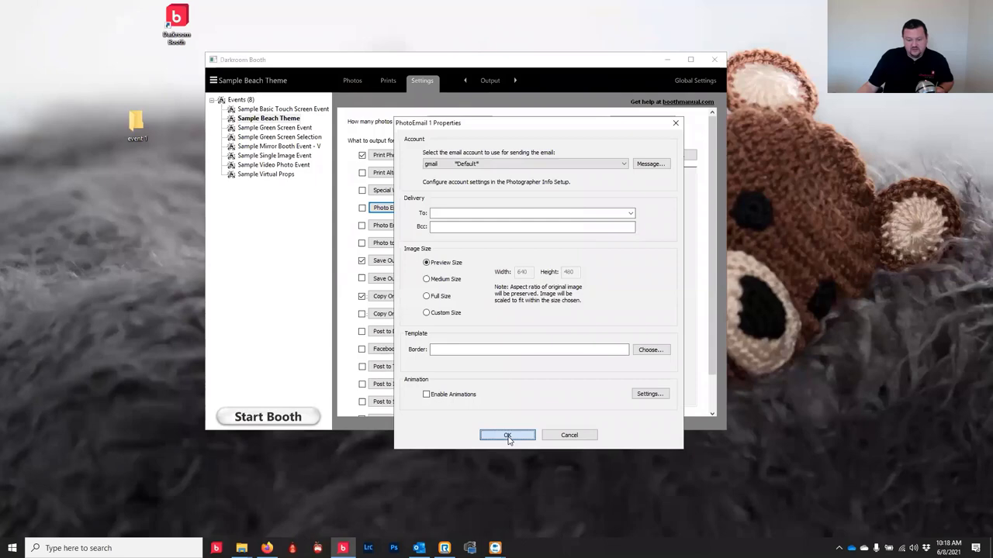
{"action": "left_click", "coordinate": [507, 436]}
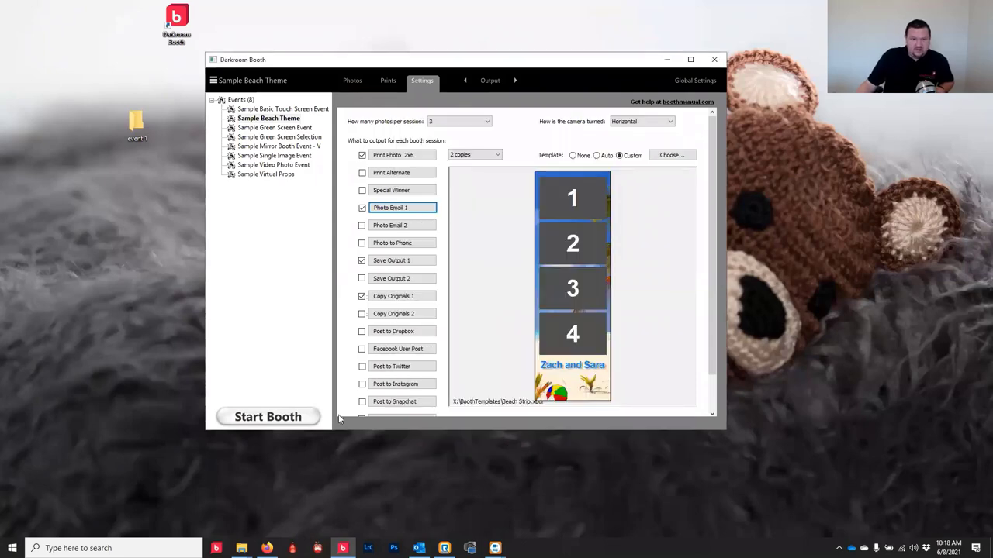
{"action": "left_click", "coordinate": [476, 124]}
{"action": "left_click", "coordinate": [436, 134]}
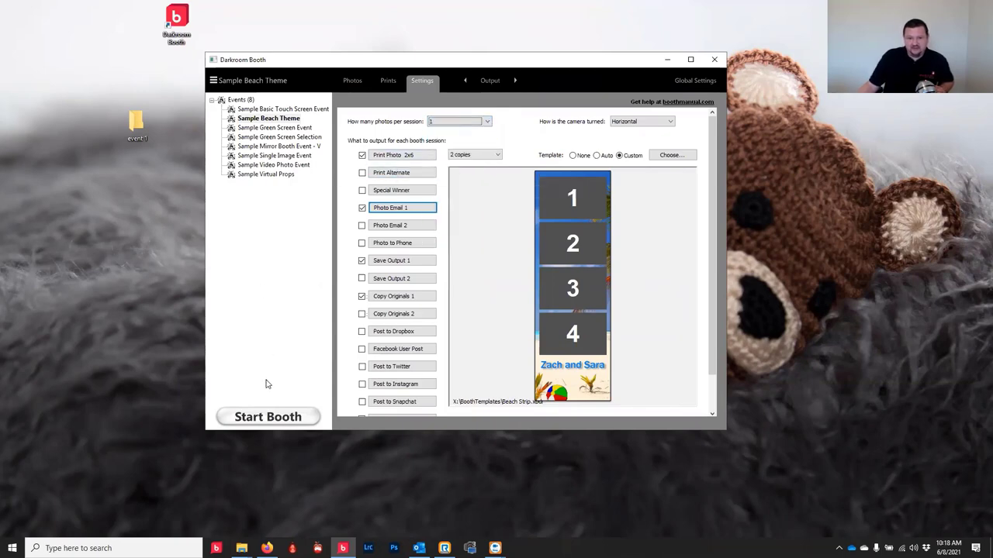
Step: After the booth's printer-size warning, set the Snagit 2019 printer's page size to 4x6 in Global Settings
{"action": "left_click", "coordinate": [273, 417]}
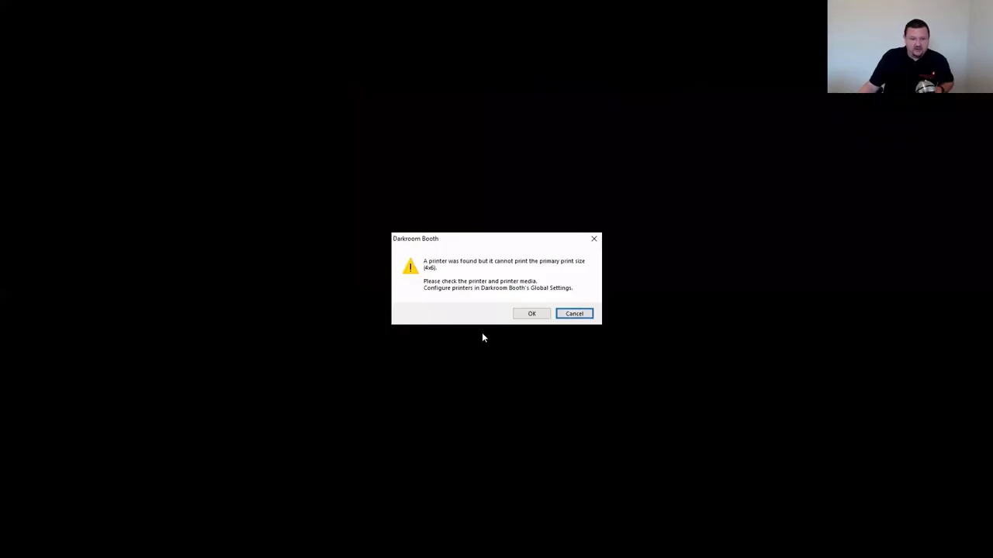
{"action": "left_click", "coordinate": [573, 315]}
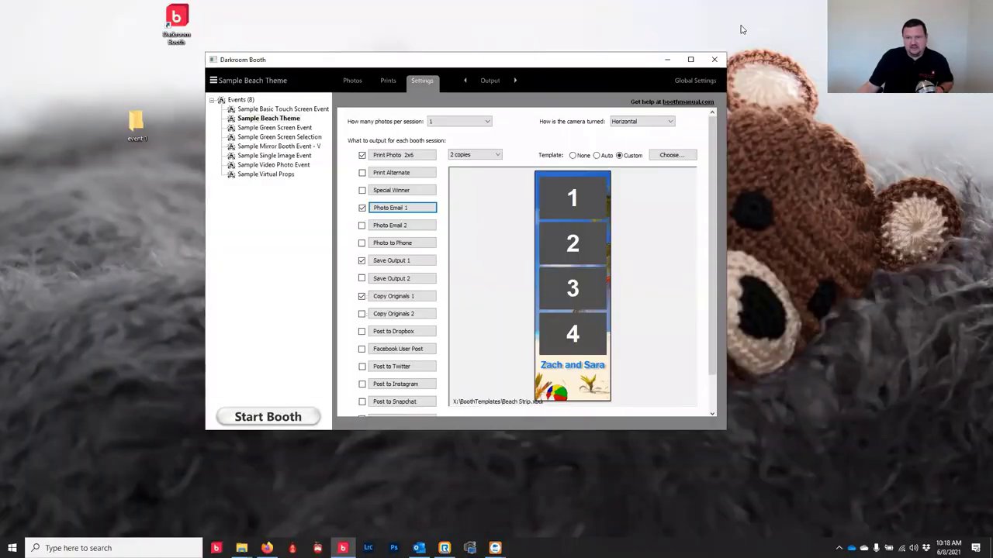
{"action": "left_click", "coordinate": [698, 81]}
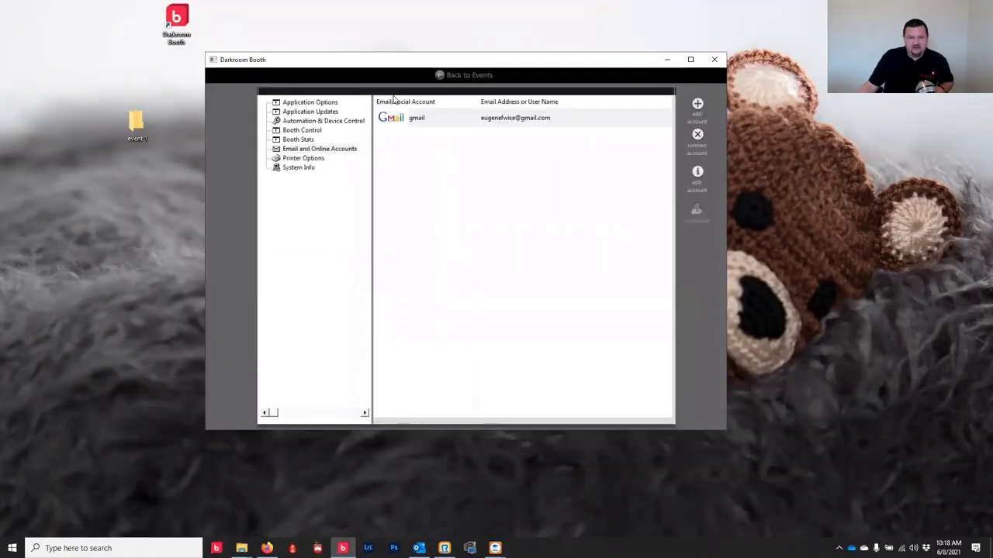
{"action": "left_click", "coordinate": [293, 159]}
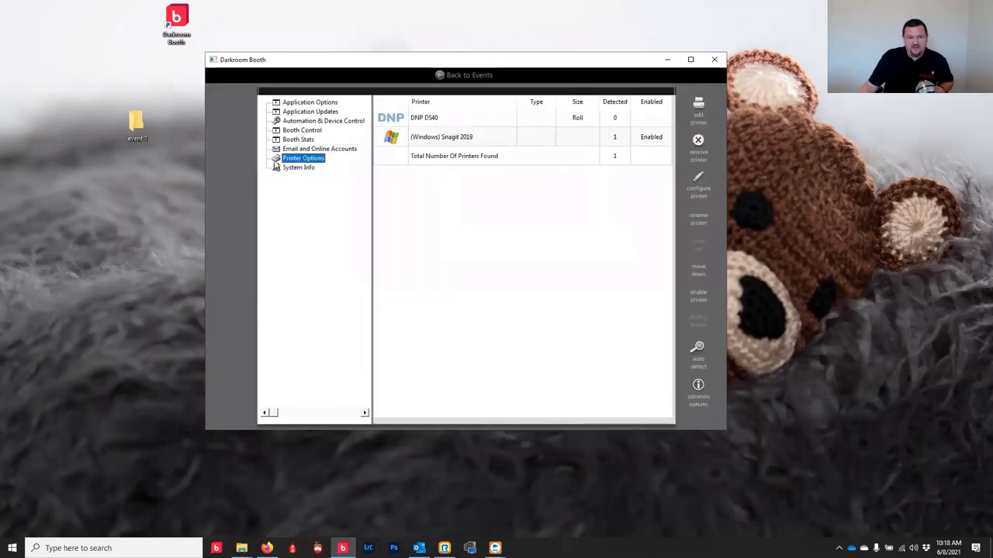
{"action": "double_click", "coordinate": [450, 140]}
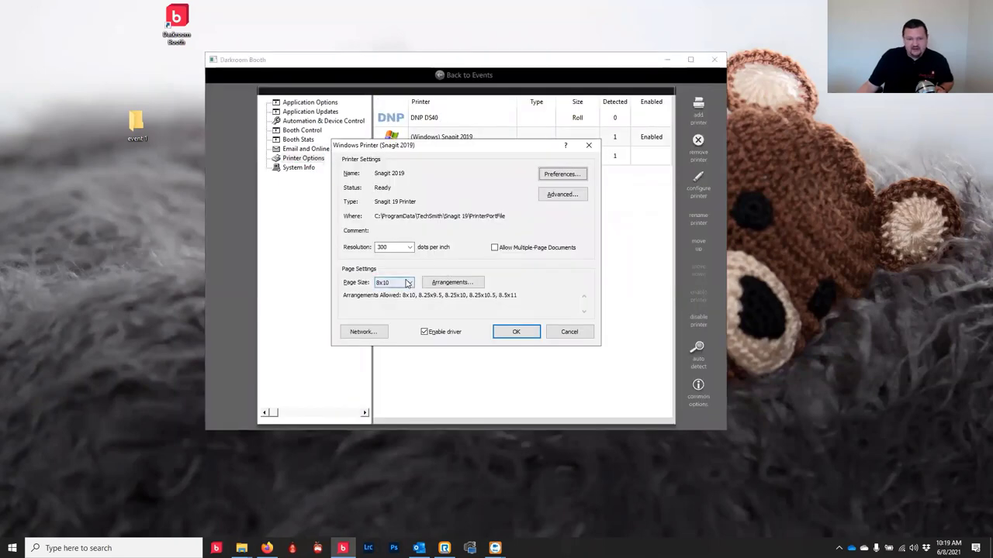
{"action": "left_click", "coordinate": [406, 283]}
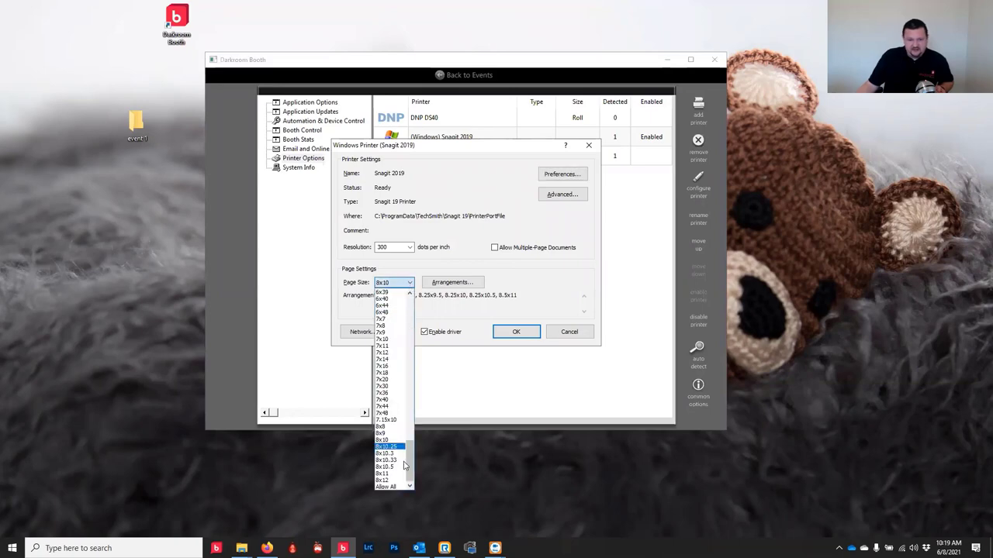
{"action": "left_click_drag", "start_coordinate": [404, 465], "coordinate": [413, 372]}
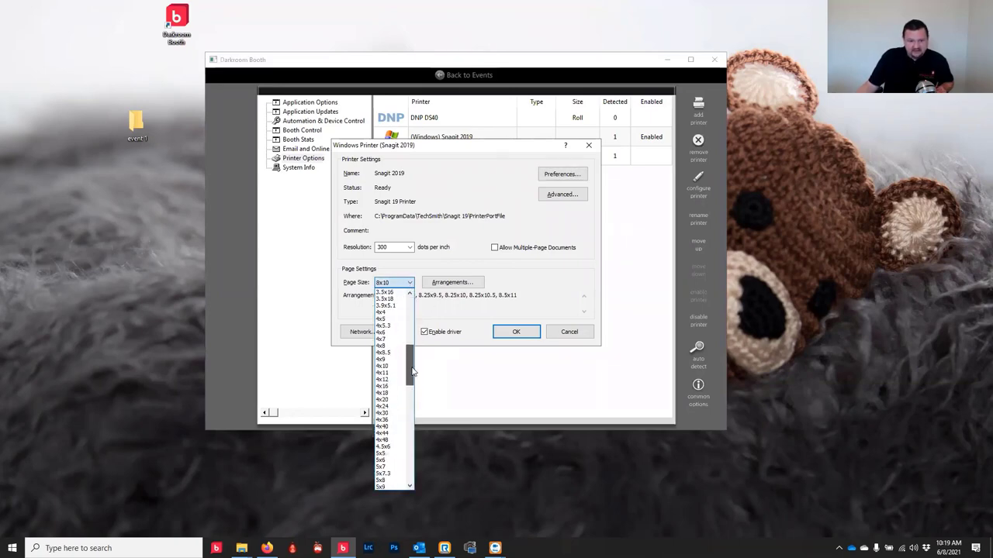
{"action": "left_click", "coordinate": [384, 332]}
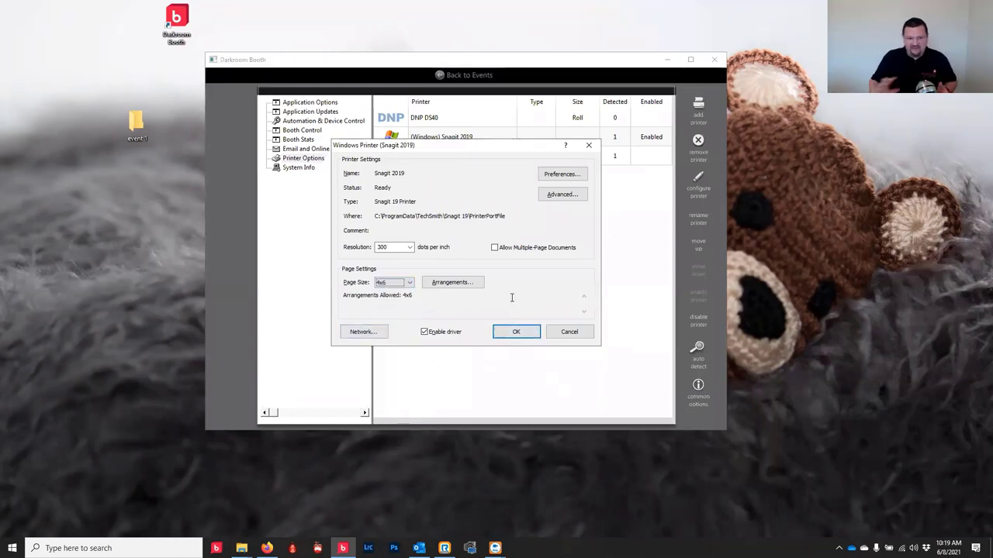
Step: Confirm the 4x6 page size, run a test session submitting an email address, then exit booth mode
{"action": "left_click", "coordinate": [529, 332]}
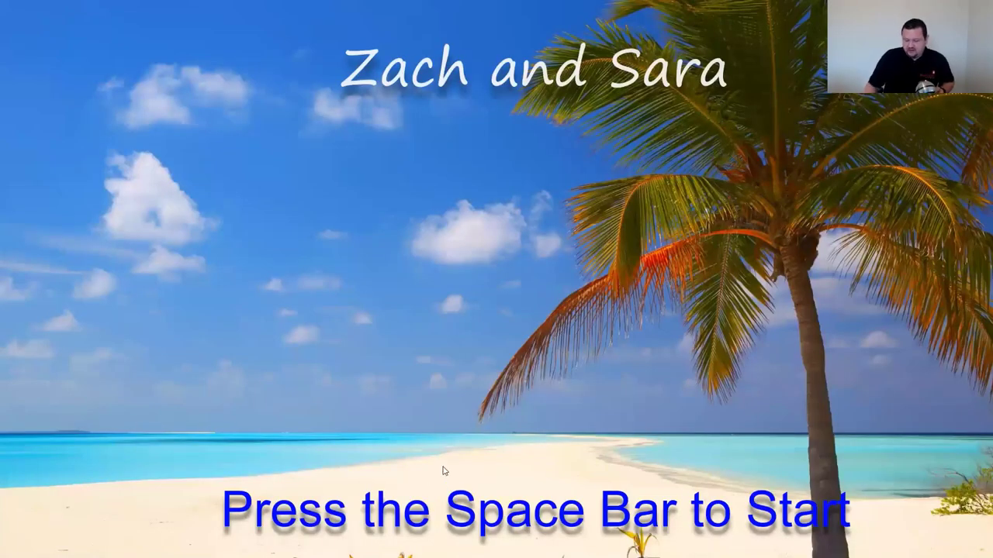
{"action": "key", "text": "space"}
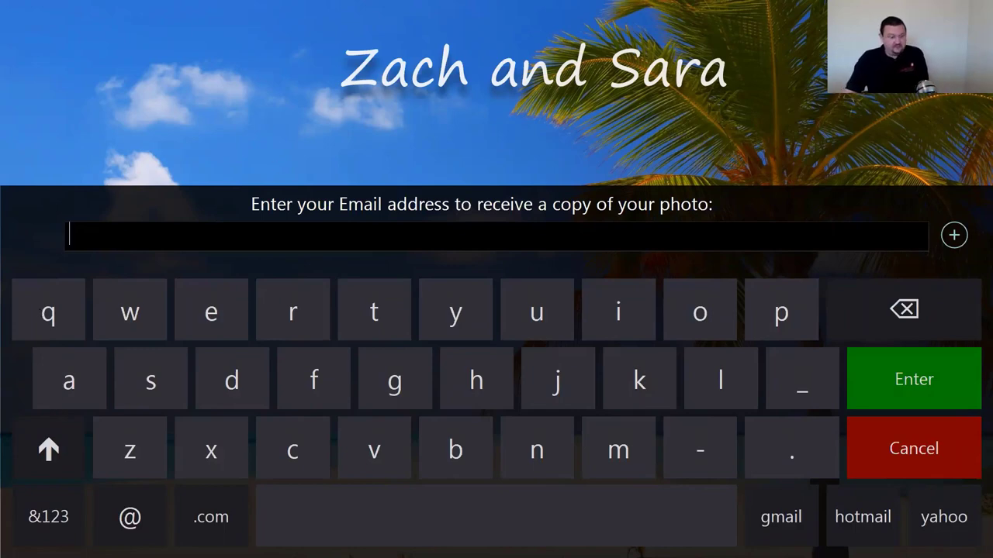
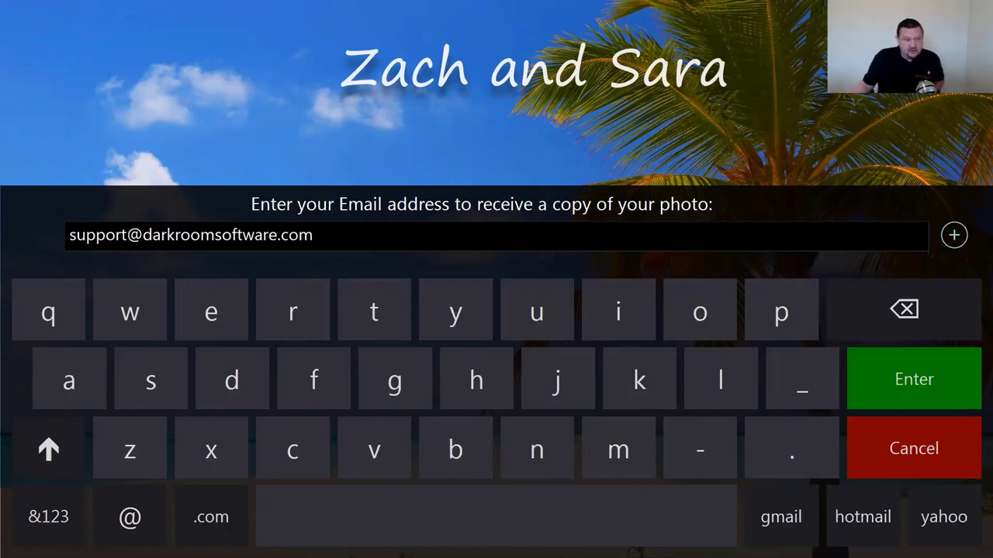
{"action": "left_click", "coordinate": [908, 375]}
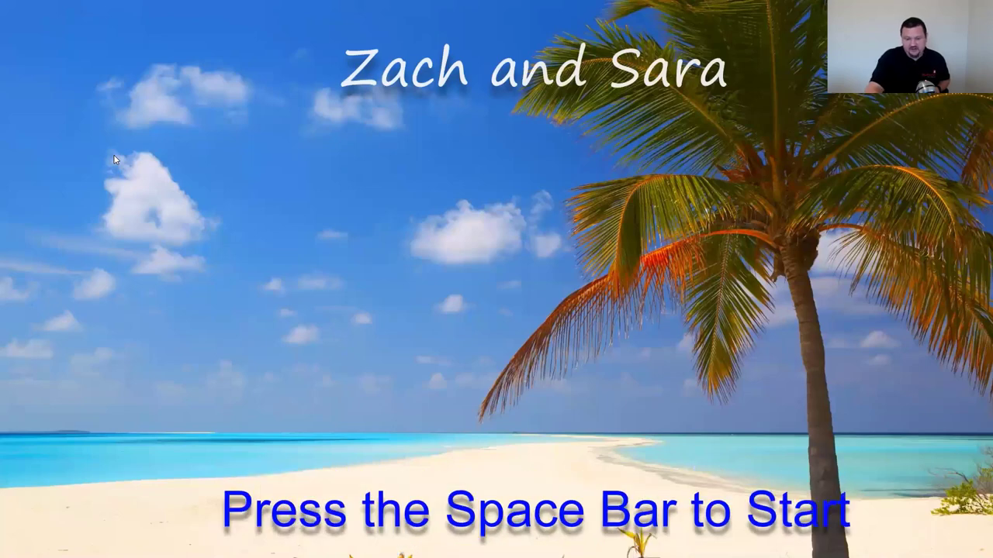
{"action": "key", "text": "Escape"}
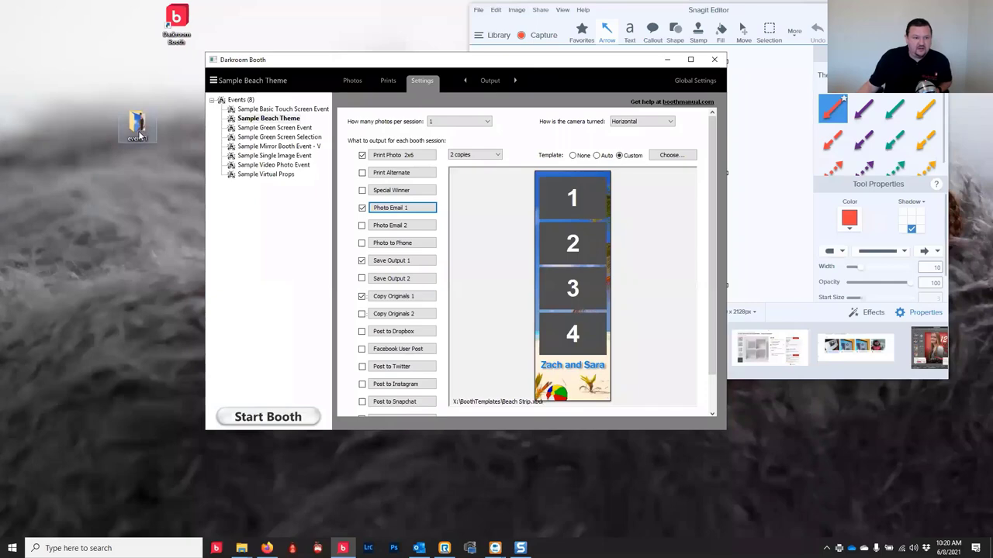
Step: Open the desktop event 1 folder, select img_0006.jpg, and reopen Darkroom Booth's settings menu
{"action": "double_click", "coordinate": [138, 129]}
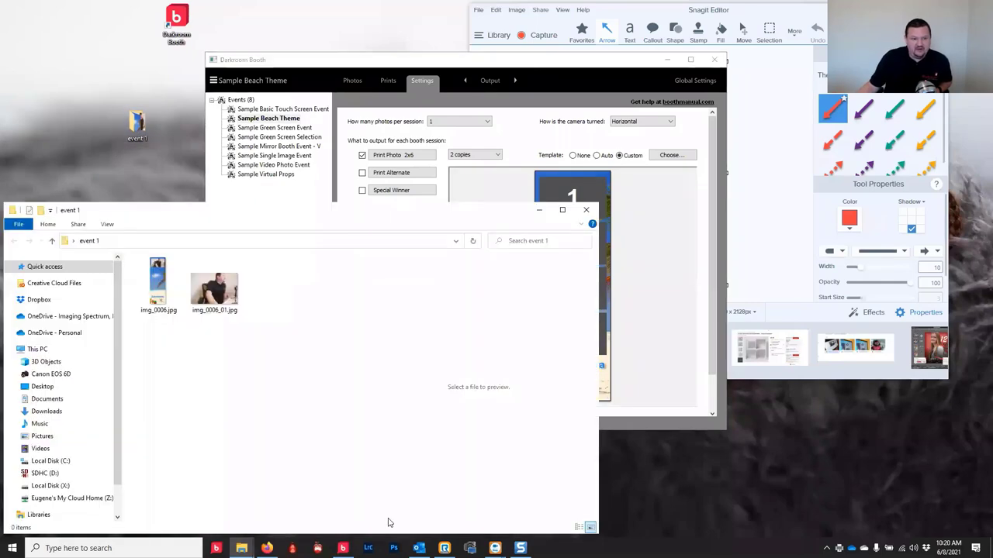
{"action": "left_click", "coordinate": [159, 279]}
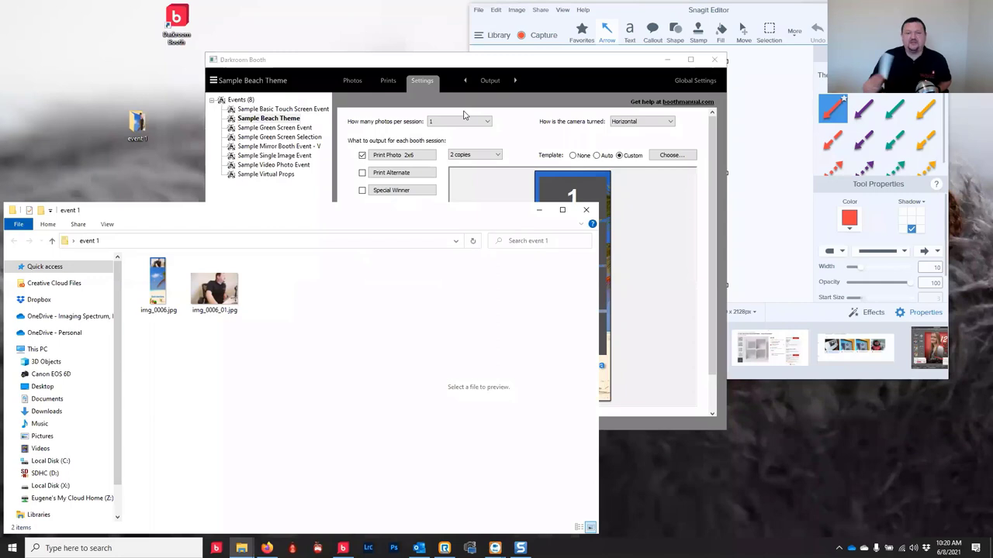
{"action": "left_click", "coordinate": [490, 82]}
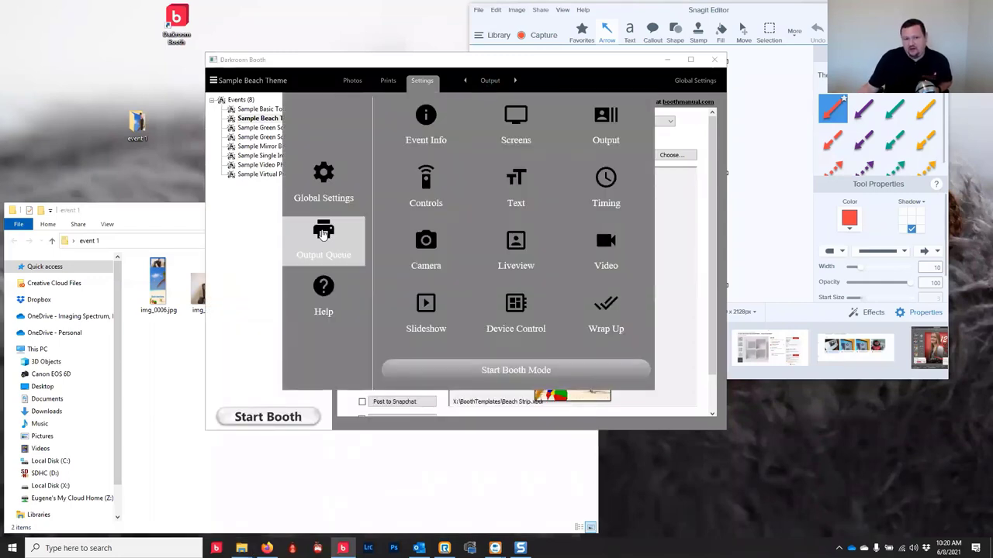
Step: Review the Output Queue's empty Pending Jobs list and go back to the event settings
{"action": "left_click", "coordinate": [324, 232]}
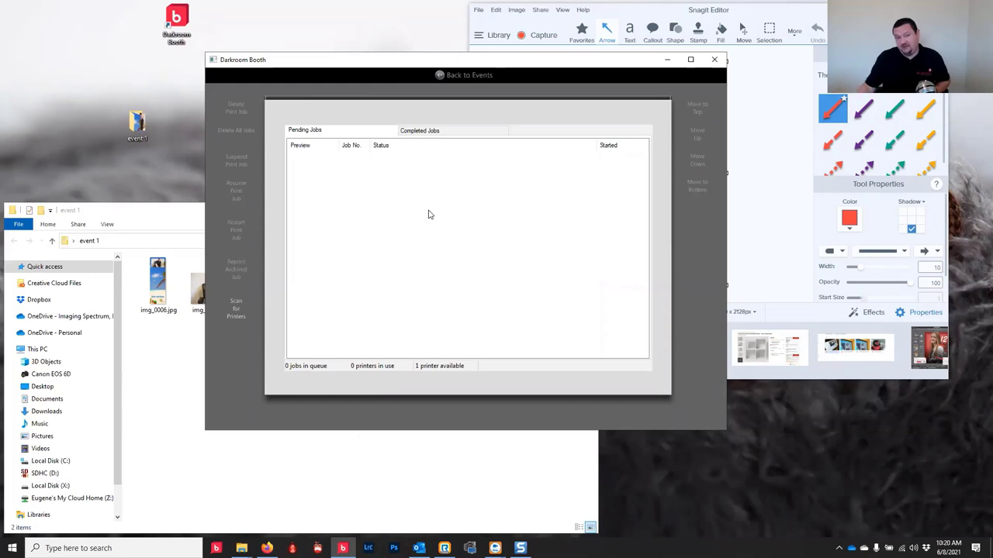
{"action": "left_click", "coordinate": [457, 76]}
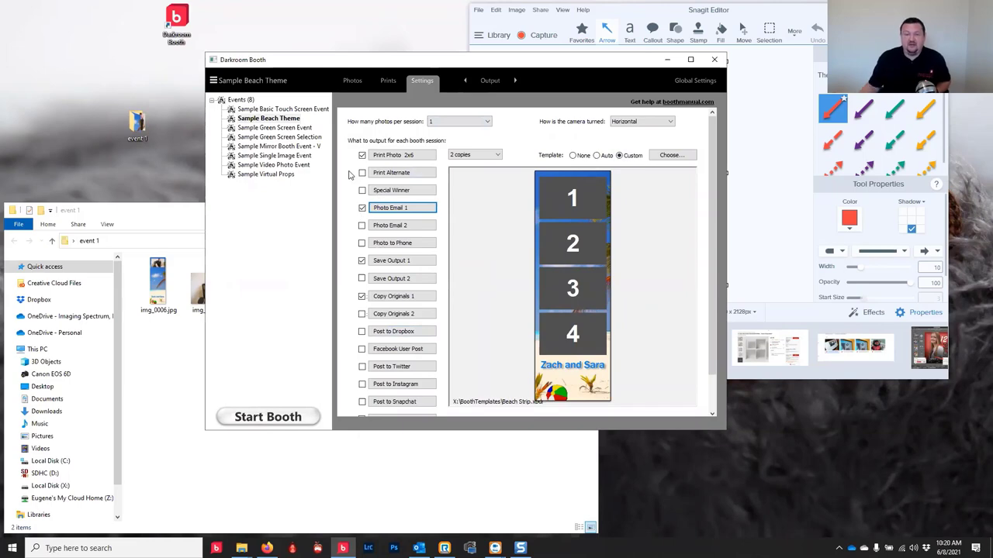
{"action": "left_click", "coordinate": [408, 265]}
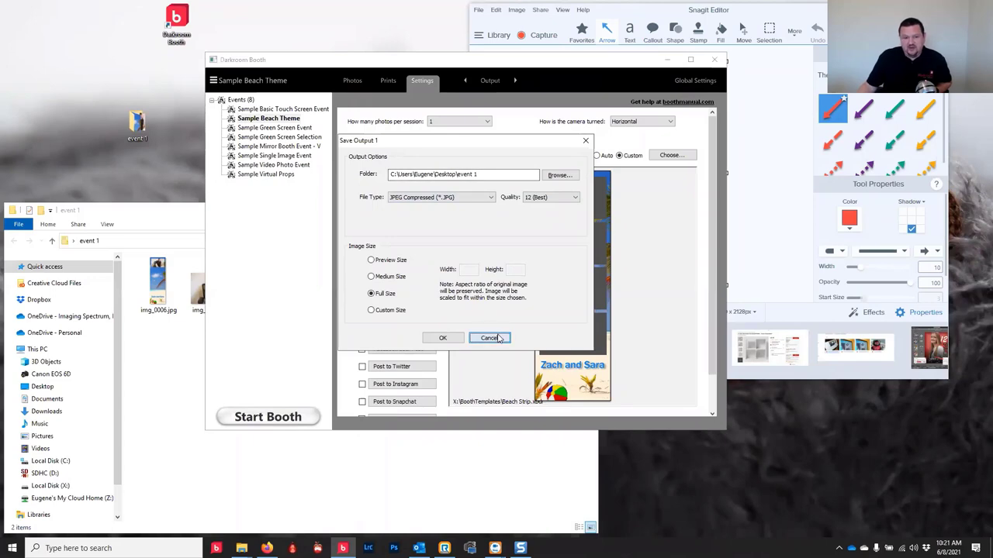
{"action": "left_click", "coordinate": [489, 338]}
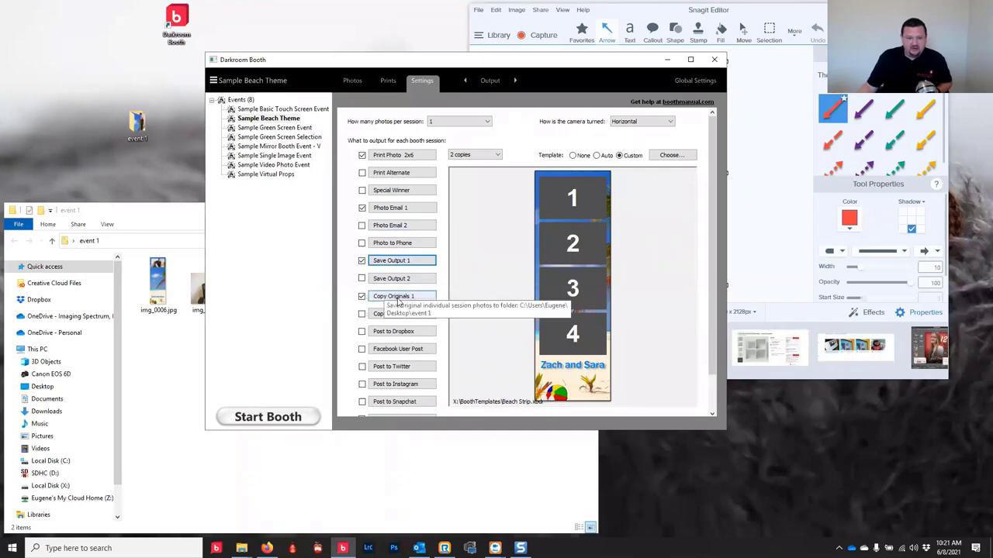
{"action": "left_click", "coordinate": [398, 299]}
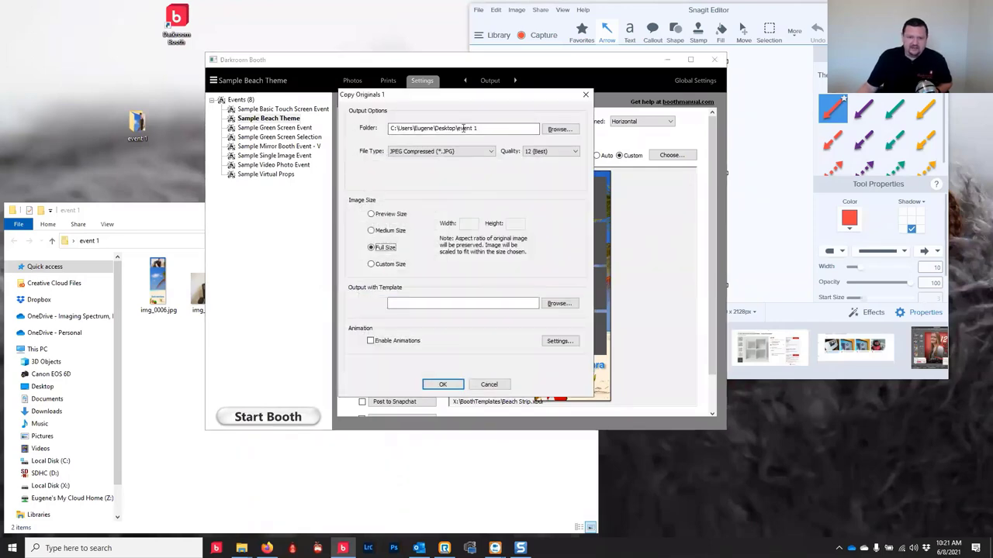
{"action": "left_click", "coordinate": [465, 129]}
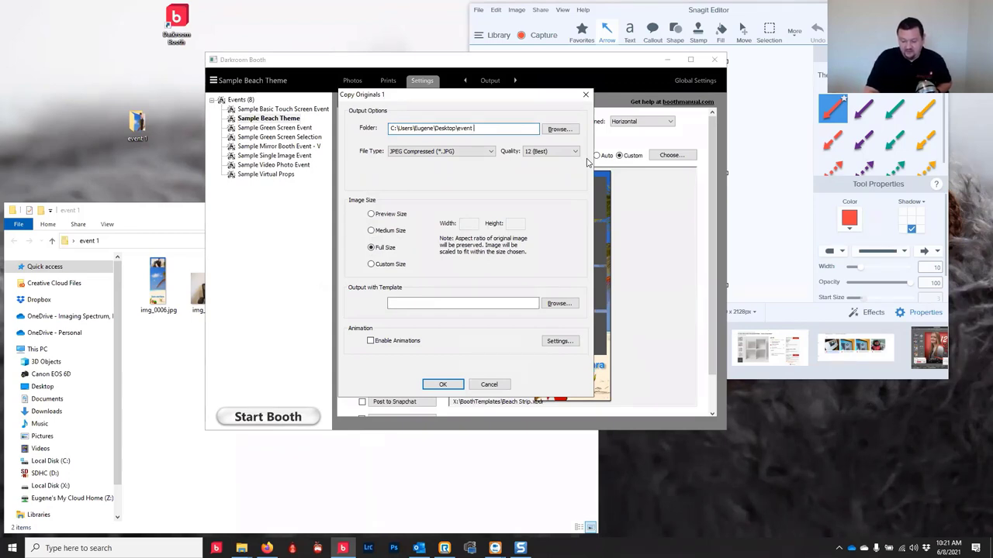
{"action": "type", "text": "2"}
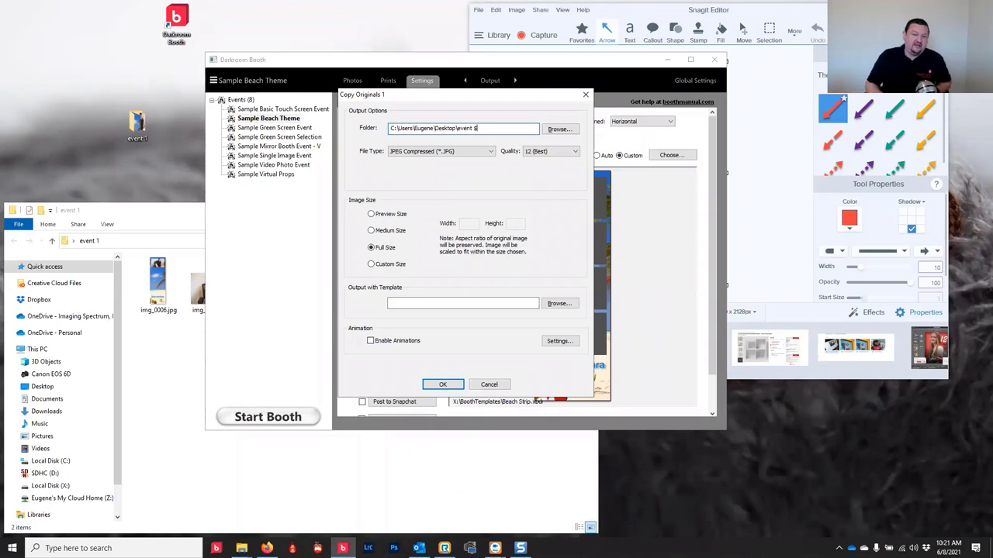
{"action": "key", "text": "BackSpace"}
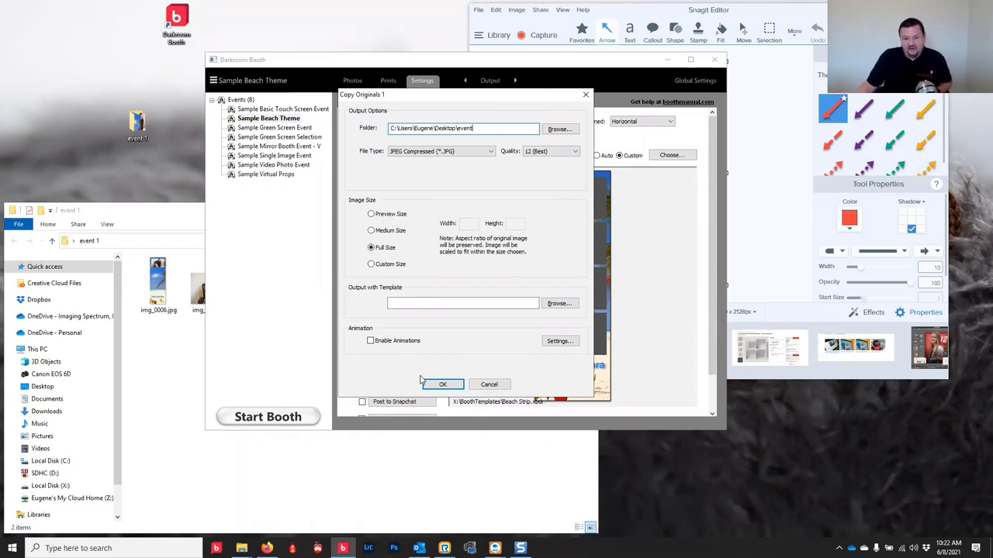
{"action": "left_click", "coordinate": [492, 385]}
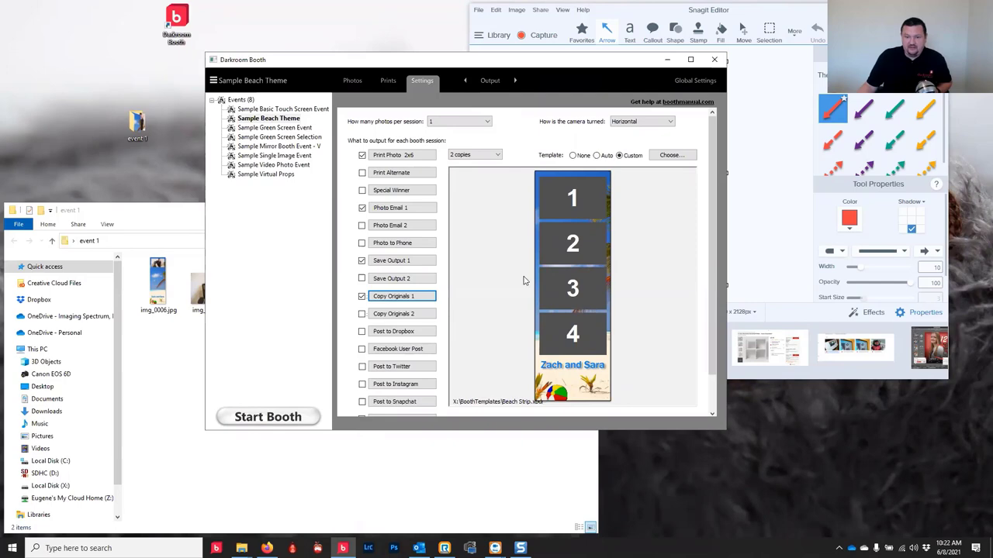
Step: Go to the beach event's Controls page, then briefly launch and exit booth mode with Esc
{"action": "left_click", "coordinate": [487, 83]}
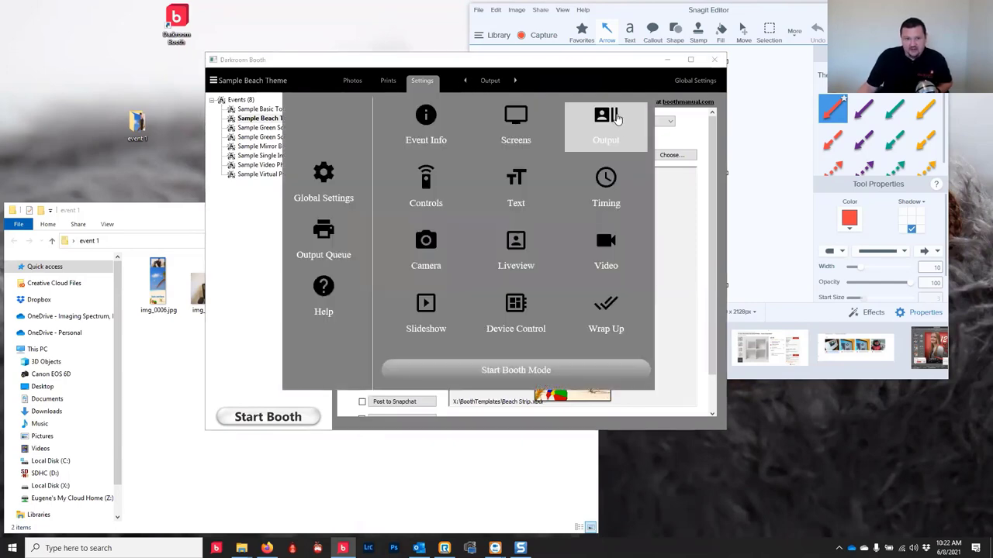
{"action": "left_click", "coordinate": [437, 184]}
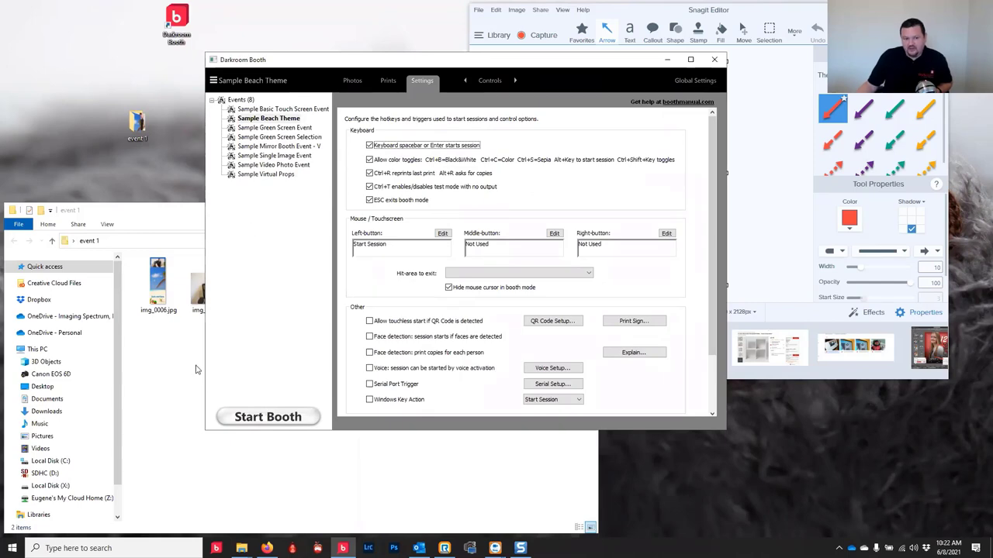
{"action": "left_click", "coordinate": [267, 418]}
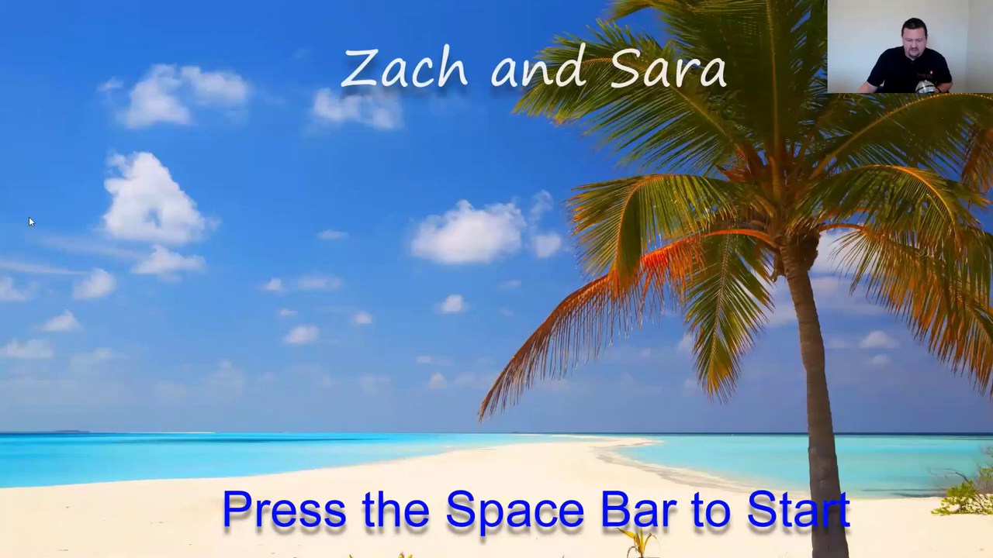
{"action": "key", "text": "Escape"}
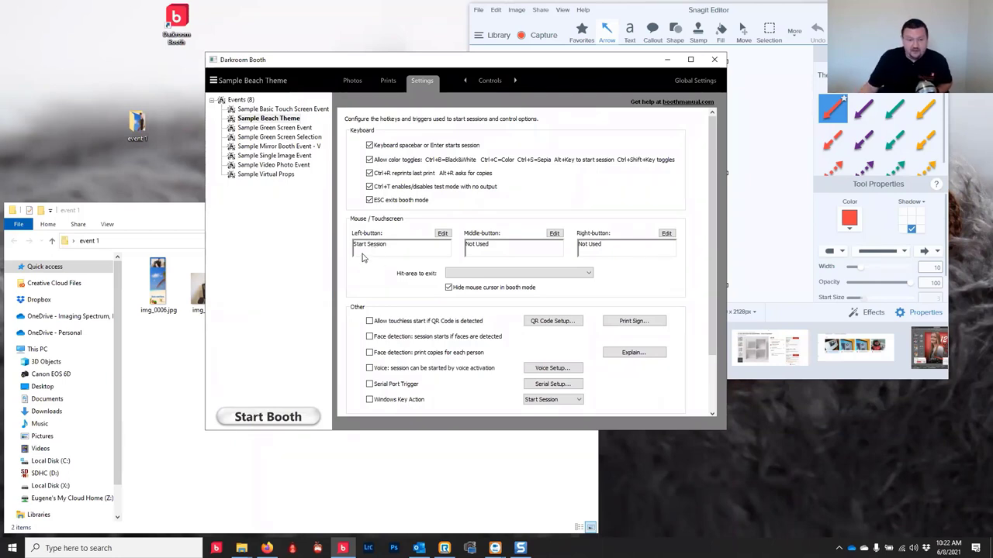
Step: Set the exit hit-area to 'click Top-Left Corner to exit' and stop hiding the mouse cursor
{"action": "left_click", "coordinate": [468, 278]}
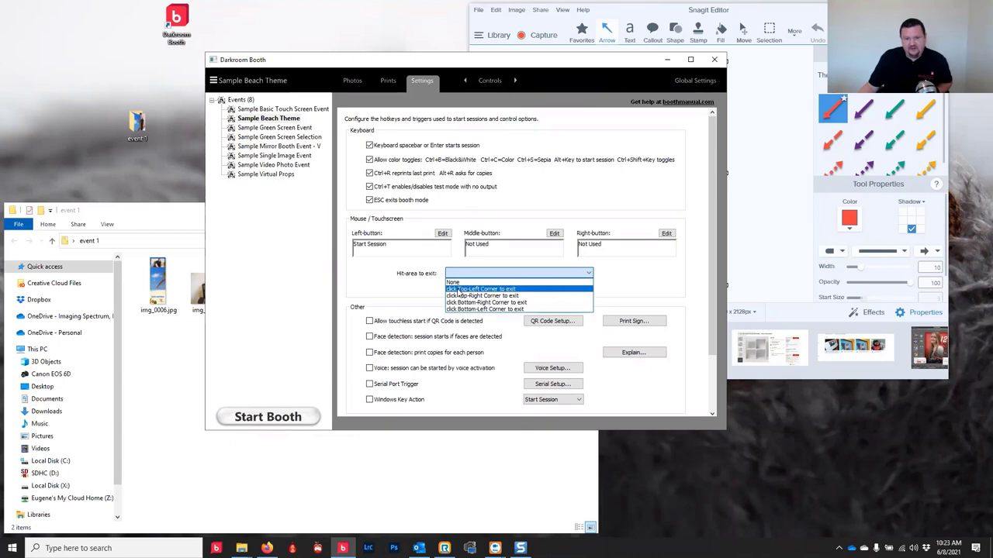
{"action": "left_click", "coordinate": [460, 290]}
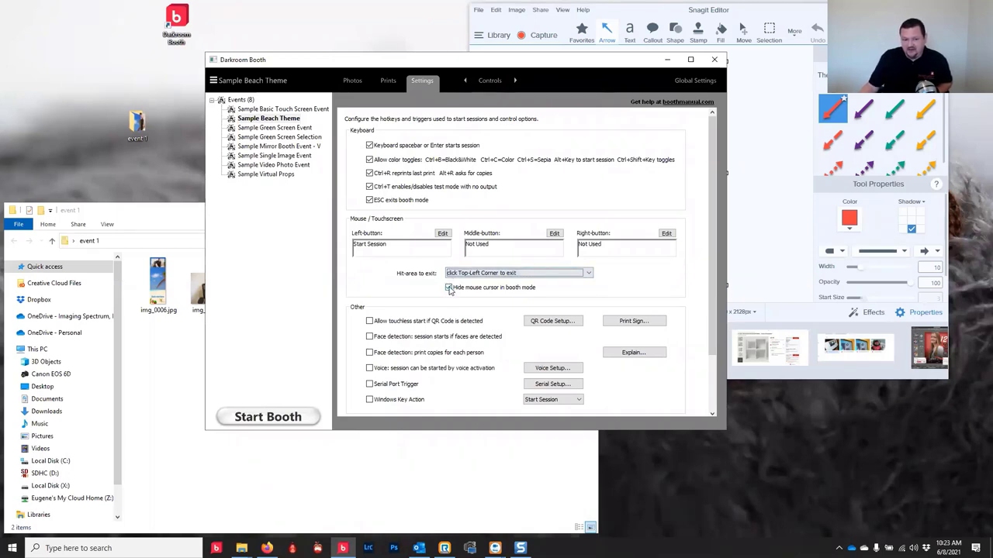
{"action": "left_click", "coordinate": [449, 288]}
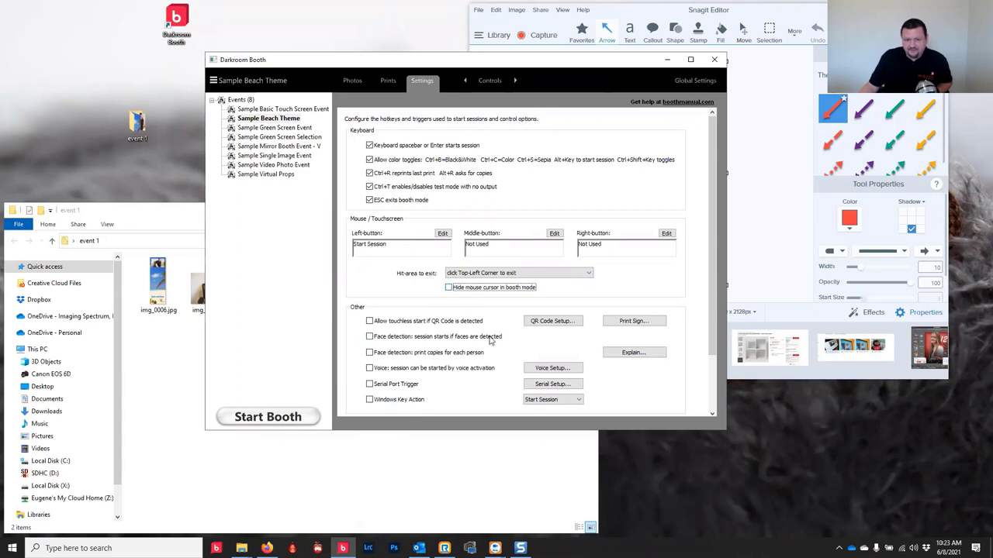
Step: Test booth mode by exiting with a top-left corner click, then relaunch the booth
{"action": "left_click", "coordinate": [267, 418]}
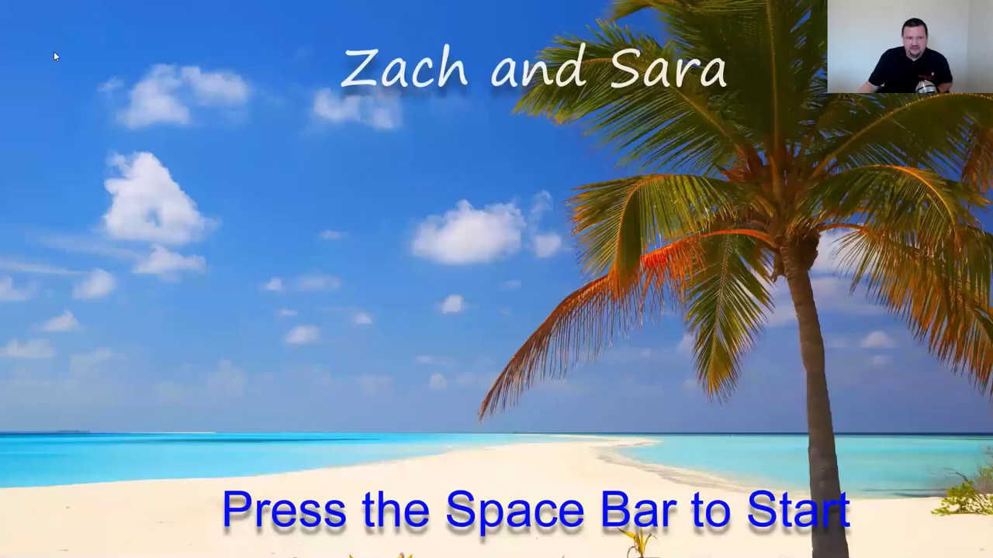
{"action": "left_click", "coordinate": [2, 6]}
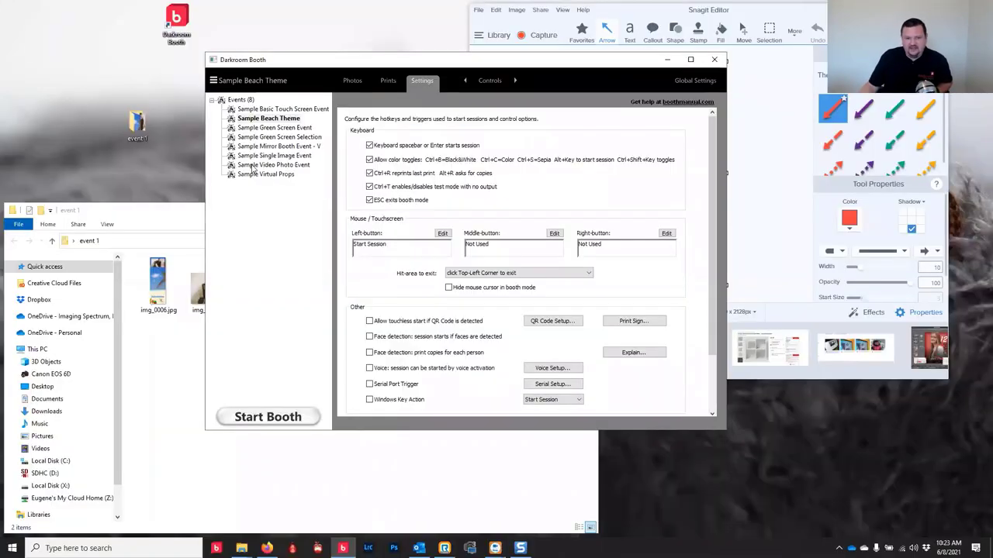
{"action": "left_click", "coordinate": [265, 419]}
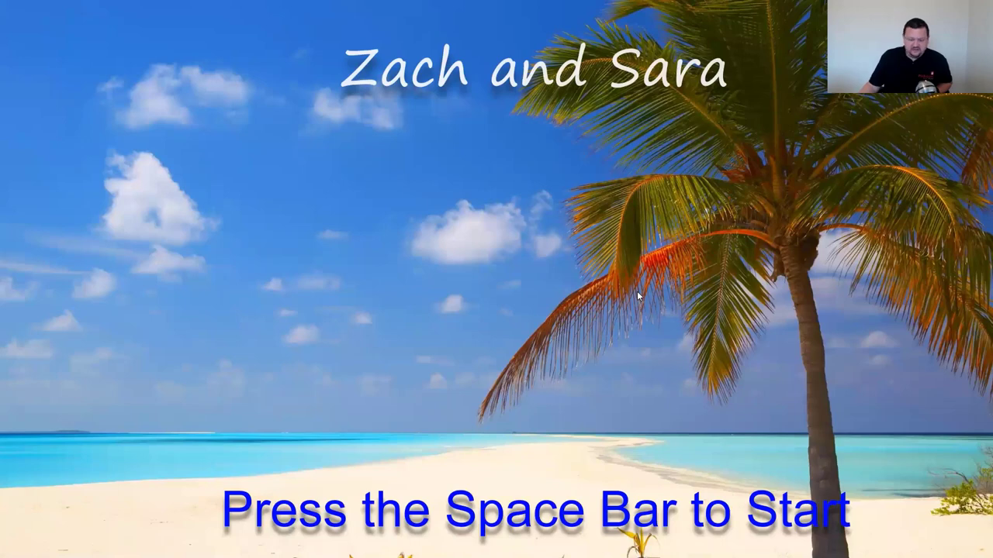
Step: Run a test booth session through to printing without an email, then exit booth mode
{"action": "key", "text": "space"}
{"action": "key", "text": "Escape"}
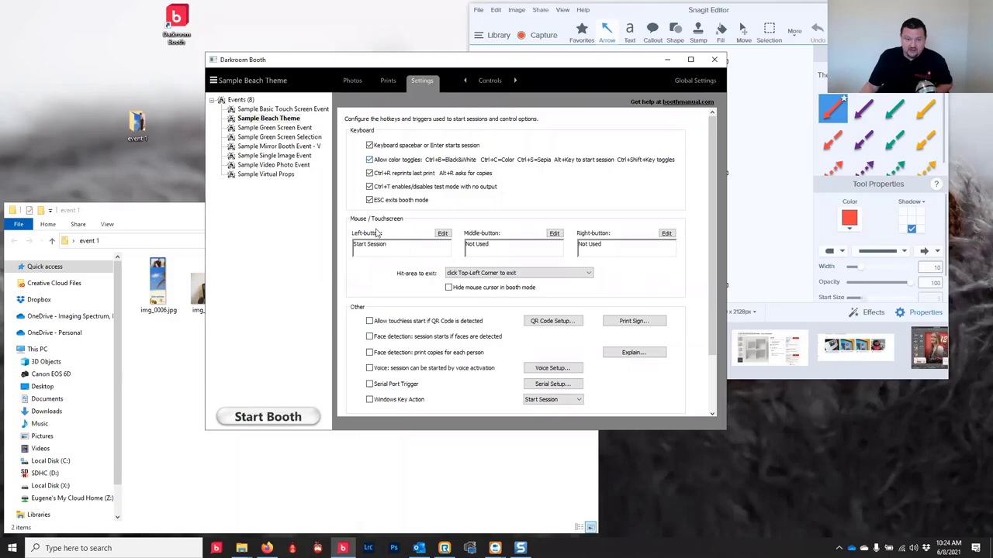
{"action": "left_click", "coordinate": [266, 412]}
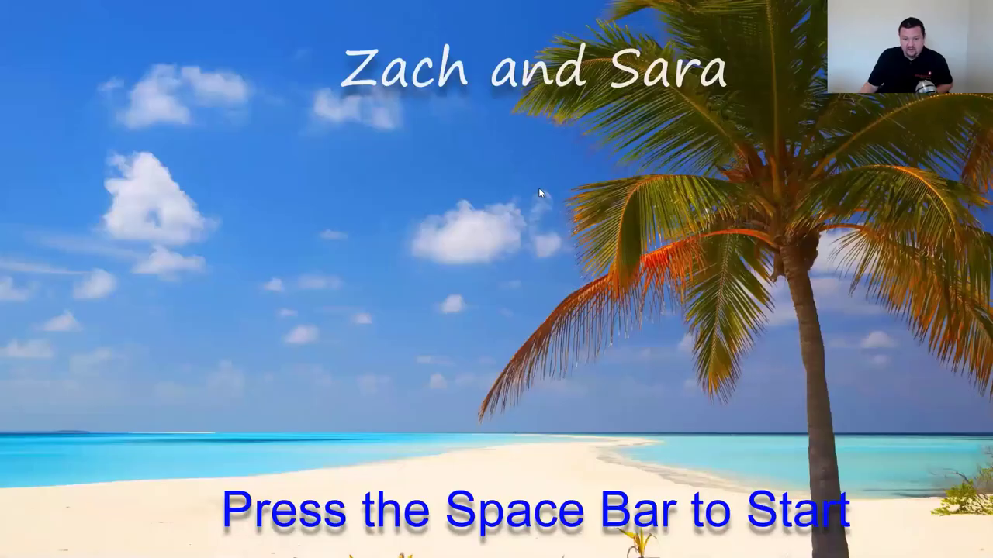
{"action": "key", "text": "space"}
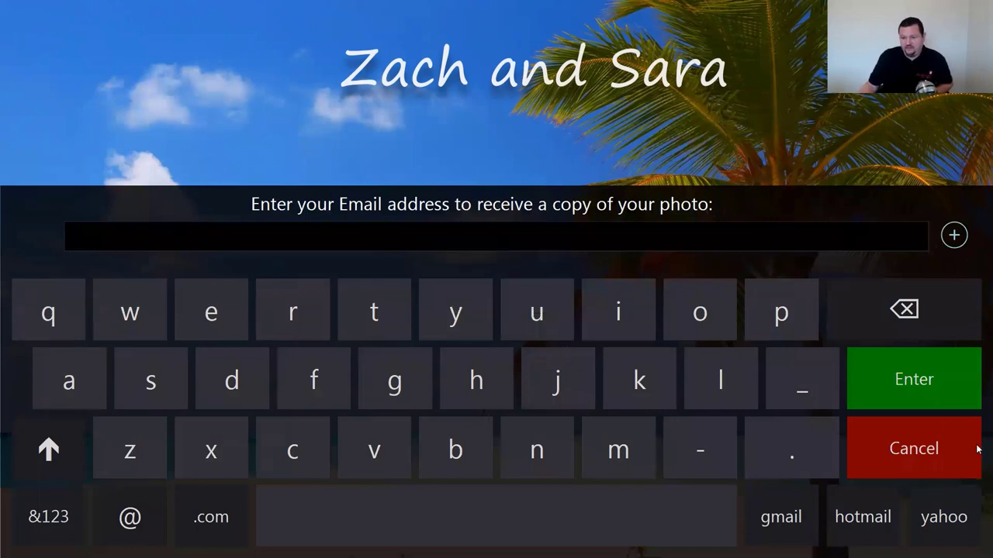
{"action": "left_click", "coordinate": [934, 454]}
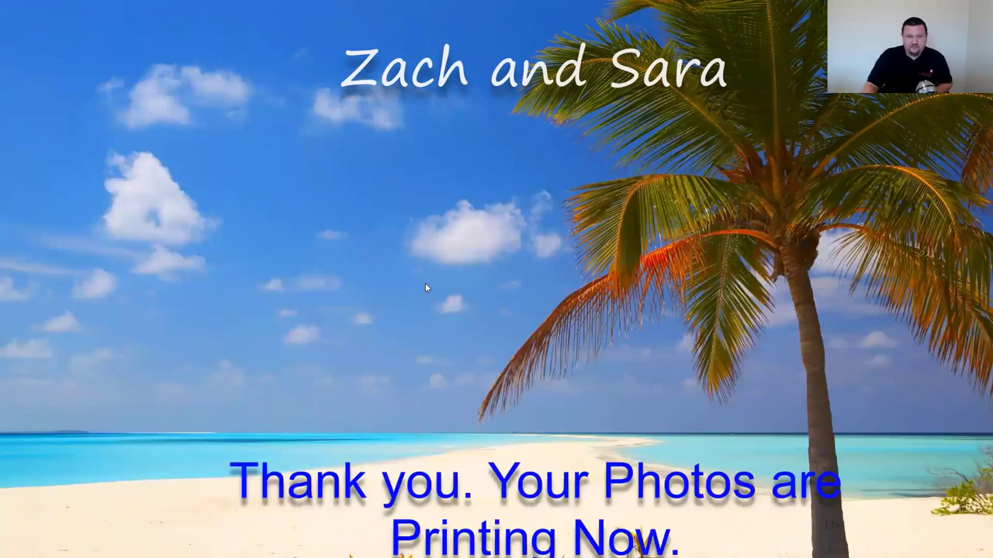
{"action": "key", "text": "Escape"}
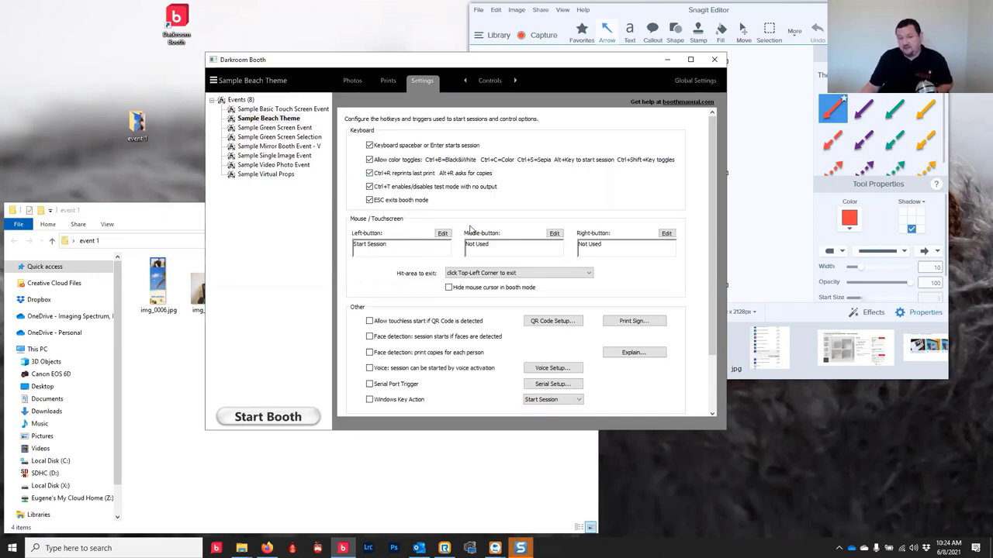
Step: Assign the Reprint Last command with 1 copy to the booth's right-click button
{"action": "left_click", "coordinate": [667, 233]}
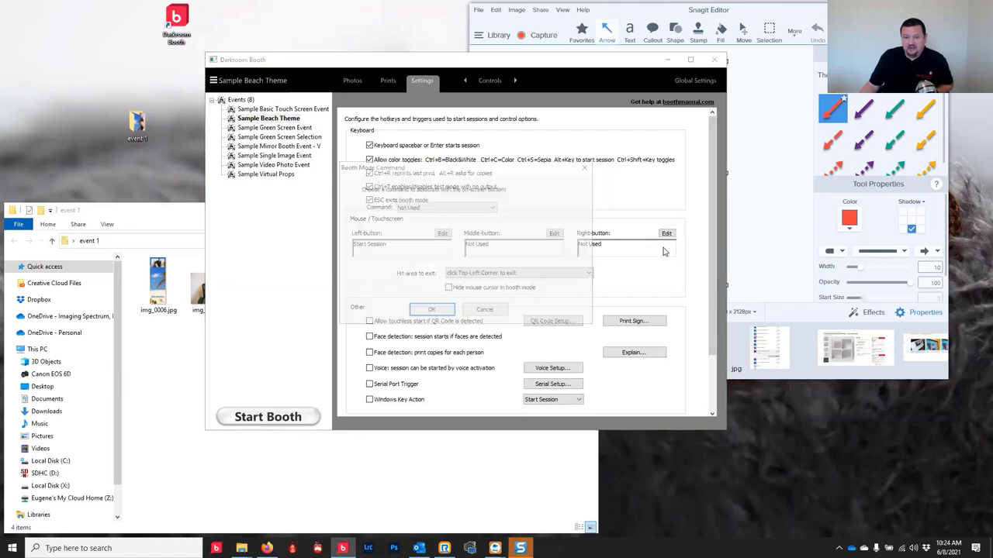
{"action": "left_click", "coordinate": [462, 208]}
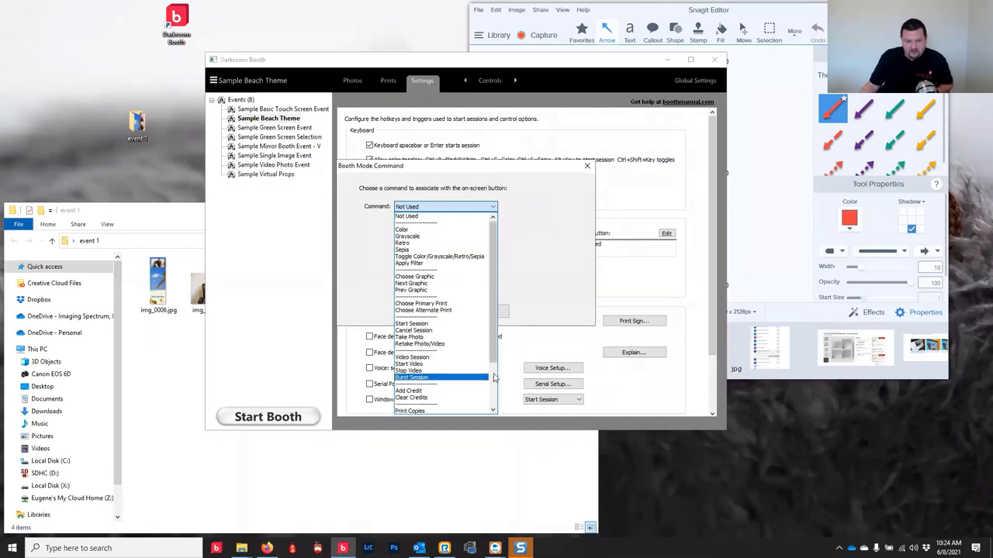
{"action": "scroll", "coordinate": [494, 378], "scroll_direction": "down", "scroll_amount": 3}
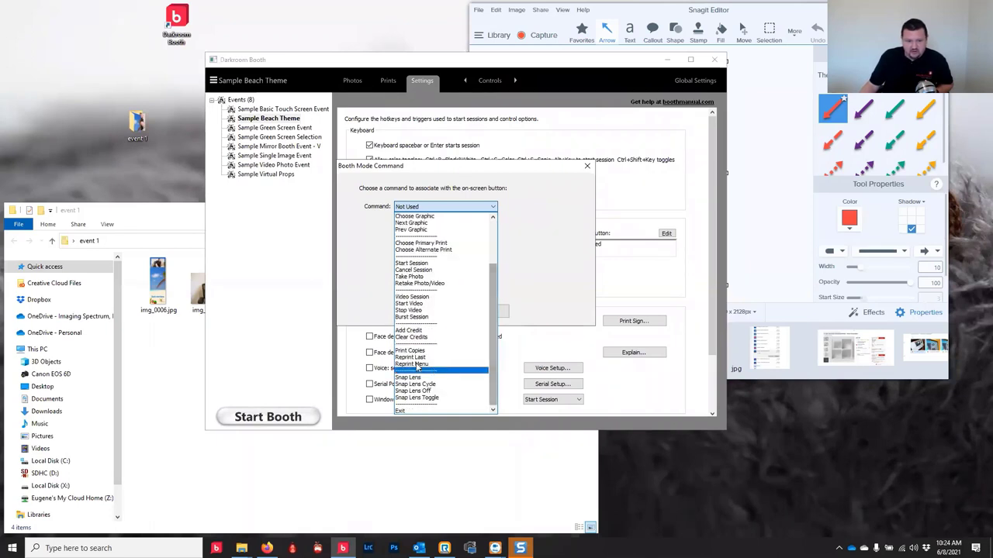
{"action": "left_click", "coordinate": [402, 359]}
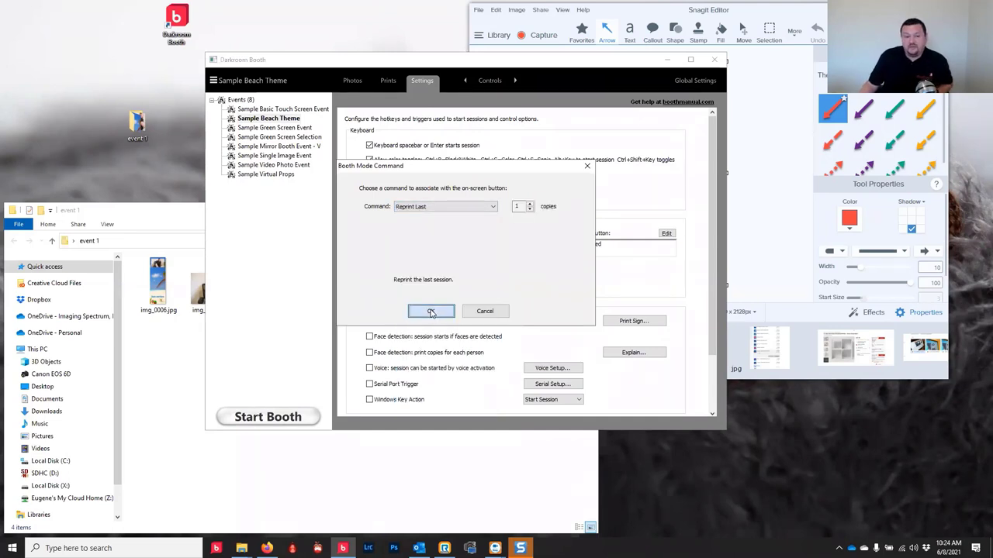
{"action": "left_click", "coordinate": [431, 312]}
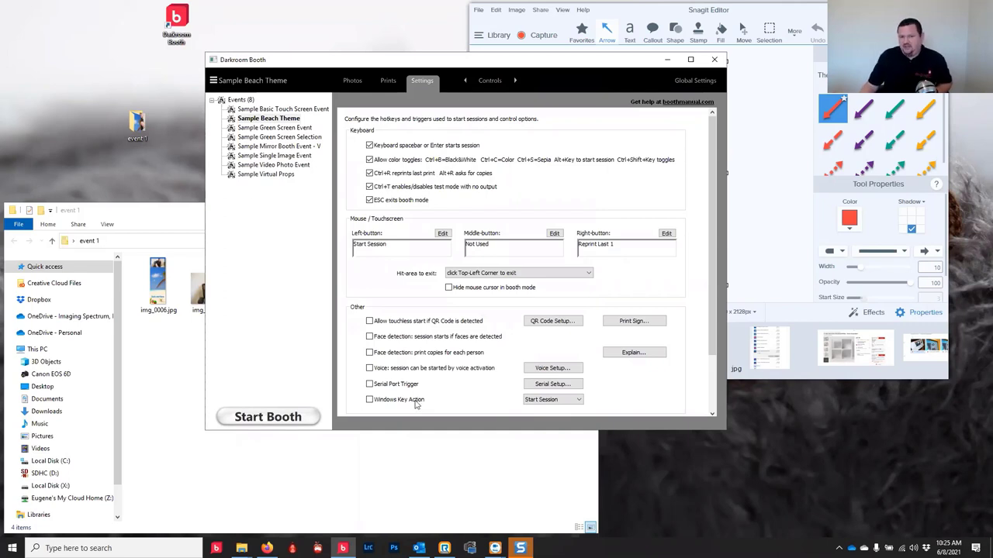
{"action": "left_click", "coordinate": [714, 405]}
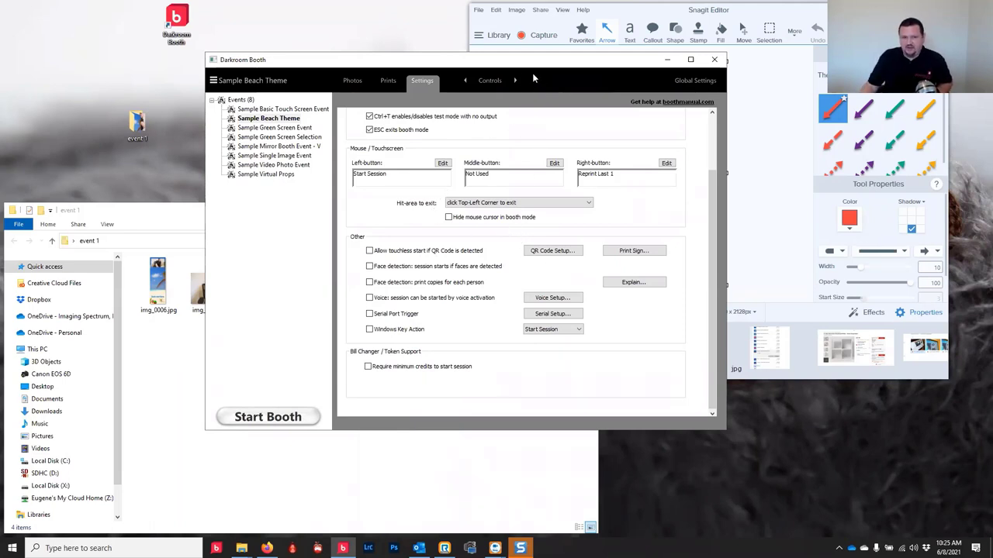
Step: Replace 'Press the Space Bar' with 'Touch the Screen' in Start Text and preview it in the booth
{"action": "left_click", "coordinate": [494, 82]}
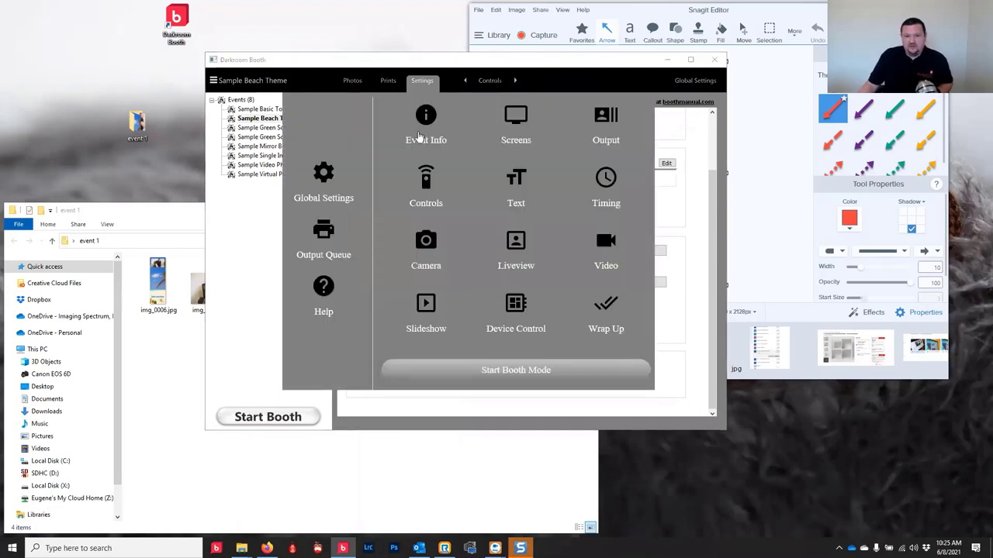
{"action": "left_click", "coordinate": [514, 186]}
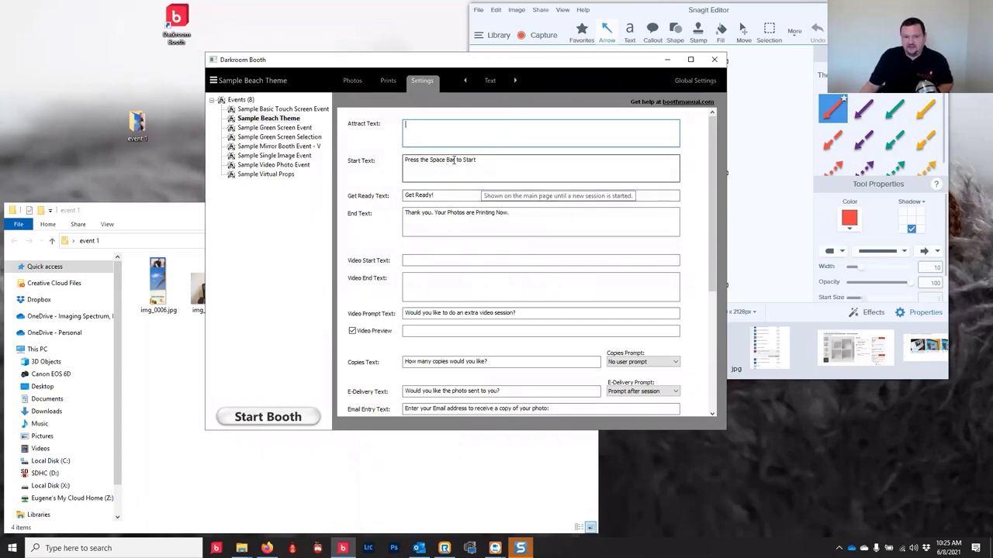
{"action": "left_click_drag", "start_coordinate": [456, 159], "coordinate": [361, 161]}
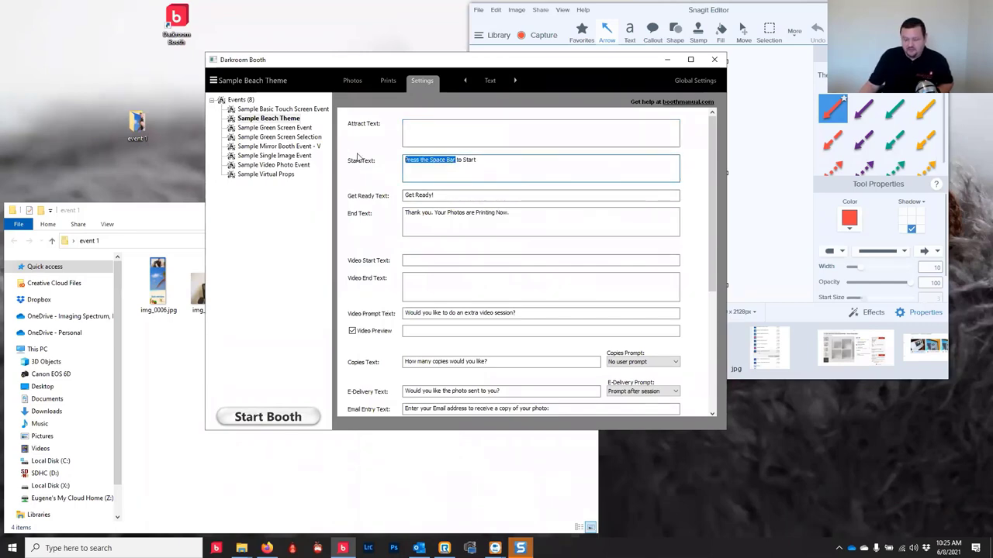
{"action": "type", "text": "Touch the "}
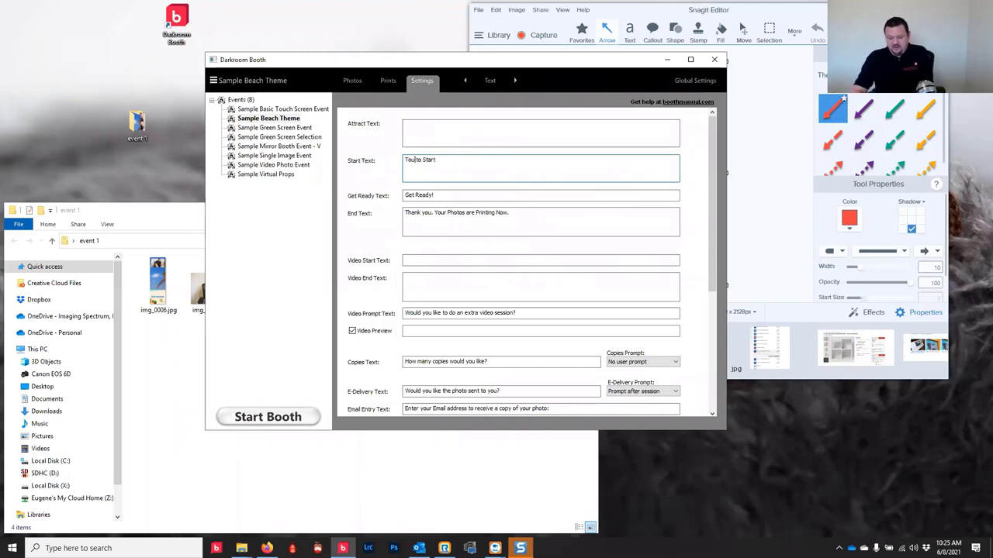
{"action": "type", "text": "scre"}
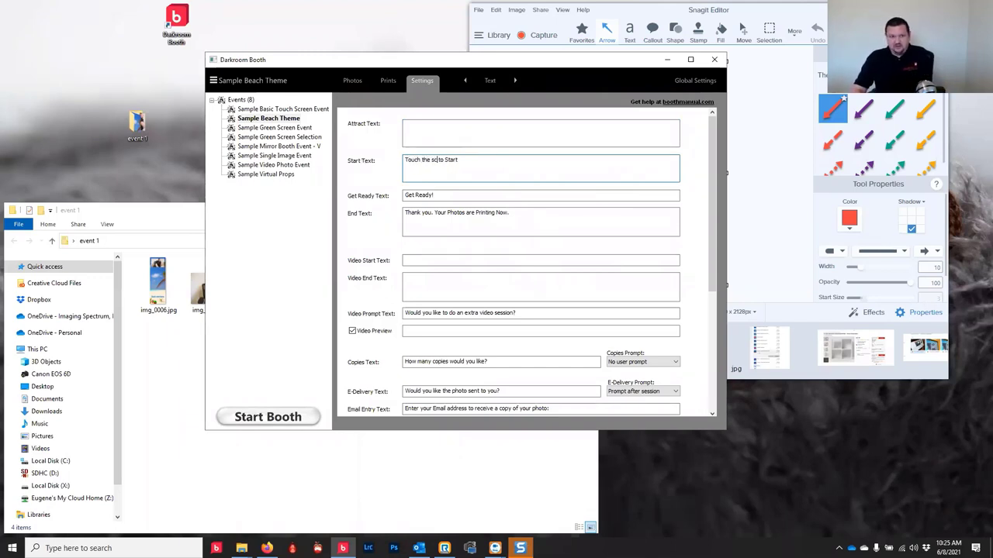
{"action": "key", "text": "BackSpace"}
{"action": "key", "text": "BackSpace"}
{"action": "key", "text": "BackSpace"}
{"action": "key", "text": "BackSpace"}
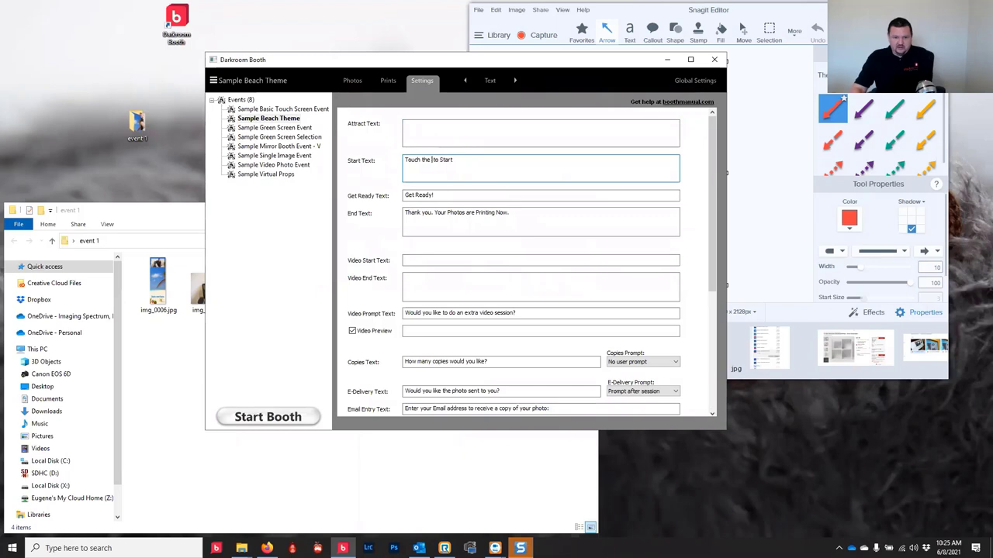
{"action": "type", "text": "Screen"}
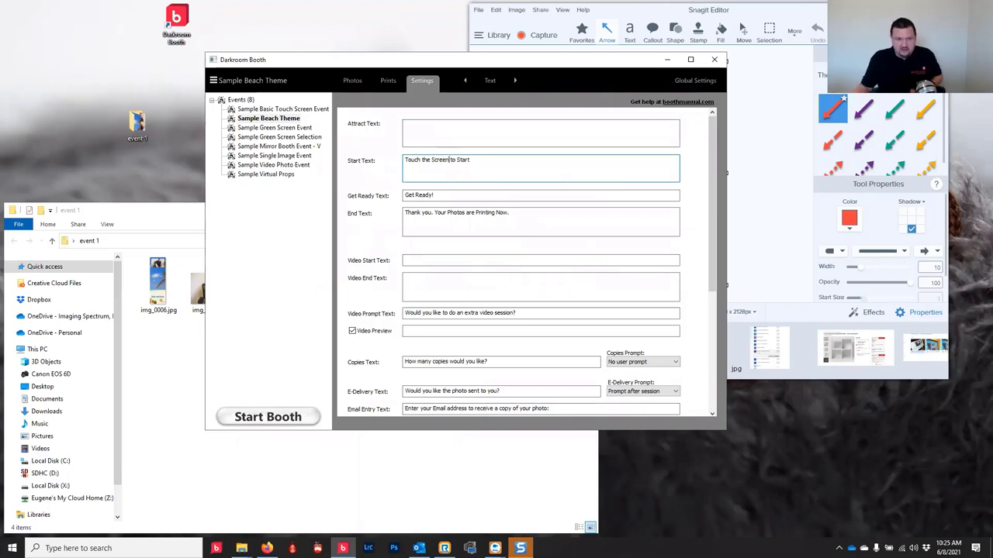
{"action": "left_click", "coordinate": [289, 417]}
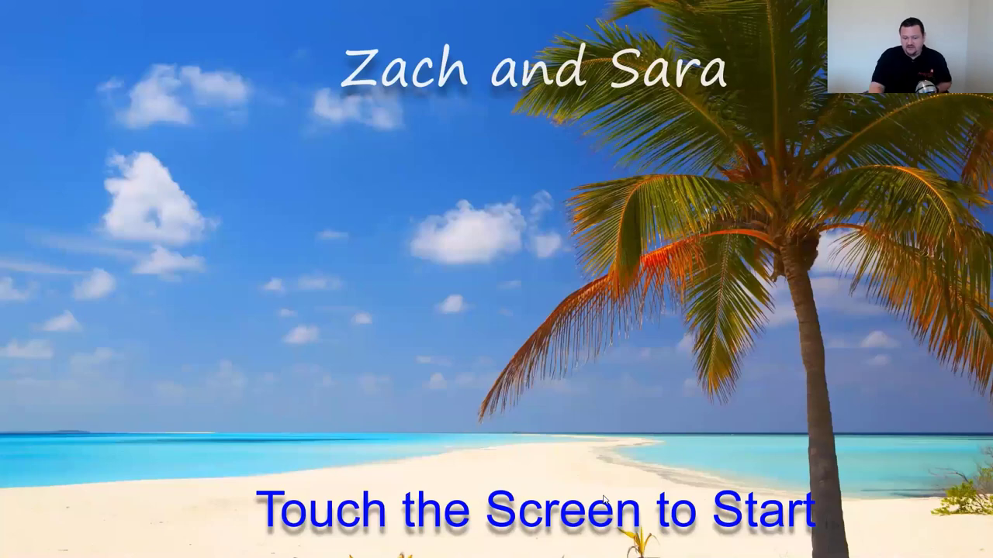
{"action": "key", "text": "Escape"}
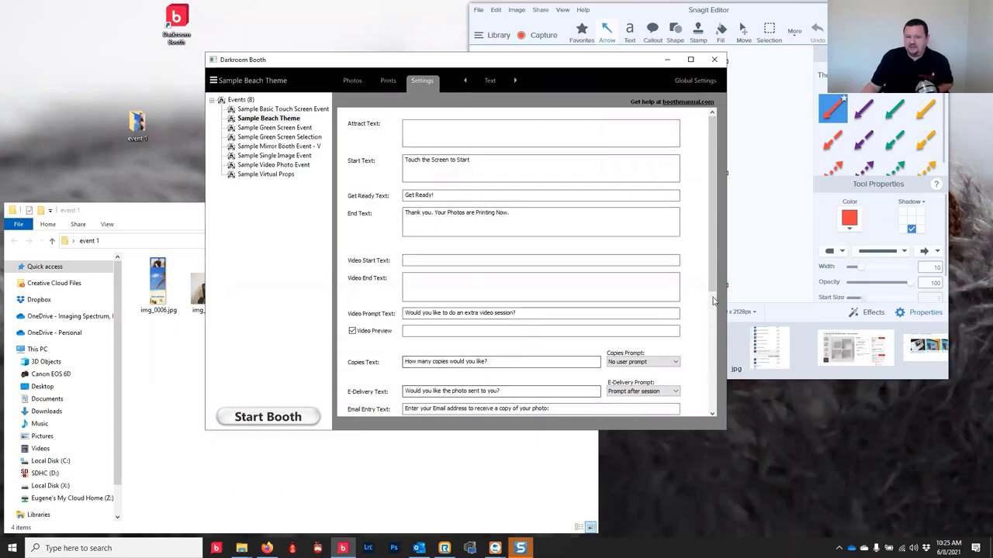
Step: Abandon a new event named 'de', then duplicate the event into Sample Beach Theme 1
{"action": "scroll", "coordinate": [714, 290], "scroll_direction": "down", "scroll_amount": 4}
{"action": "scroll", "coordinate": [698, 233], "scroll_direction": "up", "scroll_amount": 4}
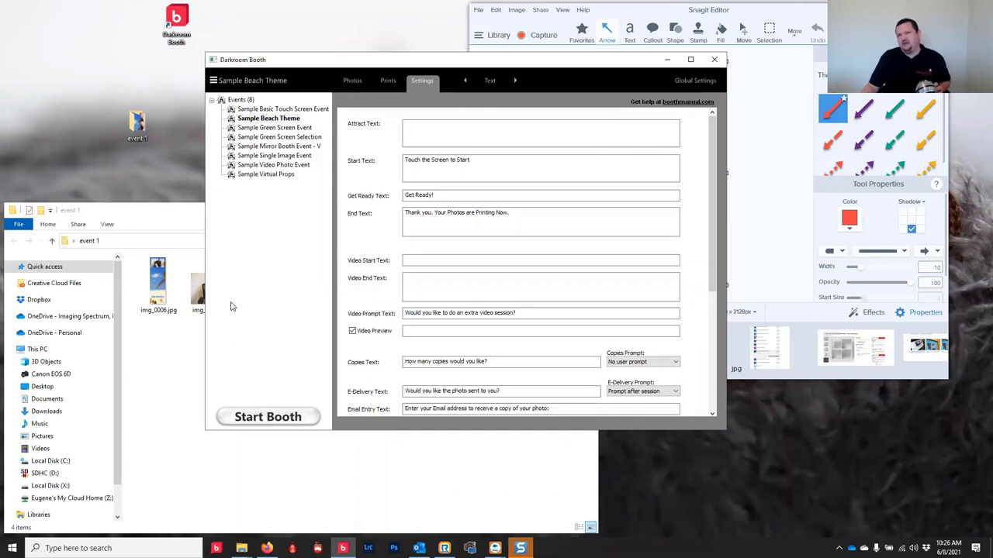
{"action": "left_click", "coordinate": [243, 80]}
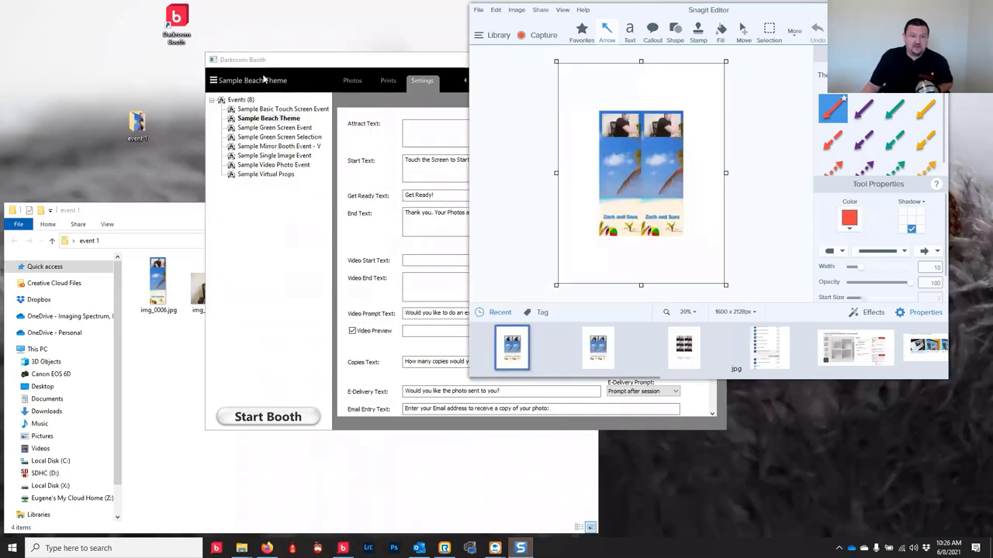
{"action": "left_click", "coordinate": [291, 68]}
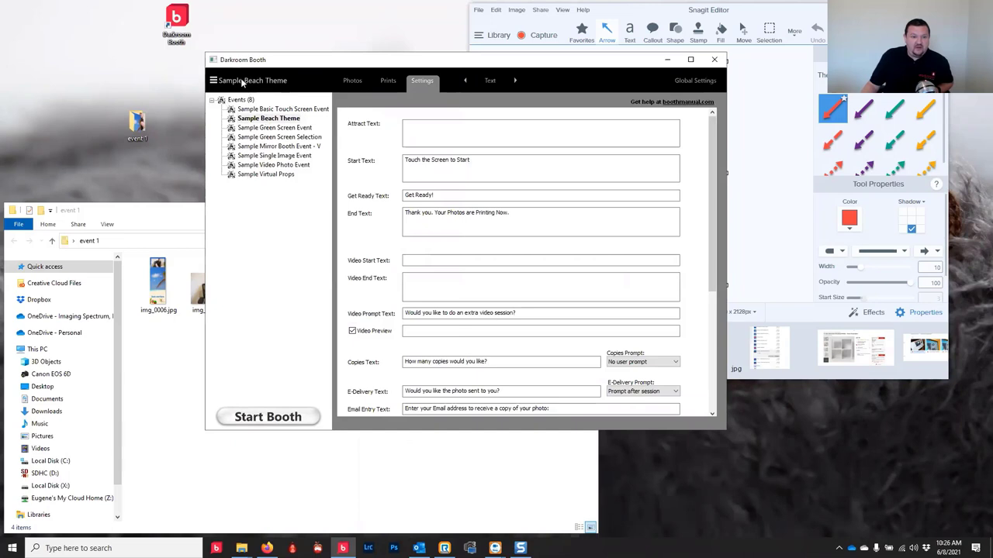
{"action": "left_click", "coordinate": [217, 81]}
{"action": "left_click", "coordinate": [297, 112]}
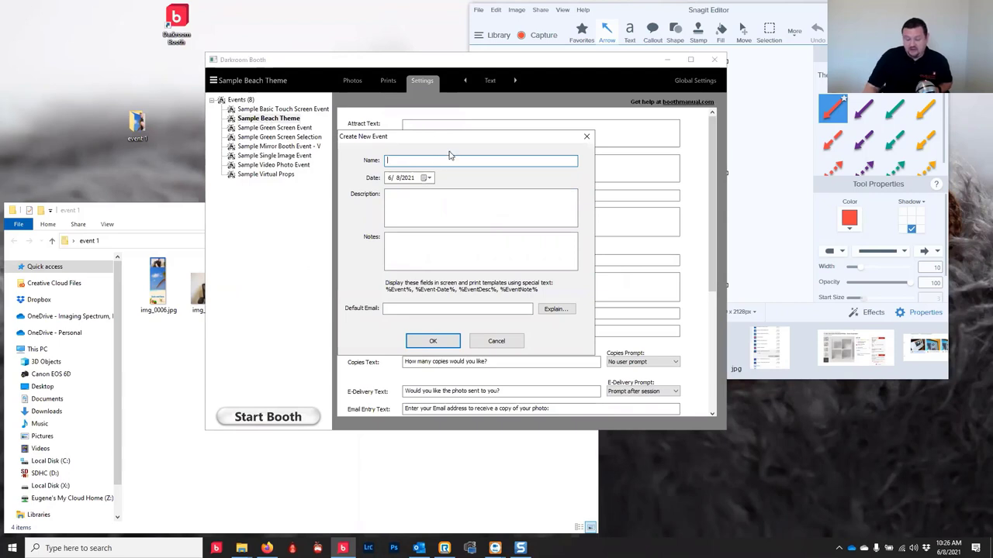
{"action": "type", "text": "demo"}
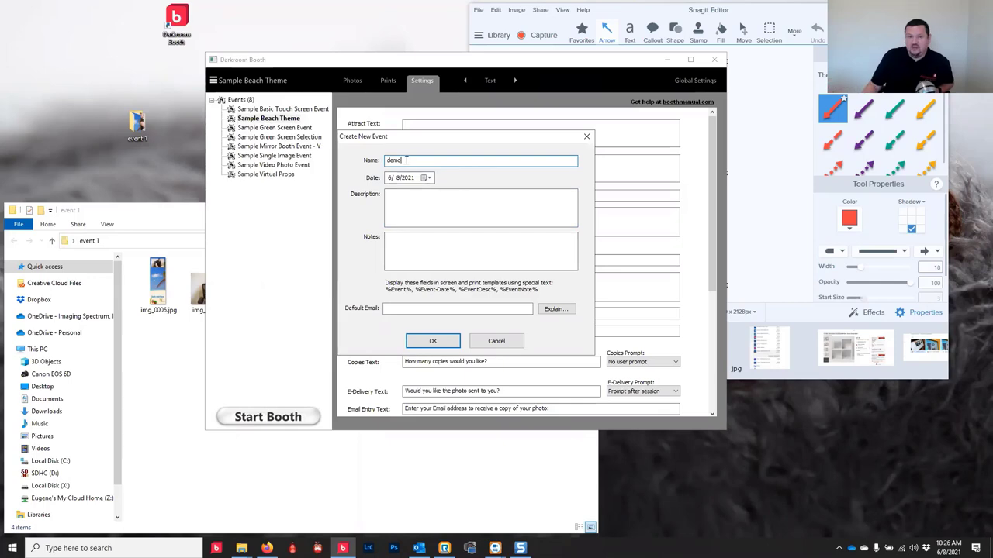
{"action": "left_click", "coordinate": [494, 342]}
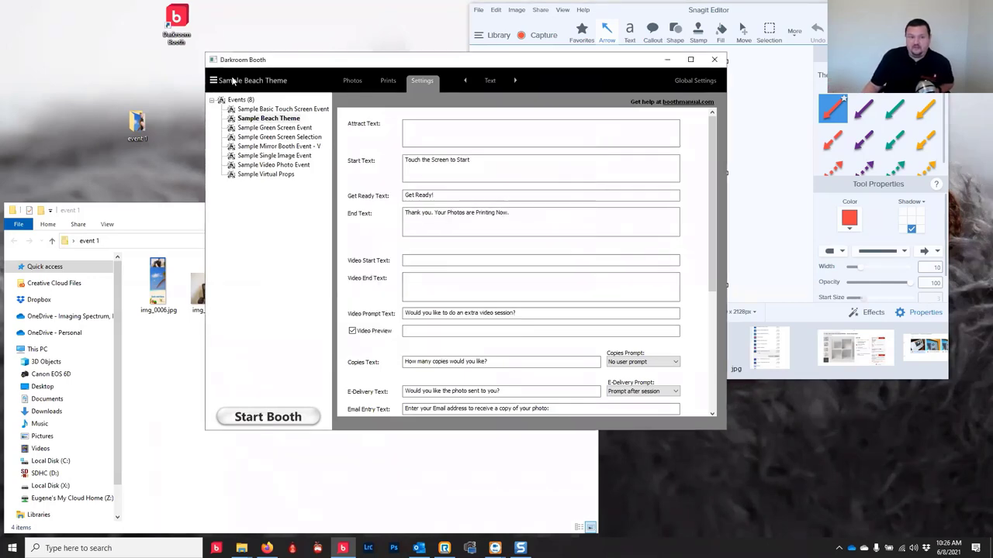
{"action": "left_click", "coordinate": [234, 76]}
{"action": "left_click", "coordinate": [268, 147]}
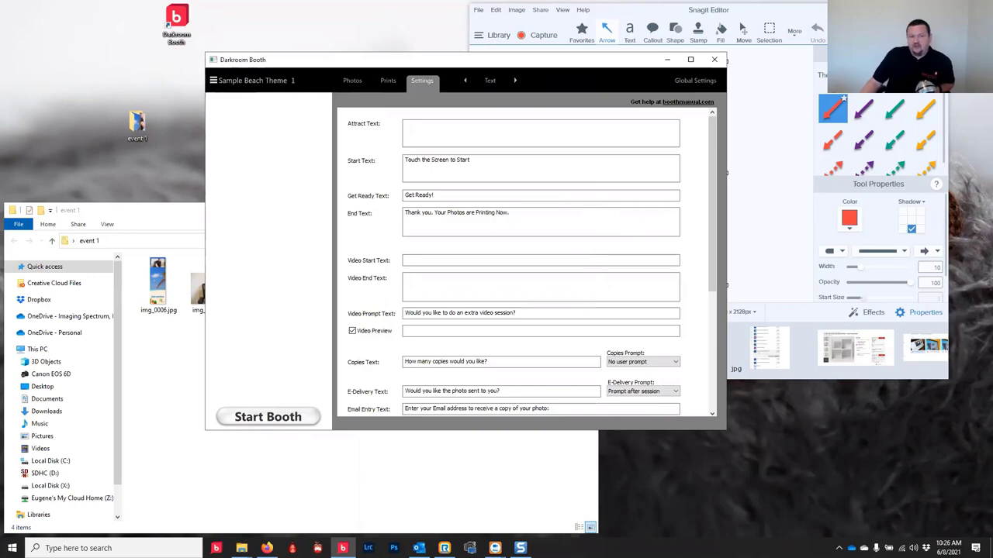
Step: Close the settings menu to reveal the nine-event list including Sample Beach Theme 1
{"action": "left_click", "coordinate": [237, 78]}
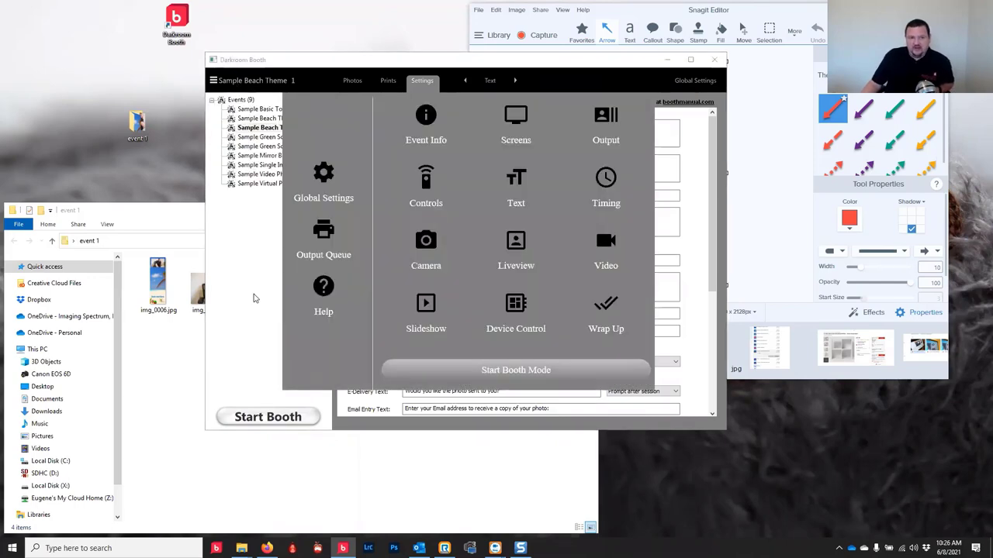
{"action": "left_click", "coordinate": [253, 298]}
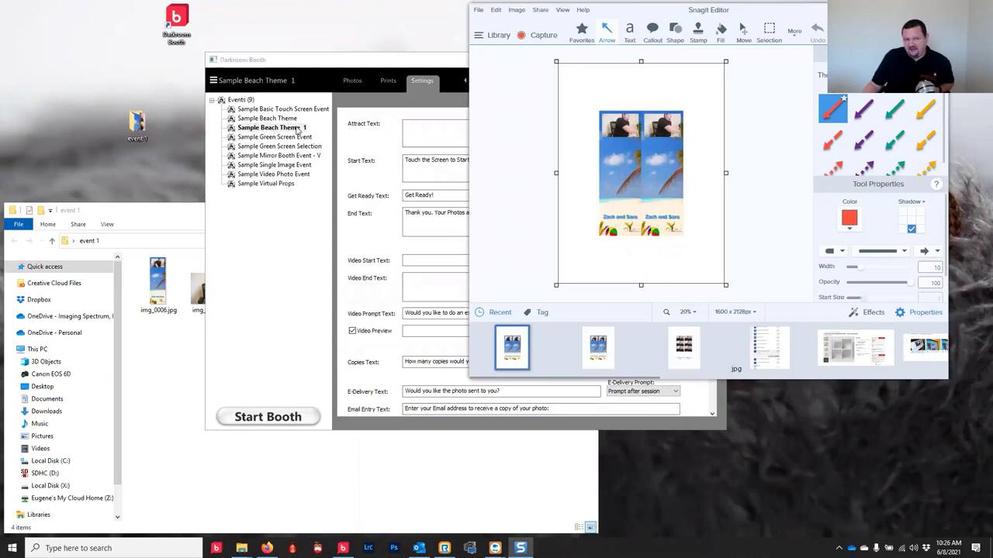
{"action": "left_click", "coordinate": [341, 65]}
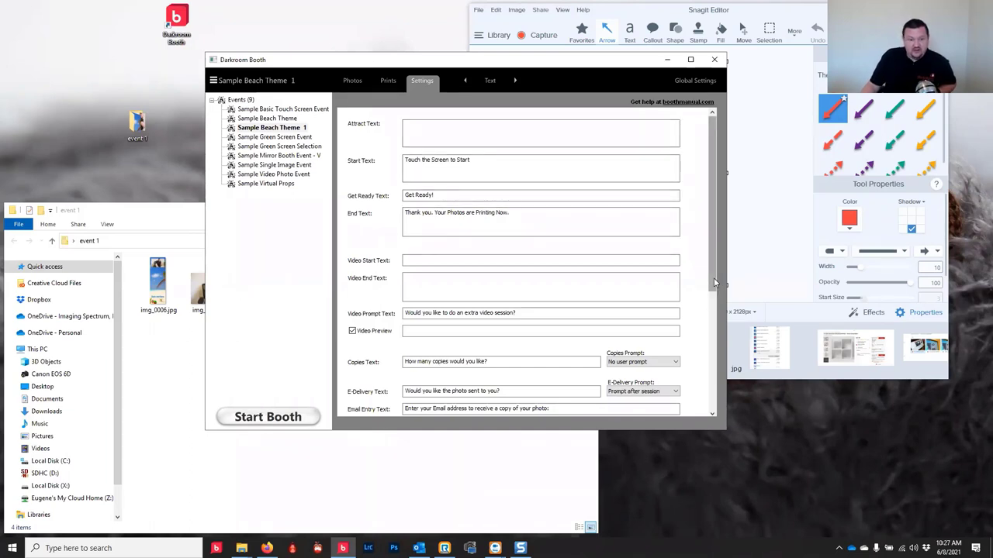
Step: Set Copies Prompt to 'Prompt before session' and enable Review Photo, Booth Edit and Photo Doodle
{"action": "left_click_drag", "start_coordinate": [715, 283], "coordinate": [711, 376]}
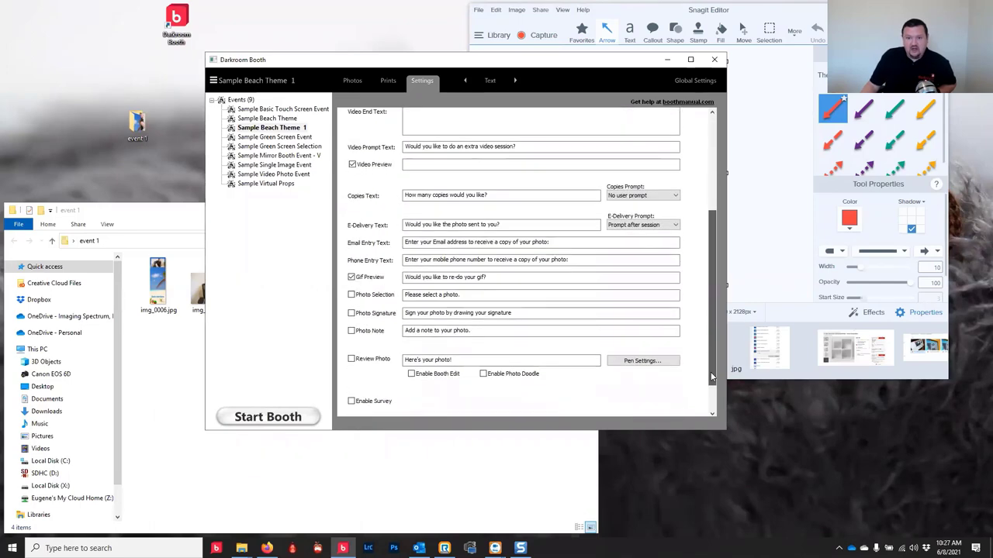
{"action": "left_click", "coordinate": [642, 197]}
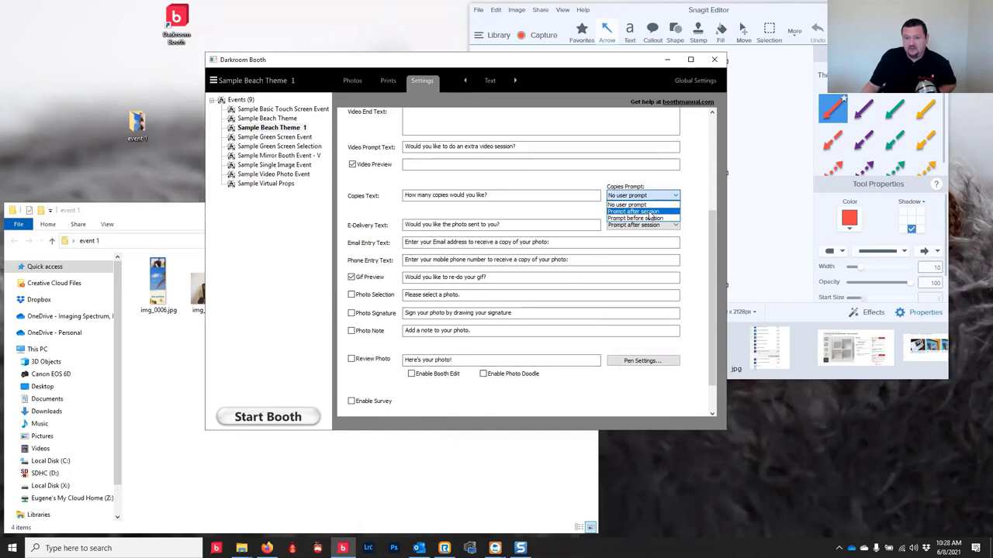
{"action": "left_click", "coordinate": [648, 218]}
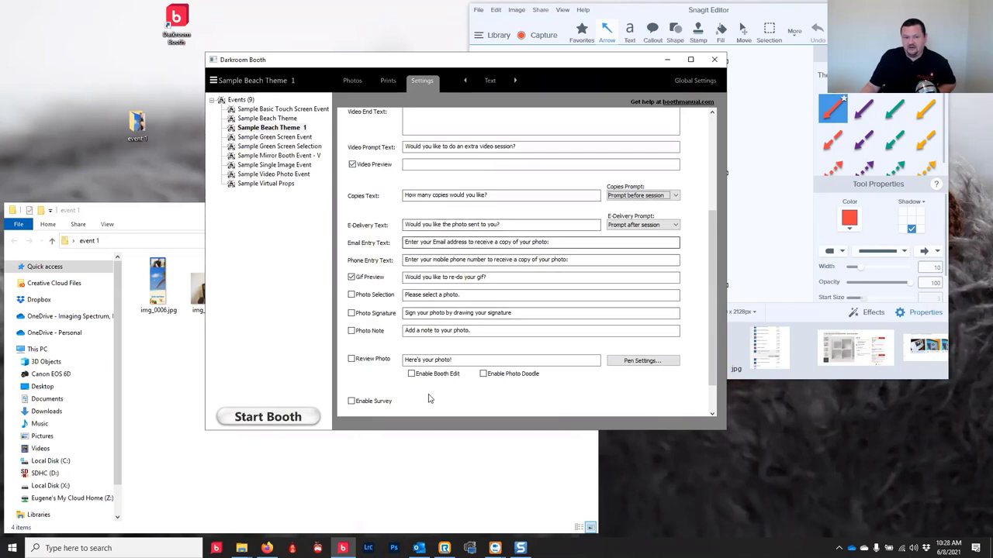
{"action": "left_click", "coordinate": [351, 359]}
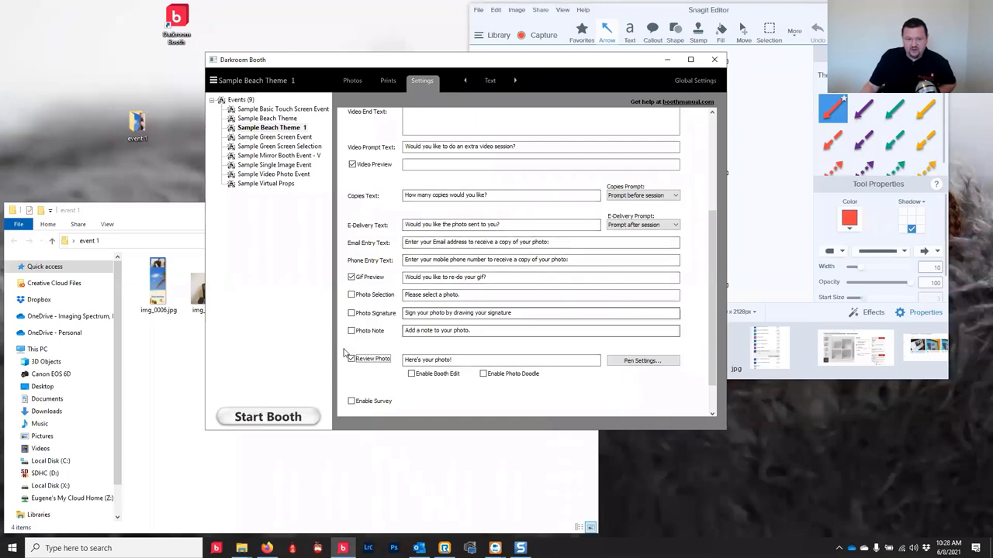
{"action": "left_click", "coordinate": [411, 374]}
{"action": "left_click", "coordinate": [484, 374]}
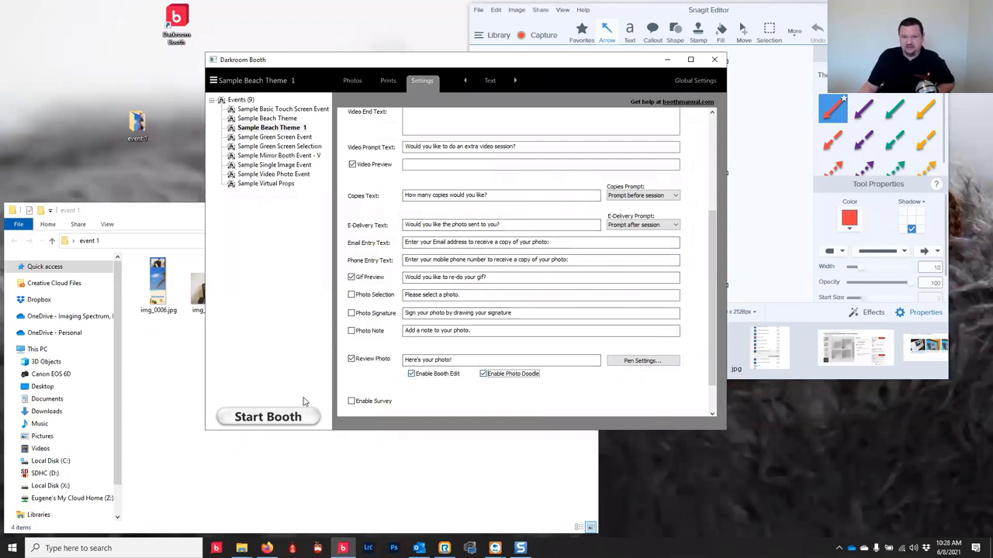
Step: Start the booth and begin a guest session choosing 1 copy
{"action": "left_click", "coordinate": [258, 417]}
{"action": "left_click", "coordinate": [467, 271]}
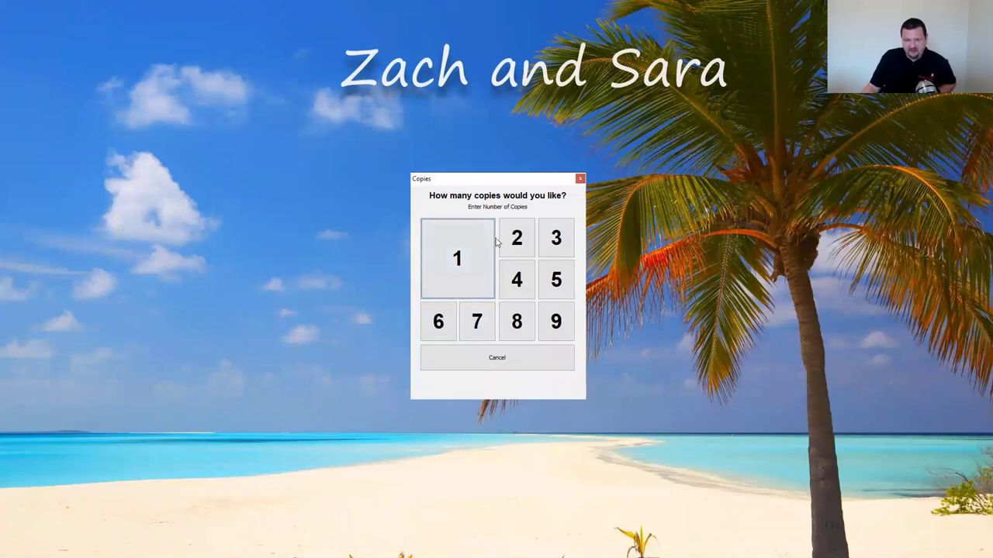
{"action": "left_click", "coordinate": [452, 254]}
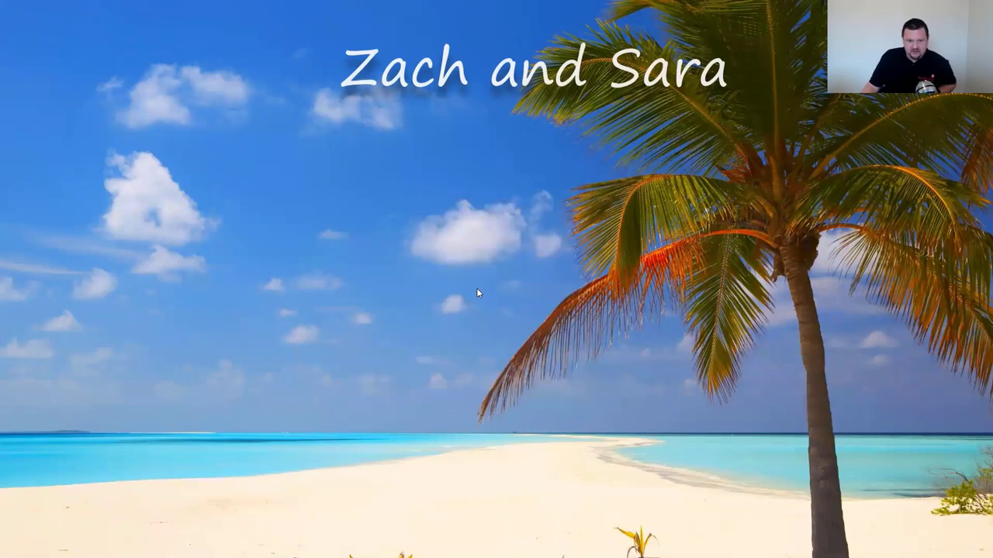
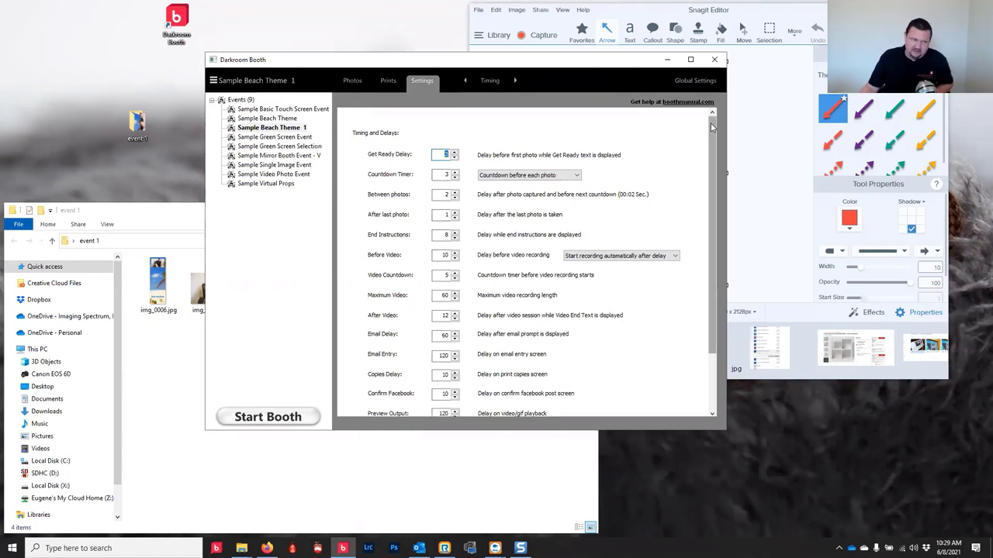
{"action": "scroll", "coordinate": [712, 126], "scroll_direction": "down", "scroll_amount": 3}
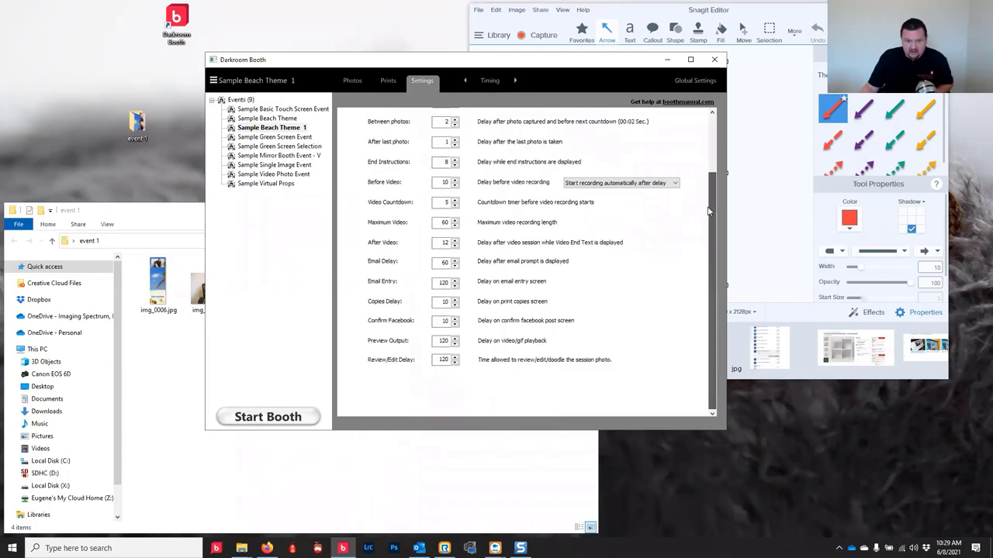
{"action": "scroll", "coordinate": [712, 127], "scroll_direction": "up", "scroll_amount": 3}
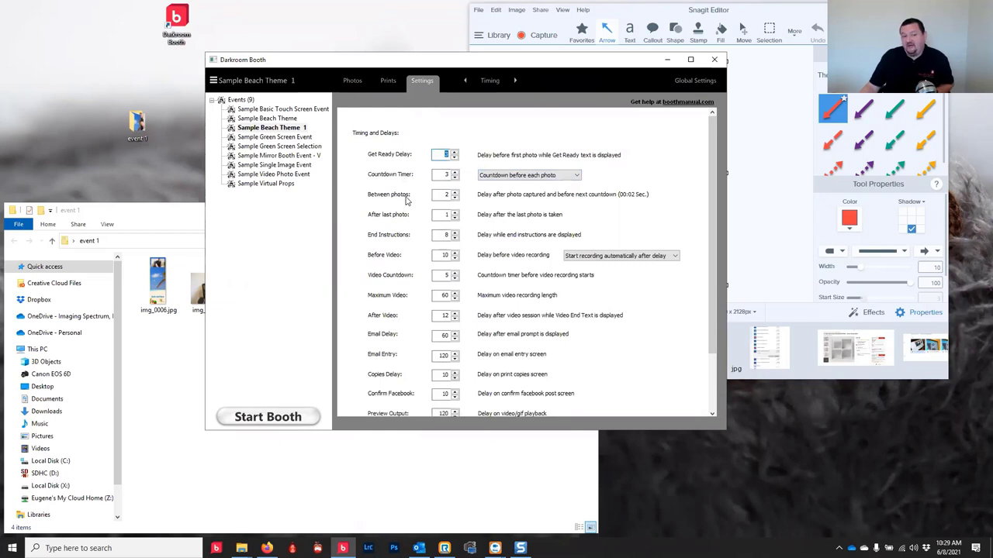
{"action": "left_click", "coordinate": [444, 194]}
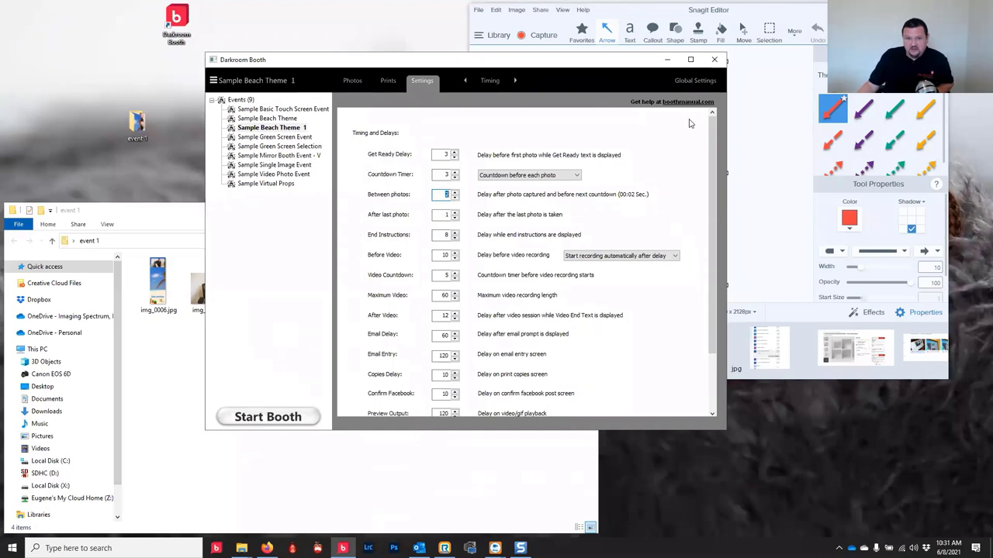
Step: Open the print template chooser from Output settings, then maximize and restore its window
{"action": "left_click", "coordinate": [489, 81]}
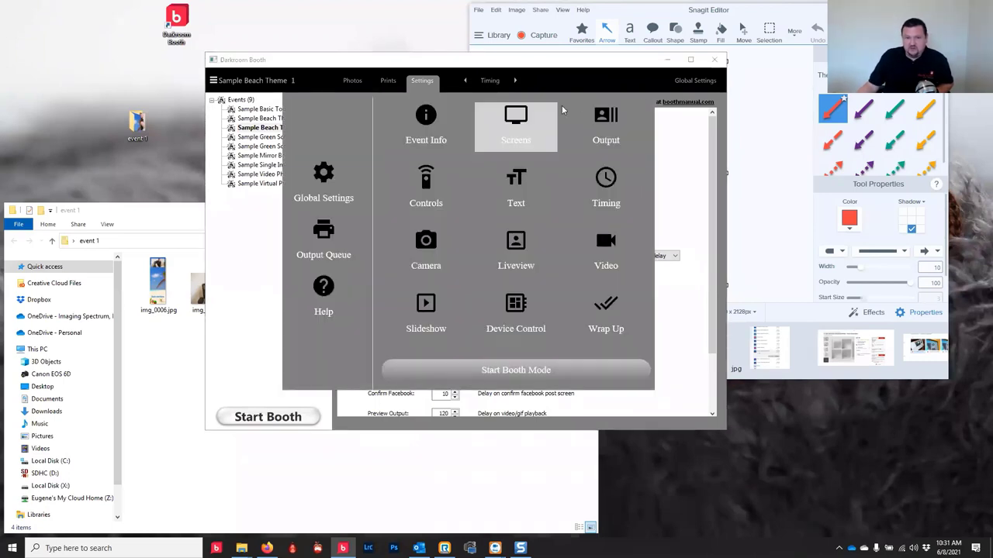
{"action": "left_click", "coordinate": [604, 116]}
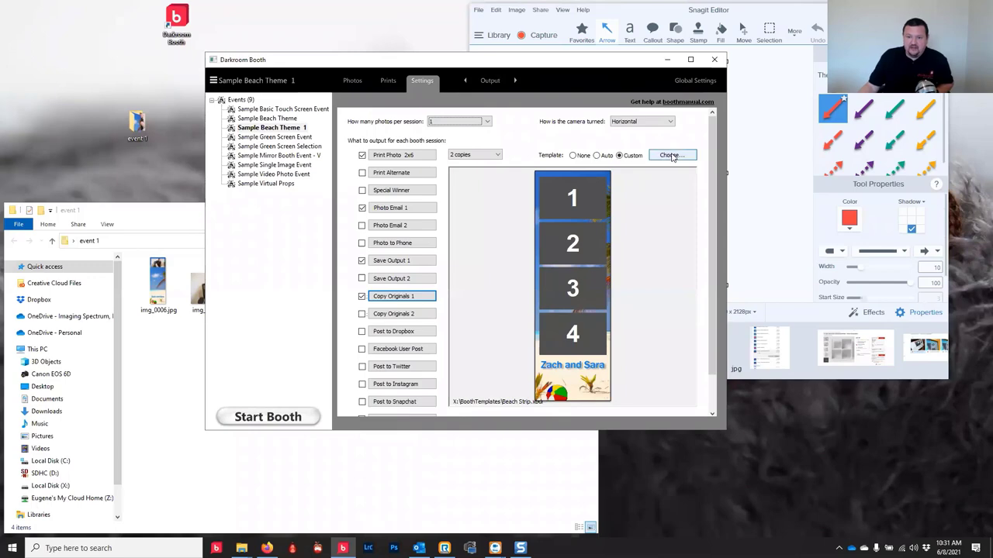
{"action": "left_click", "coordinate": [672, 156]}
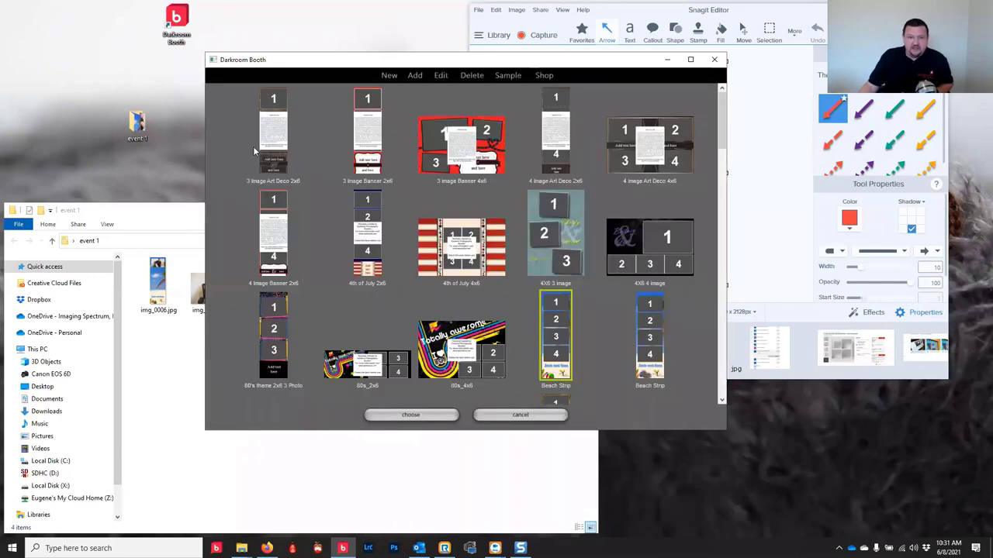
{"action": "left_click", "coordinate": [689, 60]}
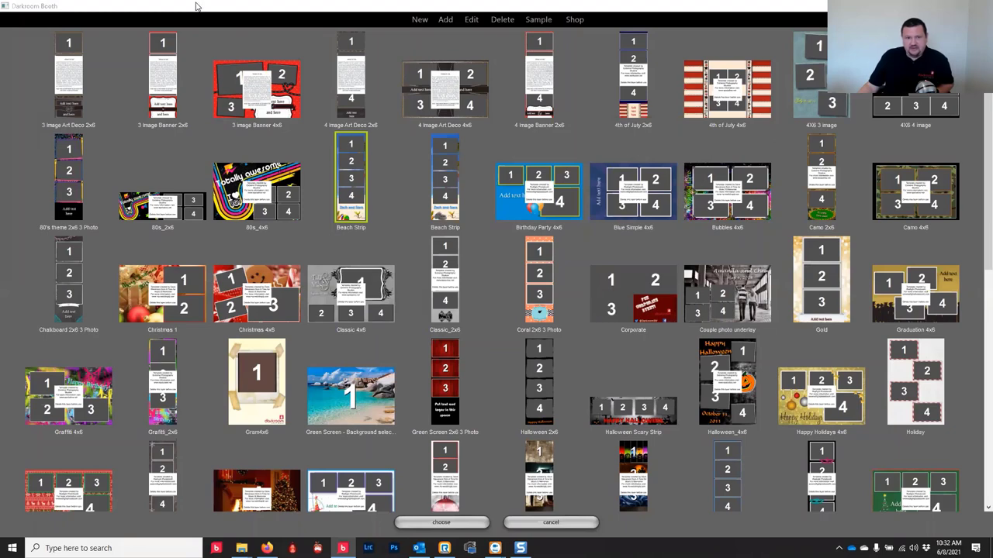
{"action": "left_click", "coordinate": [194, 29]}
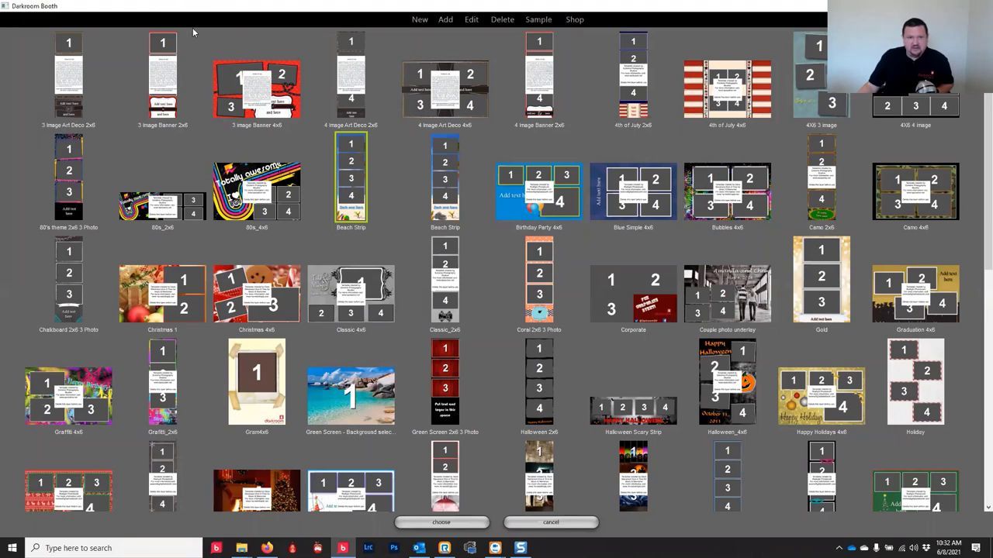
{"action": "key", "text": "super+Down"}
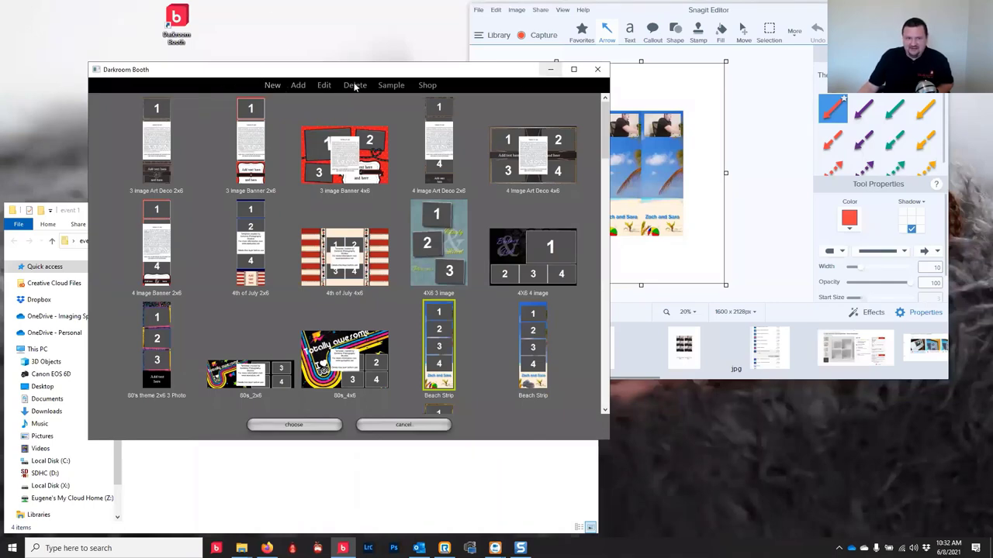
Step: Create a new template described as 'demo 2x6' with a 2x6 page size, and maximize the editor
{"action": "left_click", "coordinate": [273, 86]}
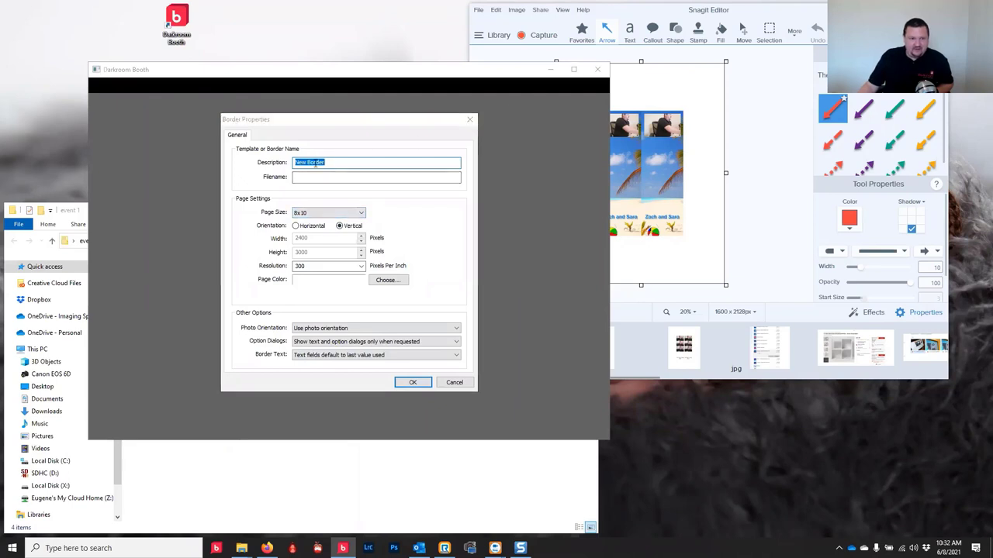
{"action": "type", "text": "demo"}
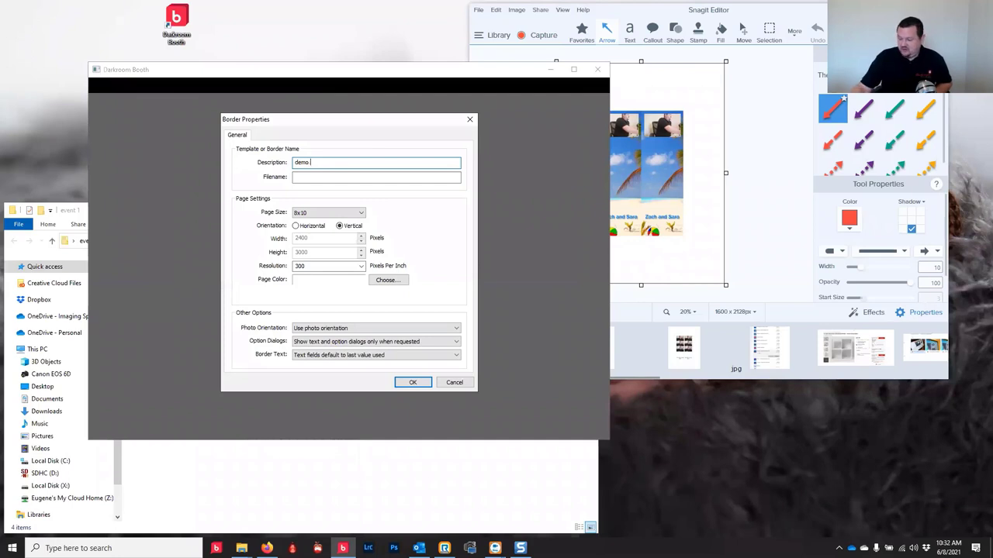
{"action": "type", "text": " 2x6"}
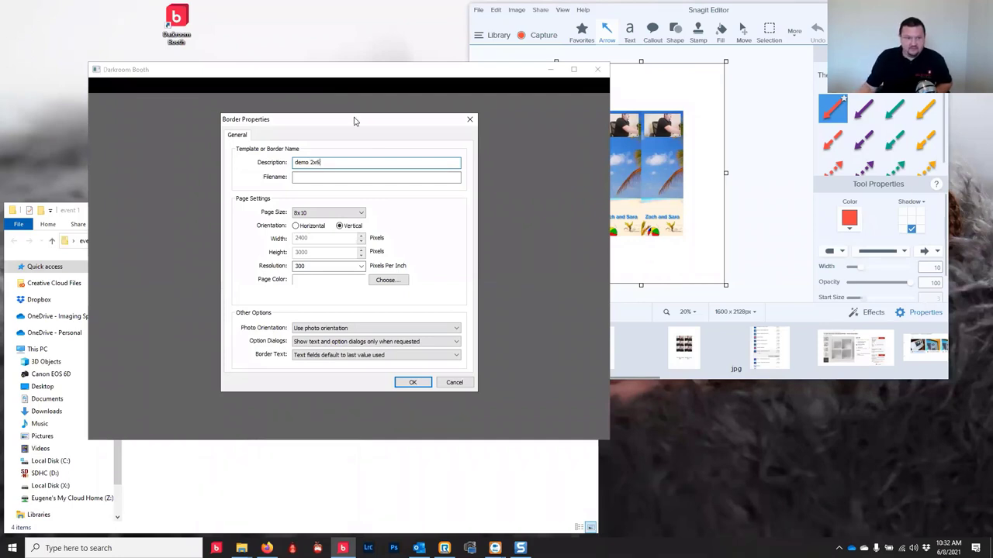
{"action": "left_click", "coordinate": [326, 212]}
{"action": "scroll", "coordinate": [361, 244], "scroll_direction": "up", "scroll_amount": 20}
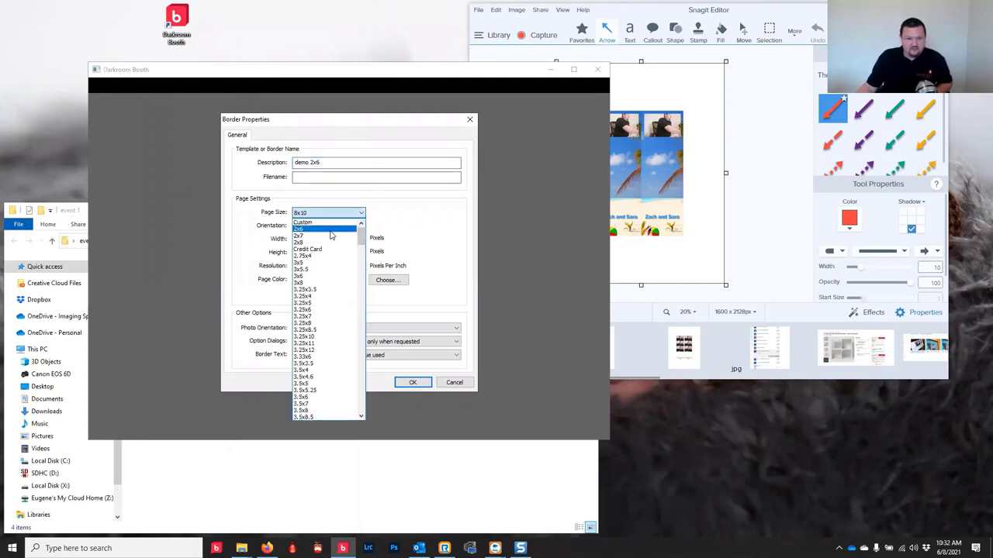
{"action": "left_click", "coordinate": [322, 229]}
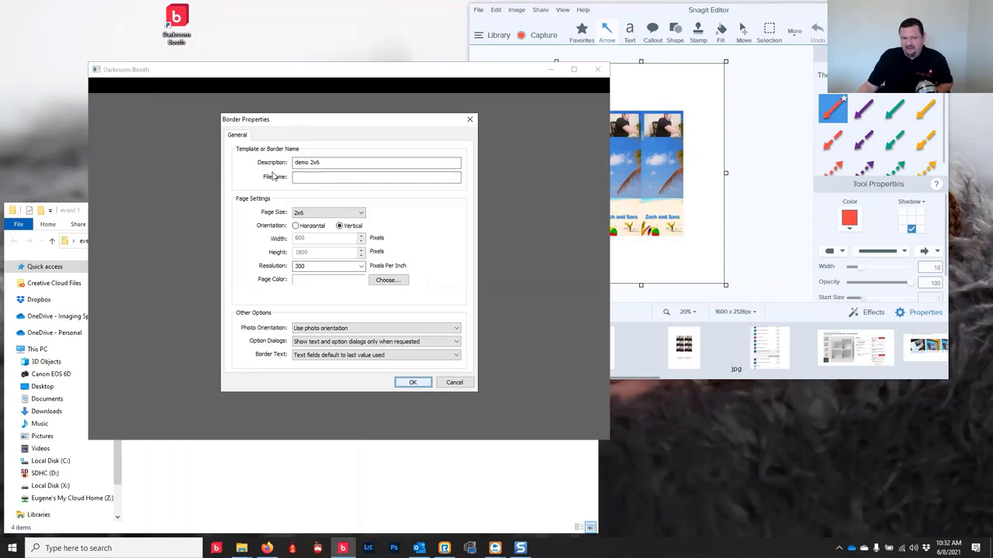
{"action": "left_click", "coordinate": [412, 382]}
{"action": "left_click", "coordinate": [574, 71]}
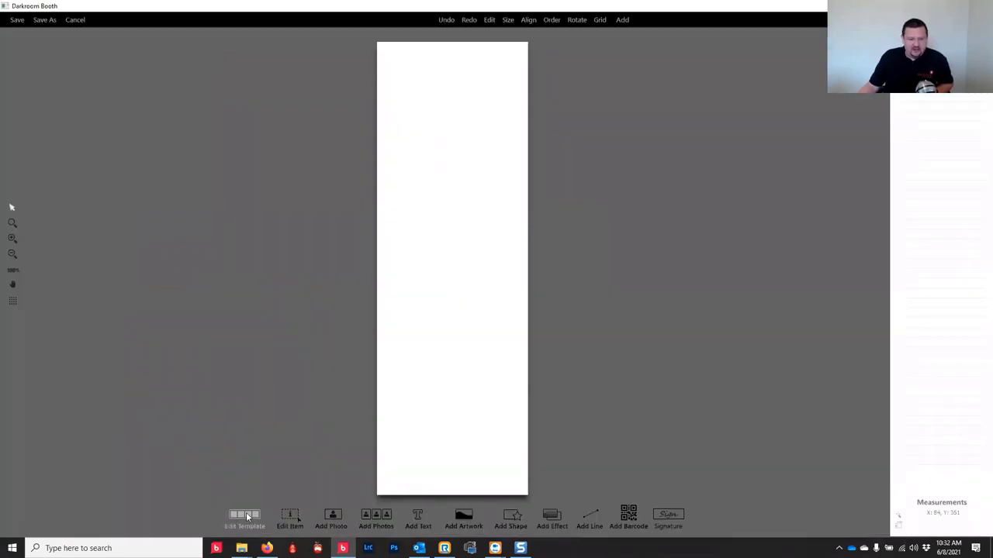
Step: Lay out 3 rows of photo slots and stretch them to the page's right edge and downward
{"action": "left_click", "coordinate": [246, 518]}
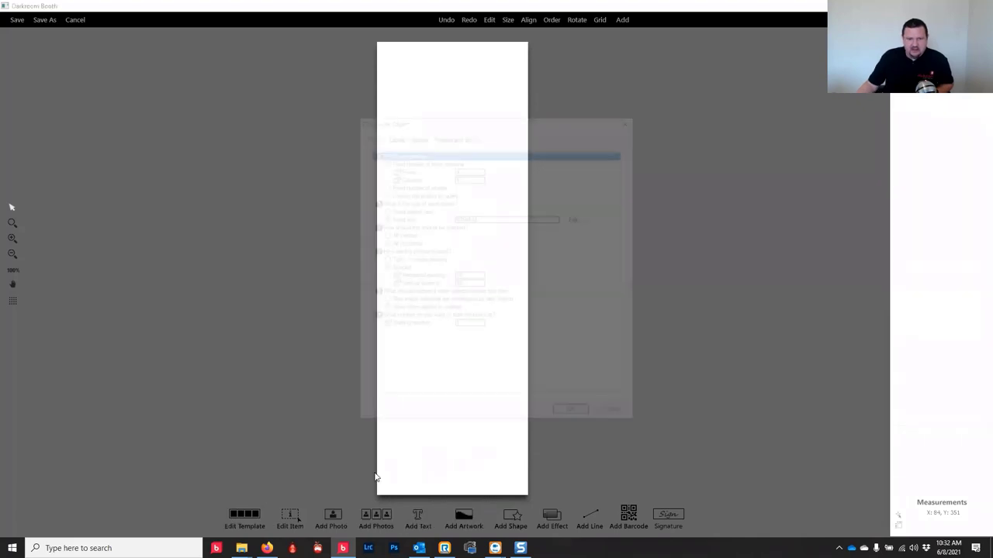
{"action": "type", "text": "3"}
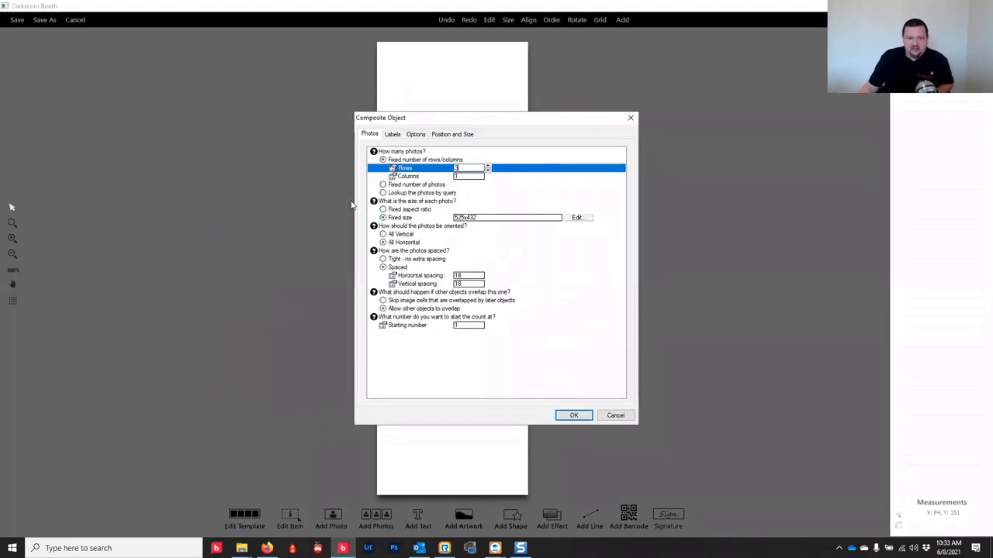
{"action": "left_click", "coordinate": [574, 415]}
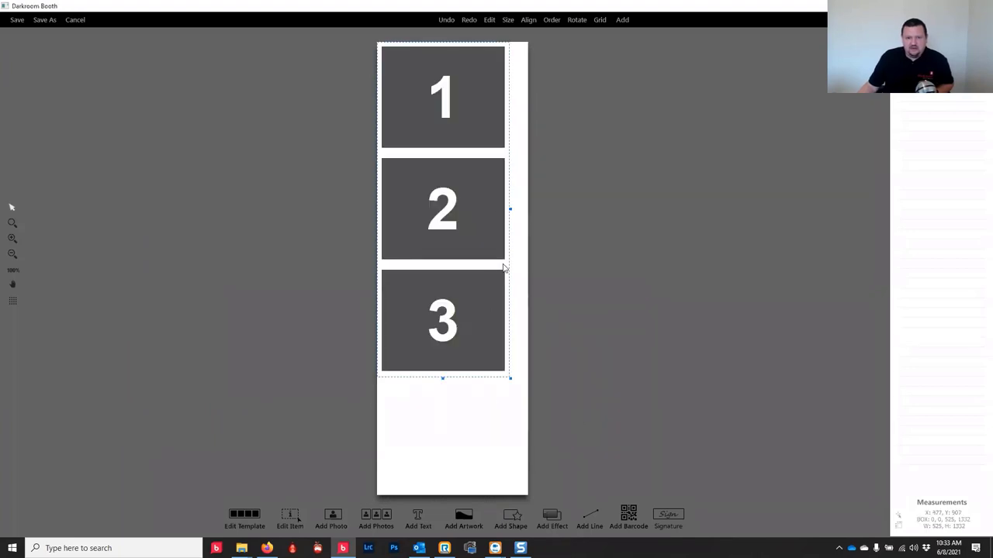
{"action": "left_click_drag", "start_coordinate": [509, 208], "coordinate": [526, 208]}
{"action": "left_click_drag", "start_coordinate": [451, 380], "coordinate": [452, 422]}
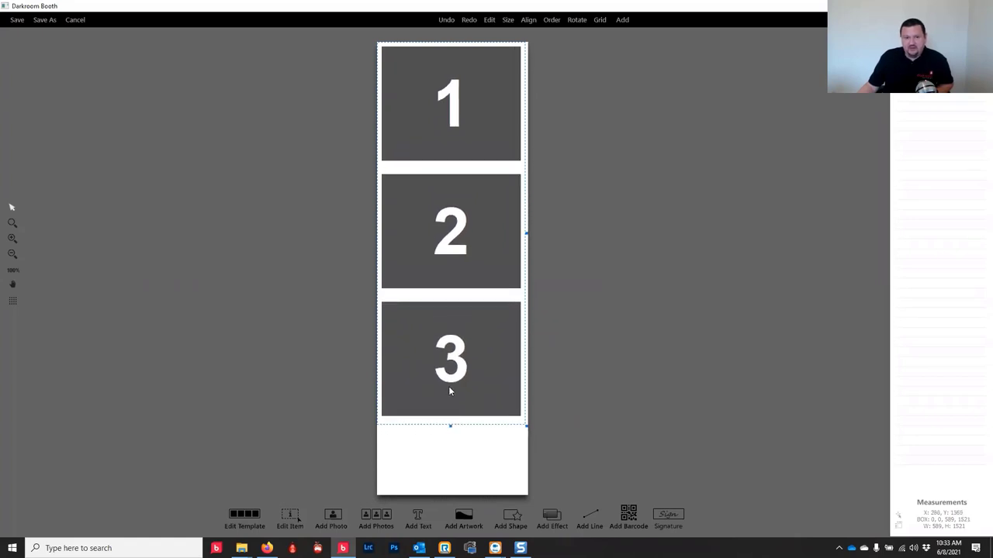
Step: Fix the photo slots to the 35mm slide aspect ratio and shorten the strip
{"action": "double_click", "coordinate": [449, 391]}
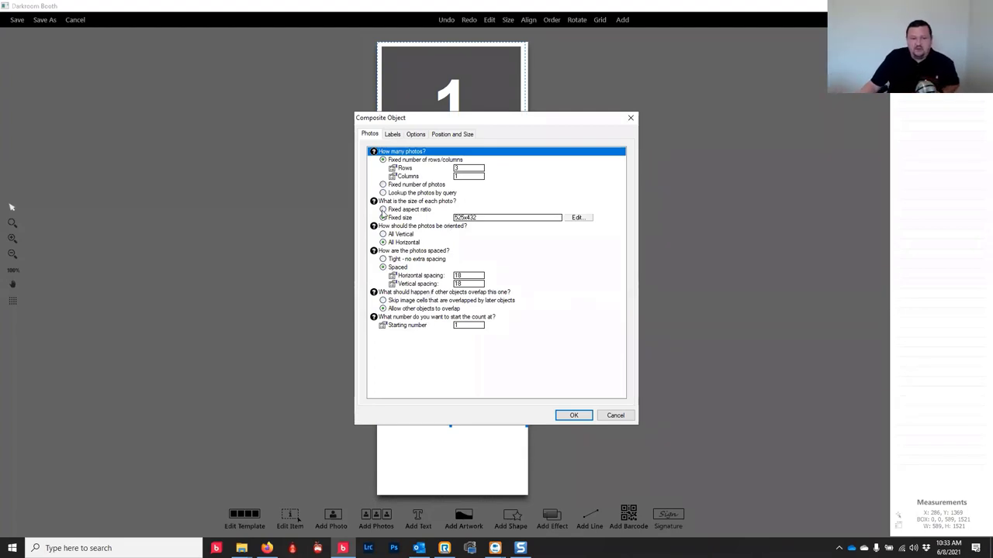
{"action": "left_click", "coordinate": [383, 209]}
{"action": "left_click", "coordinate": [577, 211]}
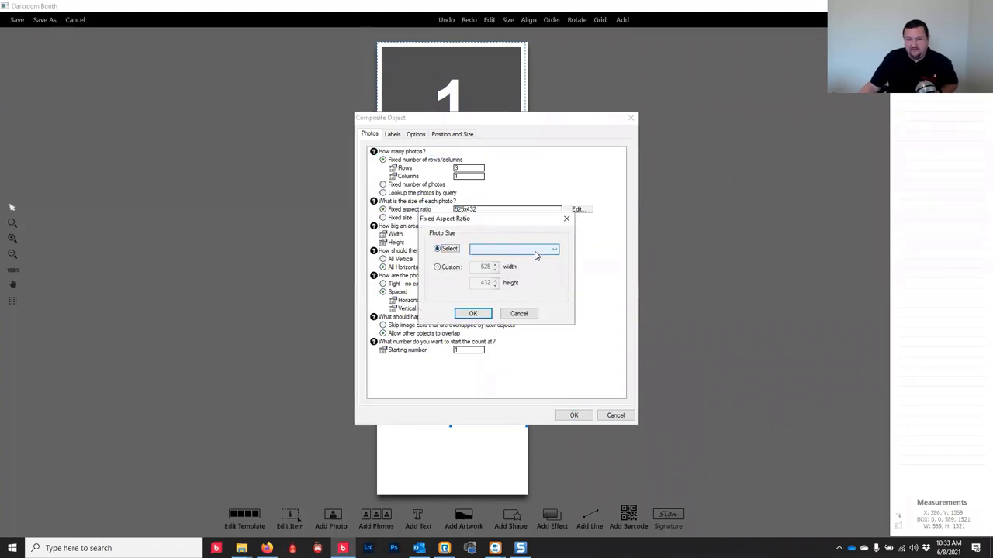
{"action": "left_click", "coordinate": [535, 256]}
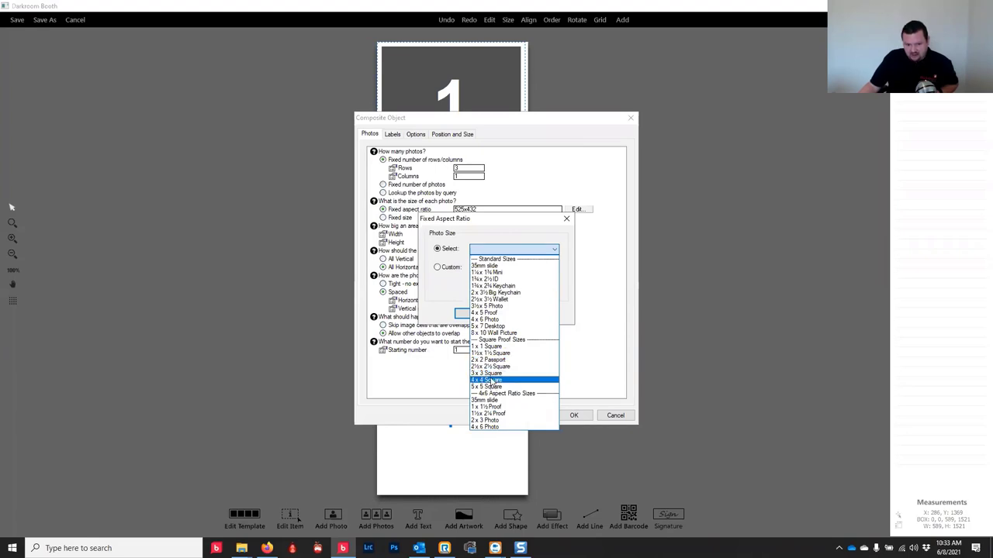
{"action": "left_click", "coordinate": [492, 400]}
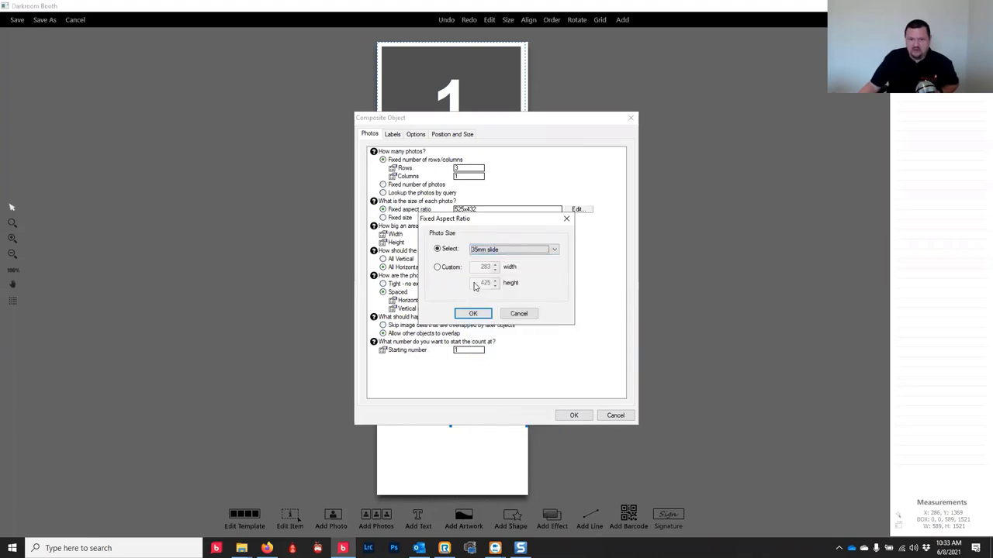
{"action": "left_click", "coordinate": [473, 313]}
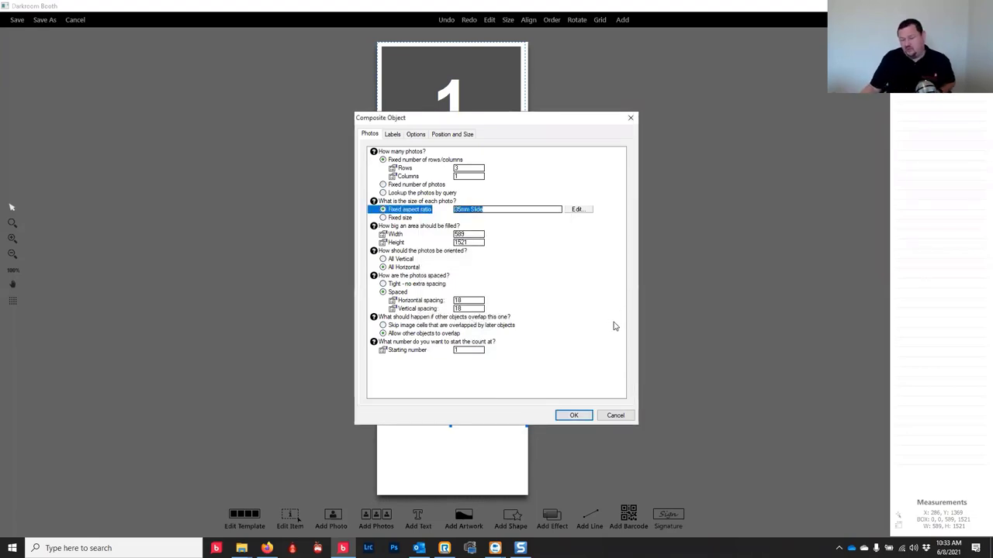
{"action": "left_click", "coordinate": [586, 420]}
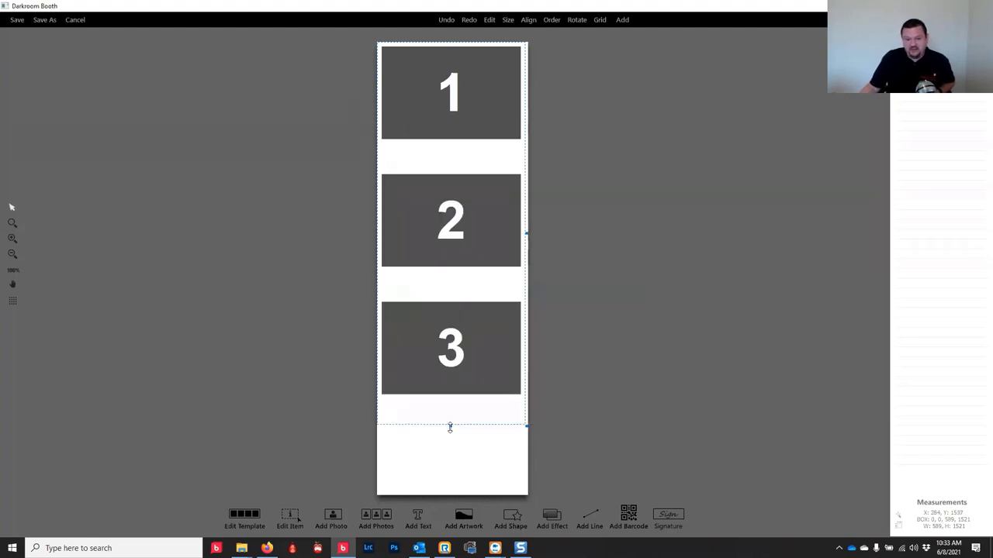
{"action": "left_click_drag", "start_coordinate": [451, 393], "coordinate": [458, 368]}
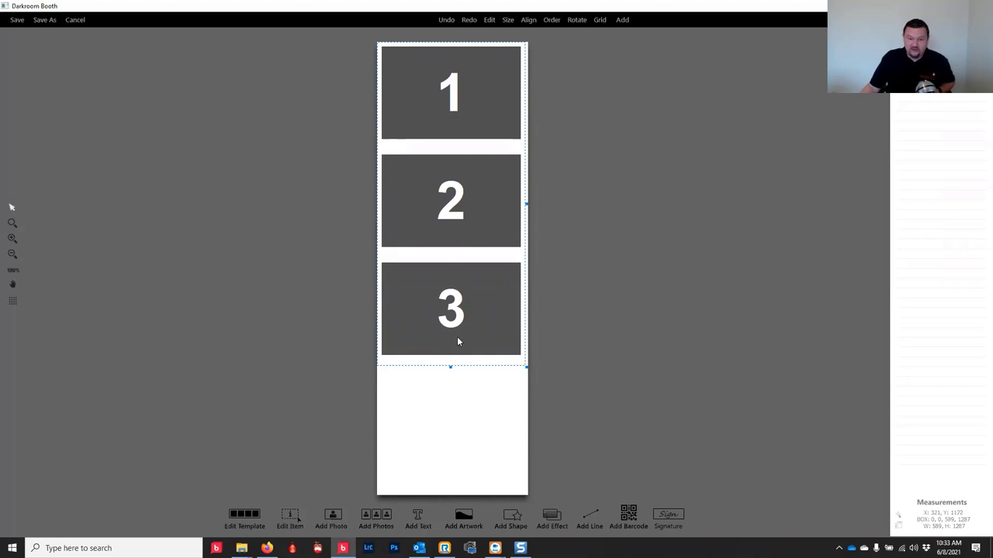
Step: Try the 5 x 7 Desktop aspect ratio for the photo slots
{"action": "double_click", "coordinate": [458, 339]}
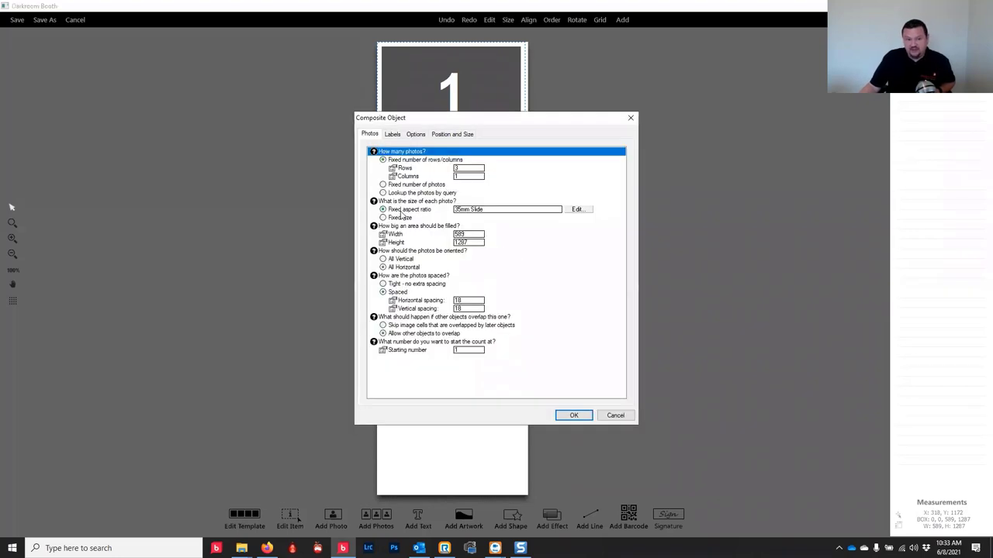
{"action": "left_click", "coordinate": [578, 209]}
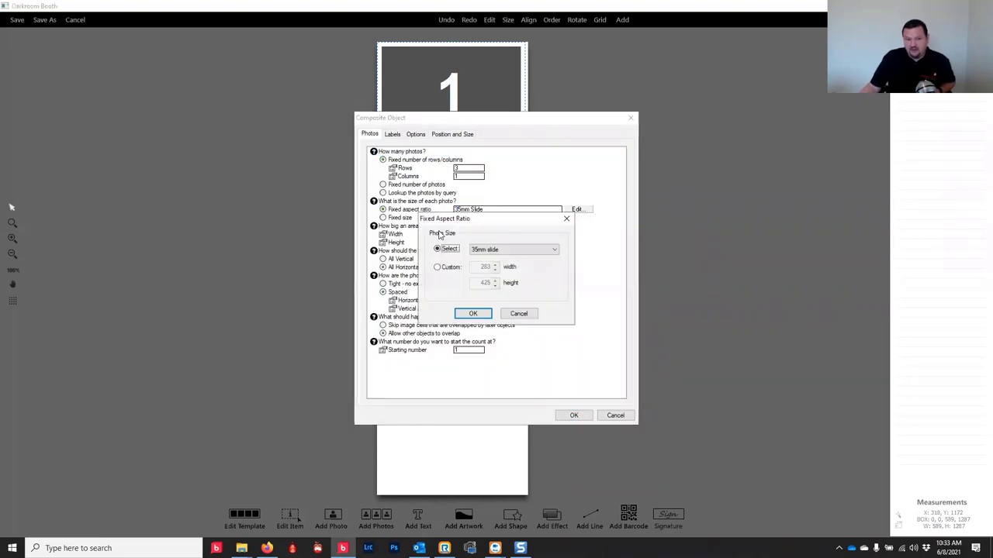
{"action": "left_click", "coordinate": [513, 249]}
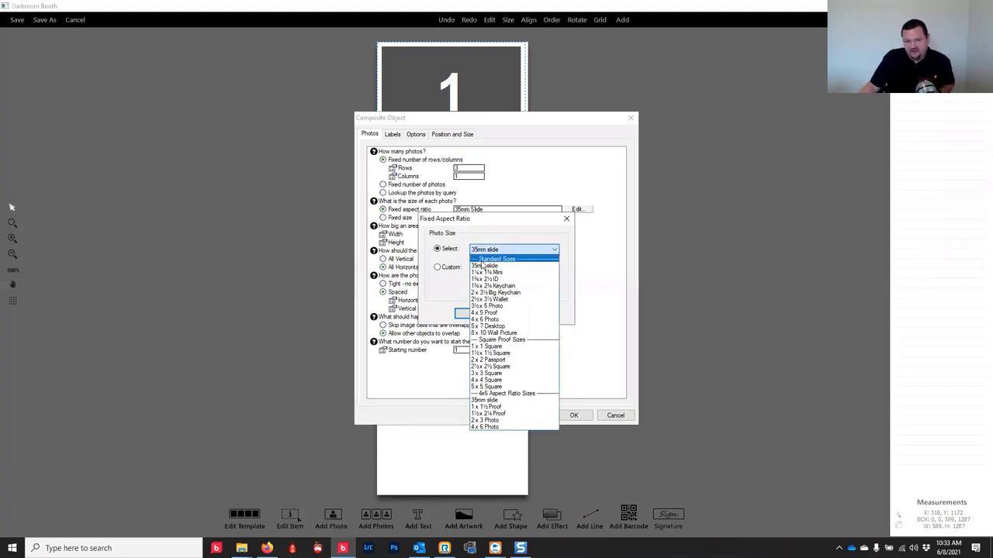
{"action": "left_click", "coordinate": [511, 326]}
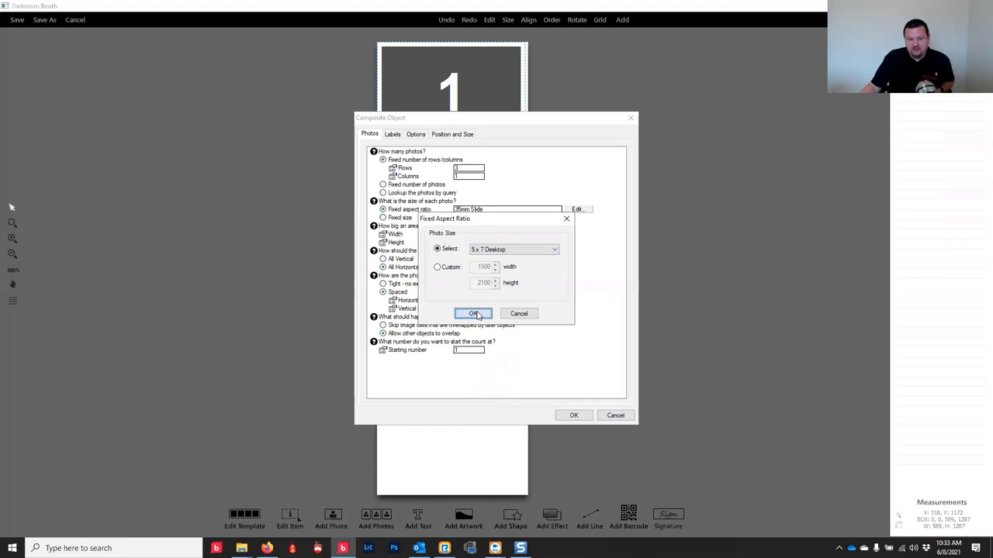
{"action": "left_click", "coordinate": [470, 313]}
{"action": "left_click", "coordinate": [574, 415]}
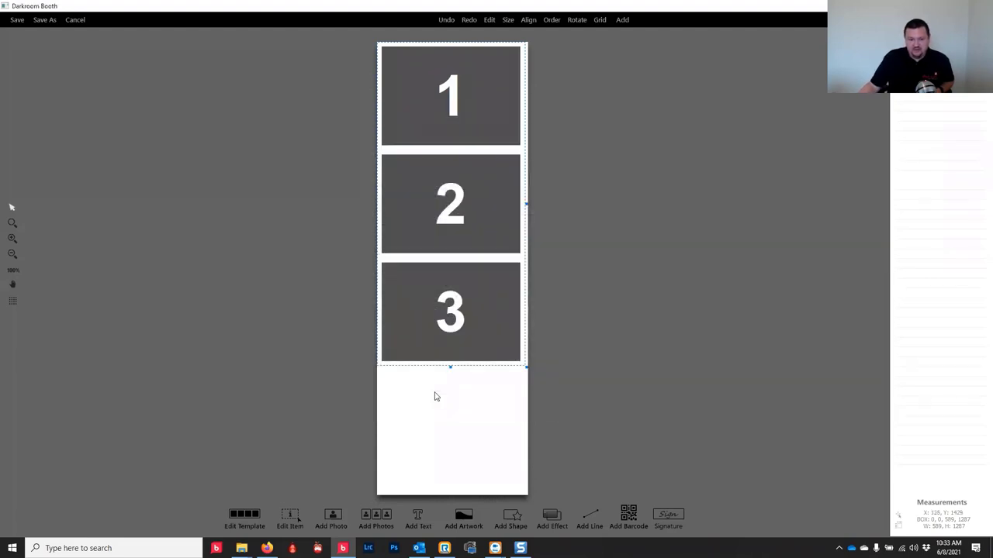
Step: Switch the slots to the 8 x 10 Wall Picture aspect ratio and stretch them further down
{"action": "double_click", "coordinate": [445, 309]}
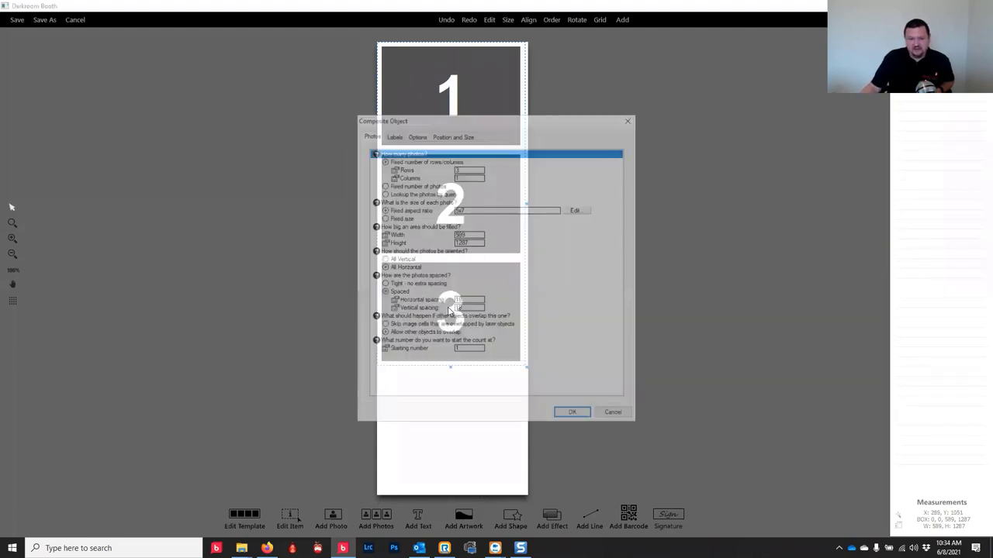
{"action": "left_click", "coordinate": [466, 211]}
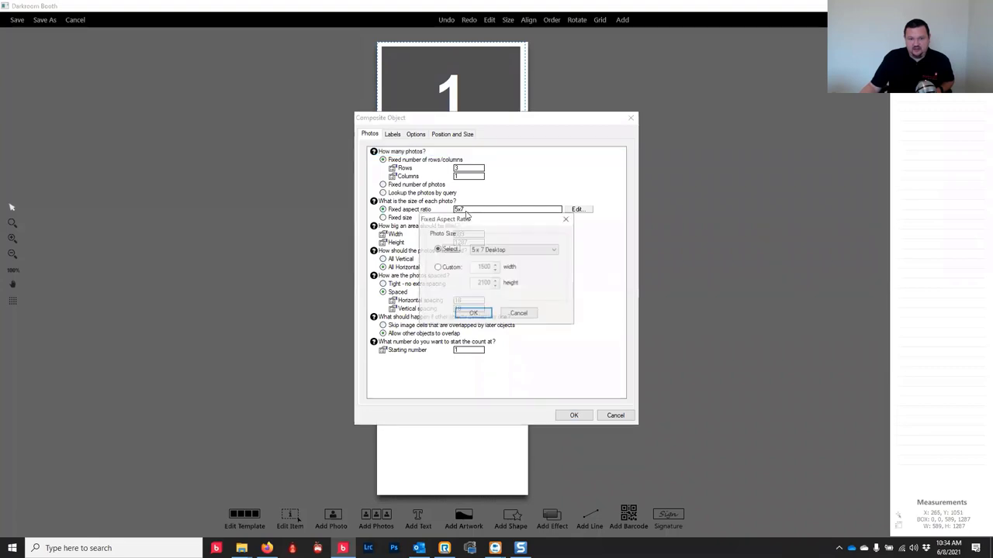
{"action": "left_click", "coordinate": [525, 249]}
{"action": "left_click", "coordinate": [490, 334]}
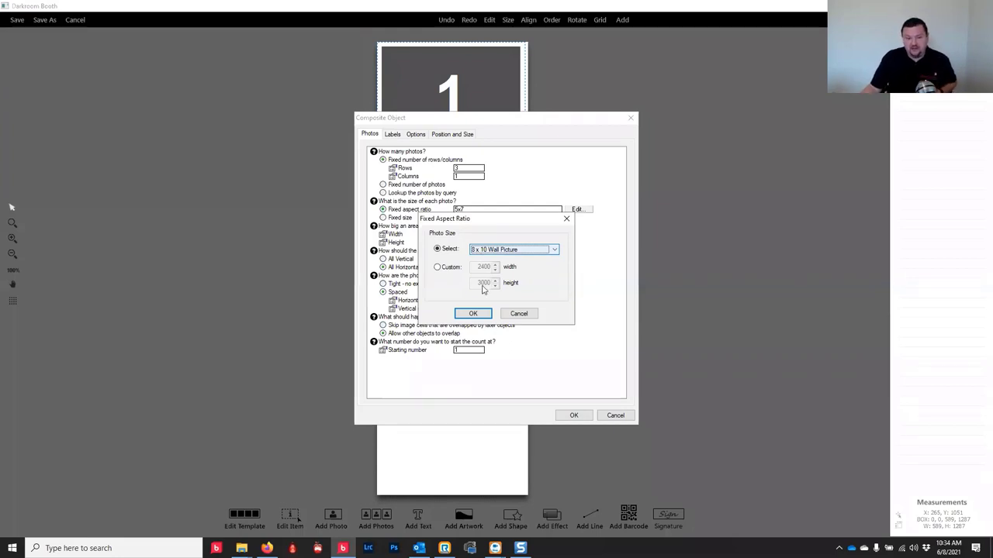
{"action": "left_click", "coordinate": [473, 313]}
{"action": "left_click", "coordinate": [574, 415]}
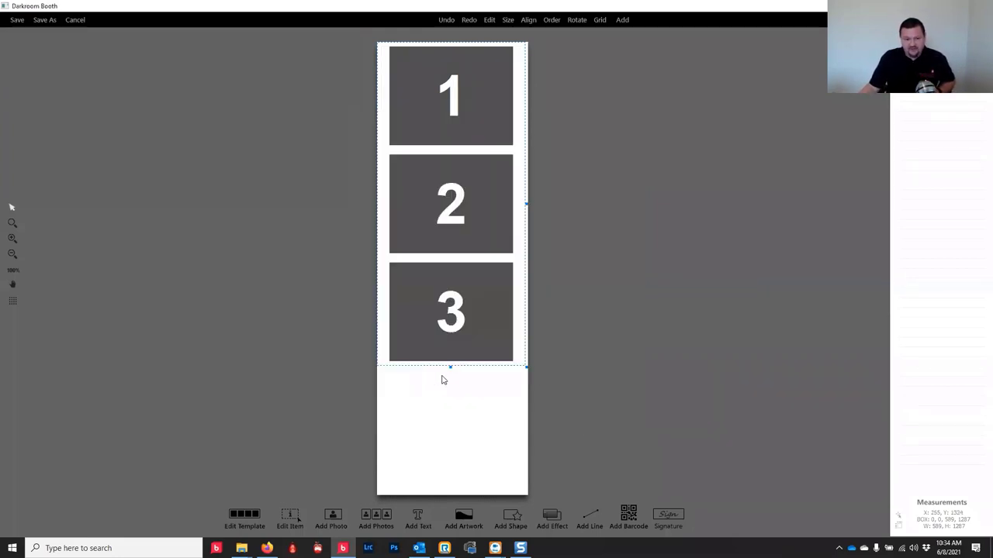
{"action": "left_click_drag", "start_coordinate": [451, 367], "coordinate": [453, 418]}
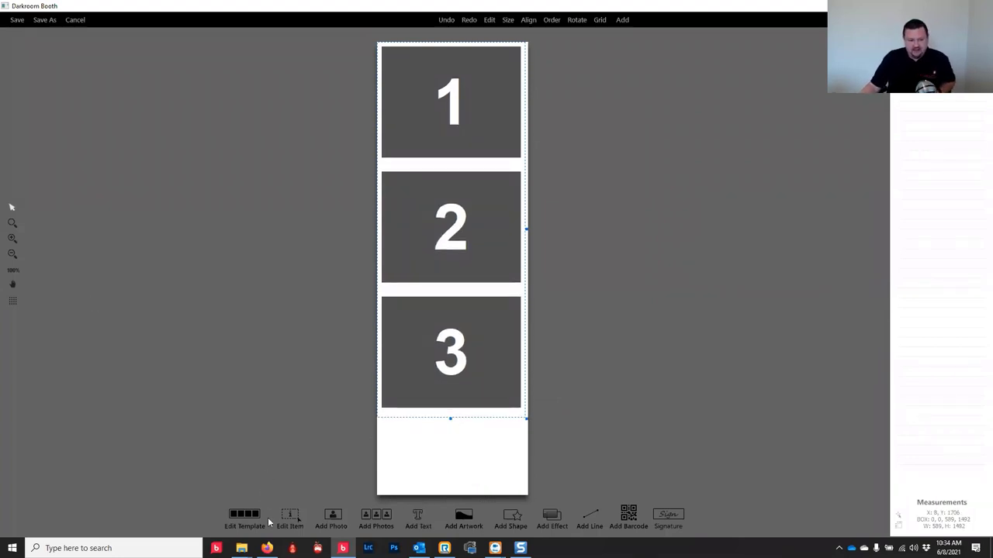
Step: Add a new artwork graphic and browse for its image in Documents and the Desktop demo folder
{"action": "left_click", "coordinate": [466, 521]}
{"action": "left_click", "coordinate": [574, 167]}
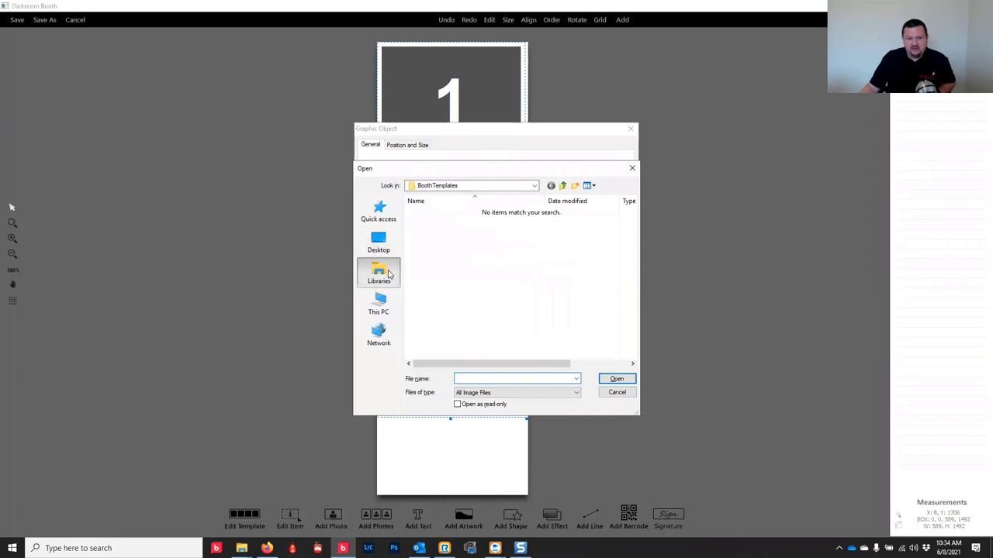
{"action": "left_click", "coordinate": [379, 271]}
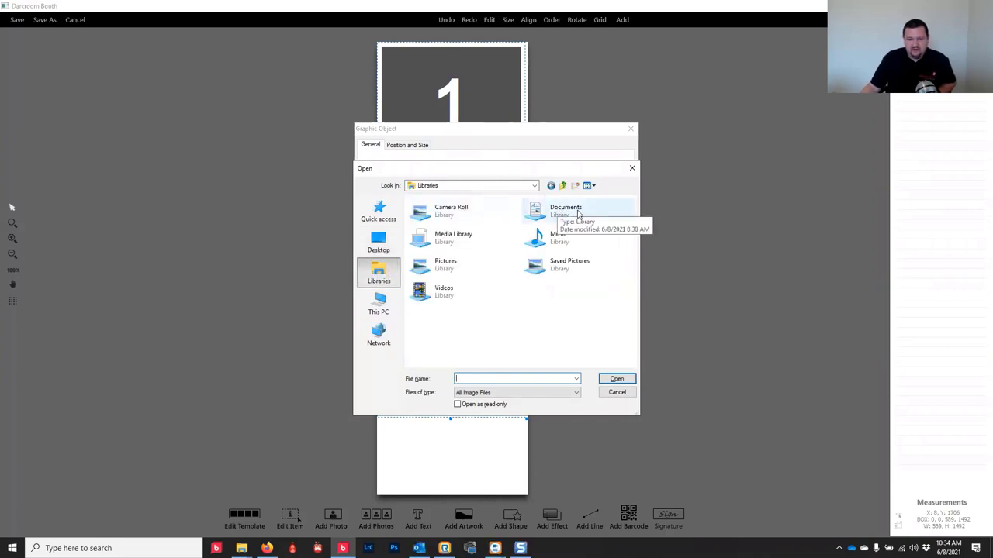
{"action": "double_click", "coordinate": [577, 214]}
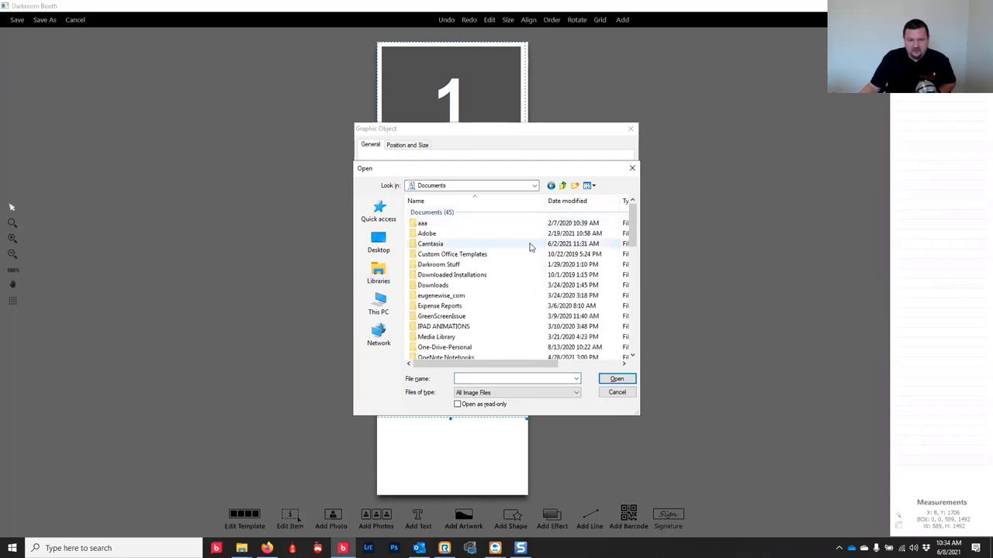
{"action": "left_click", "coordinate": [379, 242]}
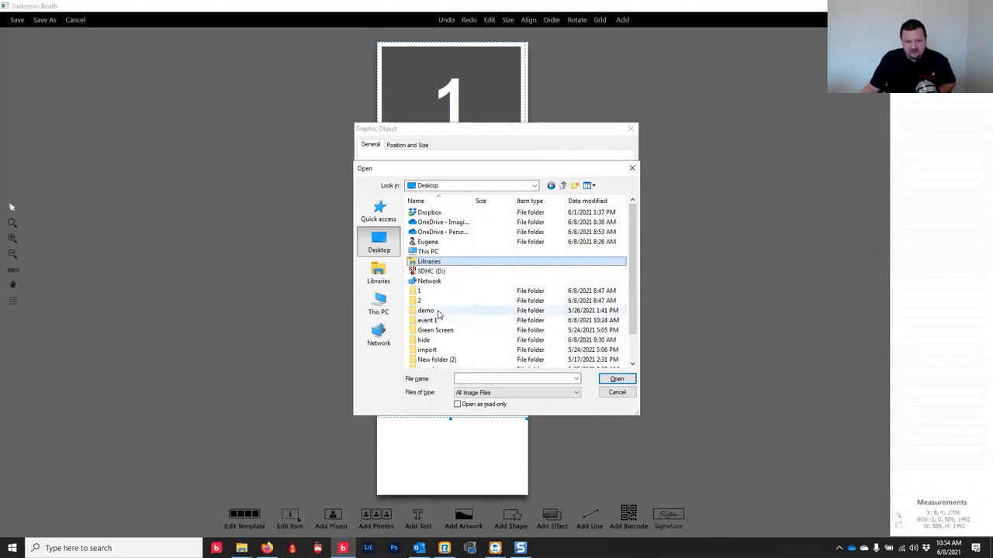
{"action": "double_click", "coordinate": [427, 311]}
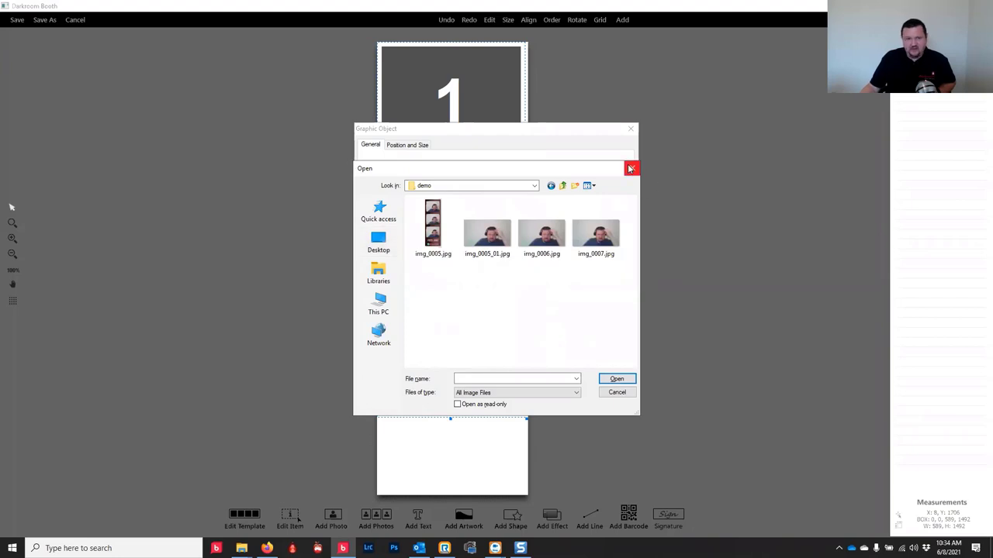
Step: Load DRS-logo-2015.png from Documents > Darkroom Stuff > Logos-Various as the graphic's image
{"action": "left_click", "coordinate": [380, 283]}
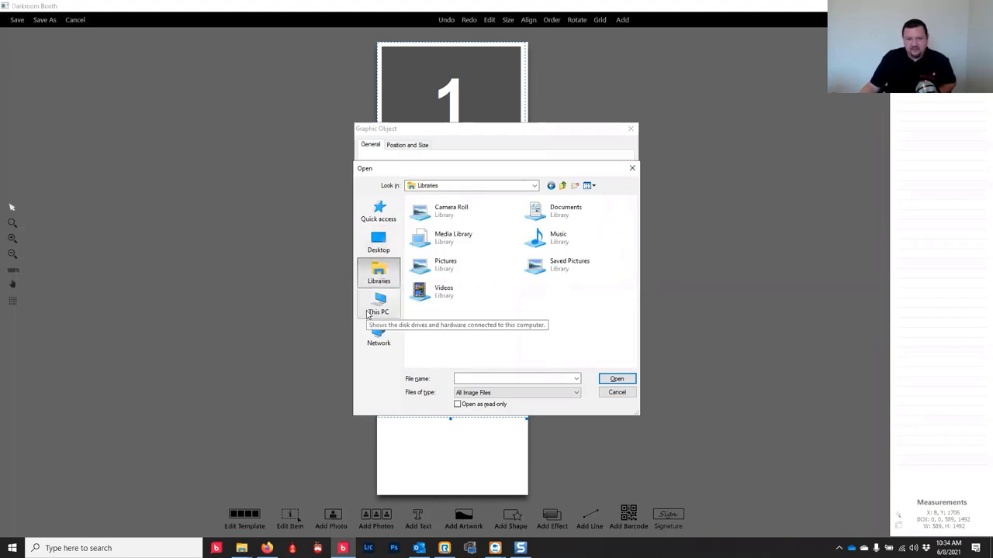
{"action": "double_click", "coordinate": [593, 212]}
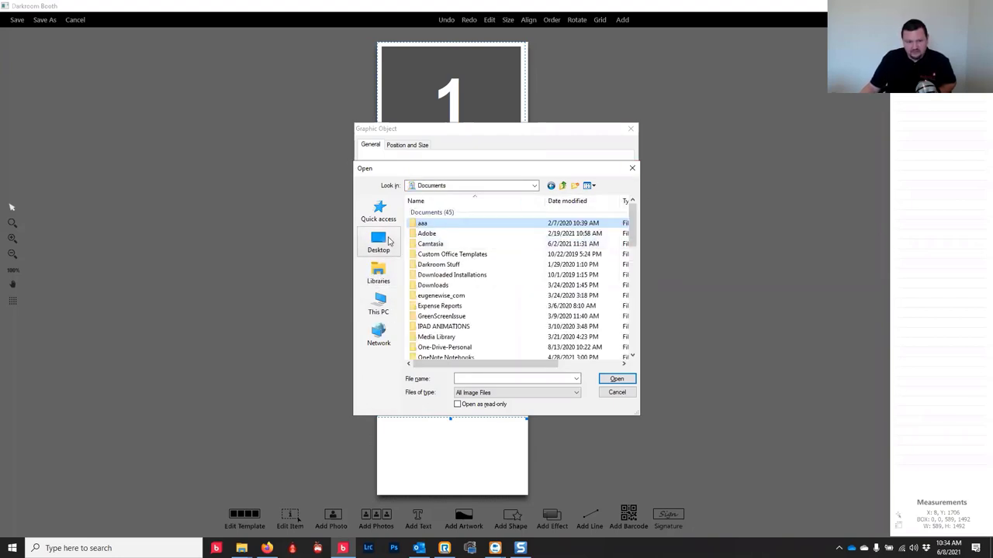
{"action": "double_click", "coordinate": [439, 264]}
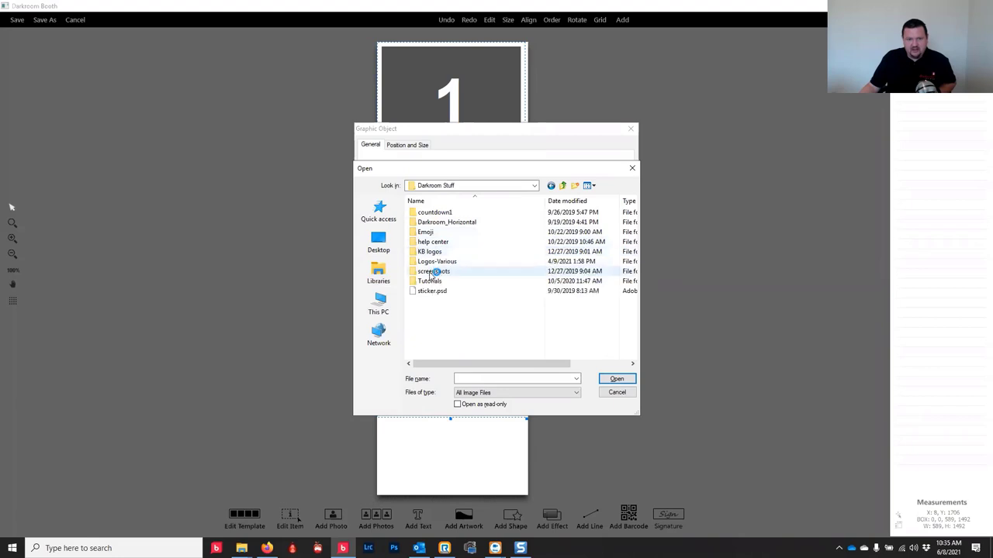
{"action": "double_click", "coordinate": [436, 261]}
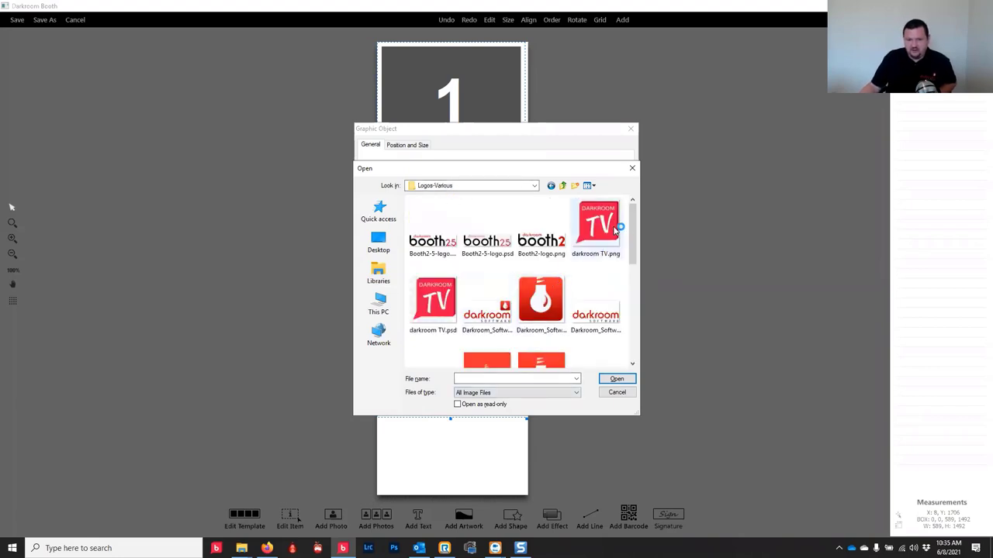
{"action": "left_click", "coordinate": [609, 318]}
{"action": "left_click", "coordinate": [493, 323]}
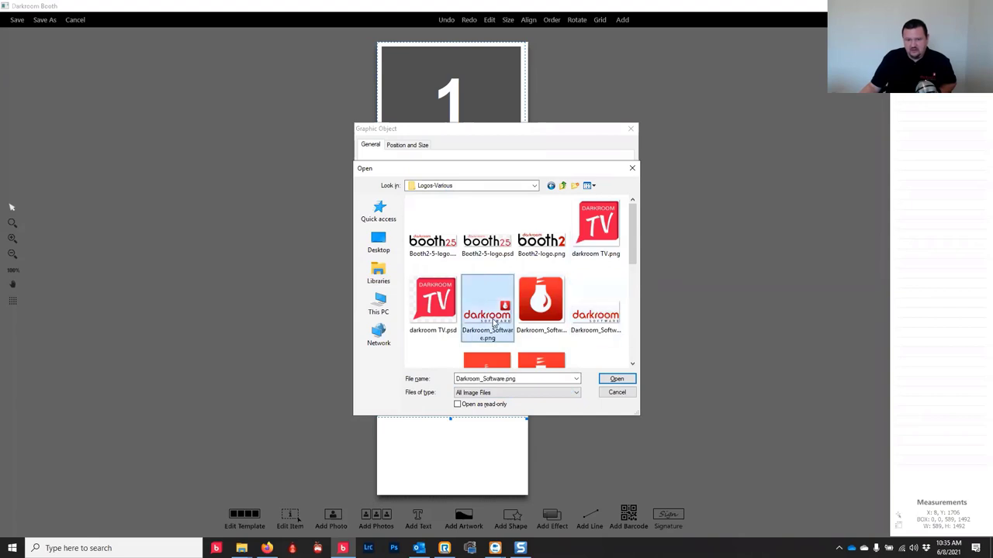
{"action": "scroll", "coordinate": [546, 330], "scroll_direction": "down", "scroll_amount": 5}
{"action": "scroll", "coordinate": [512, 324], "scroll_direction": "up", "scroll_amount": 3}
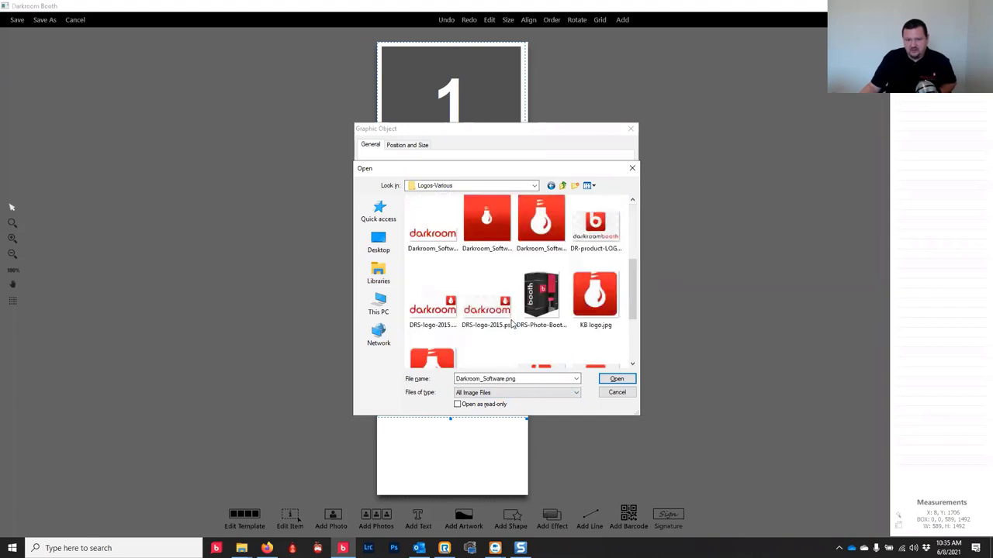
{"action": "left_click", "coordinate": [433, 299]}
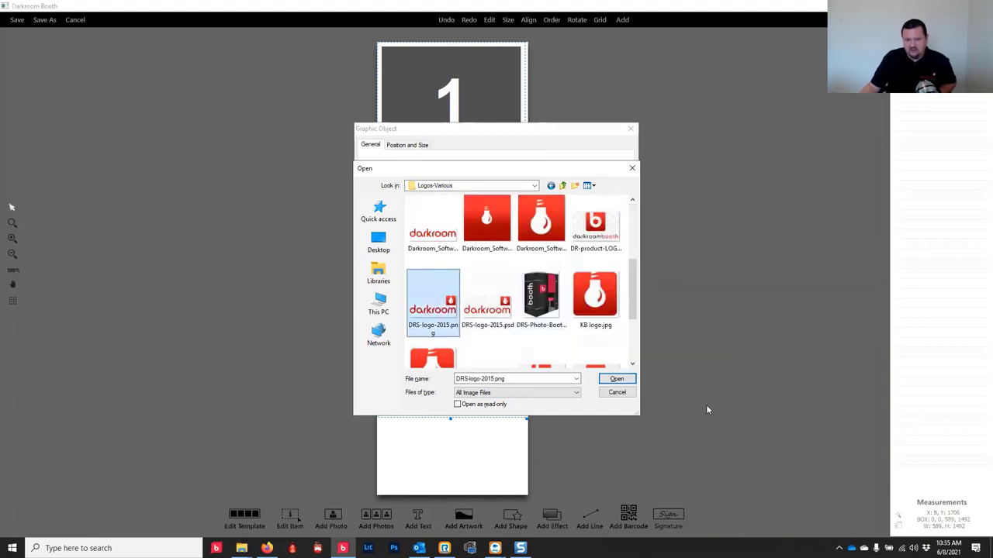
{"action": "left_click", "coordinate": [617, 378]}
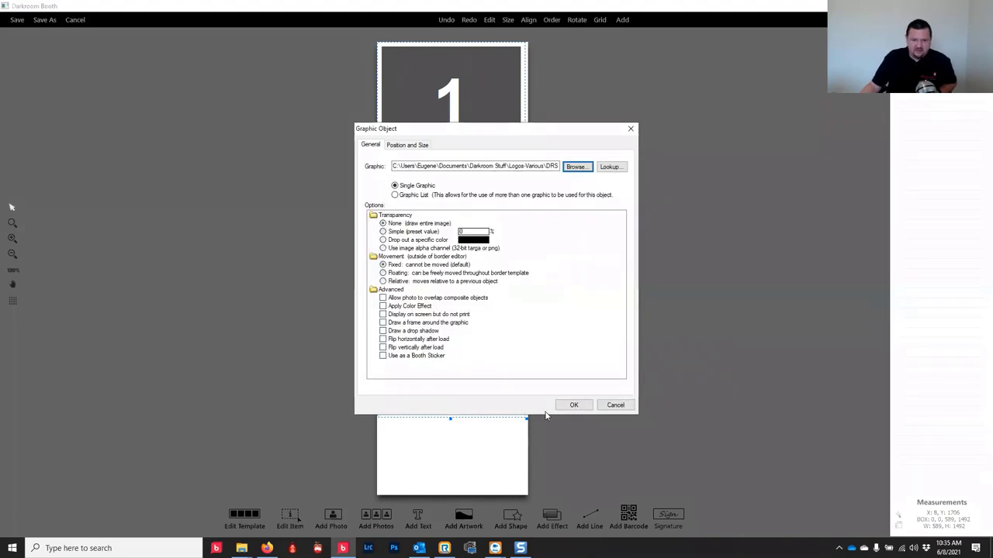
Step: Place the logo on the strip and drag it to the blank bottom area below photo slot 3
{"action": "left_click_drag", "start_coordinate": [499, 166], "coordinate": [599, 169]}
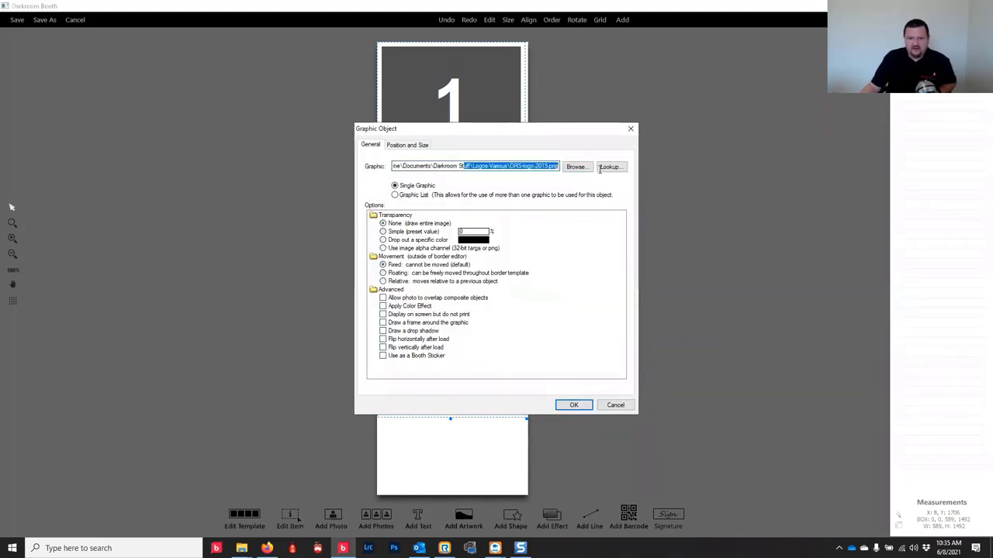
{"action": "left_click", "coordinate": [571, 406]}
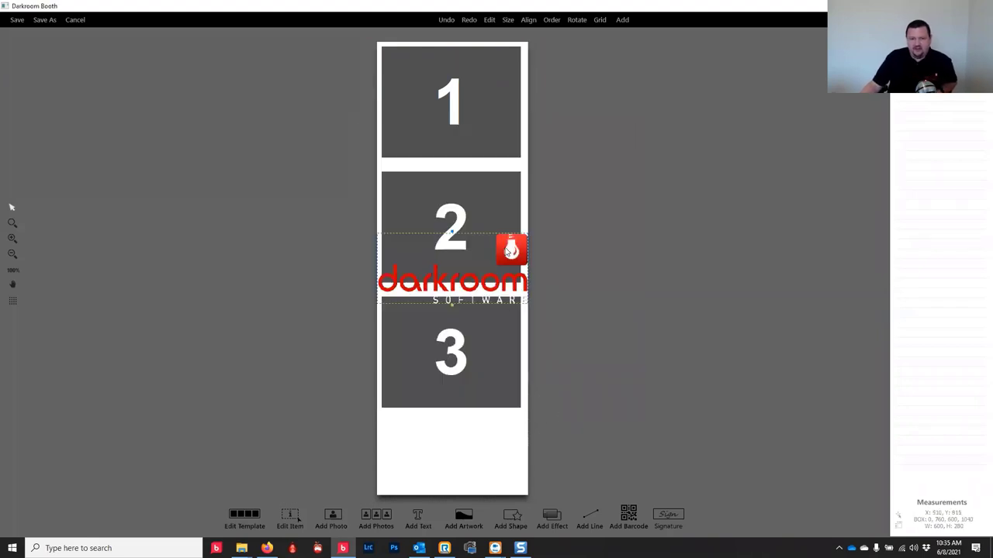
{"action": "left_click_drag", "start_coordinate": [508, 249], "coordinate": [504, 210]}
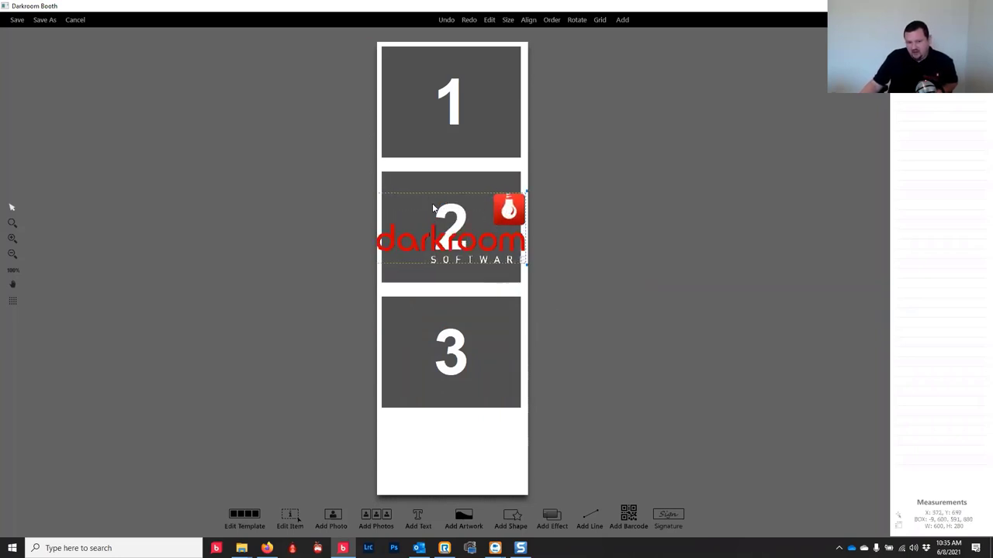
{"action": "left_click_drag", "start_coordinate": [506, 208], "coordinate": [502, 439]}
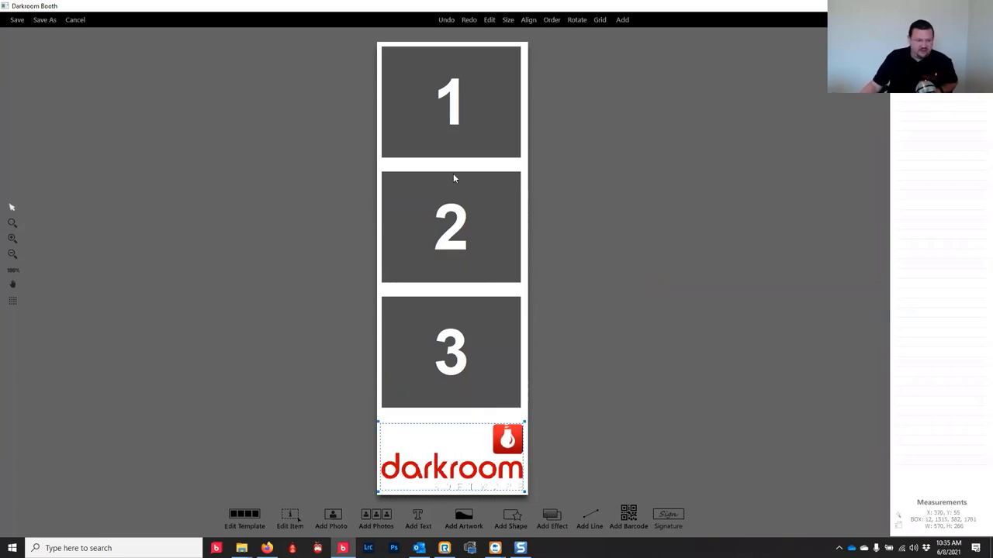
{"action": "left_click", "coordinate": [241, 548]}
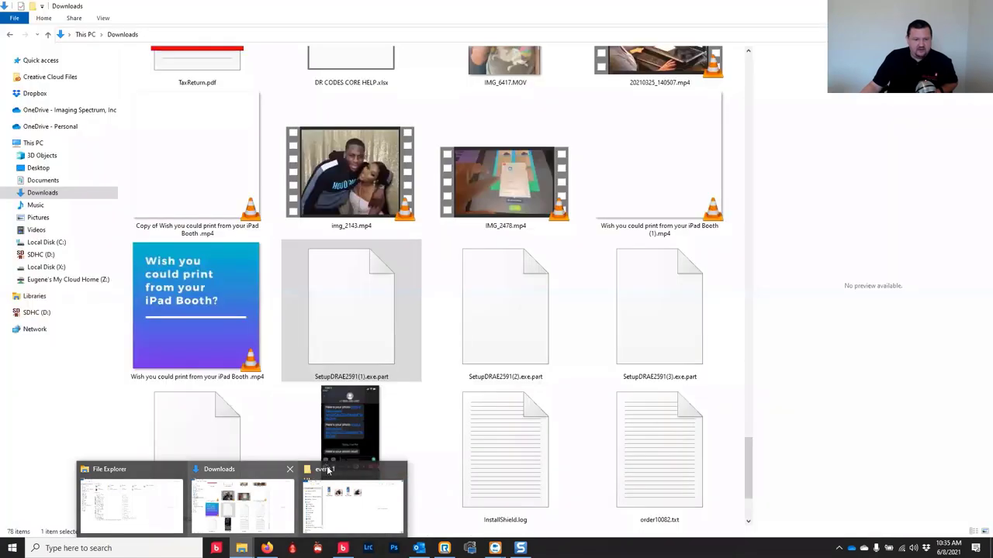
{"action": "left_click", "coordinate": [326, 469]}
{"action": "key", "text": "alt+Tab"}
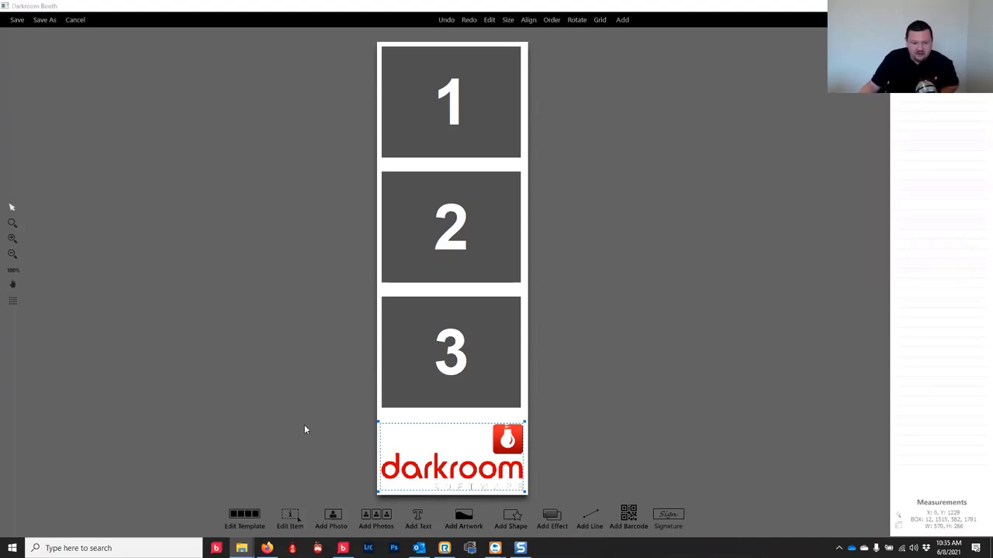
{"action": "left_click", "coordinate": [376, 442]}
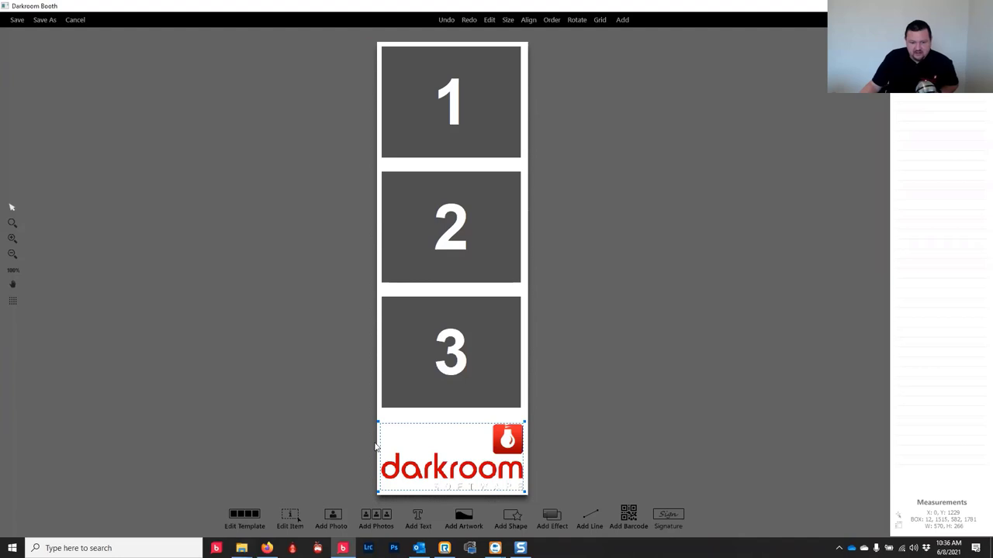
Step: Add a new graphic using 02.jpeg from This PC > Pictures > backgrounds
{"action": "left_click", "coordinate": [464, 516]}
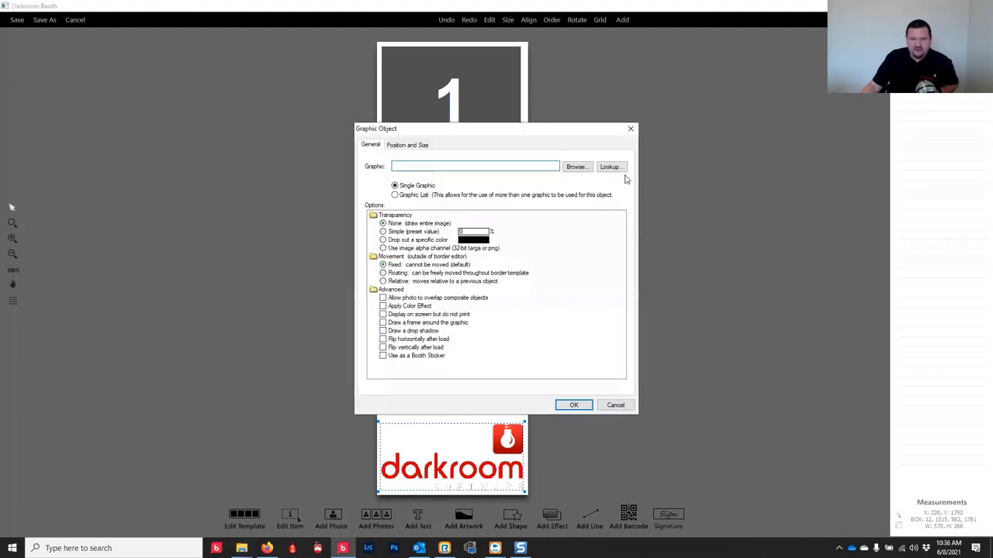
{"action": "left_click", "coordinate": [578, 170]}
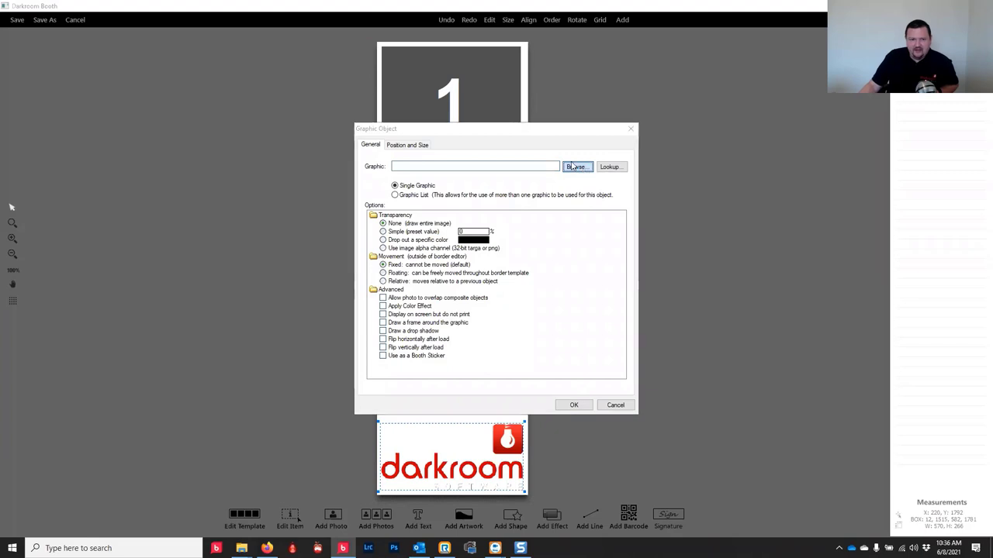
{"action": "left_click", "coordinate": [384, 241]}
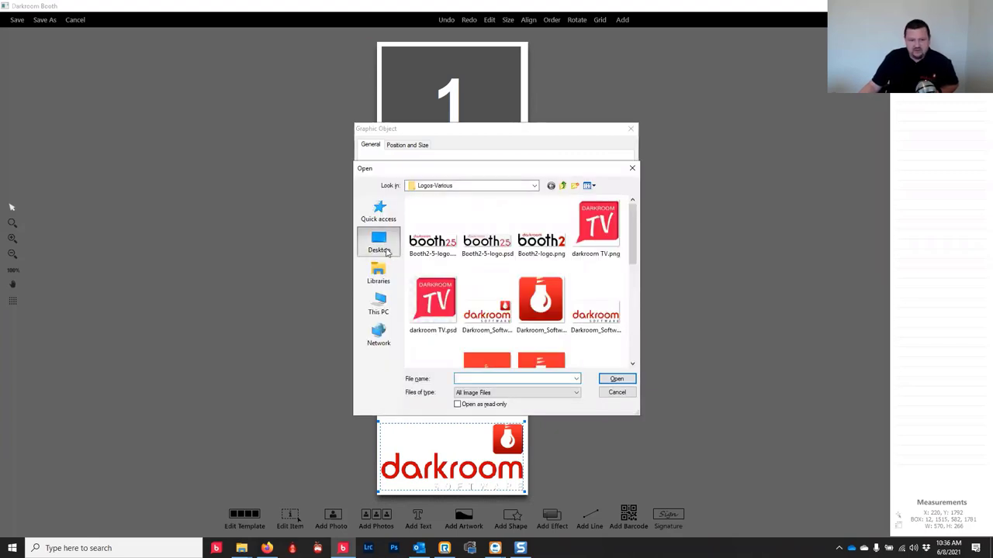
{"action": "left_click", "coordinate": [380, 304]}
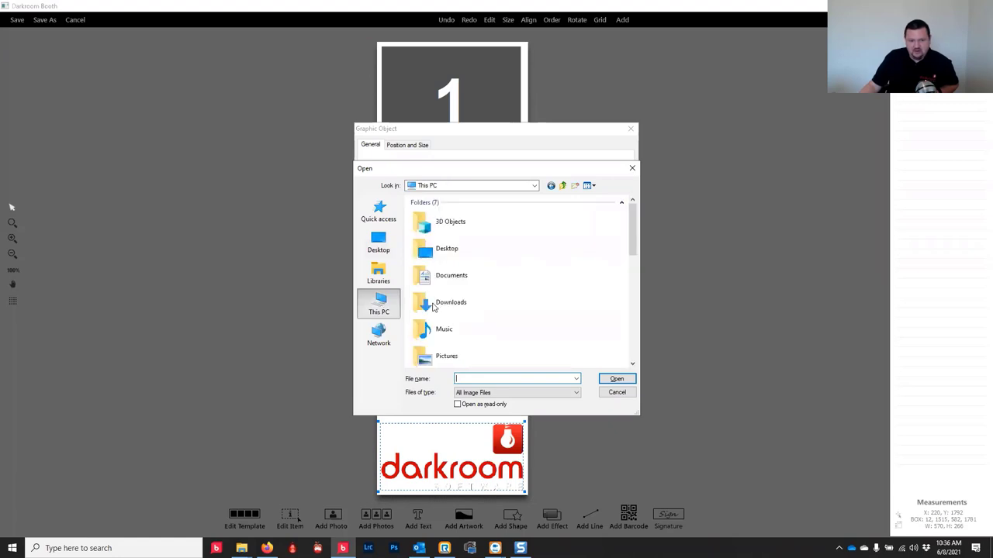
{"action": "double_click", "coordinate": [454, 359]}
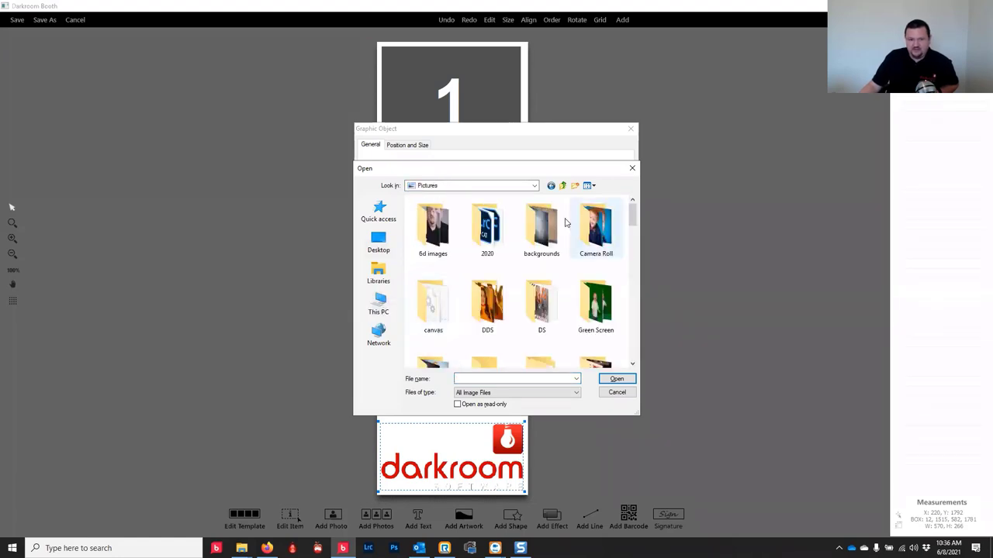
{"action": "double_click", "coordinate": [534, 225]}
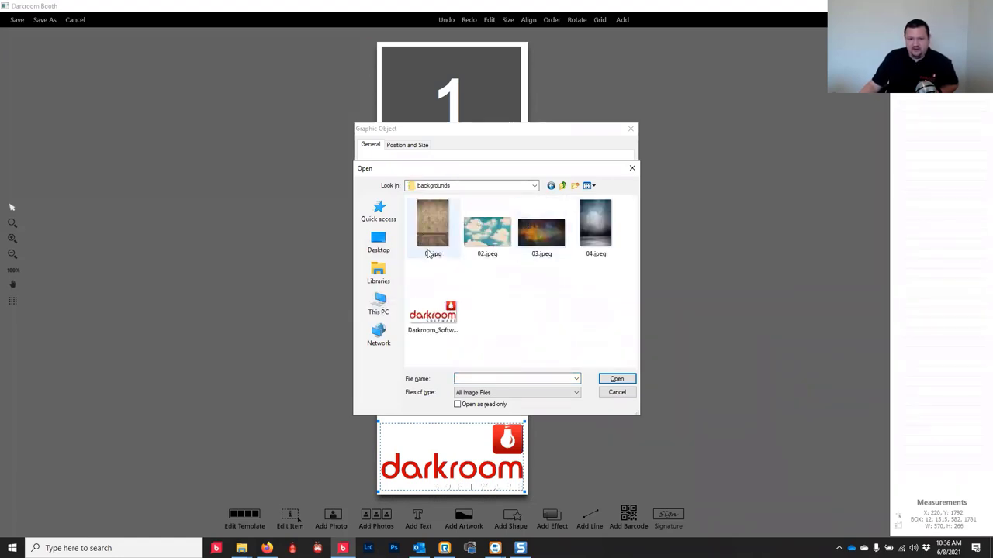
{"action": "left_click", "coordinate": [493, 234]}
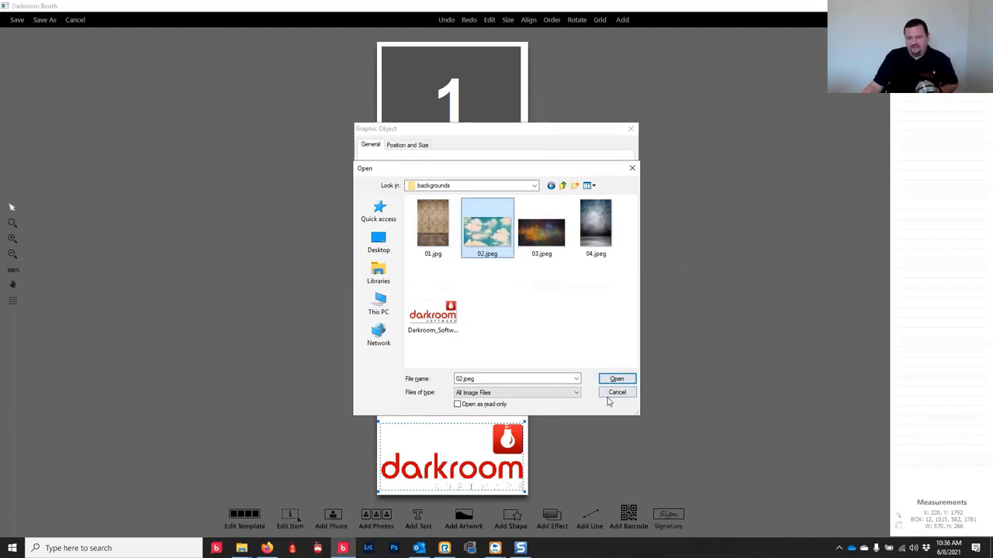
{"action": "left_click", "coordinate": [611, 380]}
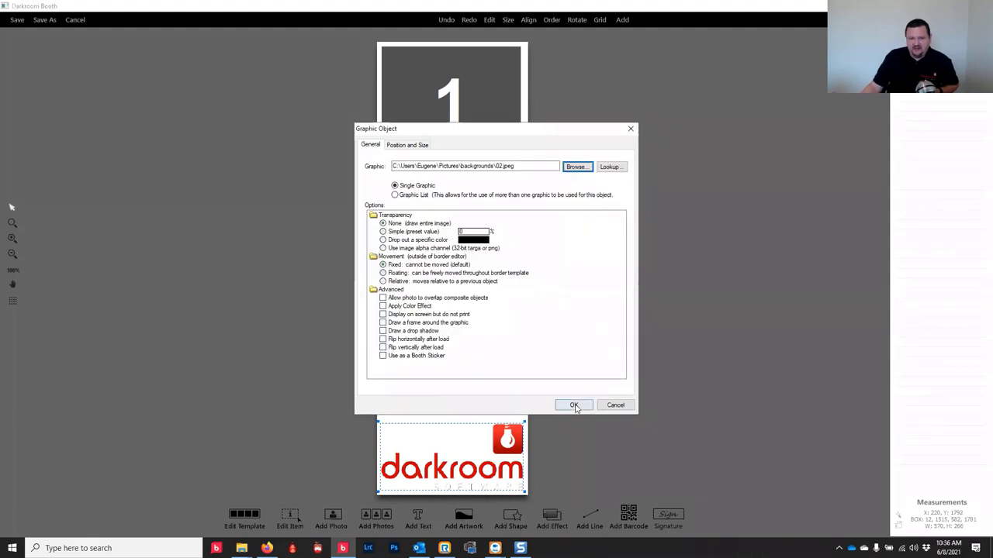
{"action": "left_click", "coordinate": [572, 406]}
Step: Scale the 02.jpeg clouds to fill the strip, then shift the photo slots slightly left and down
{"action": "scroll", "coordinate": [455, 264], "scroll_direction": "up", "scroll_amount": 3}
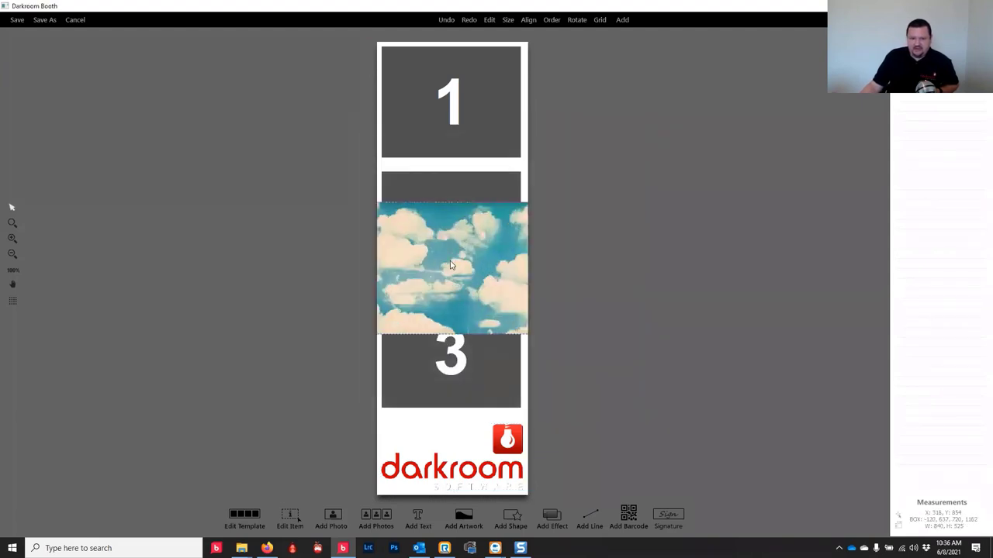
{"action": "scroll", "coordinate": [454, 266], "scroll_direction": "up", "scroll_amount": 4}
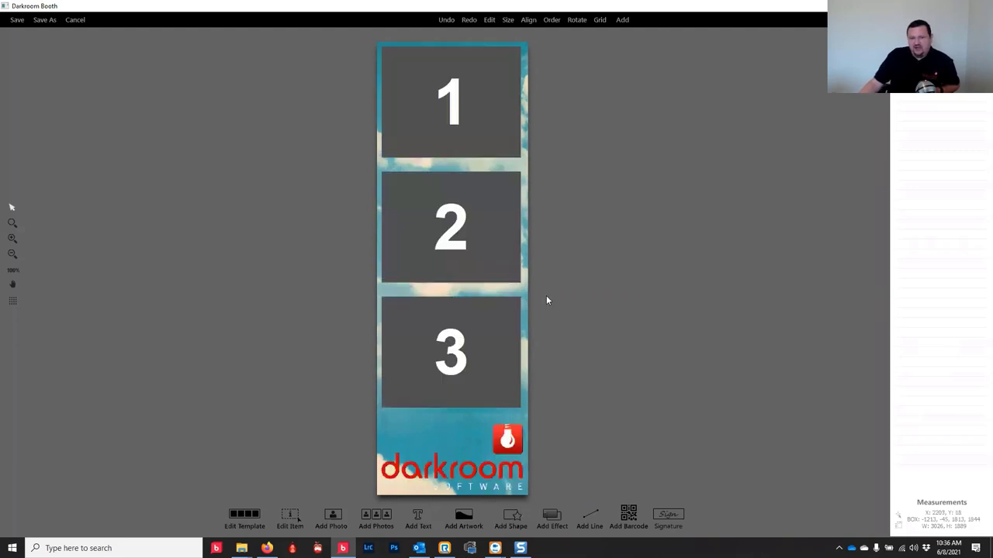
{"action": "left_click_drag", "start_coordinate": [446, 225], "coordinate": [445, 227]}
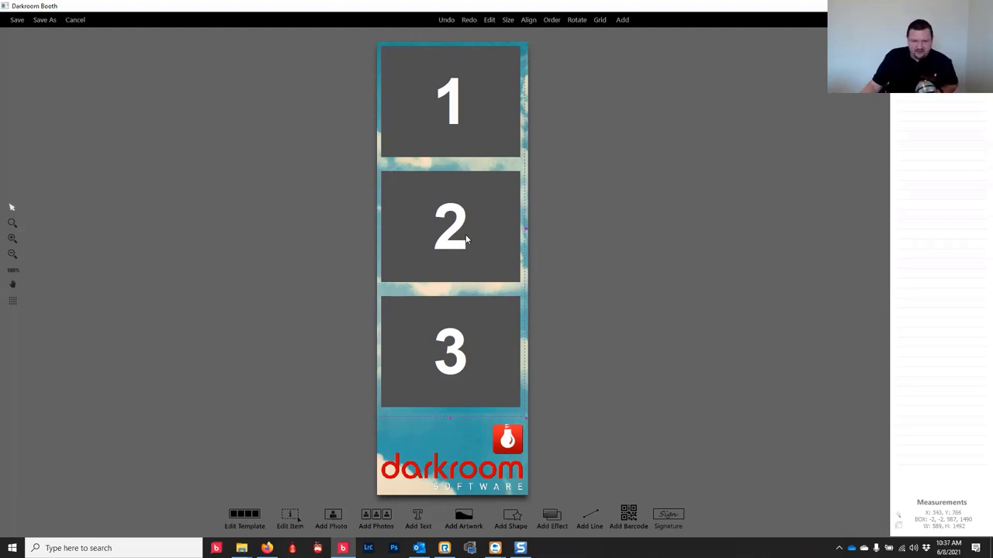
{"action": "left_click_drag", "start_coordinate": [436, 242], "coordinate": [411, 244]}
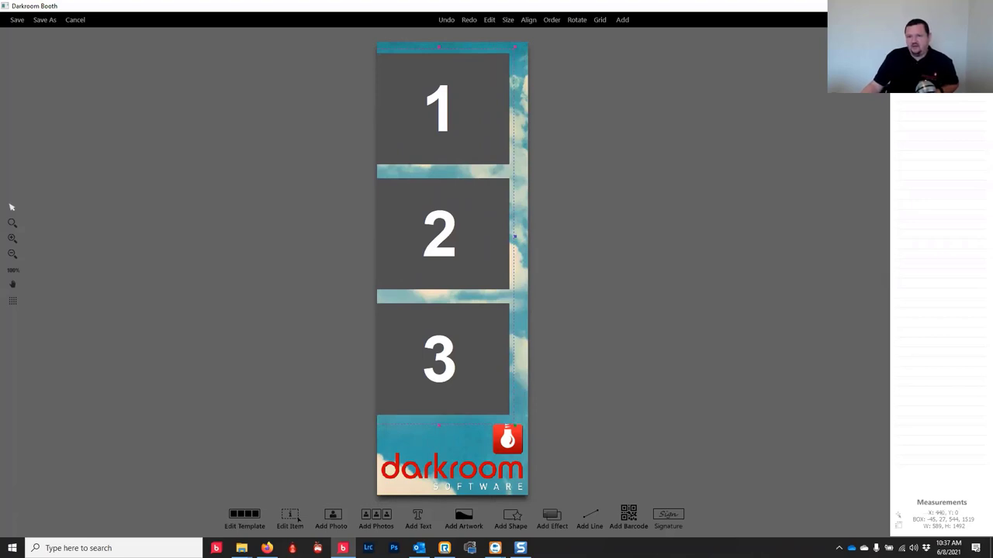
Step: Apply Center > Both to the photo slots from their right-click menu
{"action": "right_click", "coordinate": [439, 110]}
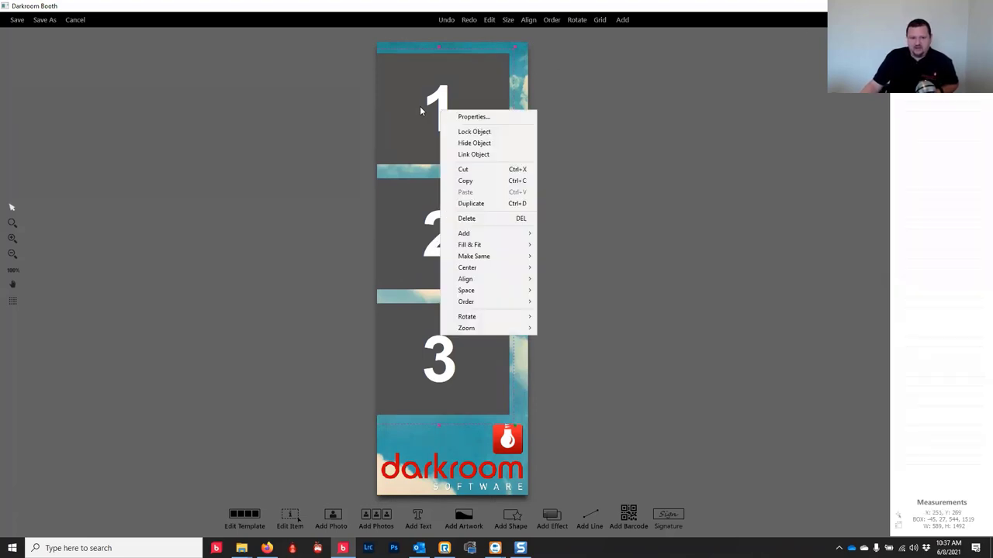
{"action": "mouse_move", "coordinate": [488, 268]}
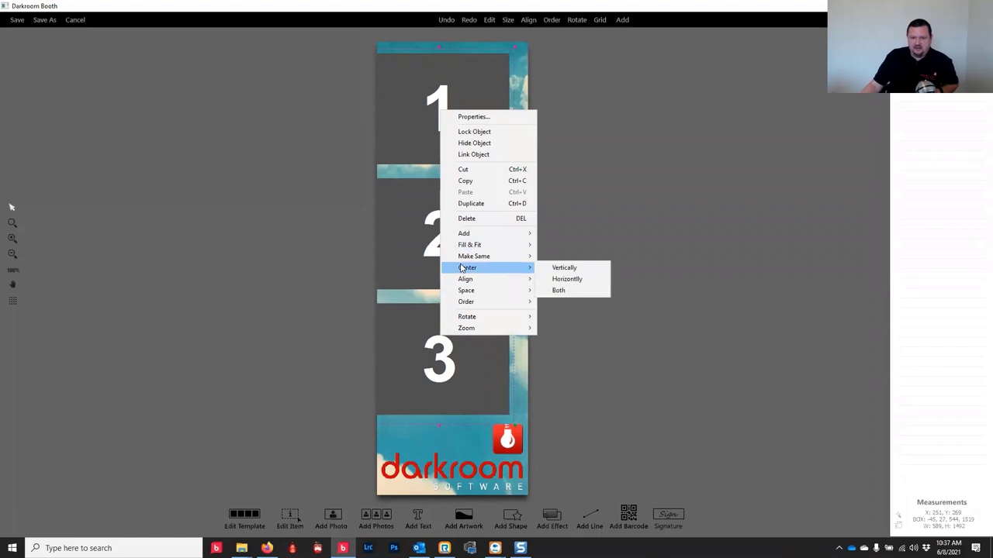
{"action": "left_click", "coordinate": [575, 291]}
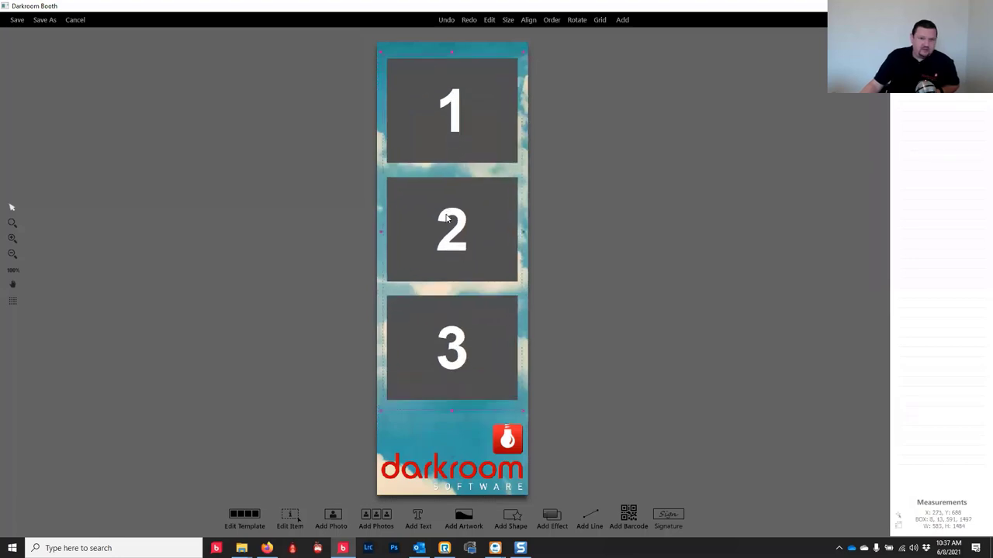
Step: Turn on Draw frames for the photo slots, with white frame colour and frame size 4
{"action": "double_click", "coordinate": [470, 329]}
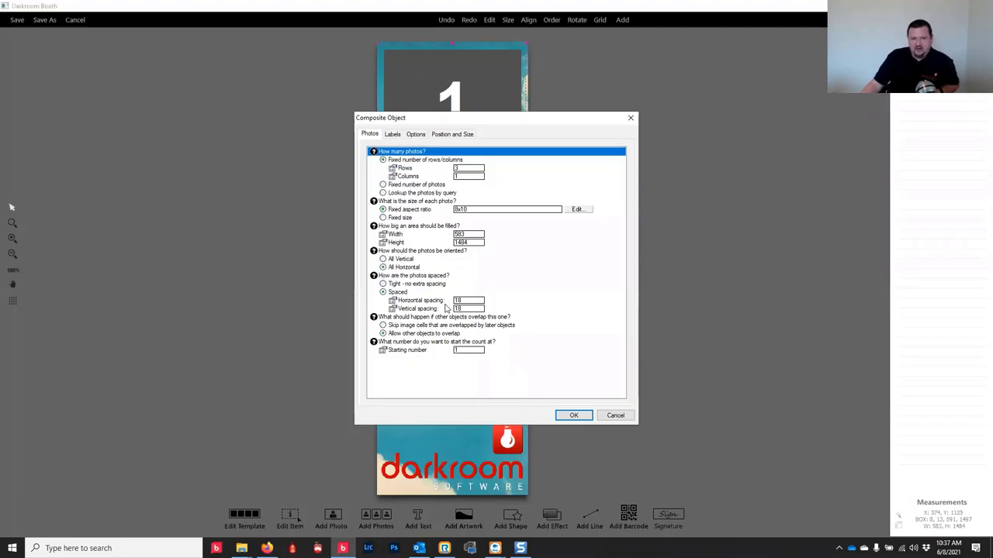
{"action": "left_click", "coordinate": [416, 135]}
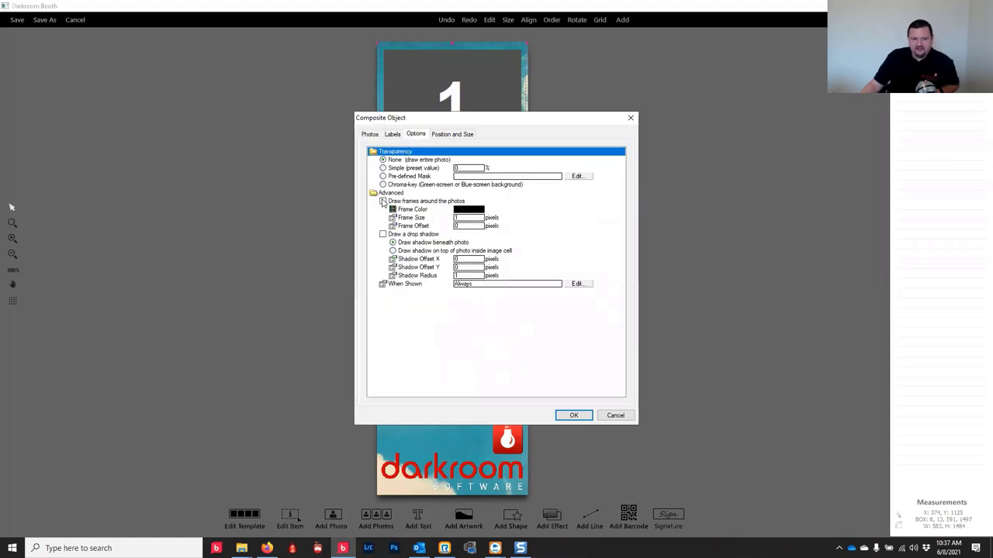
{"action": "left_click", "coordinate": [383, 201]}
{"action": "left_click", "coordinate": [469, 211]}
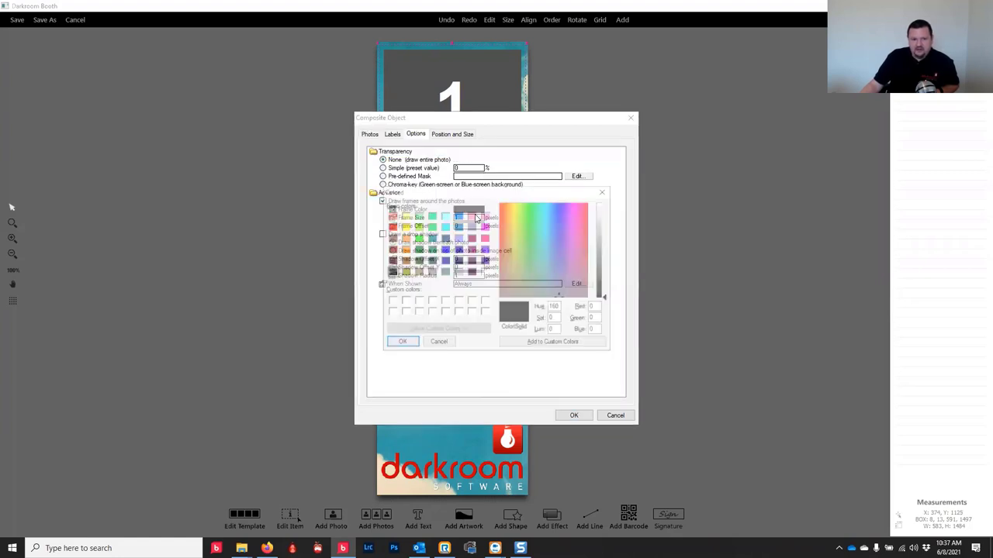
{"action": "left_click", "coordinate": [392, 301]}
{"action": "left_click", "coordinate": [398, 343]}
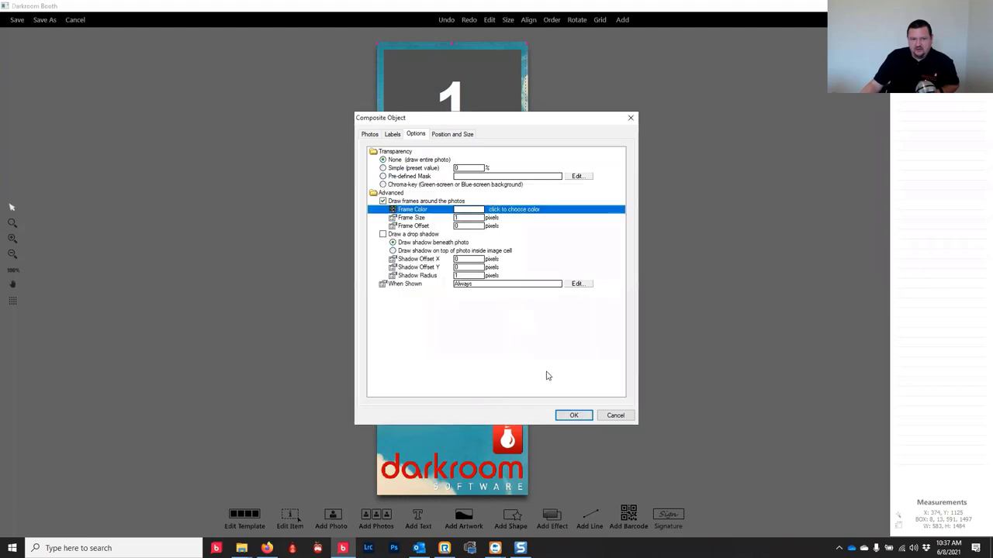
{"action": "left_click", "coordinate": [472, 218]}
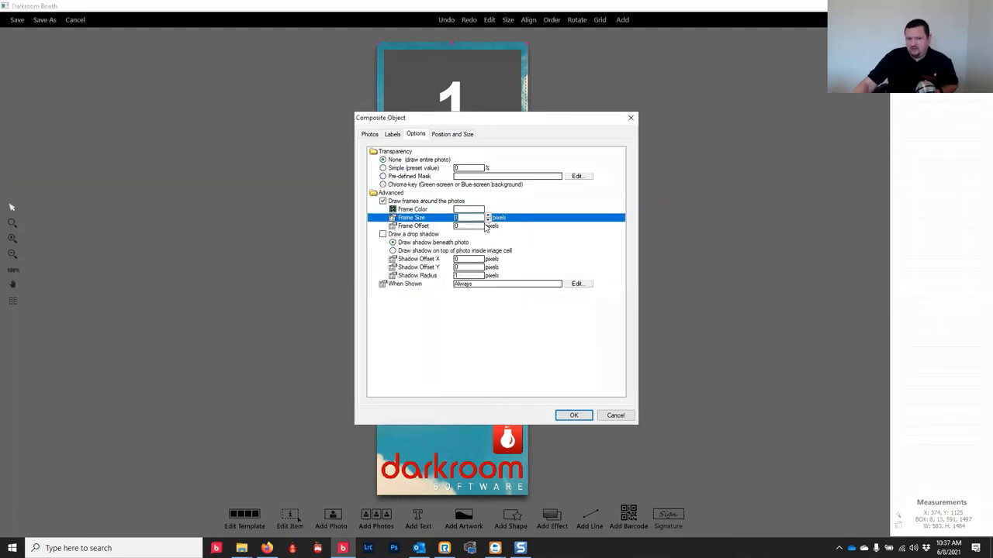
{"action": "type", "text": "4"}
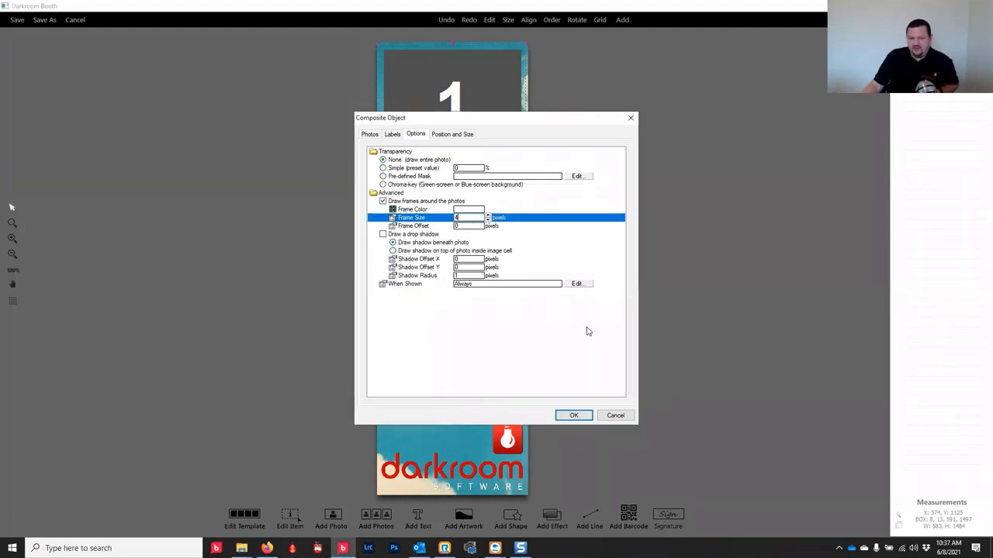
{"action": "left_click", "coordinate": [567, 417]}
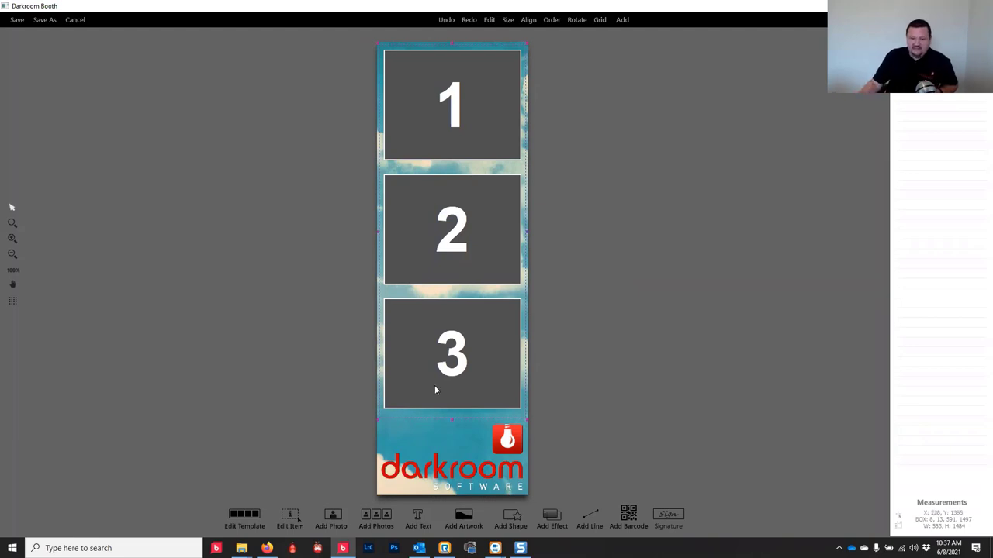
Step: Drag the Darkroom logo so it settles at the strip's bottom, beneath photo slot 3
{"action": "left_click", "coordinate": [492, 461]}
{"action": "left_click", "coordinate": [515, 450]}
{"action": "left_click_drag", "start_coordinate": [512, 447], "coordinate": [512, 451]}
{"action": "left_click", "coordinate": [522, 292]}
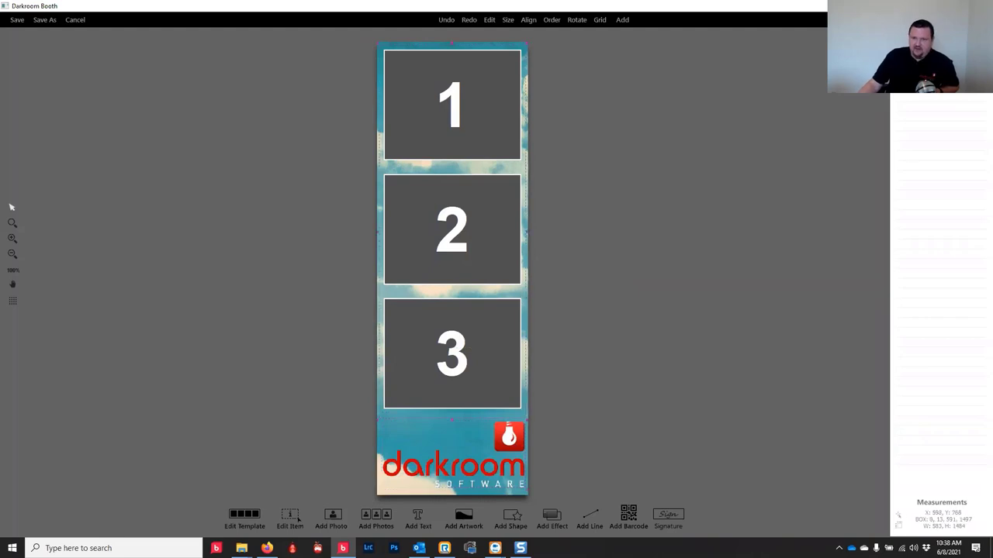
{"action": "left_click", "coordinate": [380, 424]}
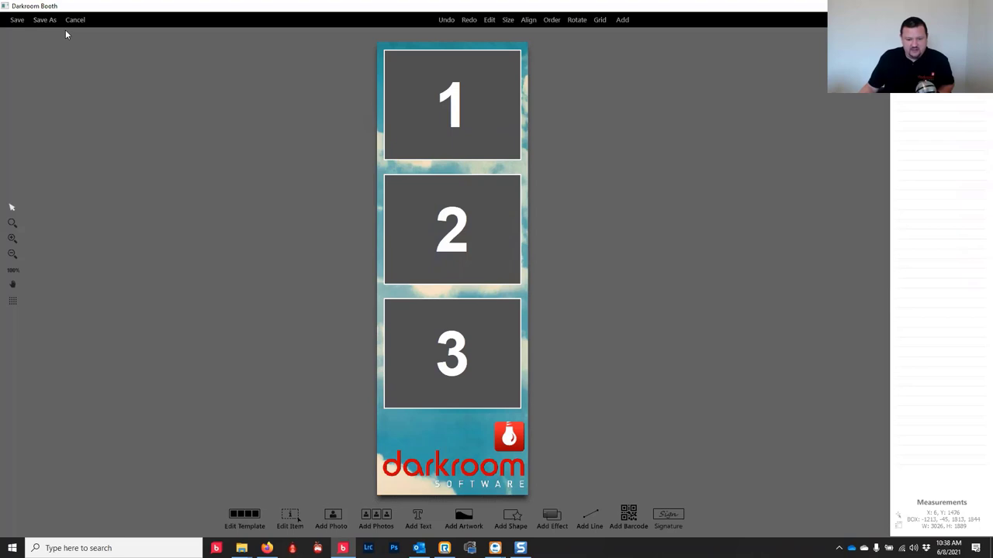
Step: Add a '2021' text item in the Bauhaus 93 font to the strip
{"action": "left_click", "coordinate": [417, 518]}
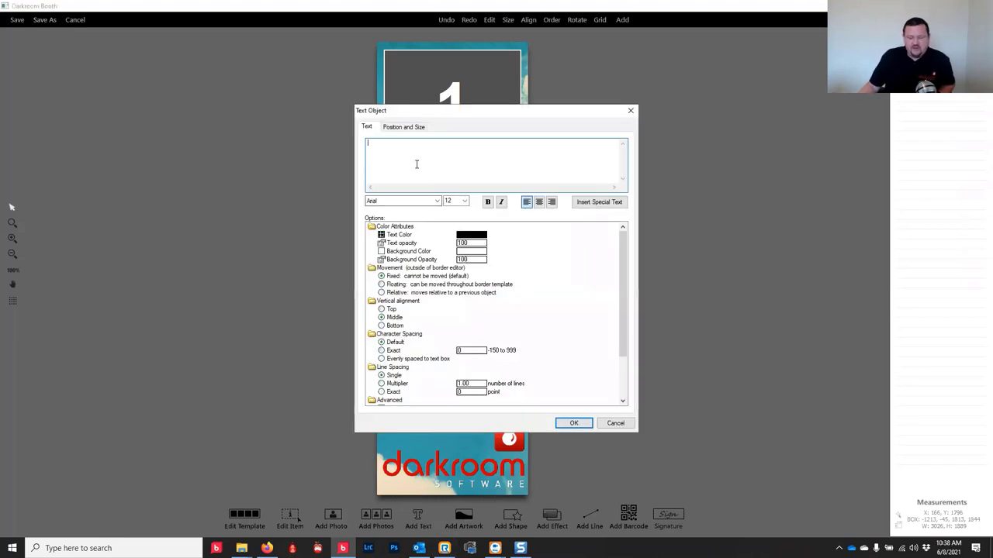
{"action": "left_click", "coordinate": [423, 156]}
{"action": "type", "text": "2021"}
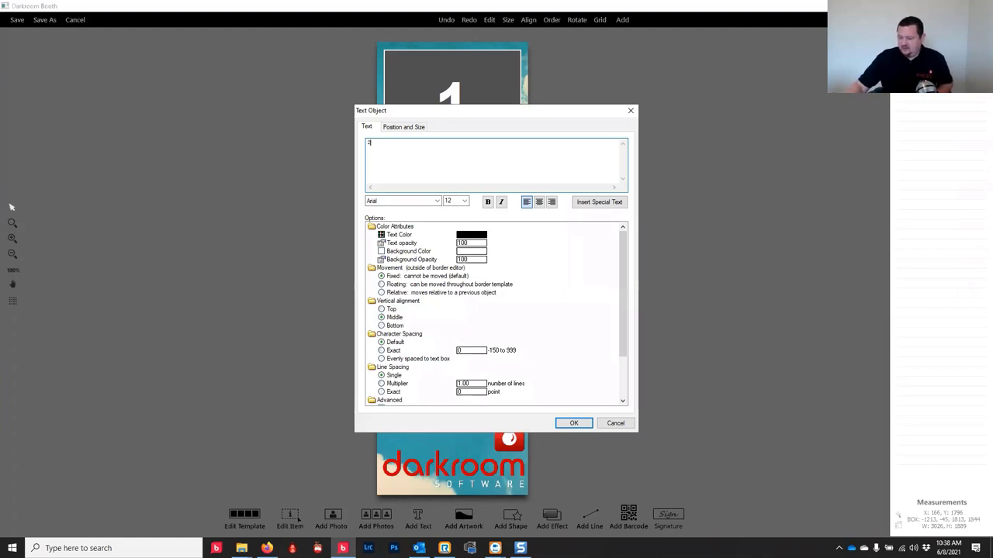
{"action": "left_click", "coordinate": [436, 201]}
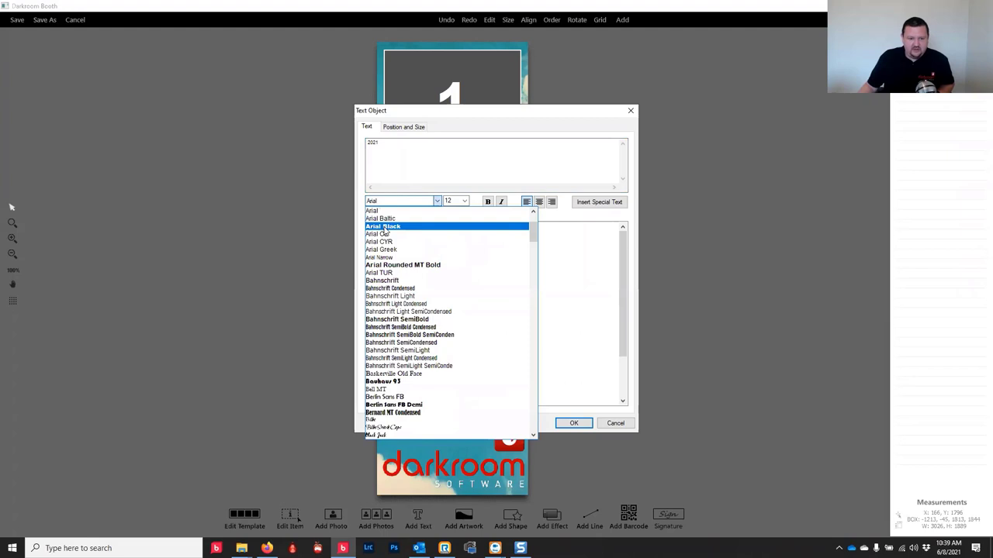
{"action": "left_click", "coordinate": [391, 382]}
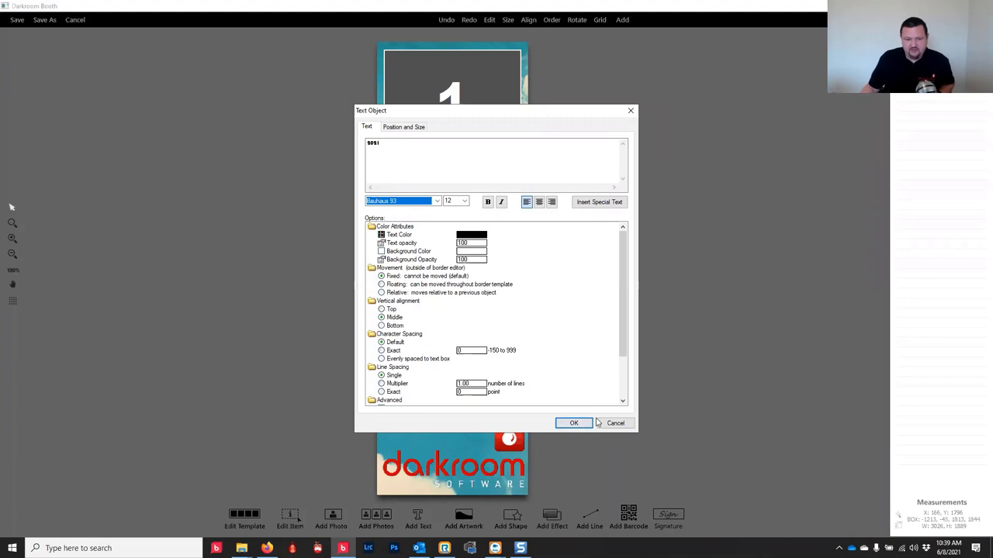
{"action": "left_click", "coordinate": [574, 422]}
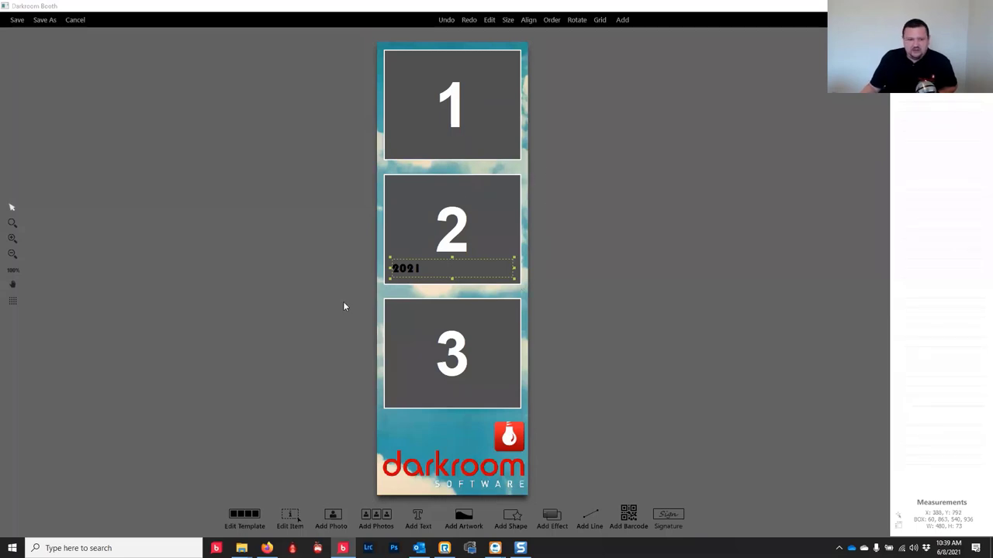
Step: Move the 2021 text below slot 3, make it white, and narrow its text box to fit
{"action": "left_click_drag", "start_coordinate": [411, 427], "coordinate": [385, 414]}
{"action": "double_click", "coordinate": [413, 432]}
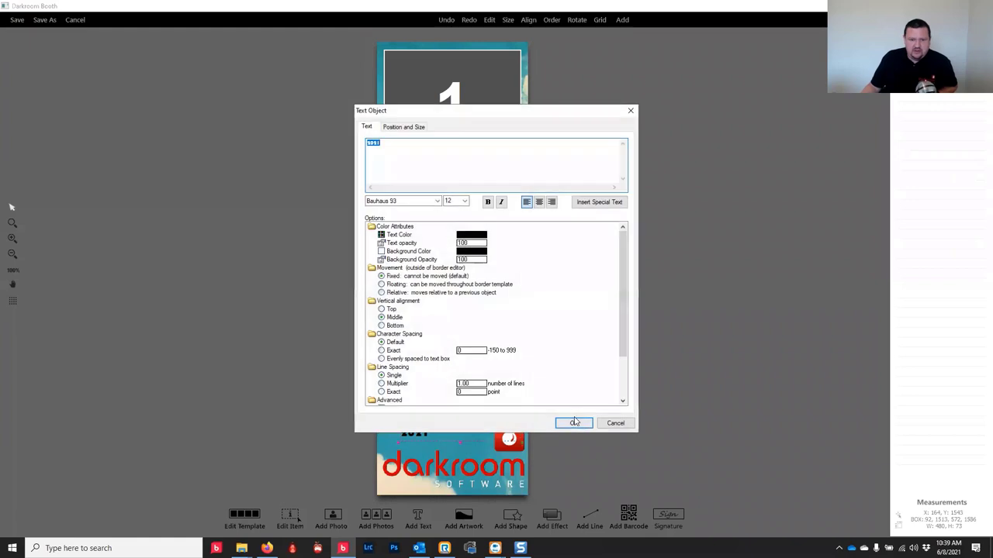
{"action": "left_click", "coordinate": [471, 236]}
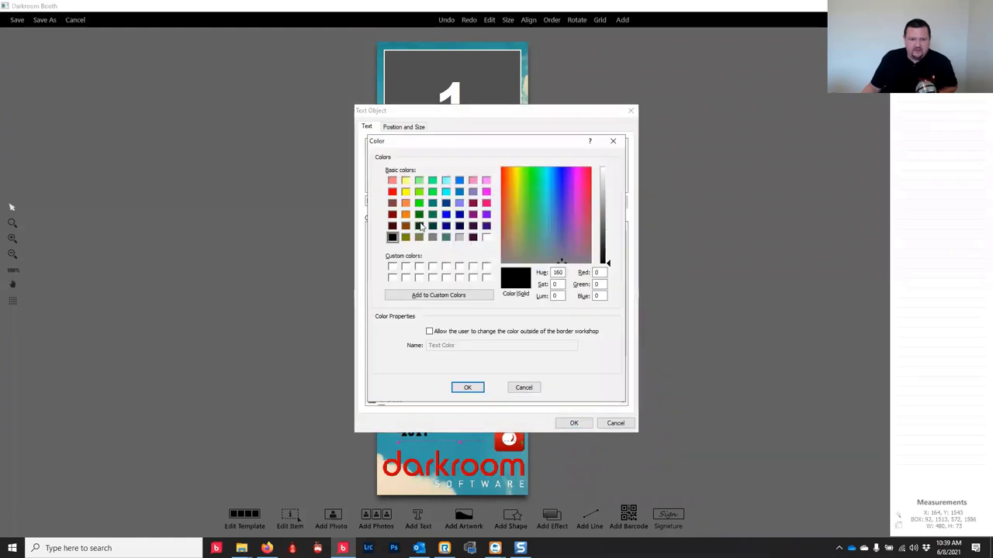
{"action": "left_click", "coordinate": [486, 238]}
{"action": "left_click", "coordinate": [468, 388]}
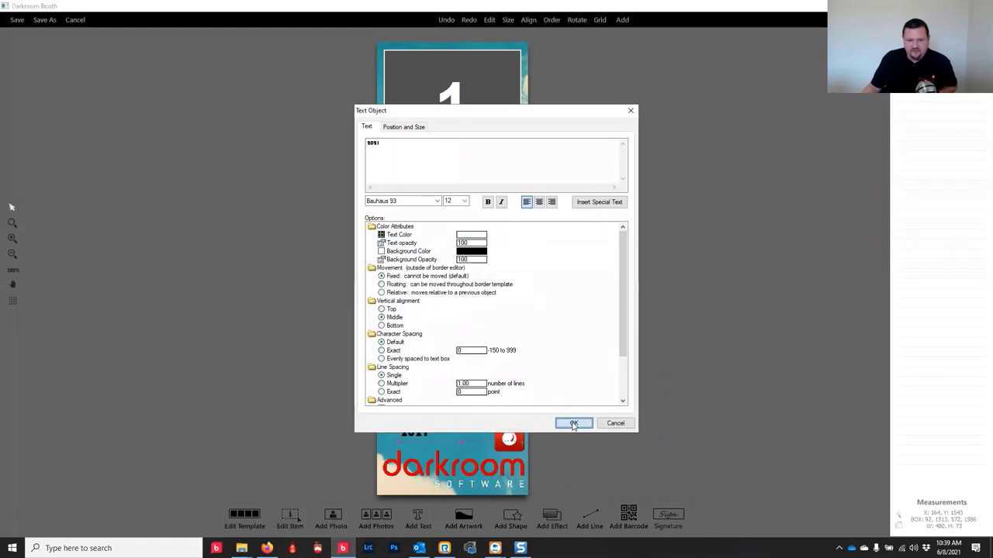
{"action": "left_click", "coordinate": [574, 423]}
{"action": "left_click_drag", "start_coordinate": [515, 434], "coordinate": [364, 398]}
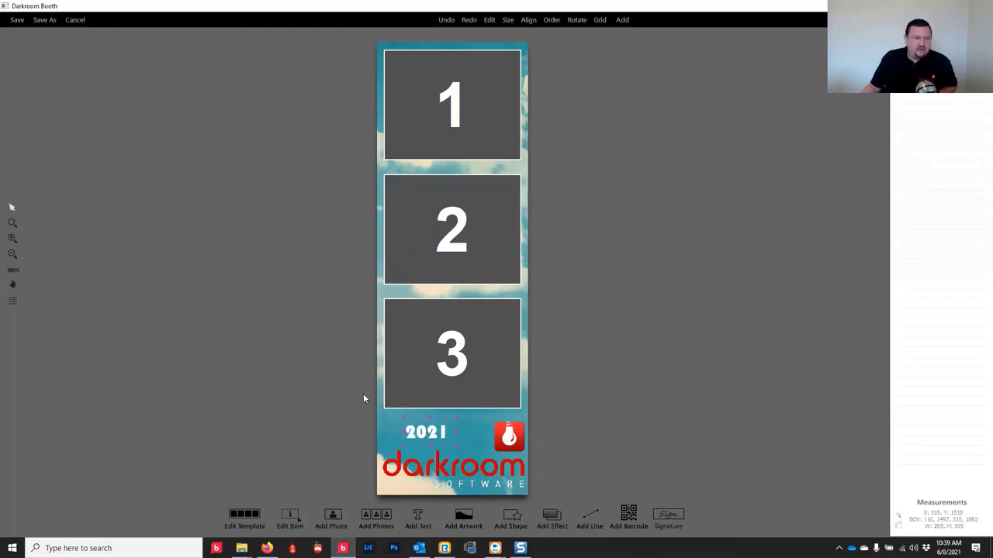
Step: Save the strip as 'demo 2x6.xbdr' in BoothTemplates
{"action": "left_click", "coordinate": [14, 21]}
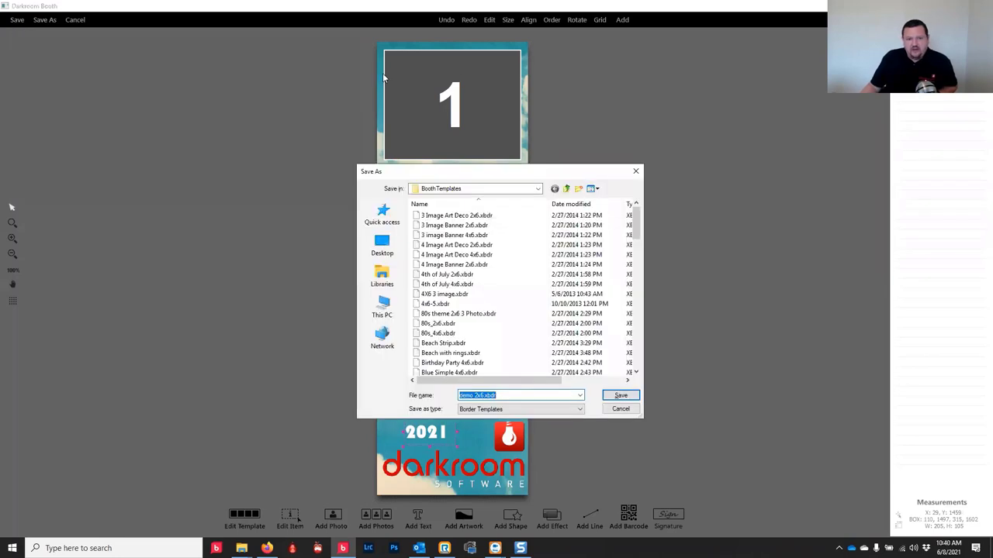
{"action": "left_click", "coordinate": [627, 396]}
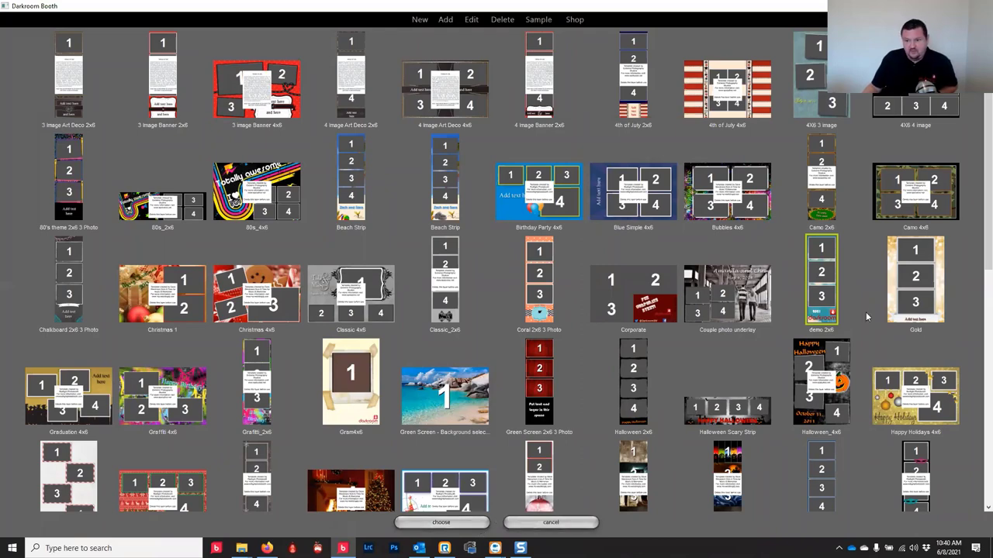
Step: Choose demo 2x6 as the Sample Beach Theme 1 print template, leaving photos per session unchanged
{"action": "scroll", "coordinate": [977, 256], "scroll_direction": "down", "scroll_amount": 1}
{"action": "scroll", "coordinate": [977, 255], "scroll_direction": "down", "scroll_amount": 3}
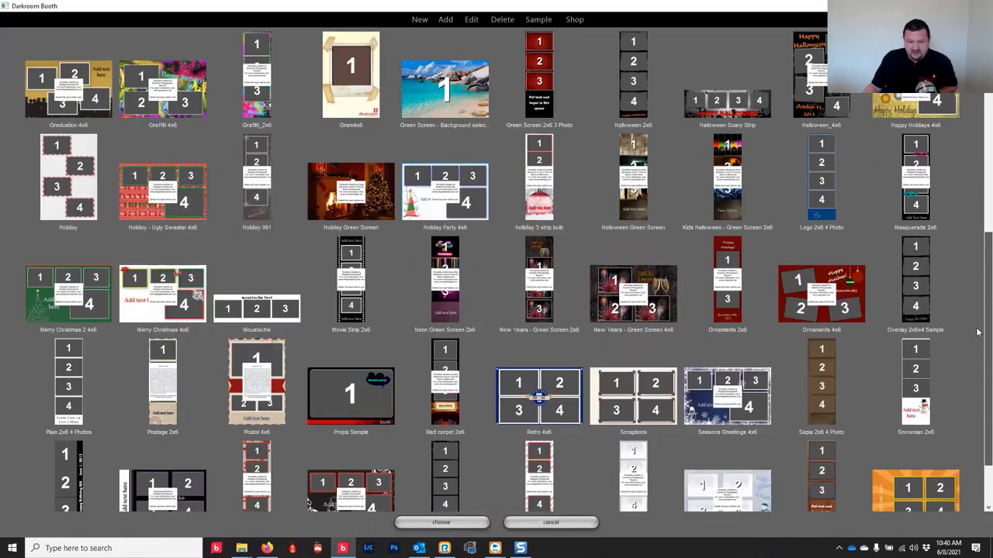
{"action": "scroll", "coordinate": [978, 109], "scroll_direction": "up", "scroll_amount": 4}
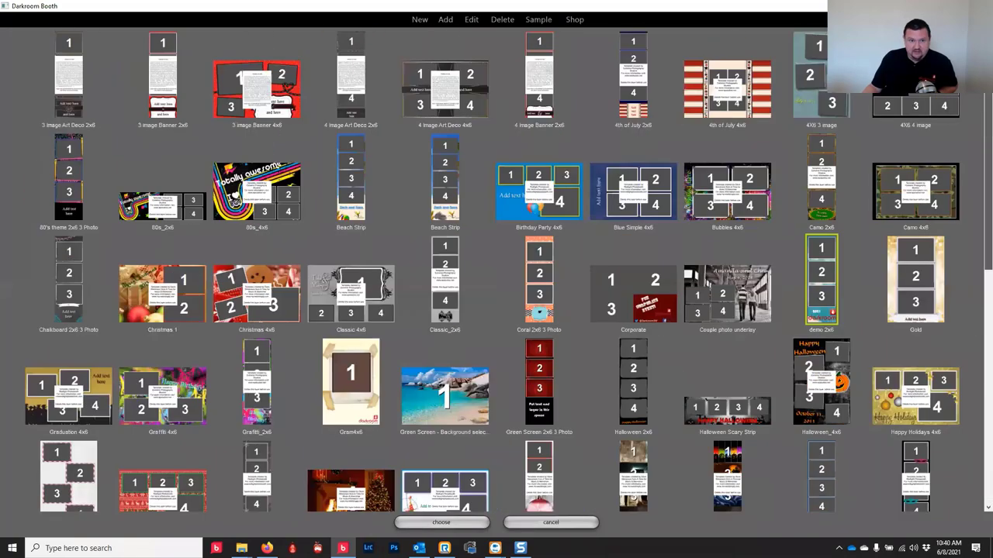
{"action": "scroll", "coordinate": [977, 348], "scroll_direction": "down", "scroll_amount": 4}
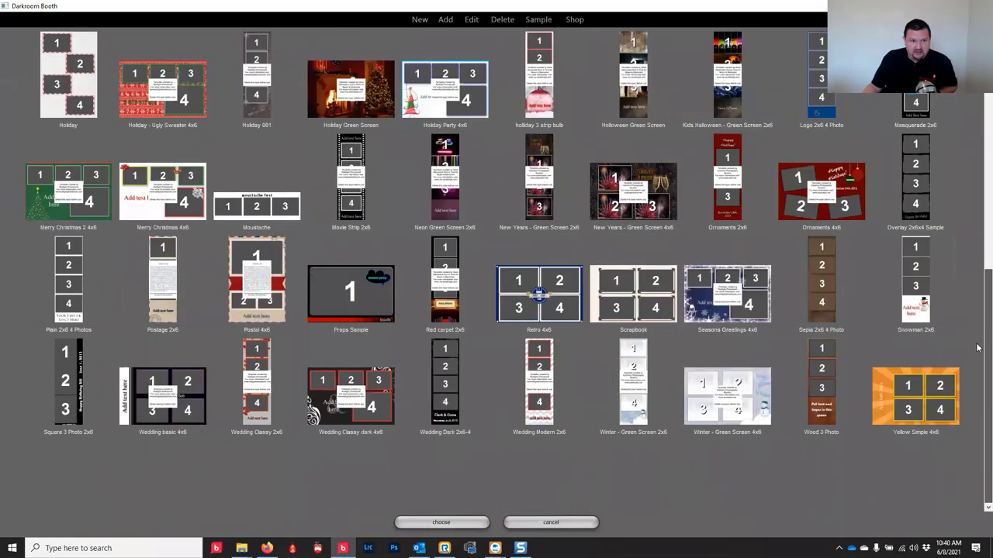
{"action": "scroll", "coordinate": [978, 348], "scroll_direction": "up", "scroll_amount": 3}
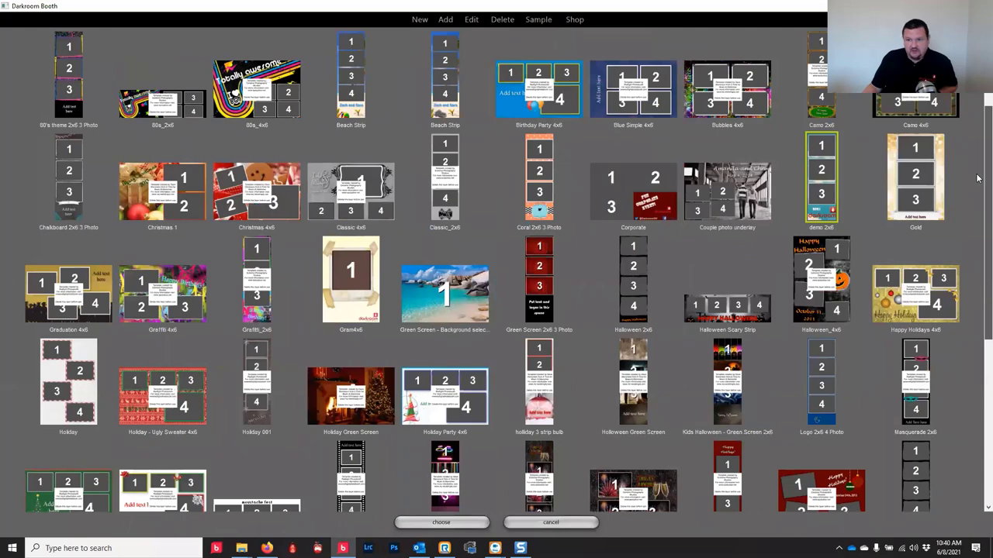
{"action": "left_click", "coordinate": [439, 523]}
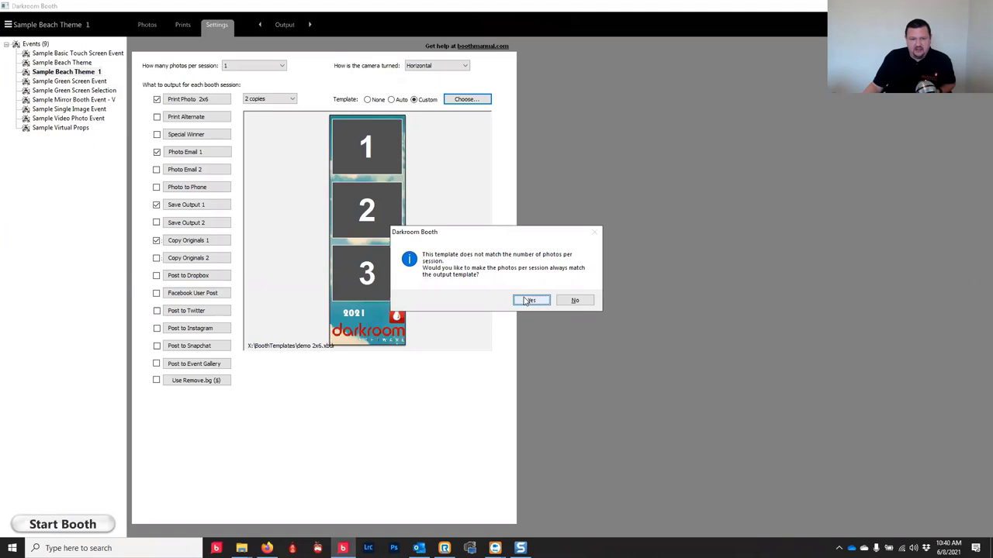
{"action": "left_click", "coordinate": [575, 300]}
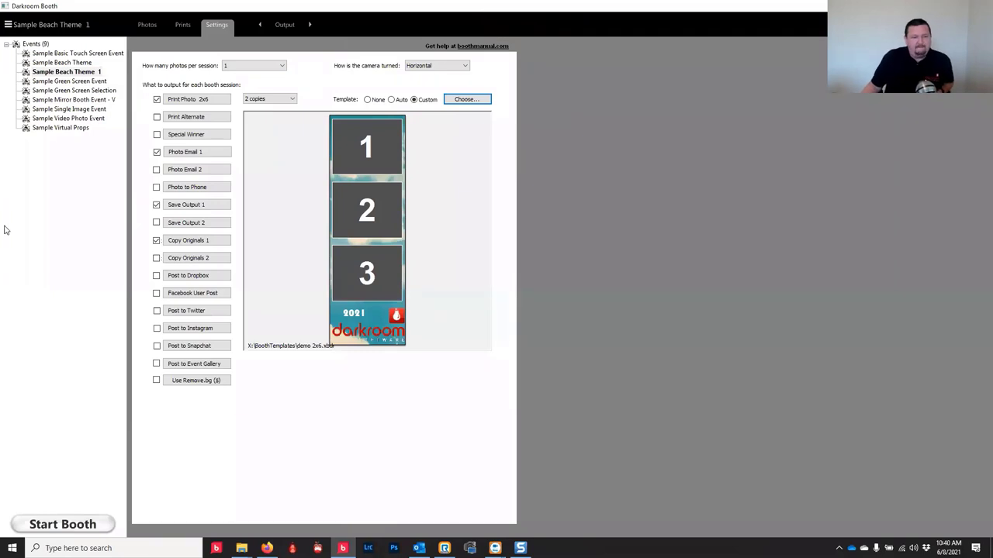
{"action": "left_click", "coordinate": [263, 24]}
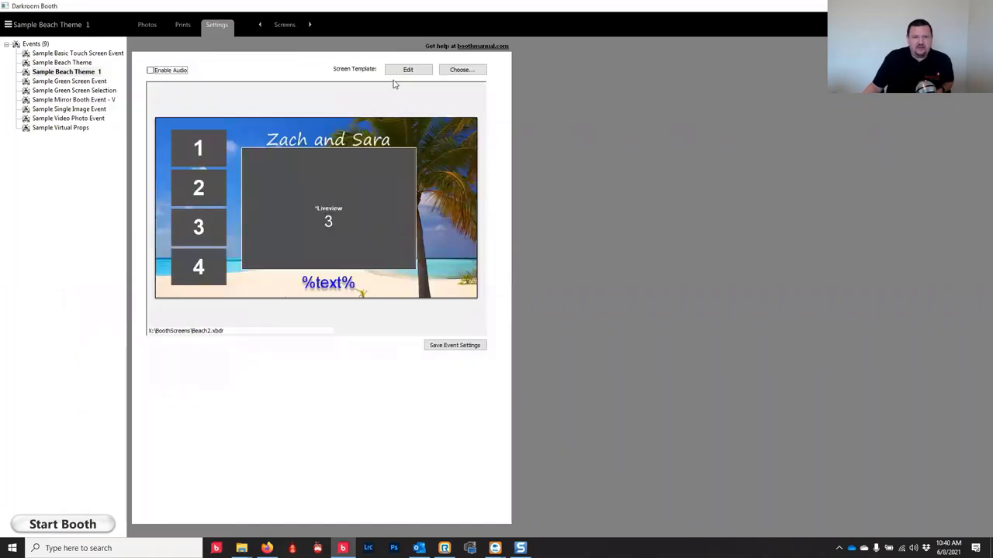
Step: Open the Beach2 screen template for editing and narrow the live-view box from its left side
{"action": "left_click", "coordinate": [408, 69]}
{"action": "left_click", "coordinate": [308, 251]}
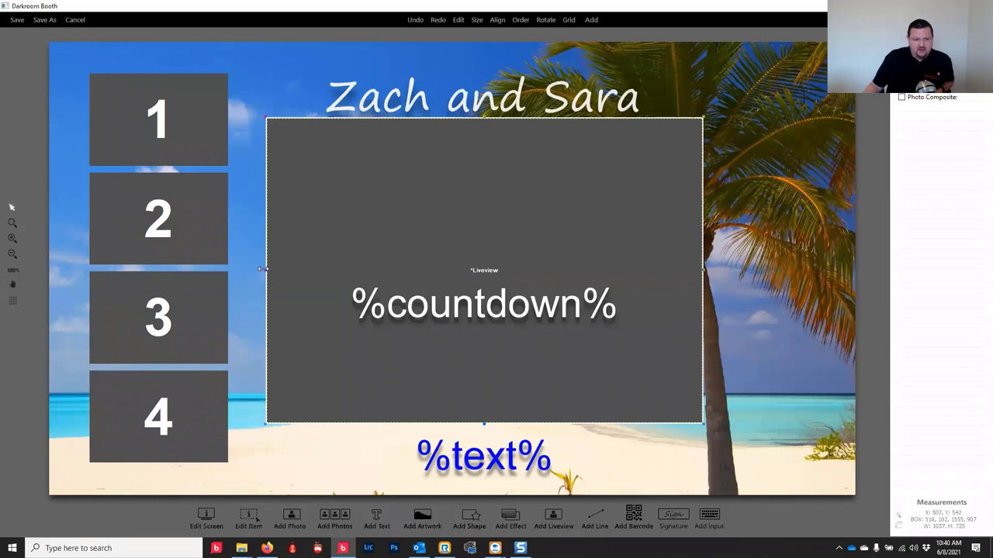
{"action": "left_click_drag", "start_coordinate": [265, 273], "coordinate": [321, 270]}
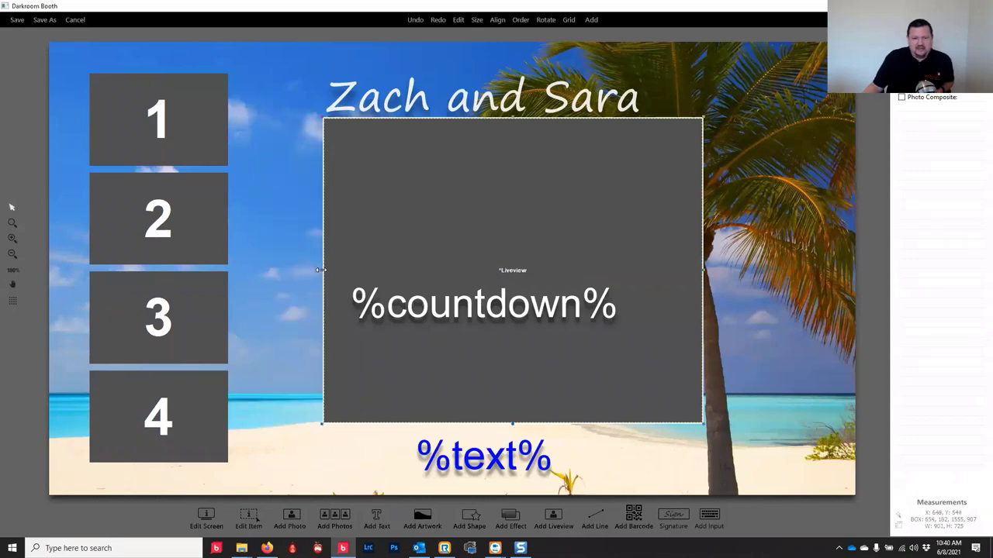
{"action": "left_click_drag", "start_coordinate": [556, 191], "coordinate": [529, 194]}
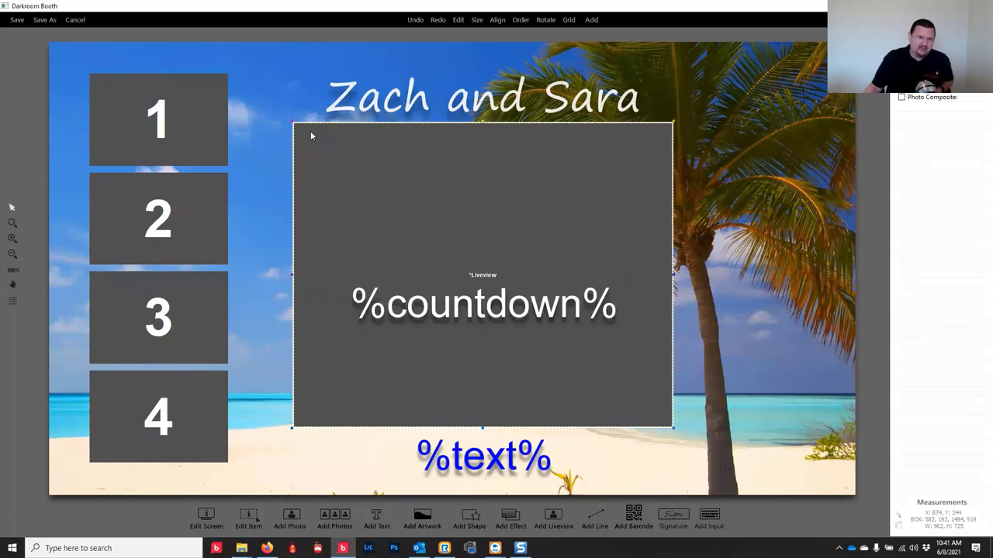
Step: Size the live-view box to width 1000 and height 800, then move it beneath the title
{"action": "double_click", "coordinate": [341, 147]}
{"action": "left_click", "coordinate": [408, 146]}
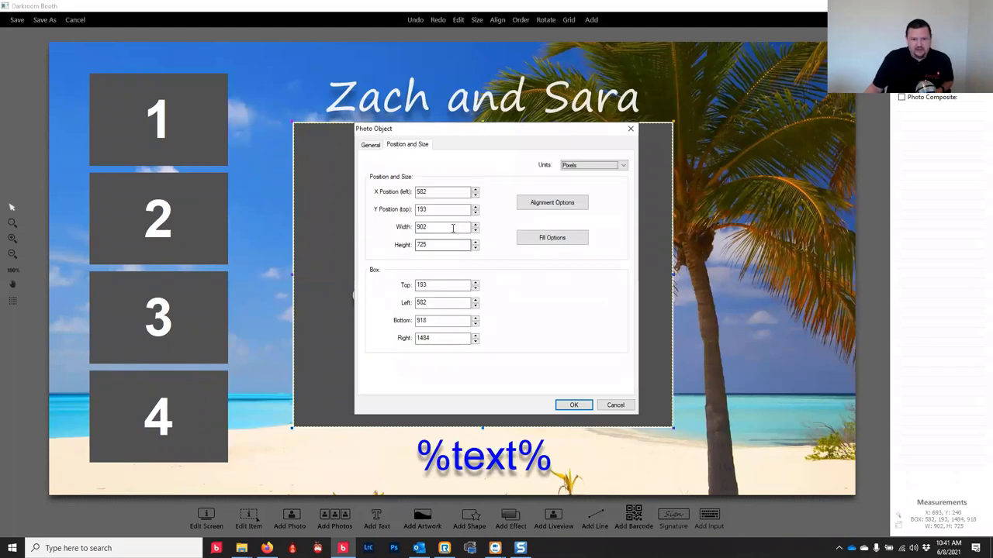
{"action": "double_click", "coordinate": [437, 245]}
{"action": "type", "text": "800"}
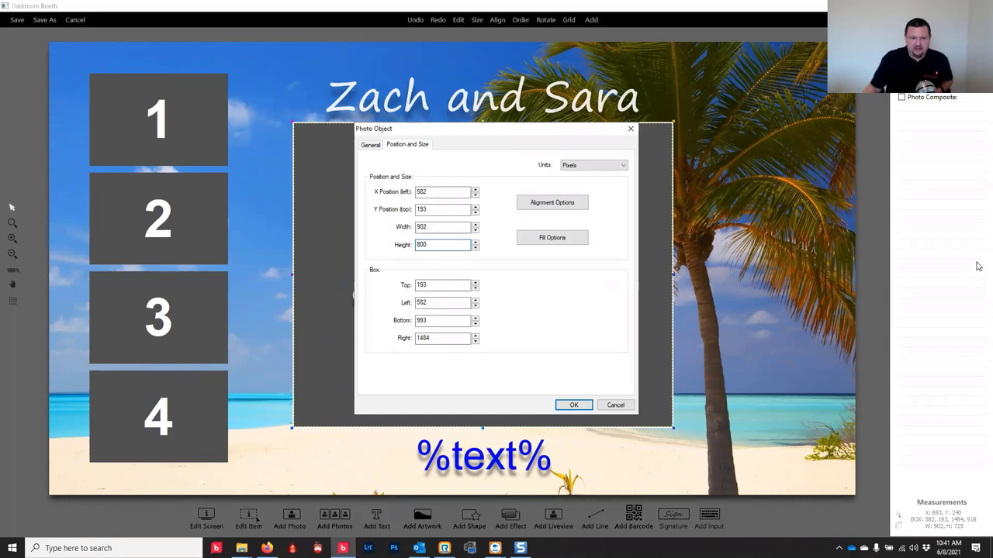
{"action": "double_click", "coordinate": [437, 227]}
{"action": "type", "text": "1000"}
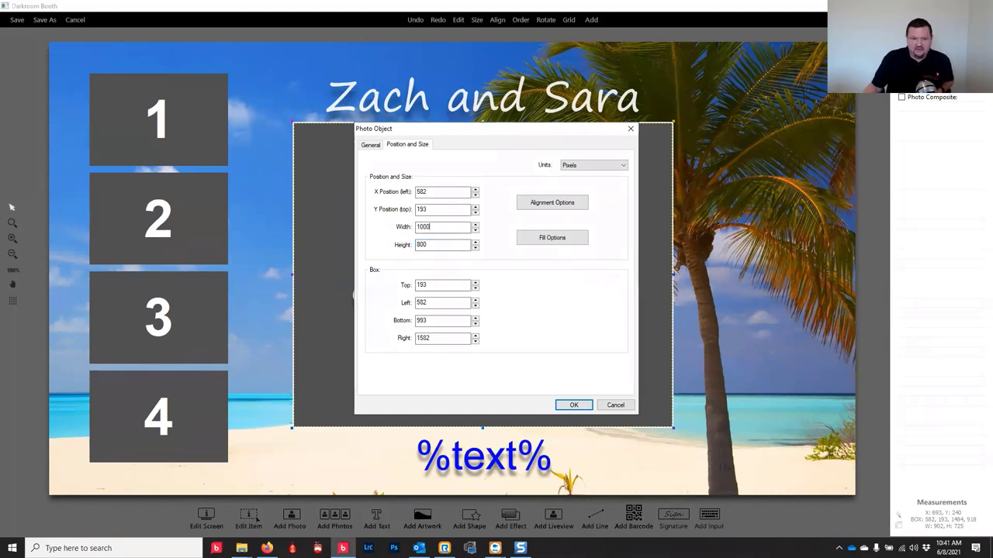
{"action": "left_click", "coordinate": [573, 404]}
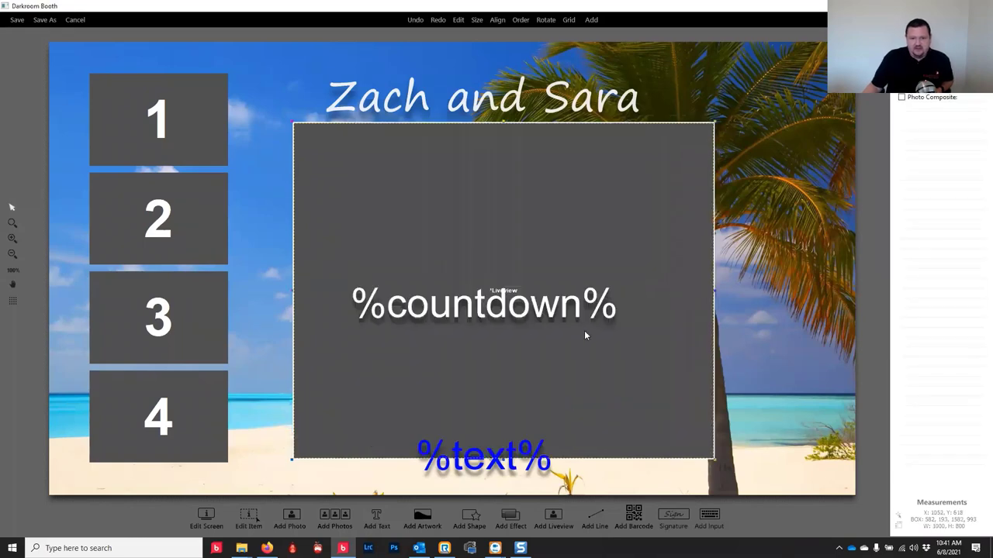
{"action": "scroll", "coordinate": [535, 318], "scroll_direction": "down", "scroll_amount": 2}
{"action": "left_click_drag", "start_coordinate": [445, 173], "coordinate": [425, 162]}
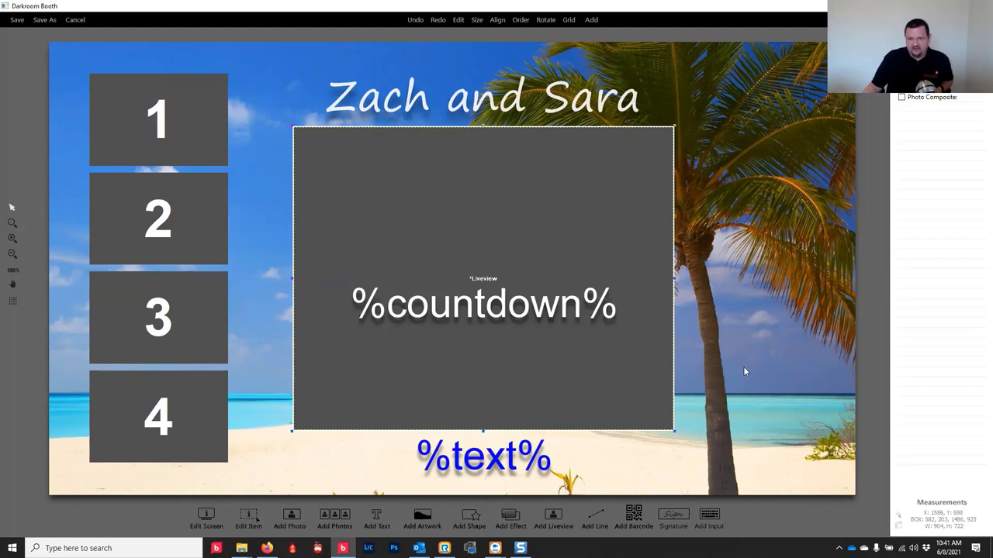
Step: Give the photo column's composite a fixed 8 x 10 Wall Picture aspect ratio
{"action": "double_click", "coordinate": [158, 134]}
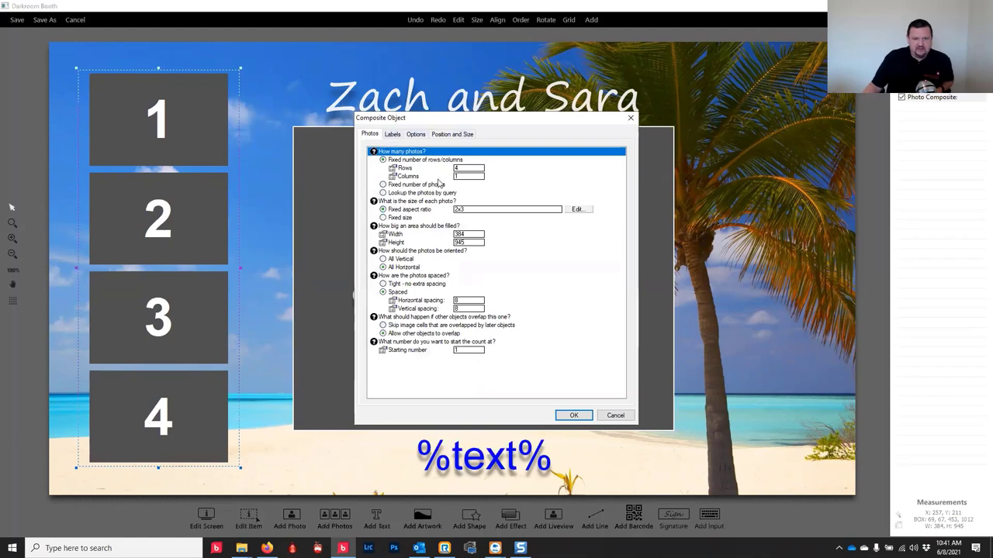
{"action": "left_click", "coordinate": [400, 218]}
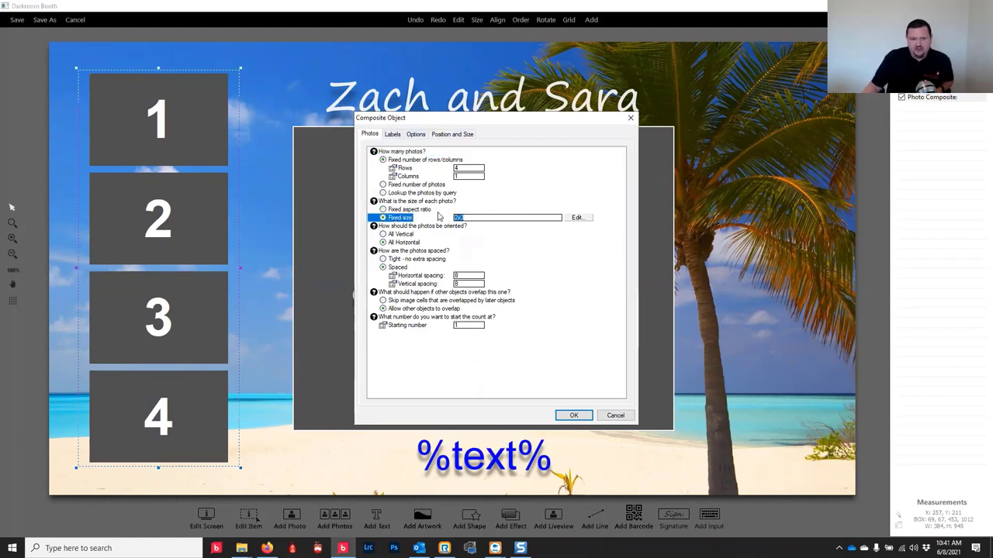
{"action": "left_click", "coordinate": [425, 211]}
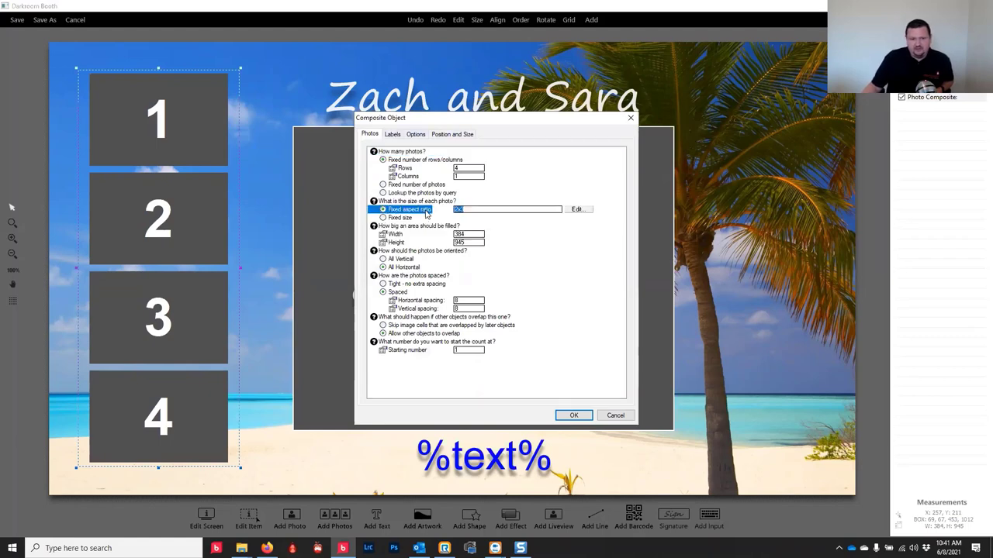
{"action": "left_click", "coordinate": [577, 209]}
{"action": "left_click", "coordinate": [516, 250]}
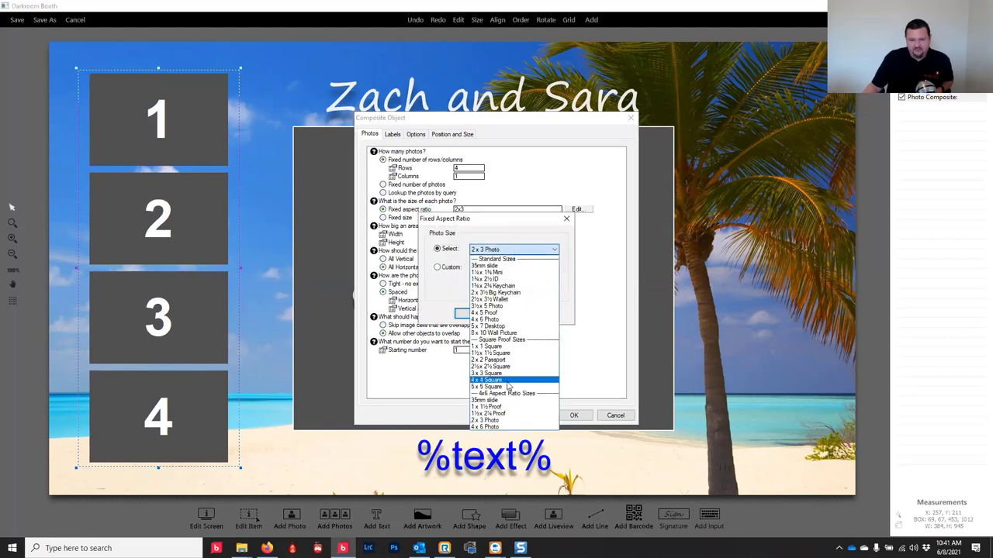
{"action": "left_click", "coordinate": [504, 333]}
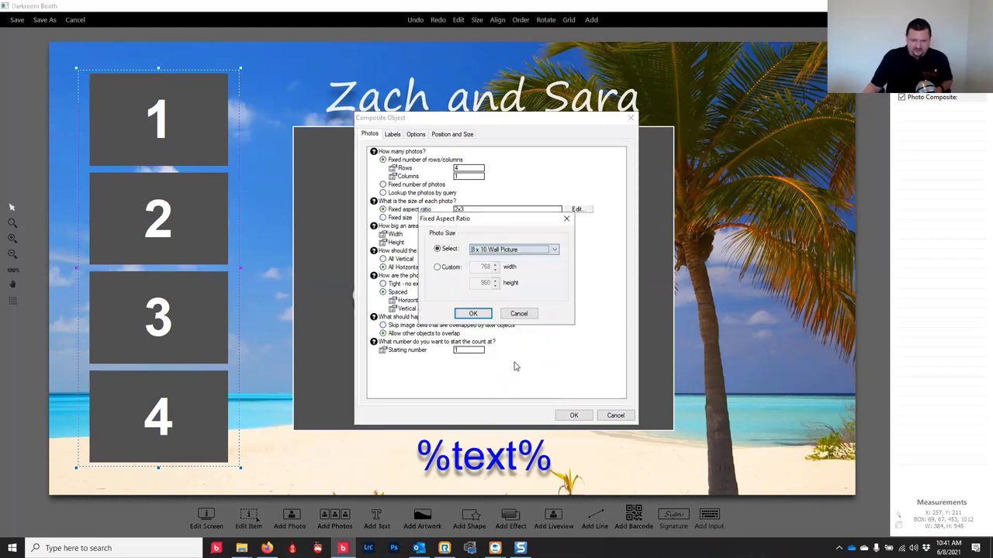
{"action": "left_click", "coordinate": [465, 314]}
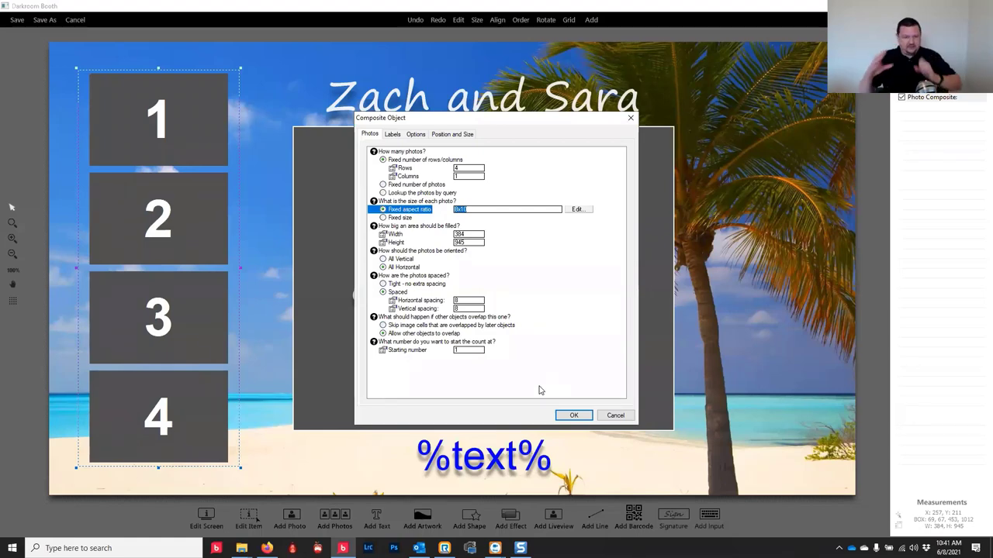
{"action": "left_click", "coordinate": [585, 418]}
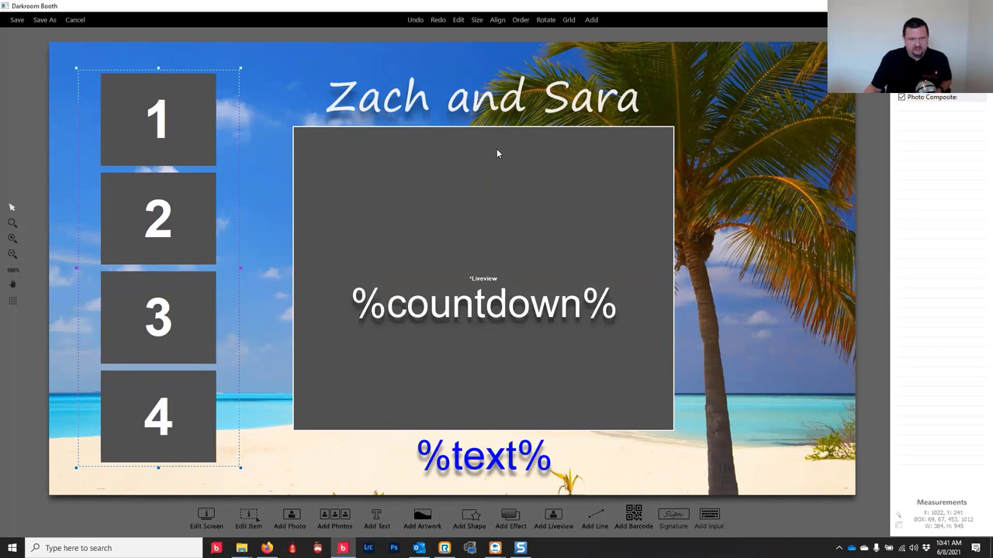
{"action": "left_click", "coordinate": [551, 158]}
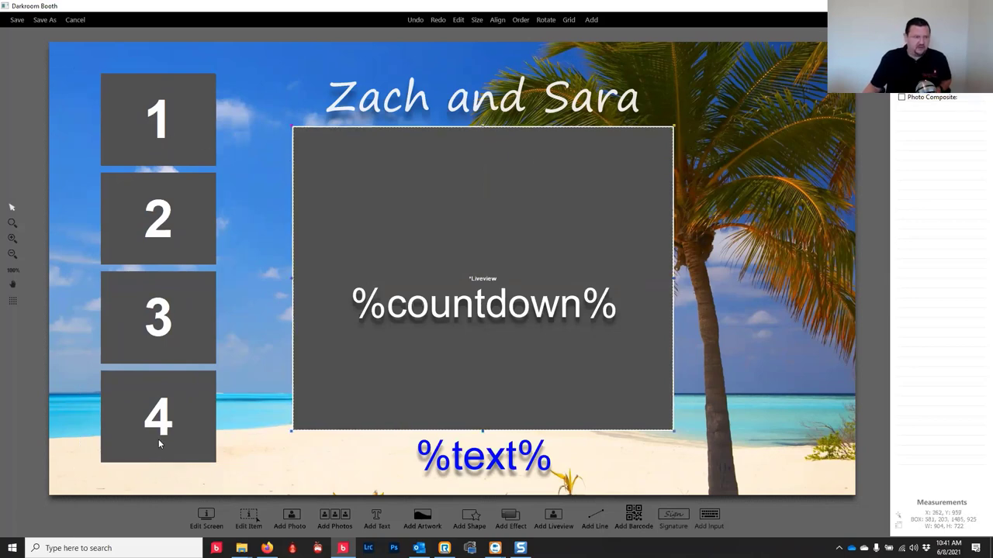
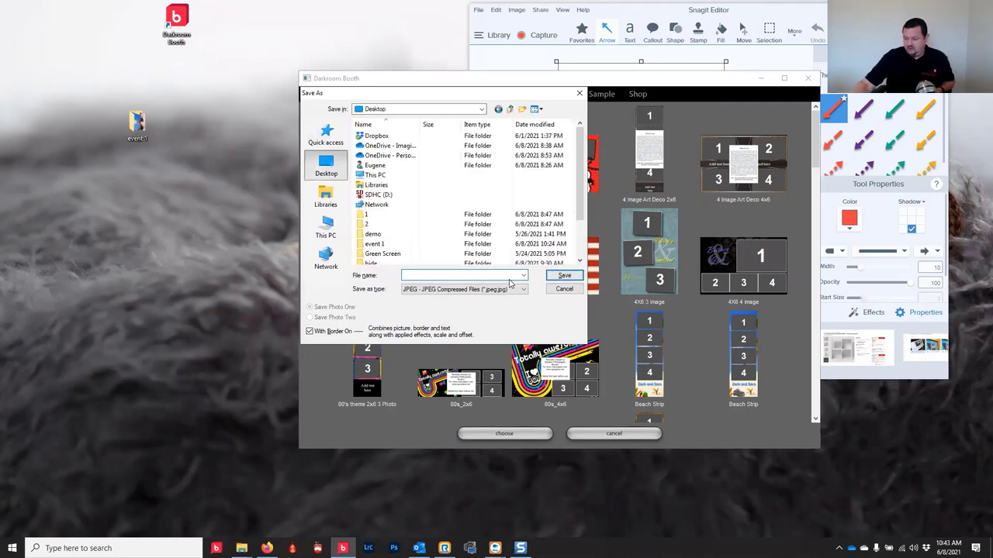
Step: Save the sample strip to the Desktop as 12.jpg, preview it in Photos, then close it
{"action": "left_click", "coordinate": [557, 276]}
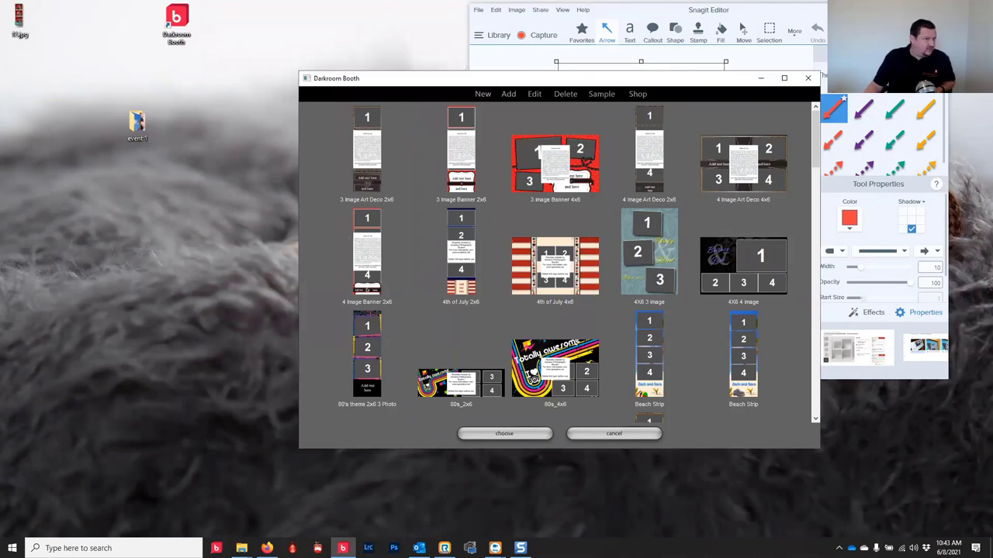
{"action": "left_click", "coordinate": [20, 20]}
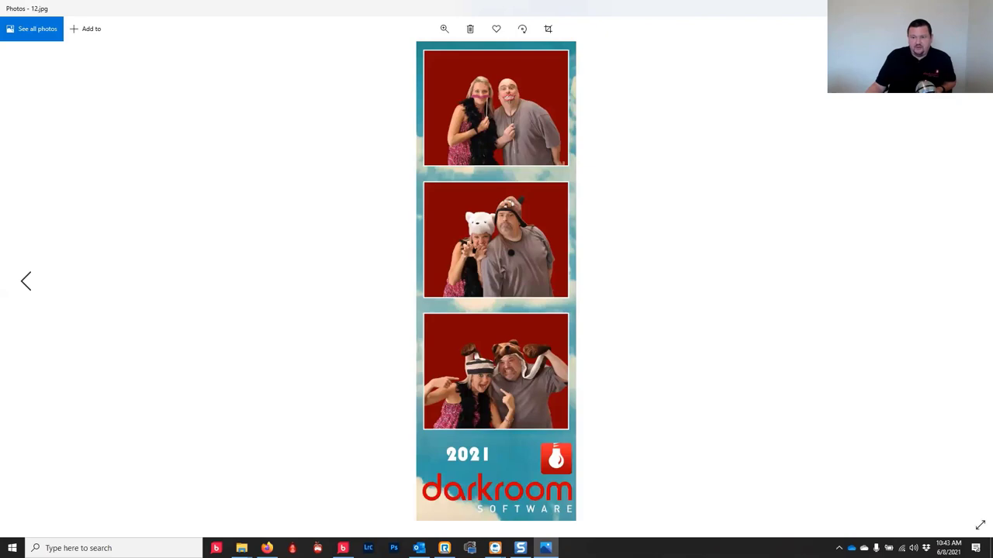
{"action": "key", "text": "alt+F4"}
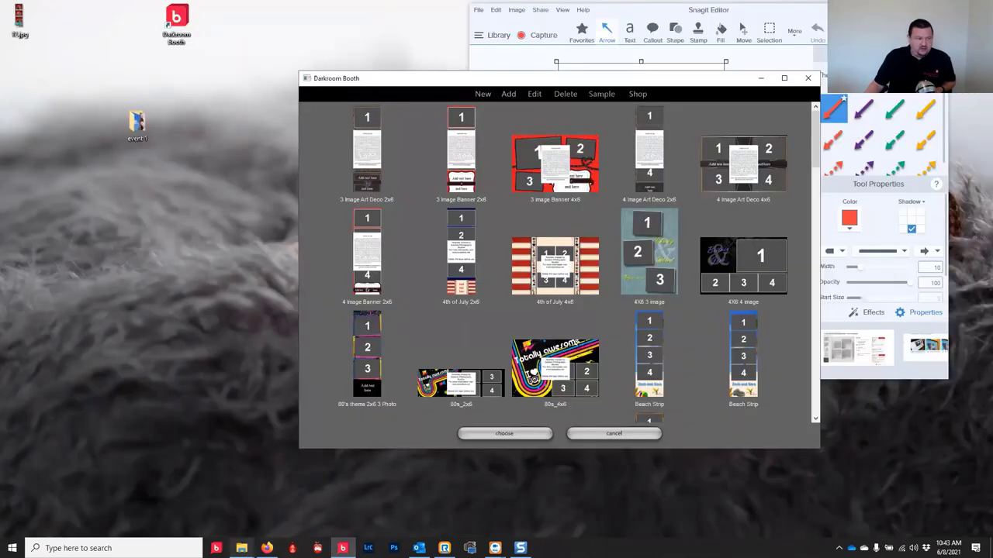
Step: Browse File Explorer to X:\SamplePhotos\Session1 to show Sample01–Sample05
{"action": "left_click", "coordinate": [241, 548]}
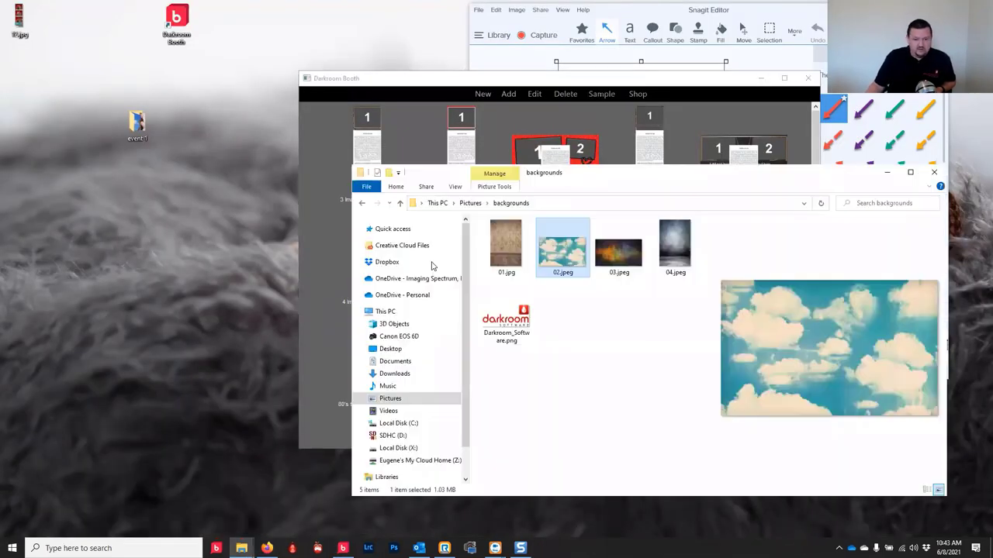
{"action": "left_click", "coordinate": [411, 424]}
{"action": "left_click", "coordinate": [410, 450]}
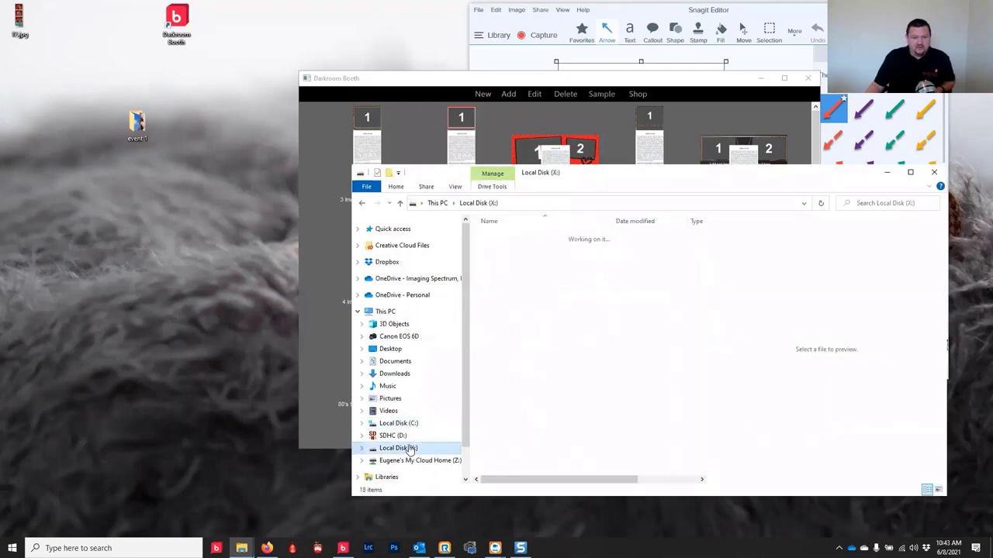
{"action": "double_click", "coordinate": [511, 335]}
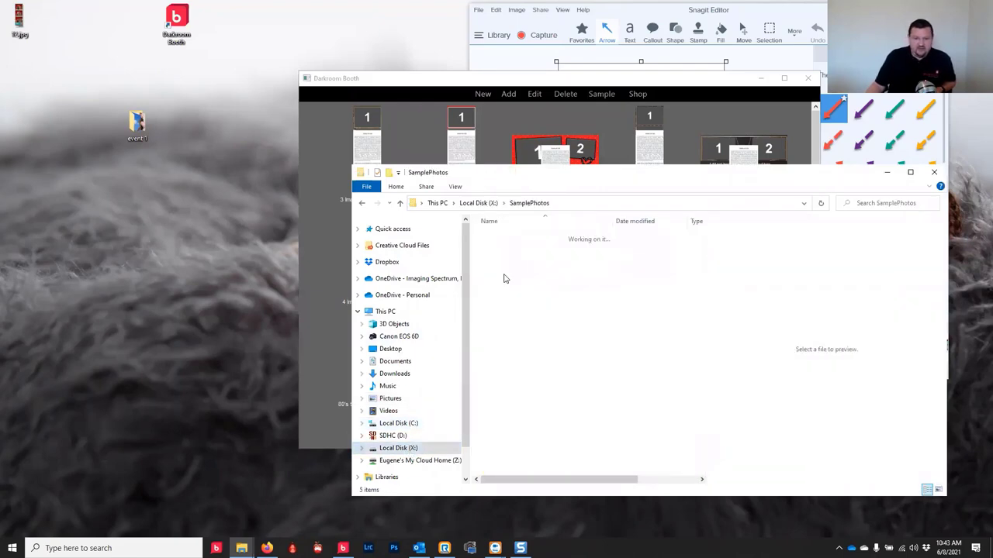
{"action": "left_click", "coordinate": [503, 262]}
{"action": "double_click", "coordinate": [505, 261]}
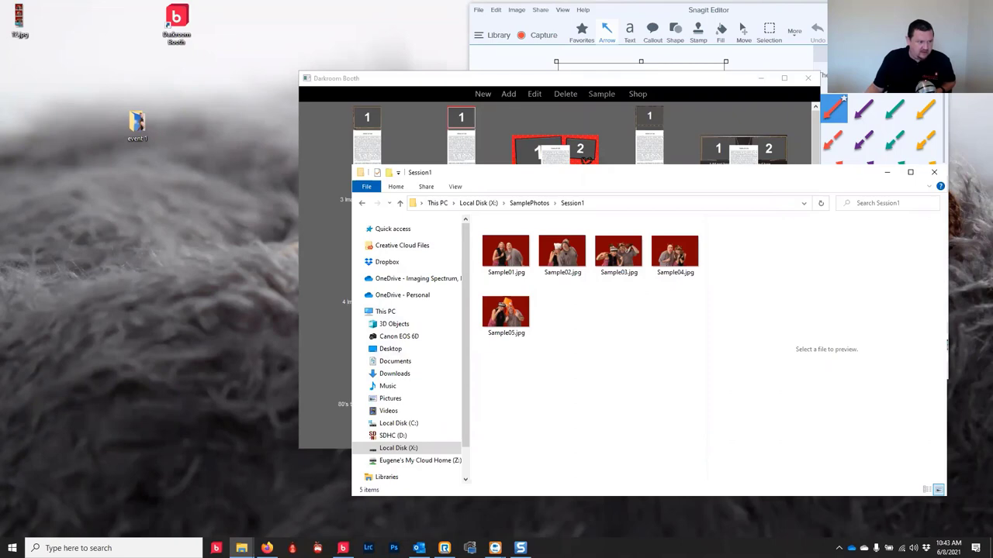
Step: Open the demo 2x6 template in the template editor
{"action": "left_click", "coordinate": [717, 85]}
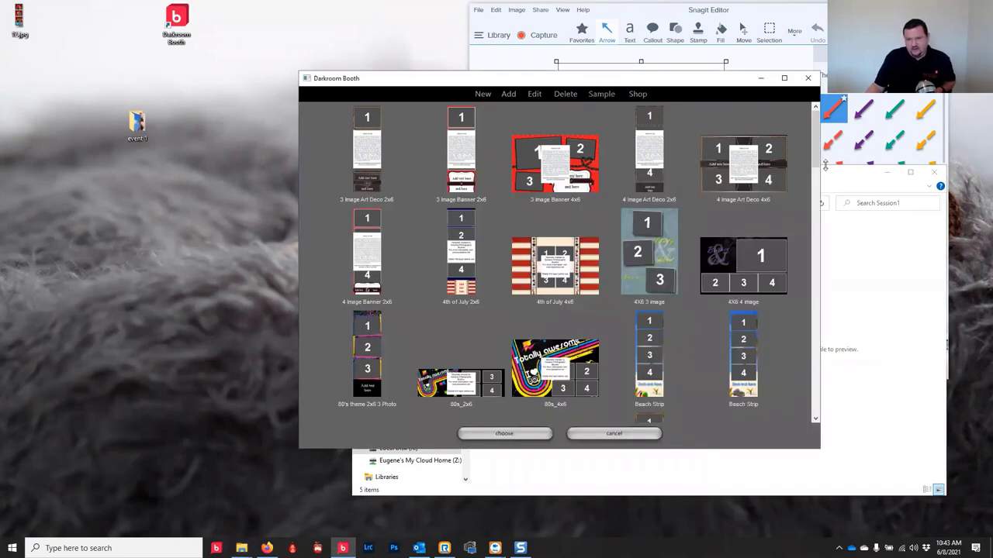
{"action": "left_click_drag", "start_coordinate": [815, 166], "coordinate": [816, 233]}
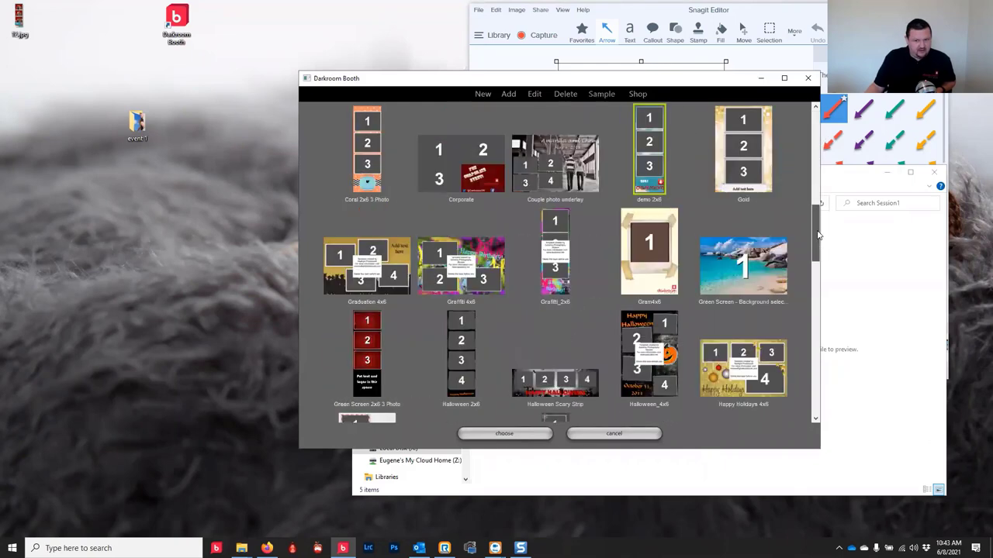
{"action": "double_click", "coordinate": [648, 159]}
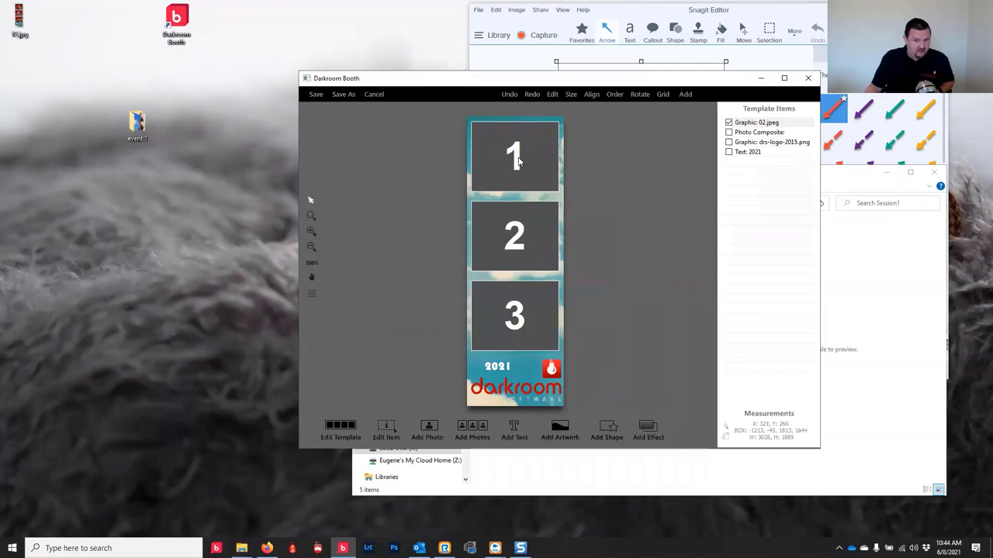
Step: Apply the pre-defined oval mask to the photo composite's three slots
{"action": "double_click", "coordinate": [518, 161]}
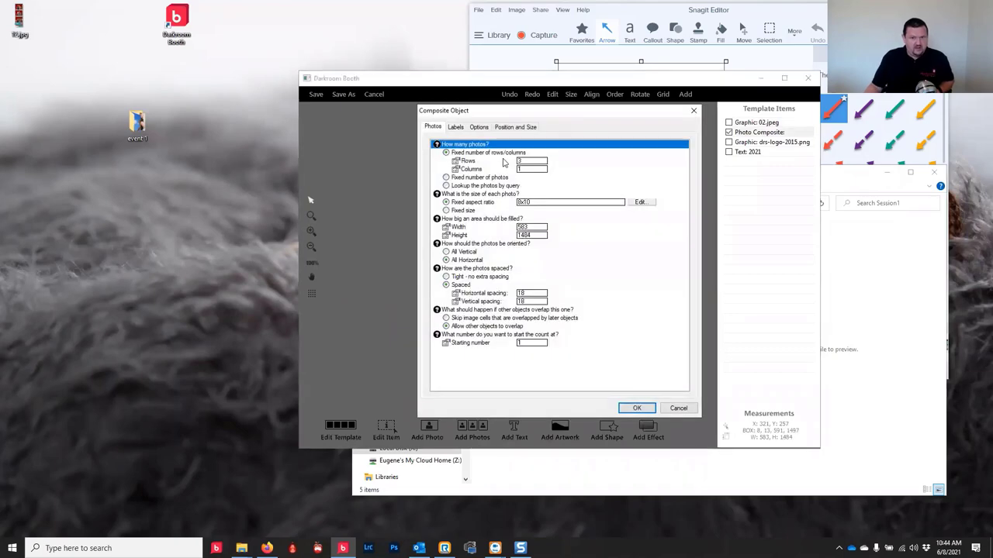
{"action": "left_click", "coordinate": [476, 127]}
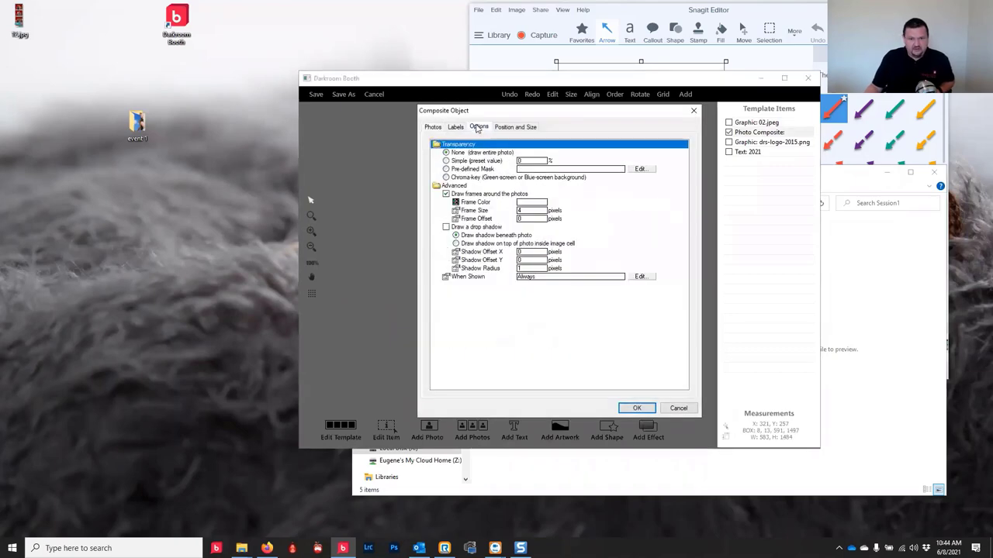
{"action": "left_click", "coordinate": [459, 169]}
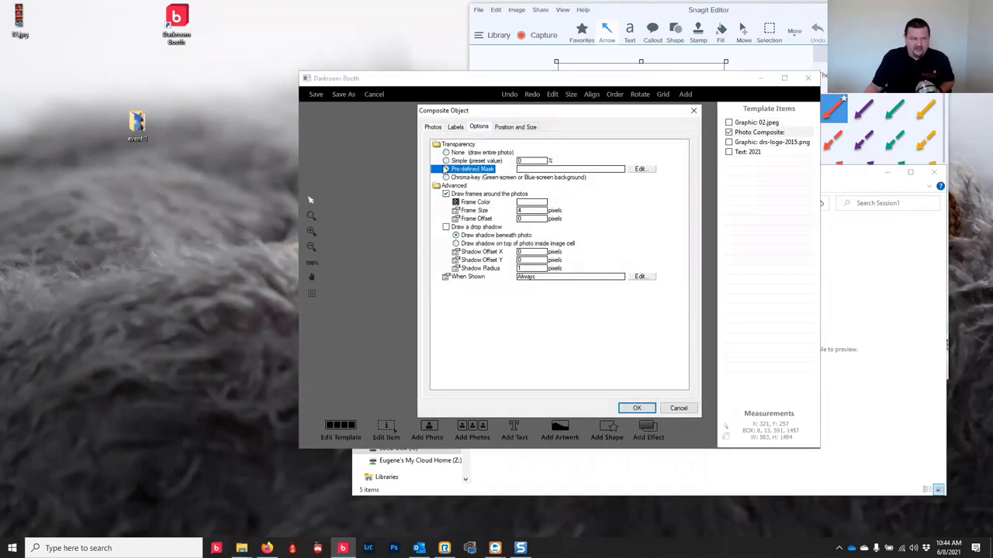
{"action": "left_click", "coordinate": [640, 170]}
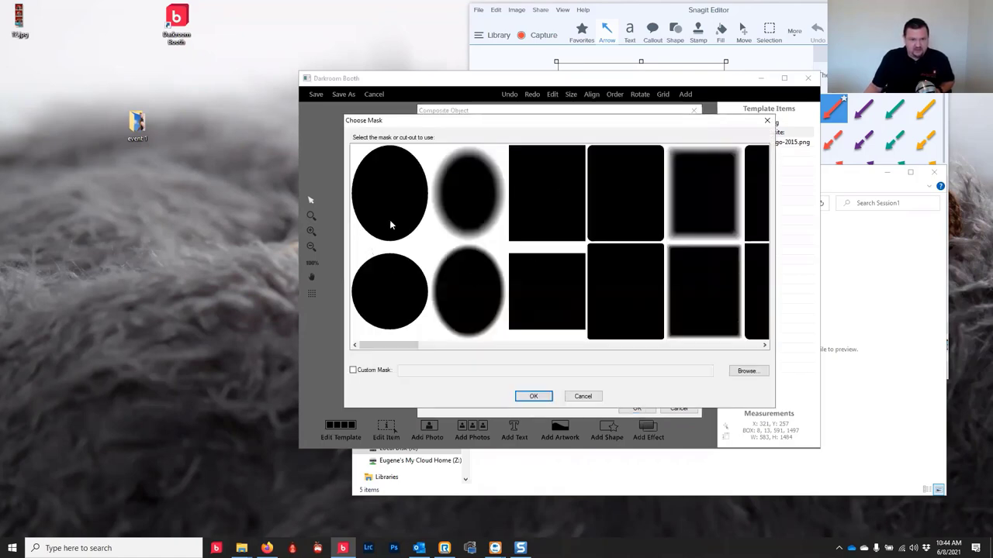
{"action": "left_click", "coordinate": [390, 224]}
{"action": "left_click", "coordinate": [533, 397]}
{"action": "left_click", "coordinate": [635, 409]}
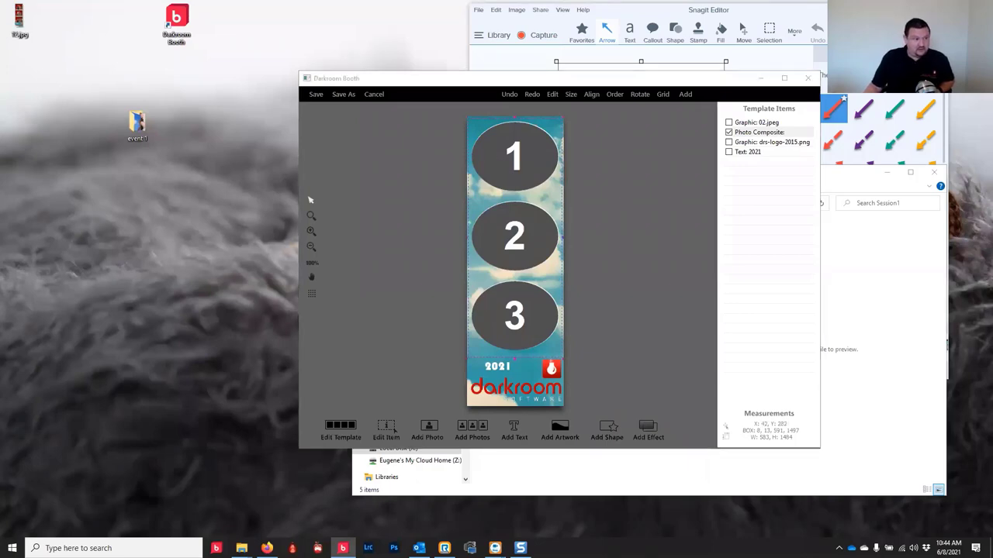
Step: Change the photo composite's pre-defined mask from the oval to Scribble Marker
{"action": "double_click", "coordinate": [502, 151]}
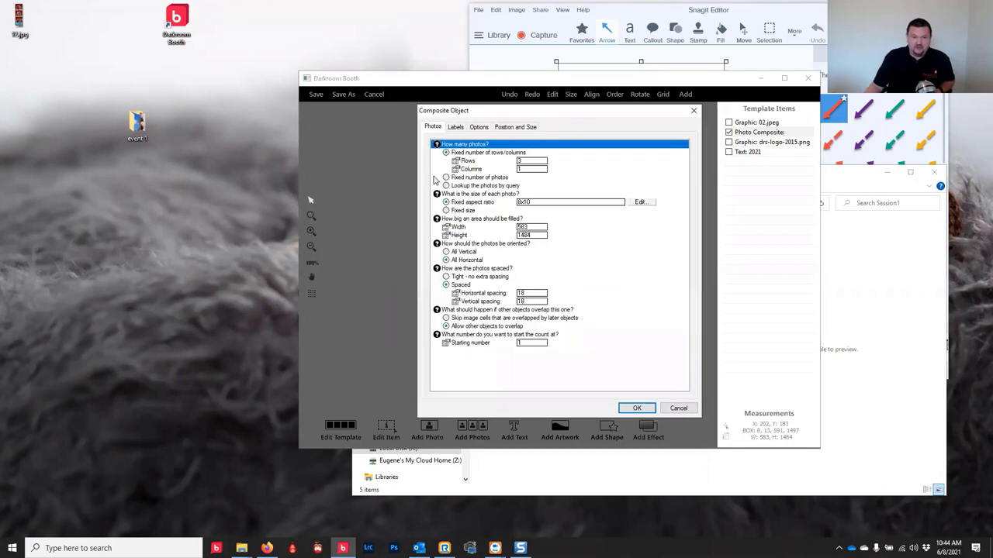
{"action": "left_click", "coordinate": [478, 128]}
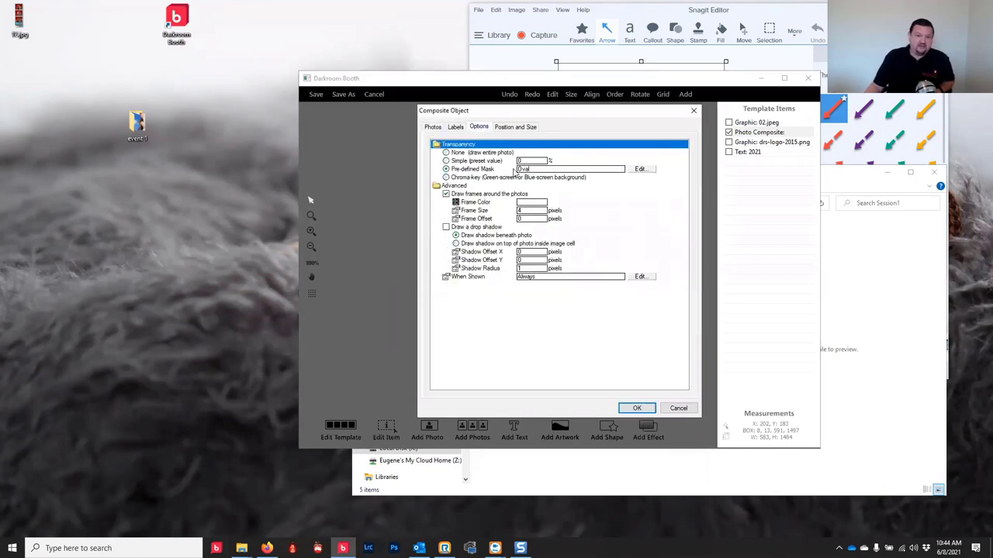
{"action": "left_click", "coordinate": [551, 170]}
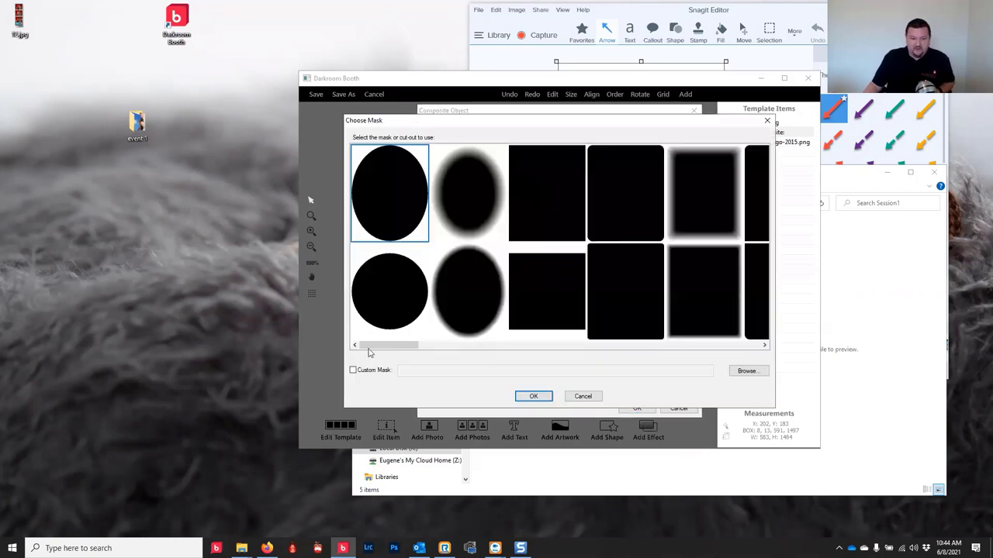
{"action": "left_click_drag", "start_coordinate": [373, 347], "coordinate": [667, 353]}
{"action": "left_click", "coordinate": [607, 177]}
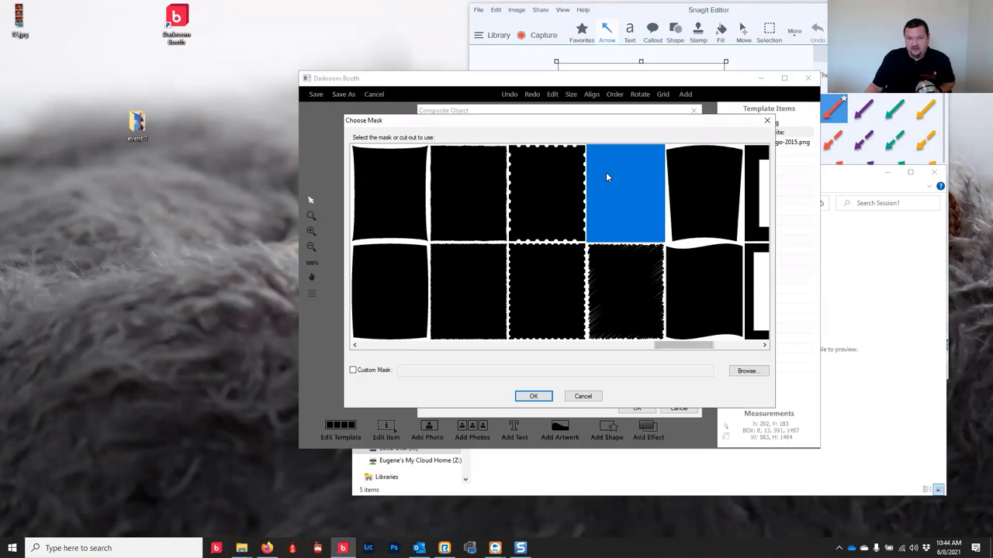
{"action": "left_click", "coordinate": [534, 398]}
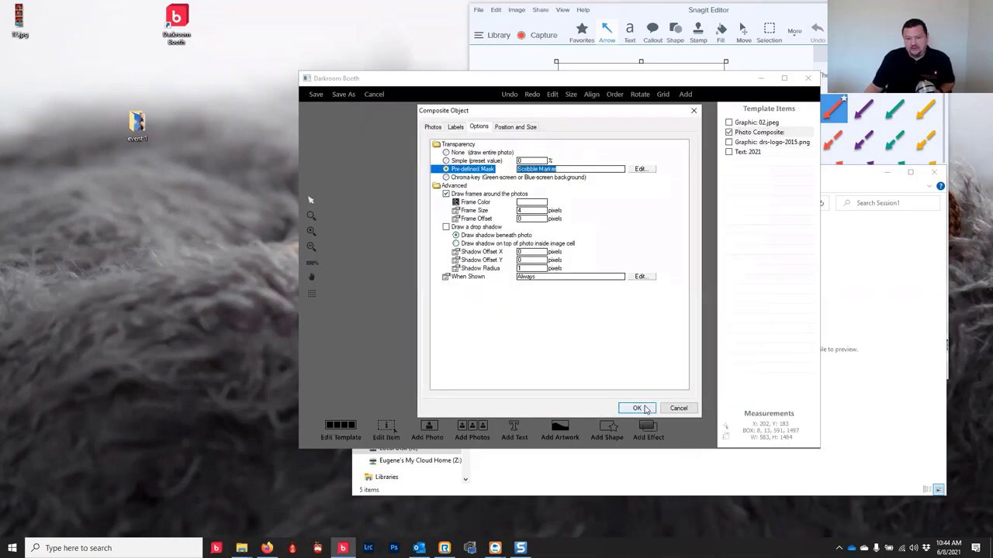
{"action": "left_click", "coordinate": [636, 409]}
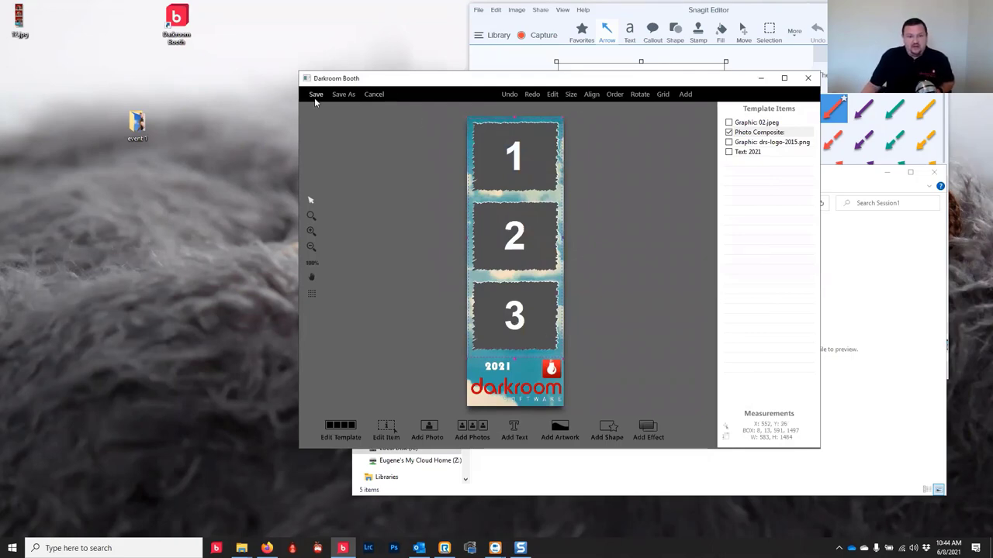
Step: Exit the editor discarding template changes, then bring up the darkroomtemplates.com store in Firefox
{"action": "left_click", "coordinate": [373, 94]}
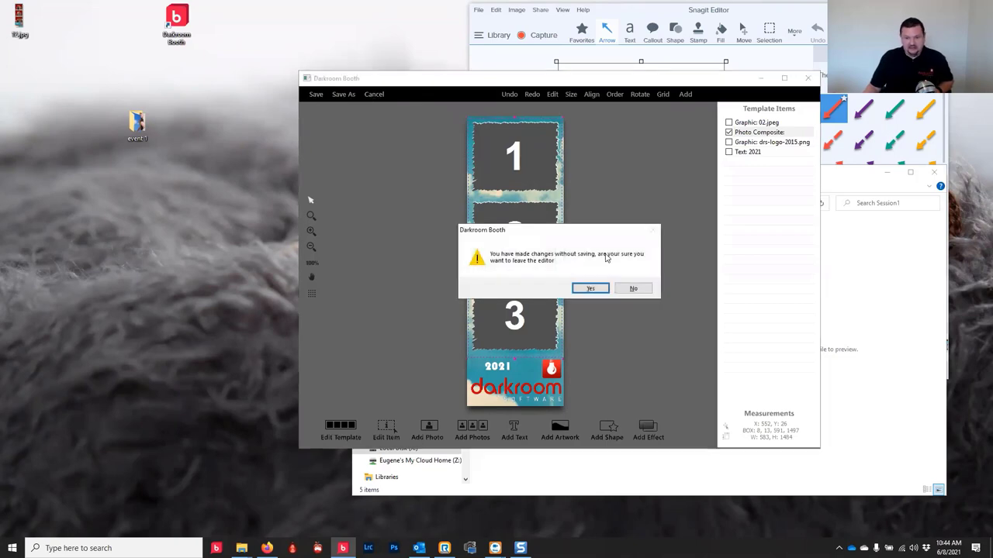
{"action": "left_click", "coordinate": [589, 288]}
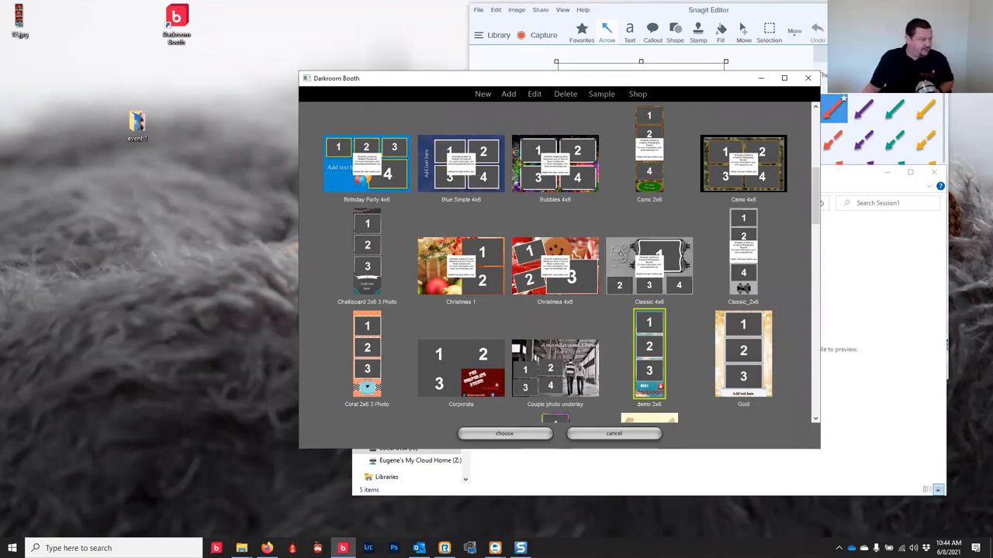
{"action": "left_click", "coordinate": [266, 549]}
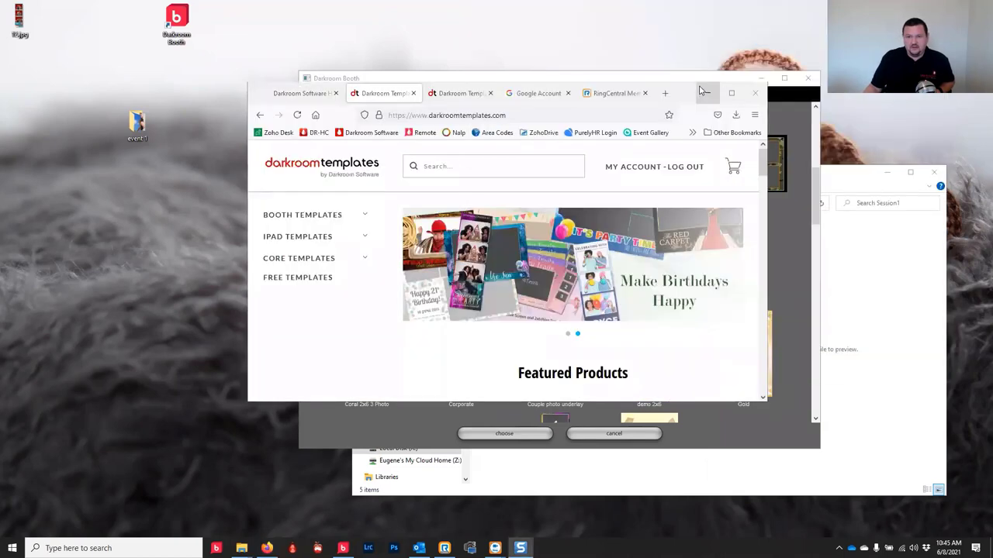
Step: Maximize the browser and open the site's FREE TEMPLATES category
{"action": "left_click", "coordinate": [732, 93]}
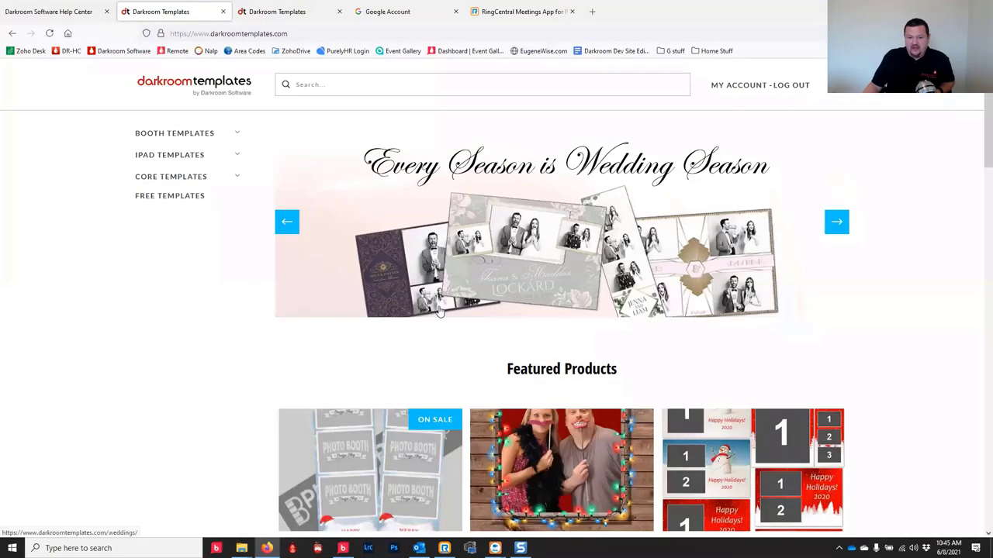
{"action": "scroll", "coordinate": [215, 455], "scroll_direction": "down", "scroll_amount": 4}
{"action": "scroll", "coordinate": [470, 422], "scroll_direction": "up", "scroll_amount": 2}
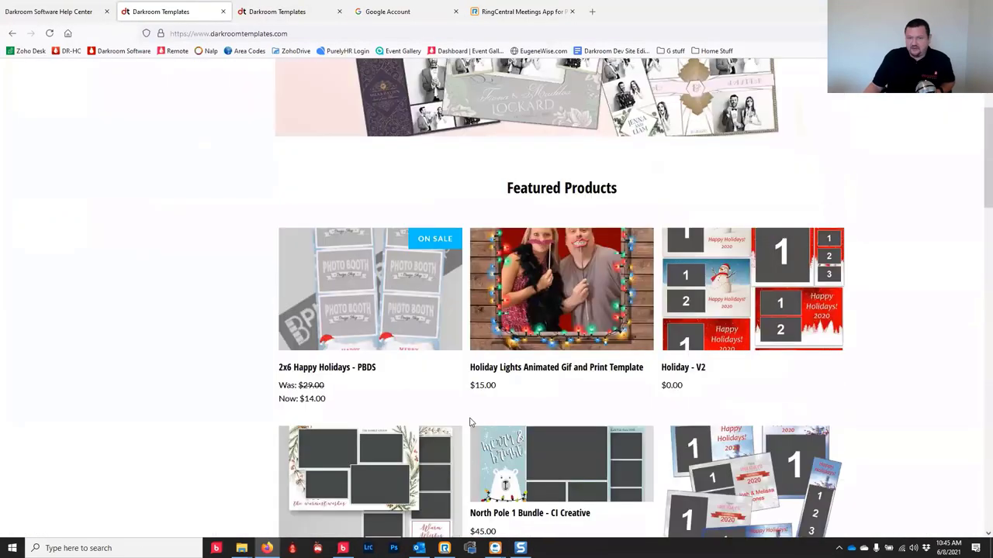
{"action": "scroll", "coordinate": [469, 423], "scroll_direction": "up", "scroll_amount": 2}
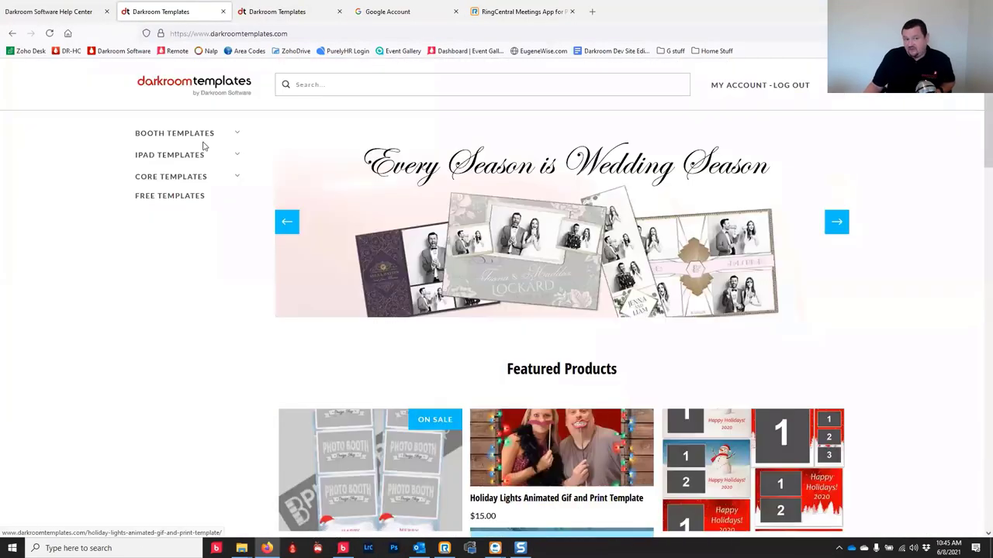
{"action": "left_click", "coordinate": [144, 198]}
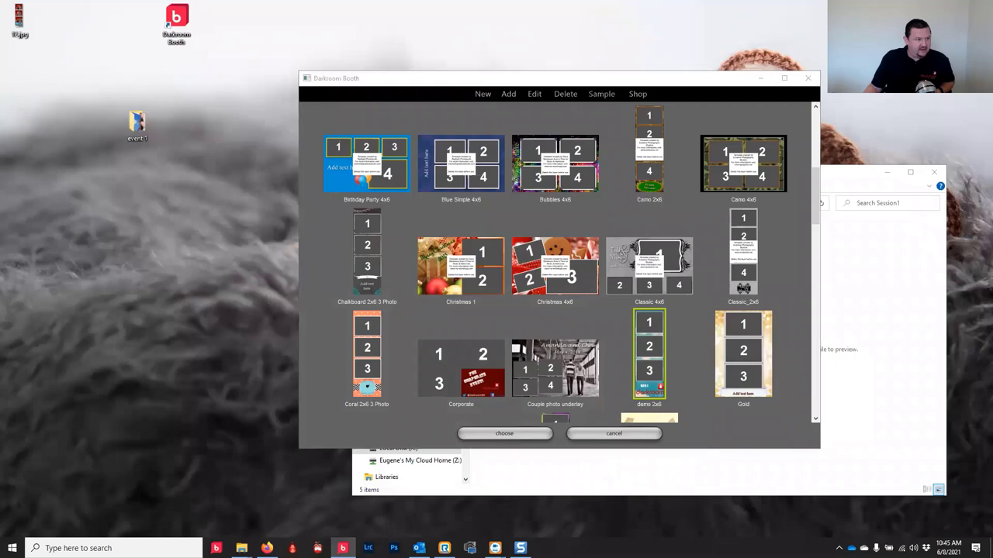
Step: Extract the downloaded template zip and move the Baby Shower and Birthday Bundle - V2 folder onto the desktop
{"action": "left_click_drag", "start_coordinate": [27, 303], "coordinate": [180, 225]}
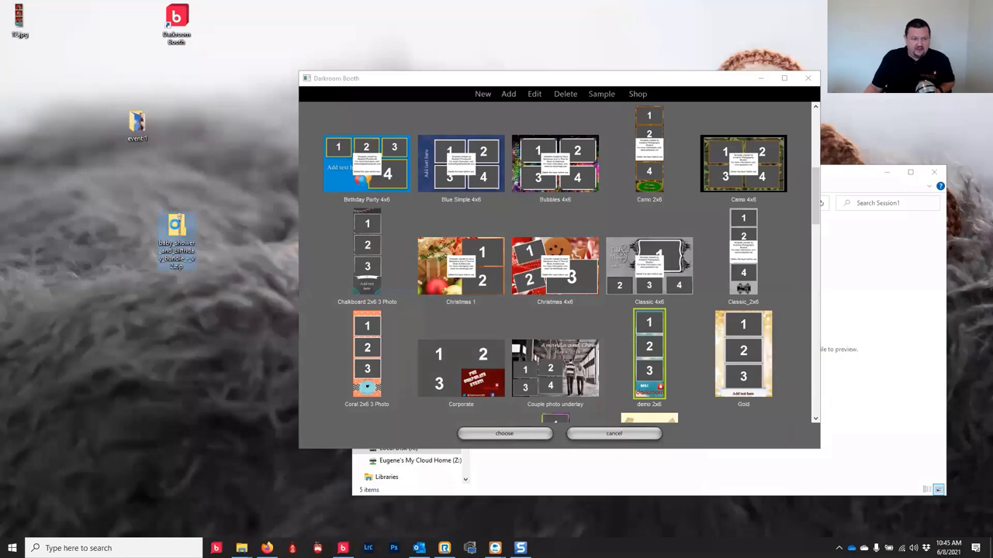
{"action": "right_click", "coordinate": [175, 230]}
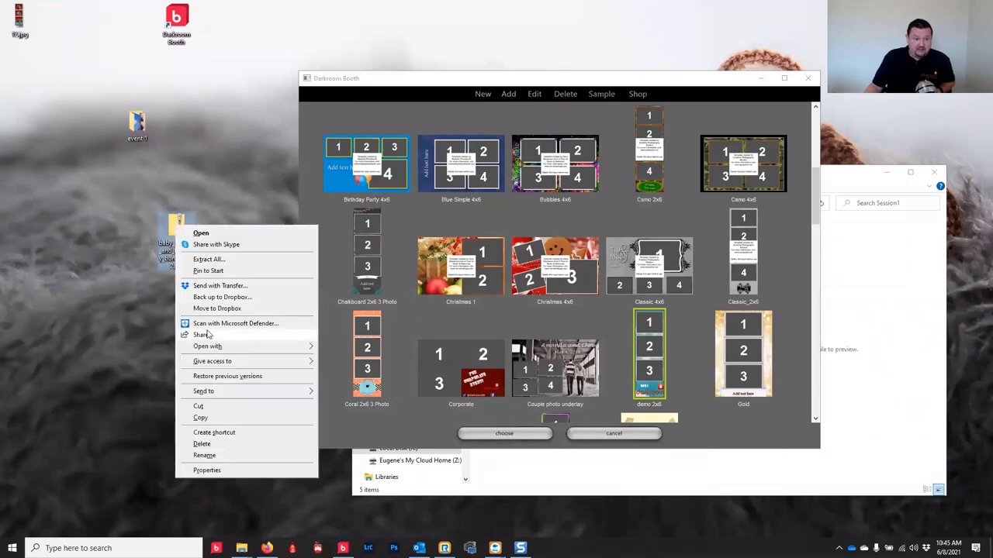
{"action": "left_click", "coordinate": [211, 260]}
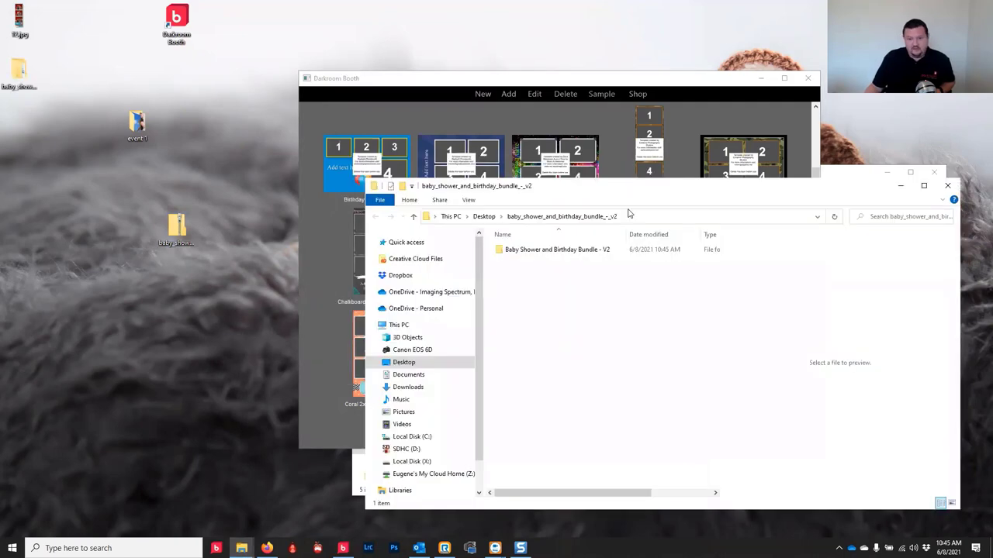
{"action": "left_click", "coordinate": [238, 138]}
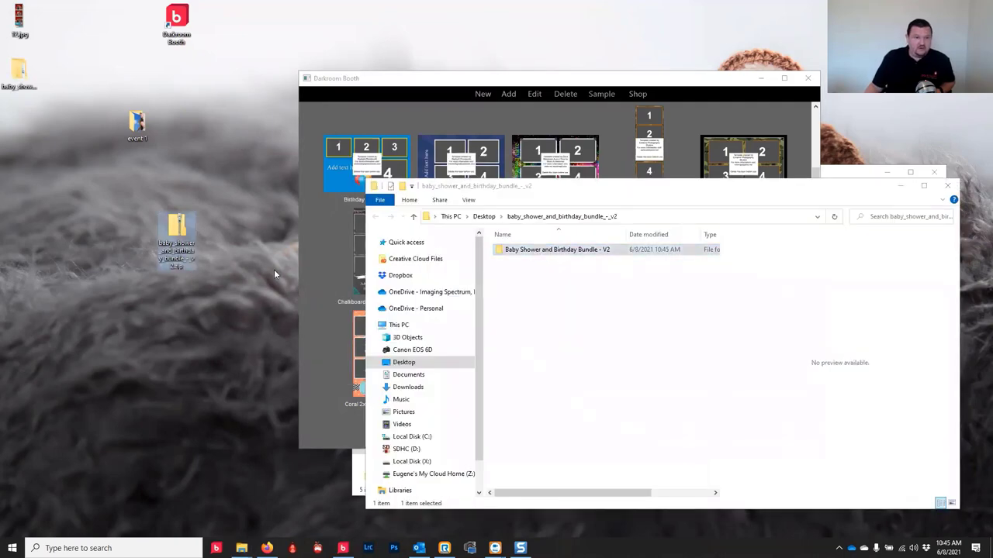
{"action": "key", "text": "ctrl+v"}
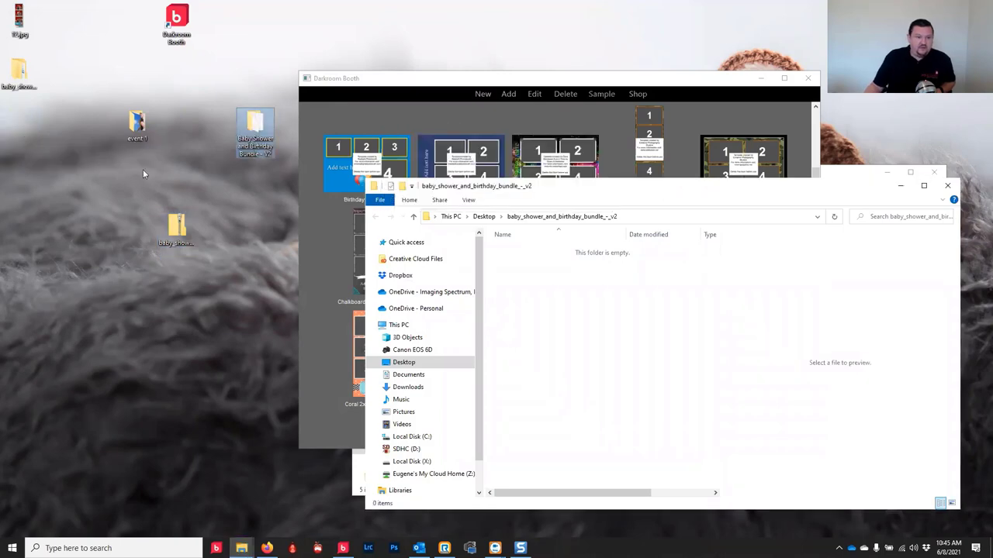
{"action": "left_click", "coordinate": [952, 186]}
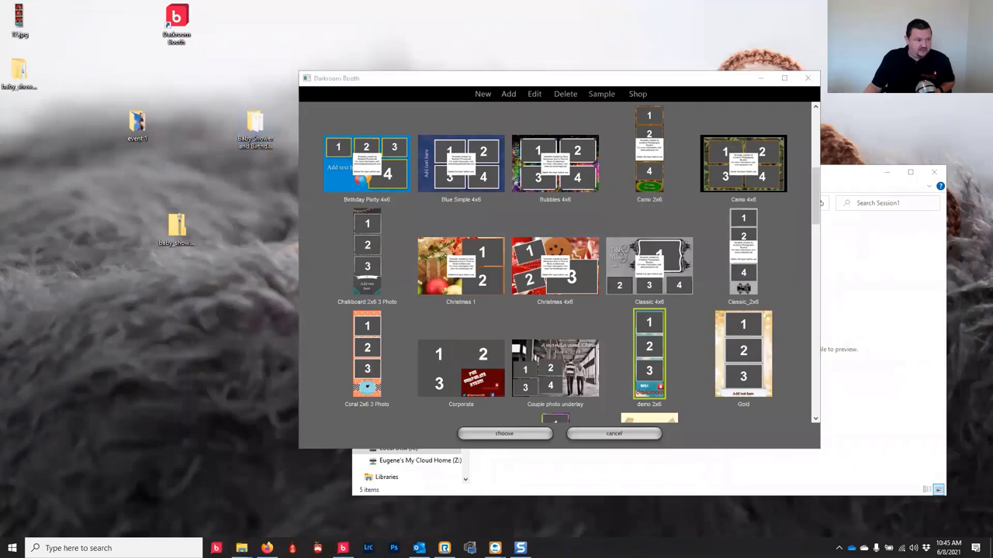
Step: Pull the .xbdr template out of photo_booth_with_special_winner.zip onto the desktop
{"action": "left_click_drag", "start_coordinate": [207, 410], "coordinate": [265, 375]}
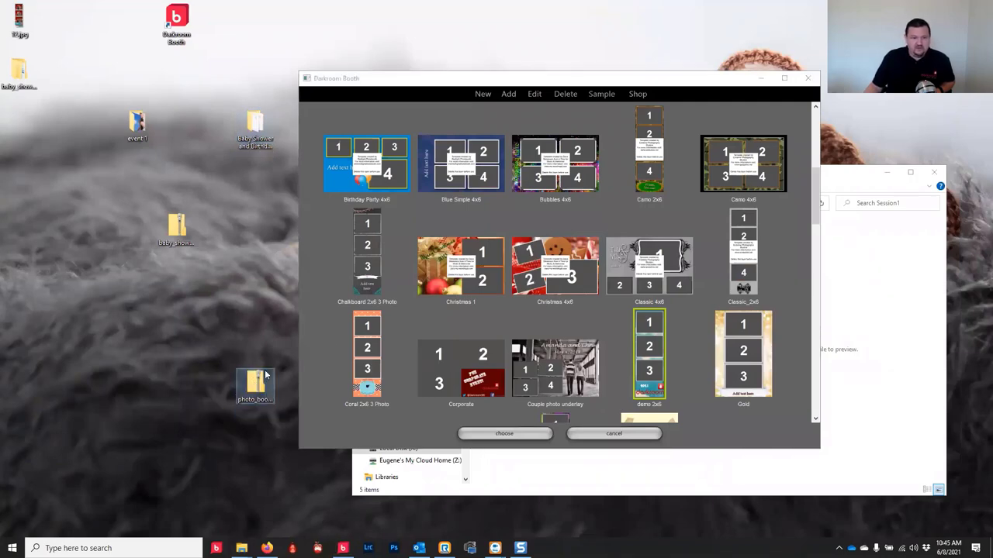
{"action": "left_click", "coordinate": [326, 339]}
{"action": "left_click_drag", "start_coordinate": [512, 264], "coordinate": [72, 246]}
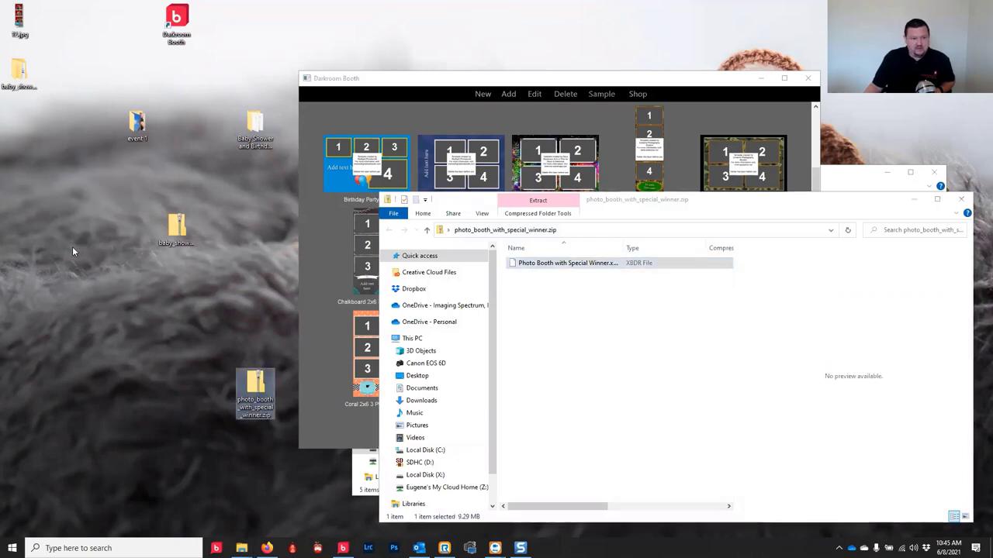
{"action": "left_click", "coordinate": [959, 201]}
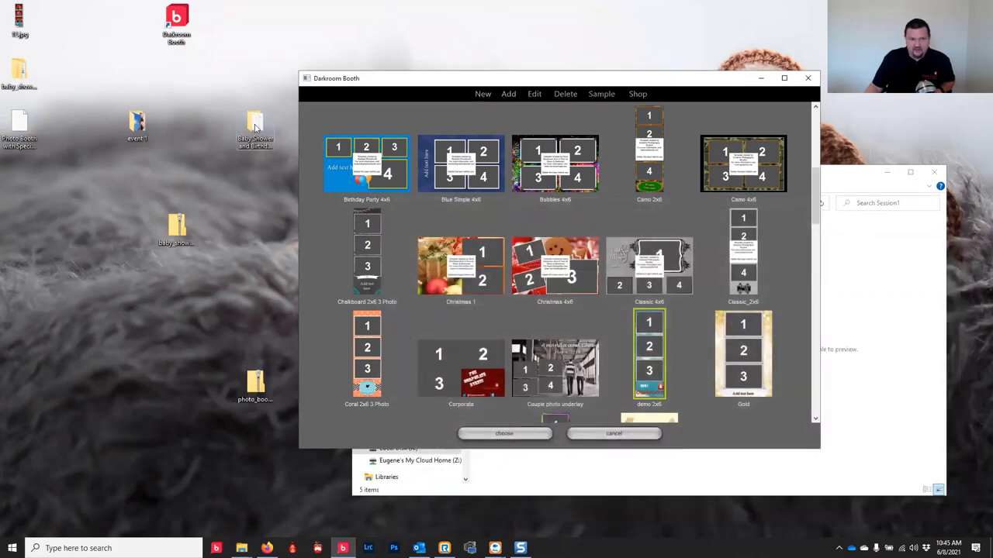
Step: Load templates from the Baby Shower and Birthday Bundle - V2 folder in the Add dialog
{"action": "left_click", "coordinate": [508, 94]}
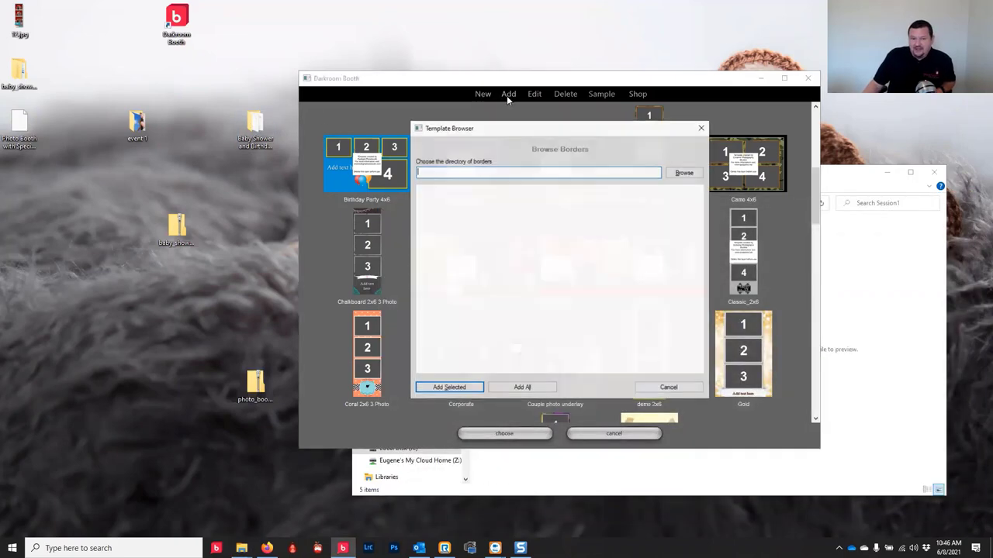
{"action": "left_click", "coordinate": [681, 173]}
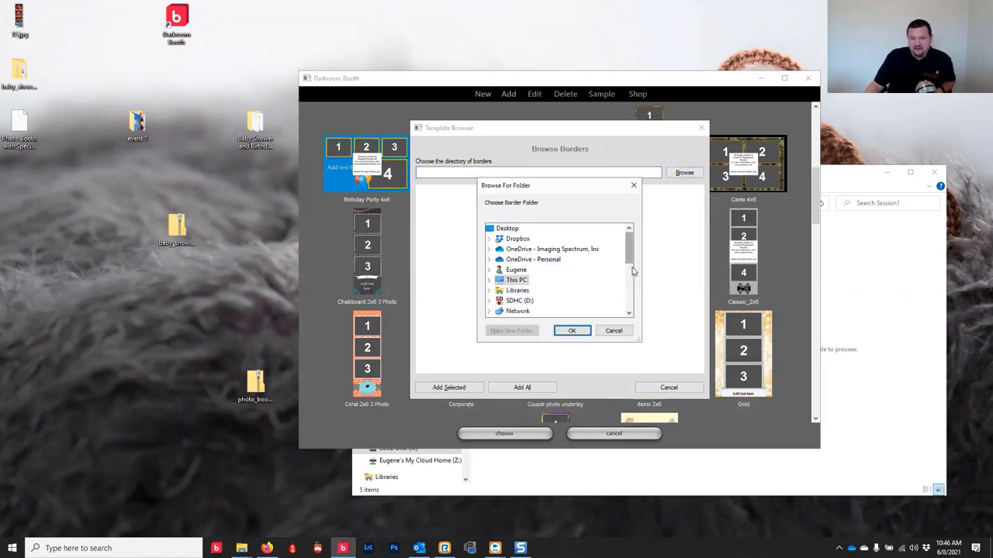
{"action": "scroll", "coordinate": [629, 313], "scroll_direction": "down", "scroll_amount": 5}
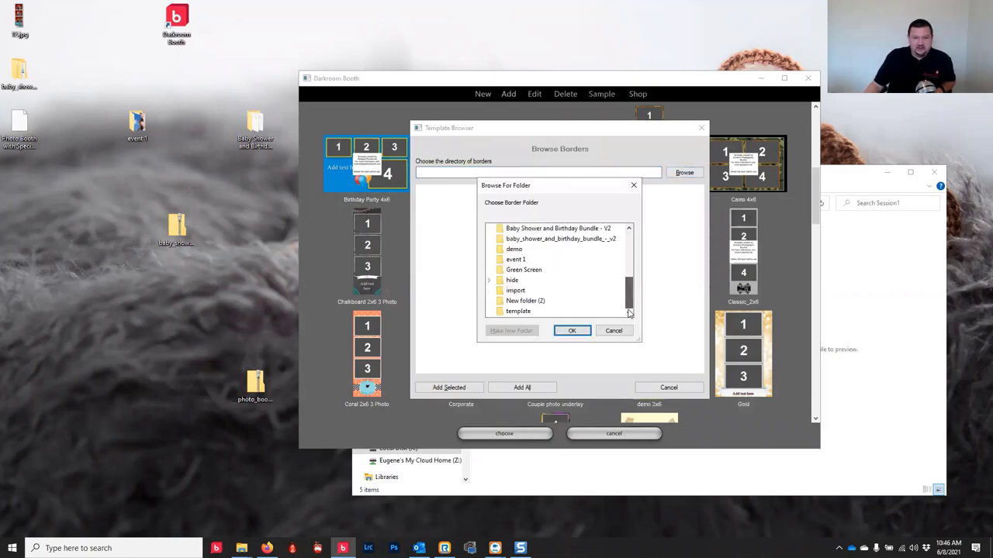
{"action": "left_click", "coordinate": [537, 241]}
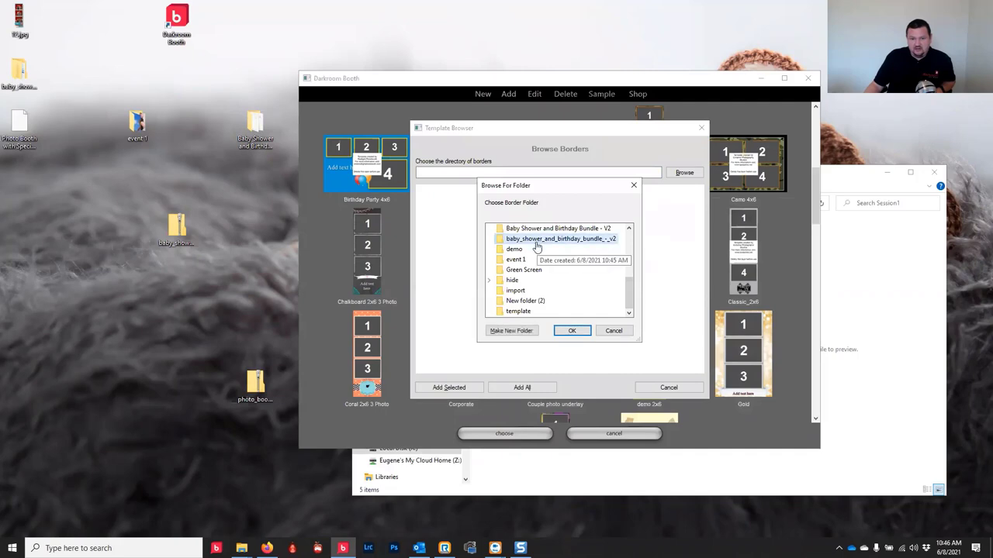
{"action": "left_click", "coordinate": [573, 331]}
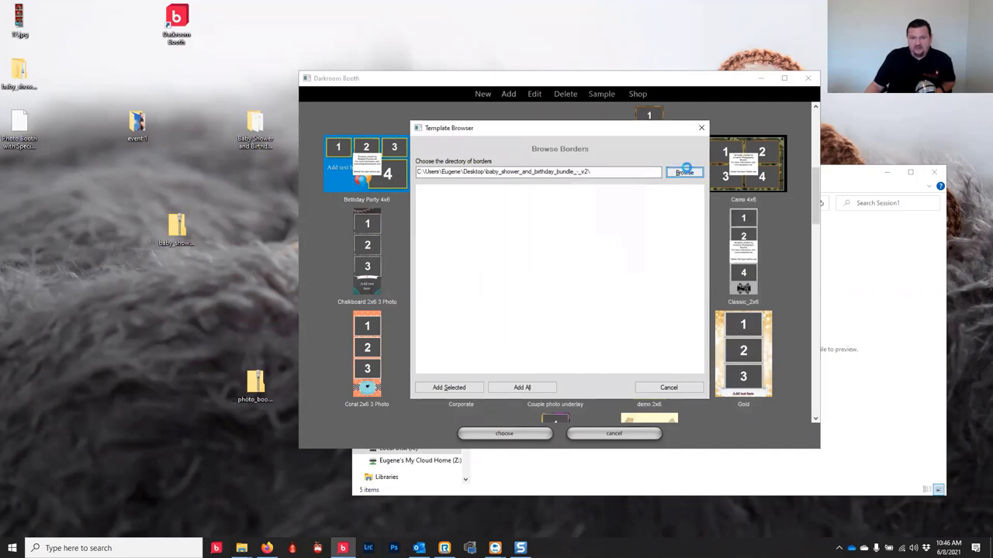
{"action": "left_click", "coordinate": [684, 172]}
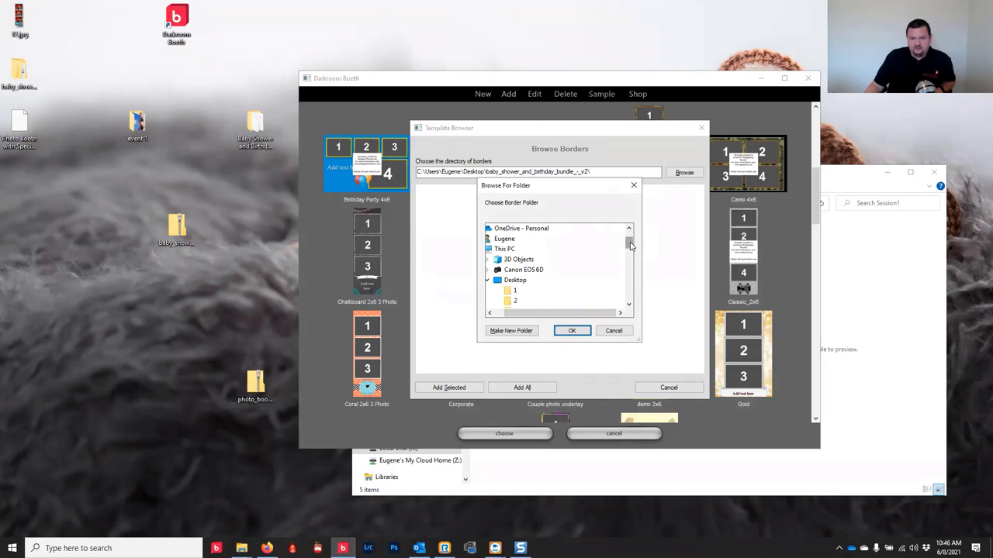
{"action": "left_click_drag", "start_coordinate": [631, 246], "coordinate": [629, 256]}
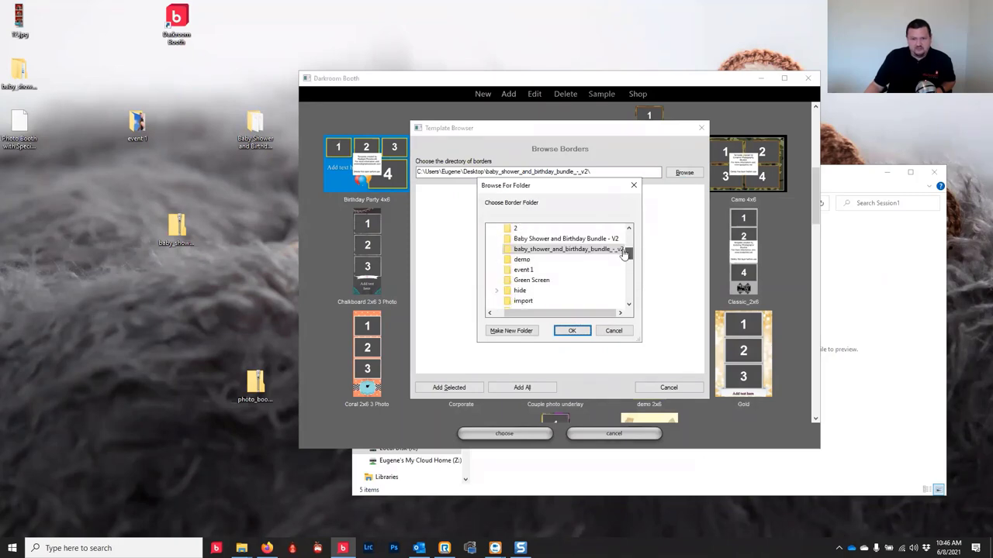
{"action": "left_click", "coordinate": [599, 240]}
{"action": "left_click", "coordinate": [572, 331]}
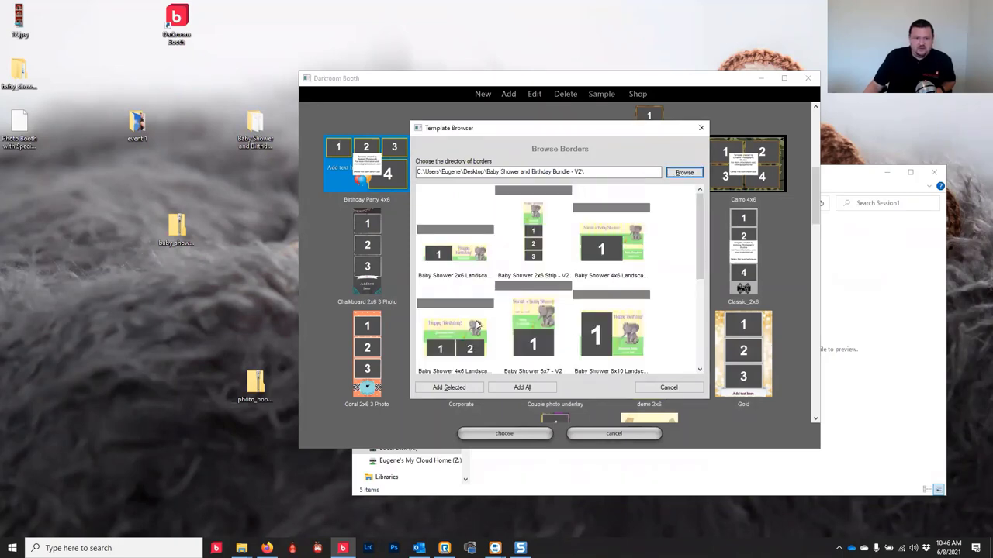
Step: Select Baby Shower 5x7 - V2 and add it to the template library
{"action": "left_click", "coordinate": [436, 267]}
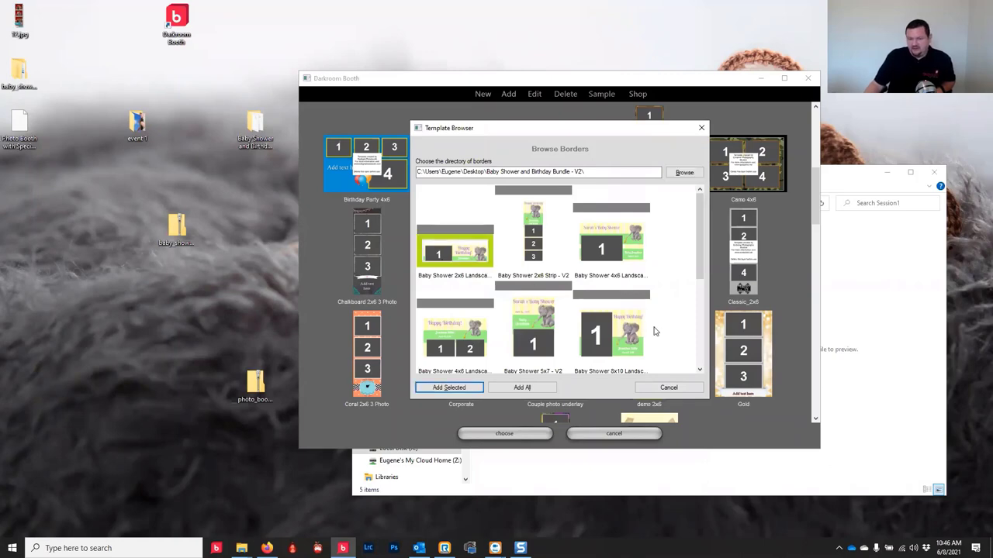
{"action": "left_click", "coordinate": [546, 318]}
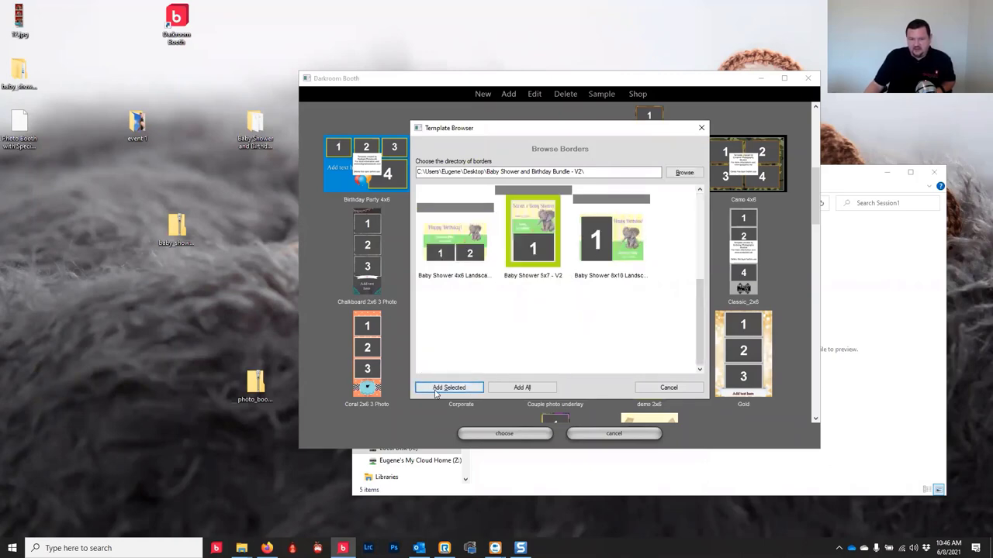
{"action": "left_click", "coordinate": [442, 391]}
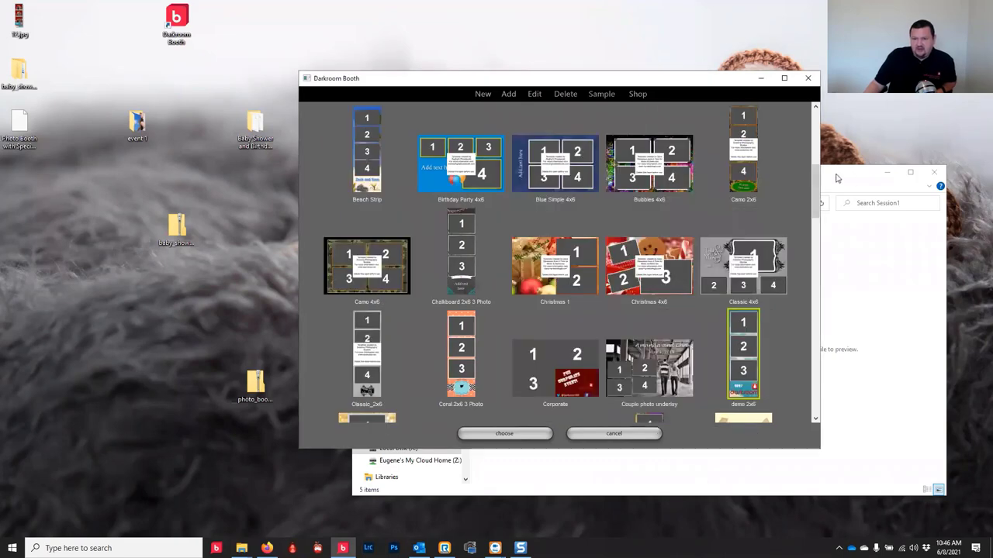
Step: Copy all six Baby Shower V2 .xbdr files into X:\BoothTemplates, replacing the existing 5x7 - V2
{"action": "left_click", "coordinate": [853, 181]}
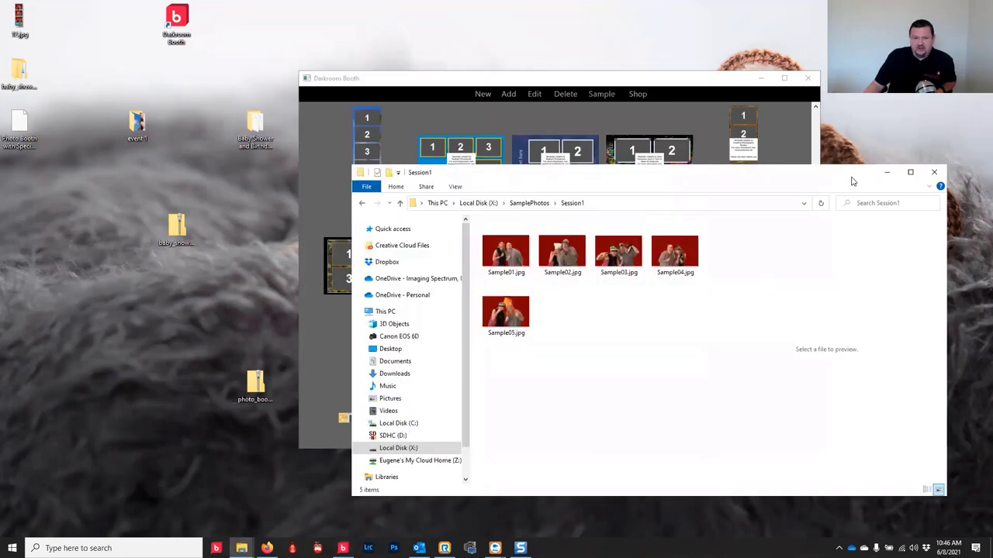
{"action": "left_click", "coordinate": [484, 203]}
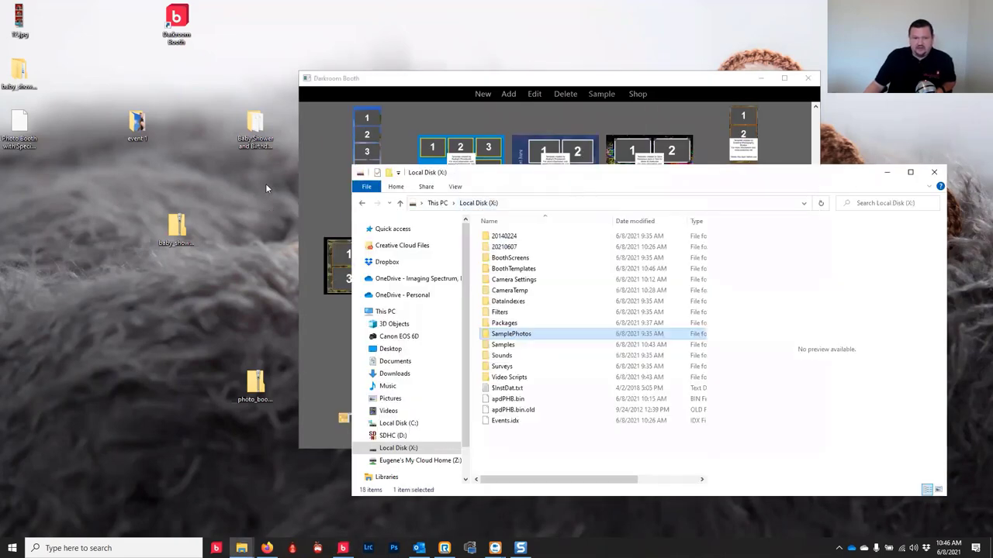
{"action": "double_click", "coordinate": [514, 269]}
{"action": "double_click", "coordinate": [253, 124]}
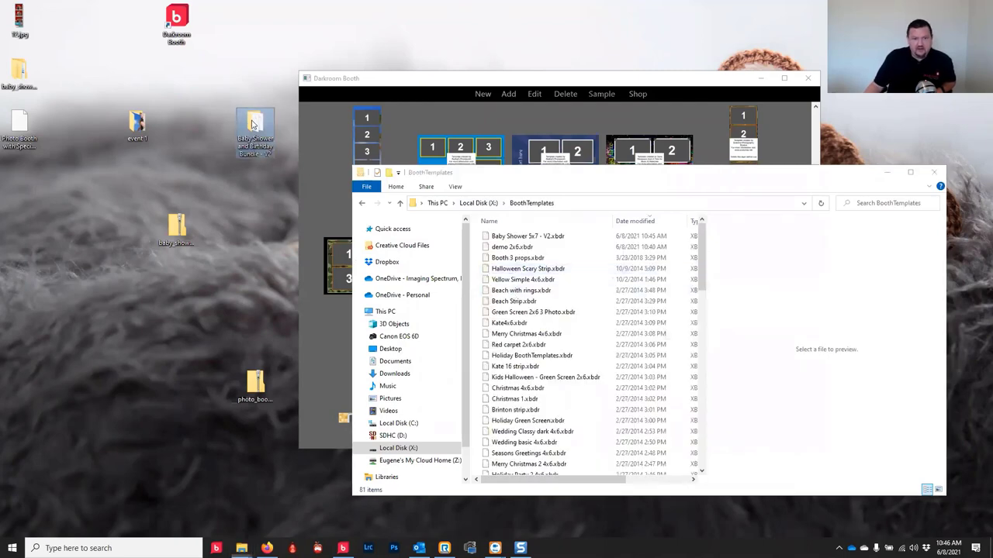
{"action": "left_click_drag", "start_coordinate": [583, 172], "coordinate": [586, 441]}
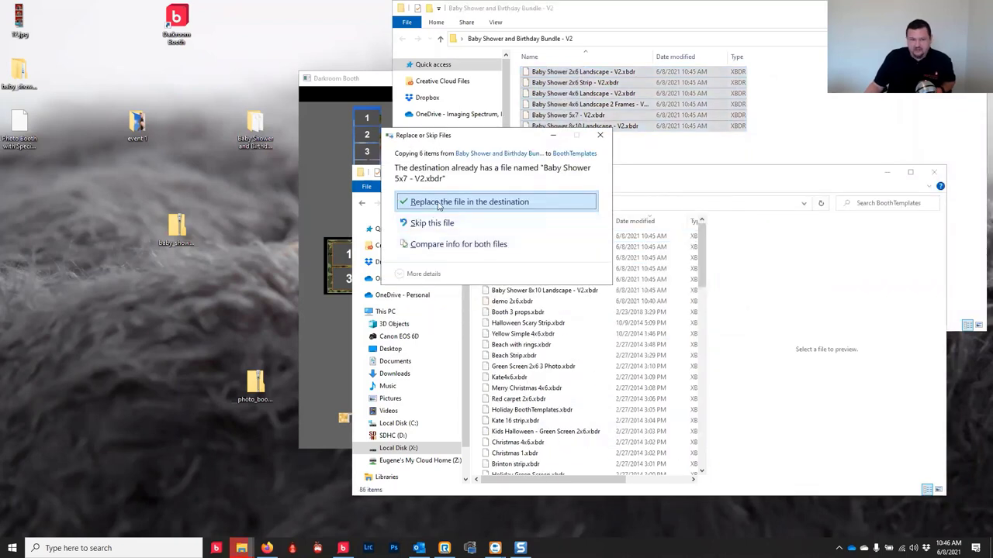
{"action": "left_click", "coordinate": [522, 204]}
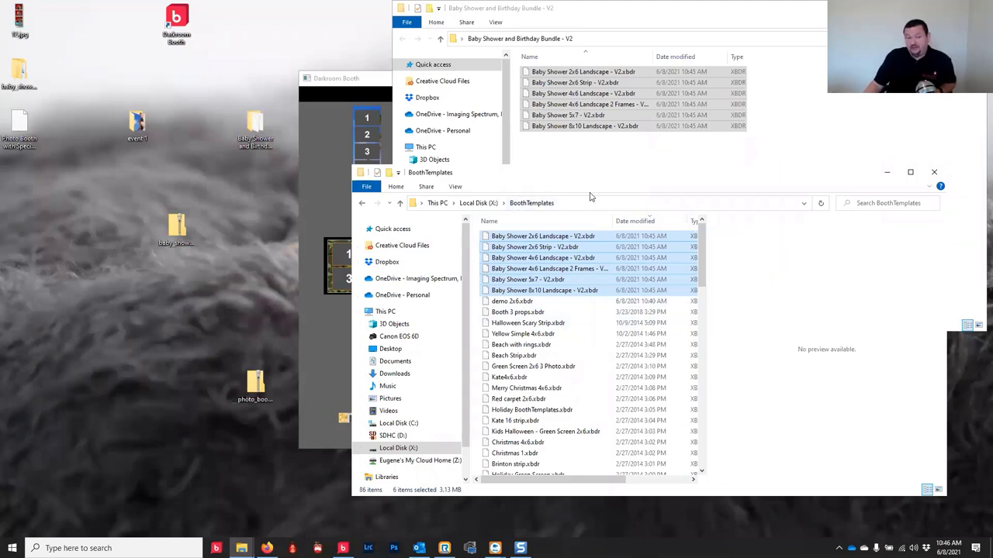
{"action": "left_click", "coordinate": [371, 76]}
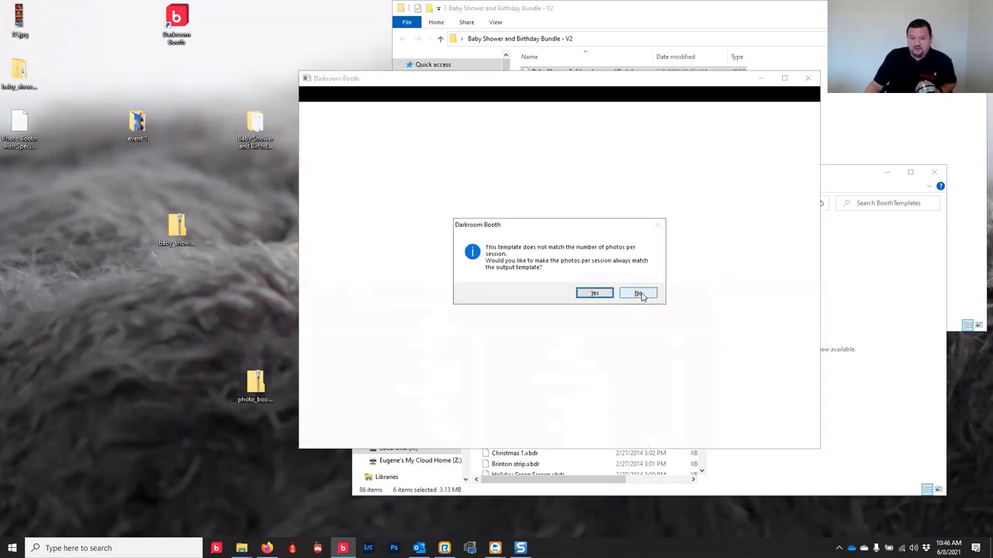
Step: Decline the photos-per-session prompt and scroll up to the six new Baby Shower V2 templates
{"action": "left_click", "coordinate": [639, 293]}
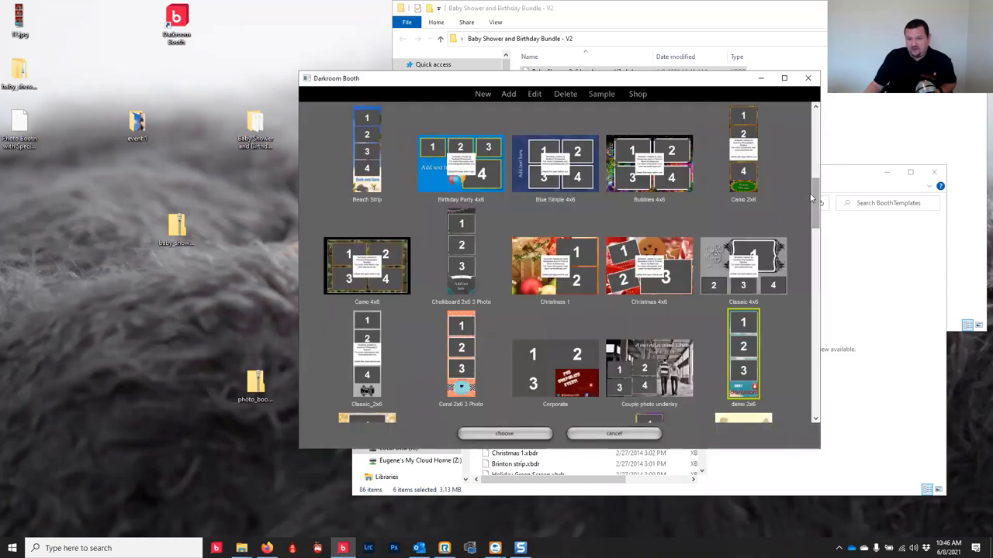
{"action": "left_click_drag", "start_coordinate": [813, 205], "coordinate": [813, 176]}
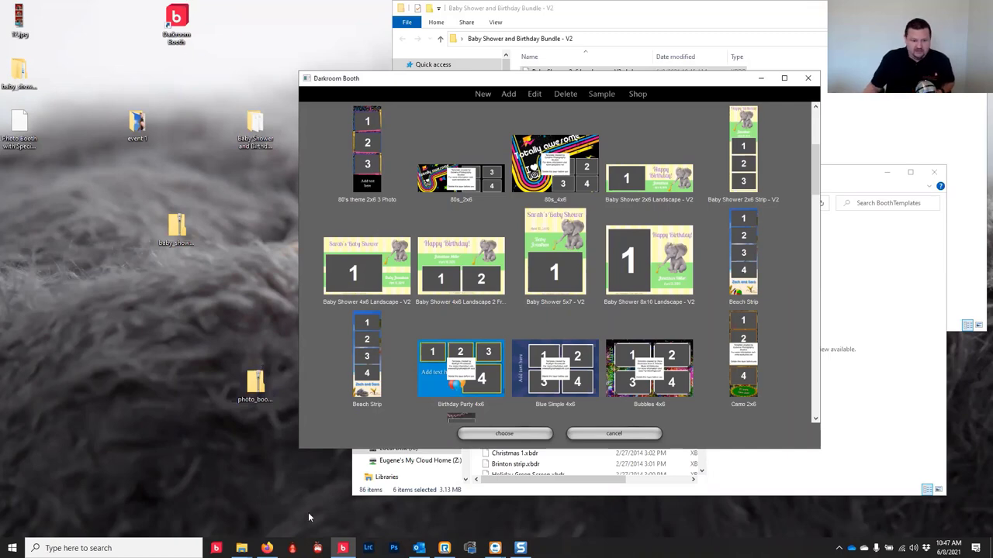
Step: In the Help Center, view the PNG graphics article, then search 'gmail' and open the Gmail account article
{"action": "left_click", "coordinate": [267, 548]}
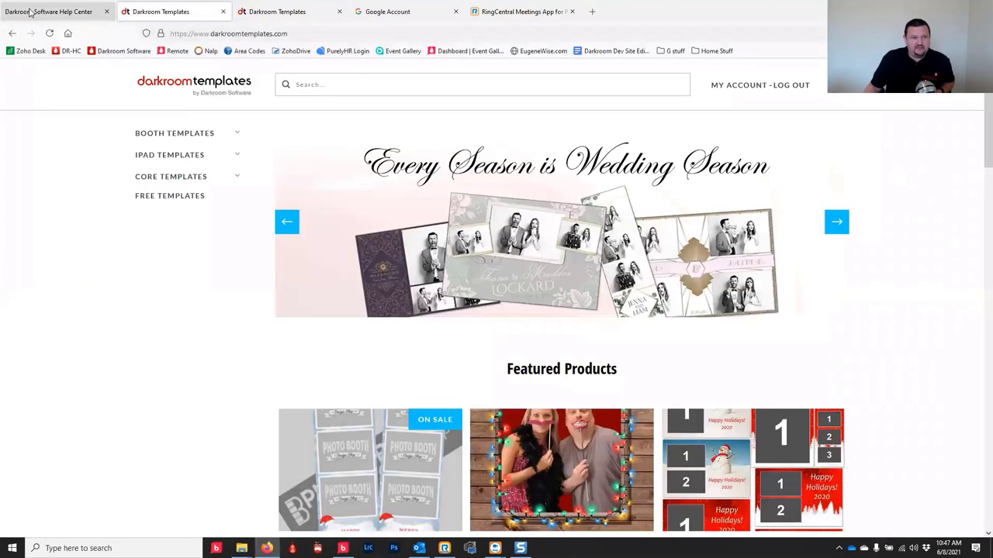
{"action": "left_click", "coordinate": [30, 13]}
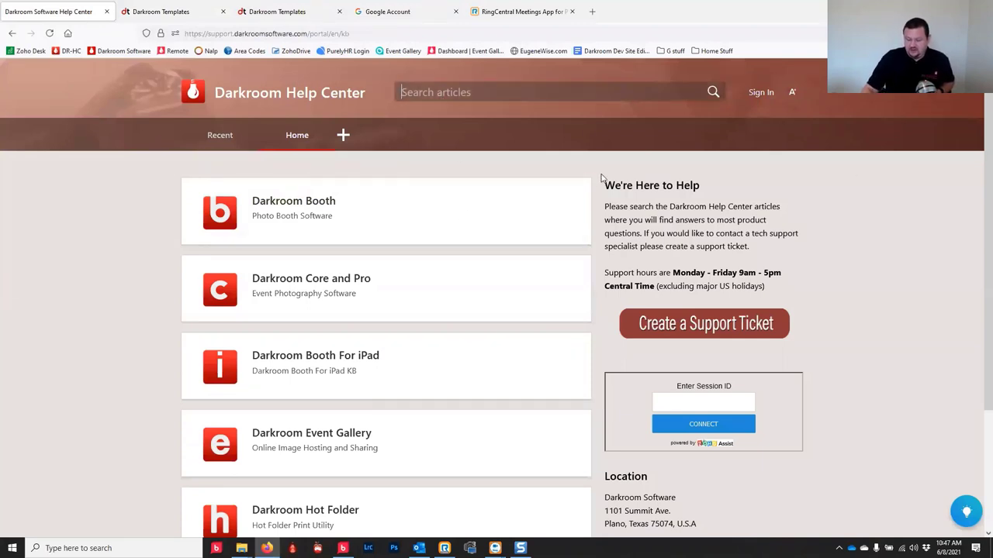
{"action": "type", "text": "pn"}
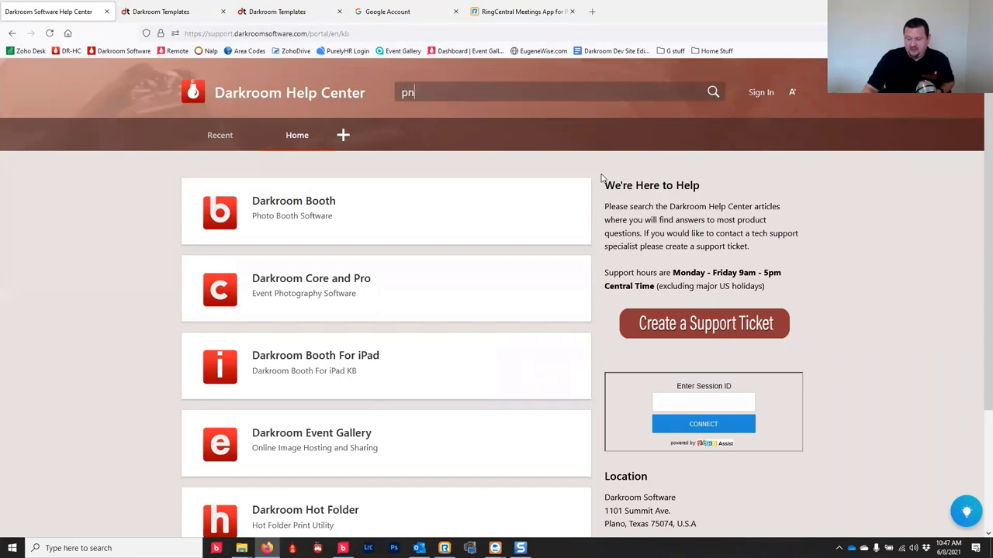
{"action": "type", "text": "g"}
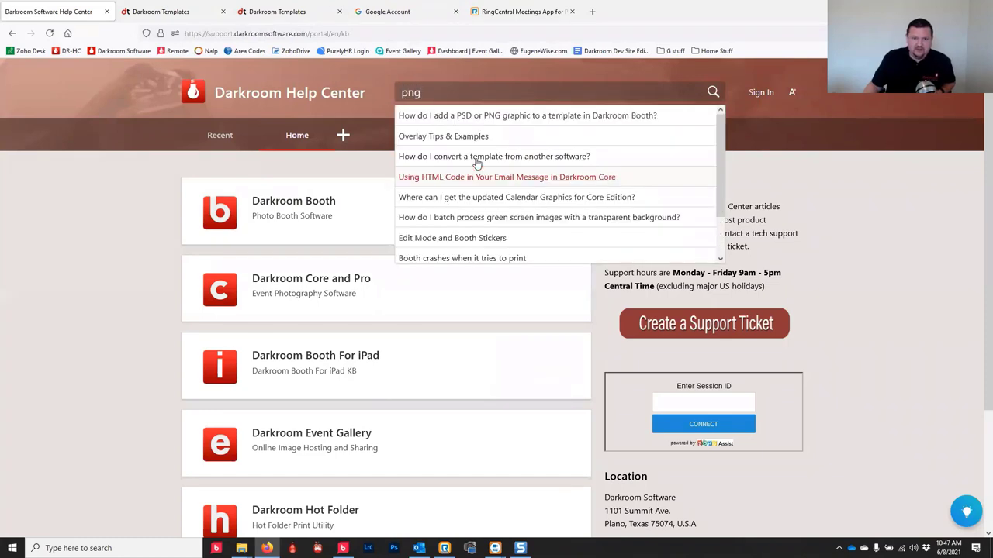
{"action": "left_click", "coordinate": [521, 117]}
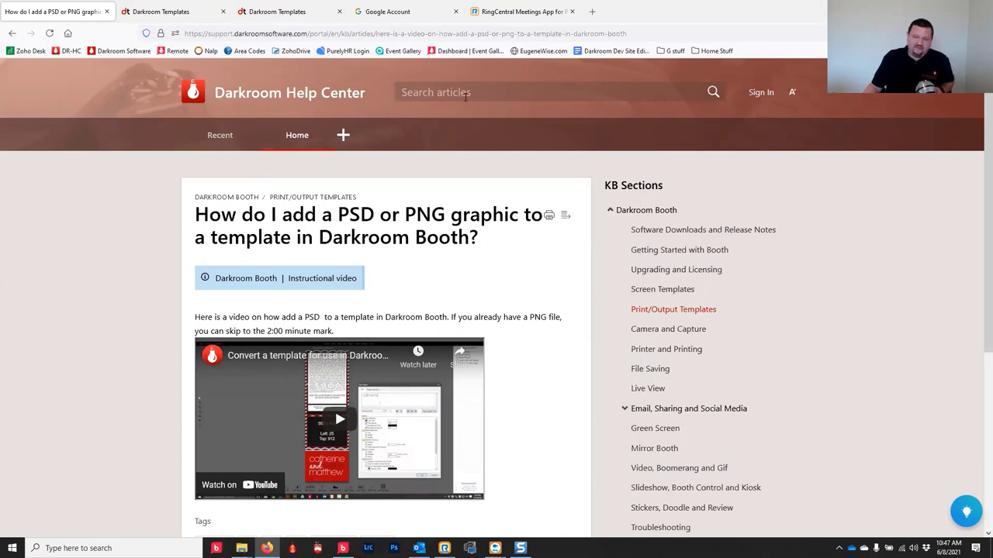
{"action": "type", "text": "g"}
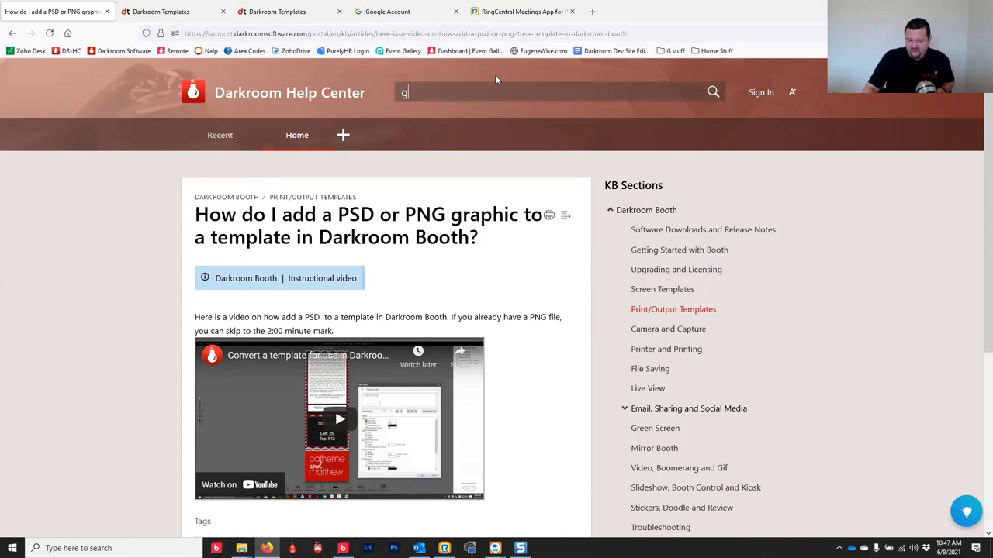
{"action": "type", "text": "mail"}
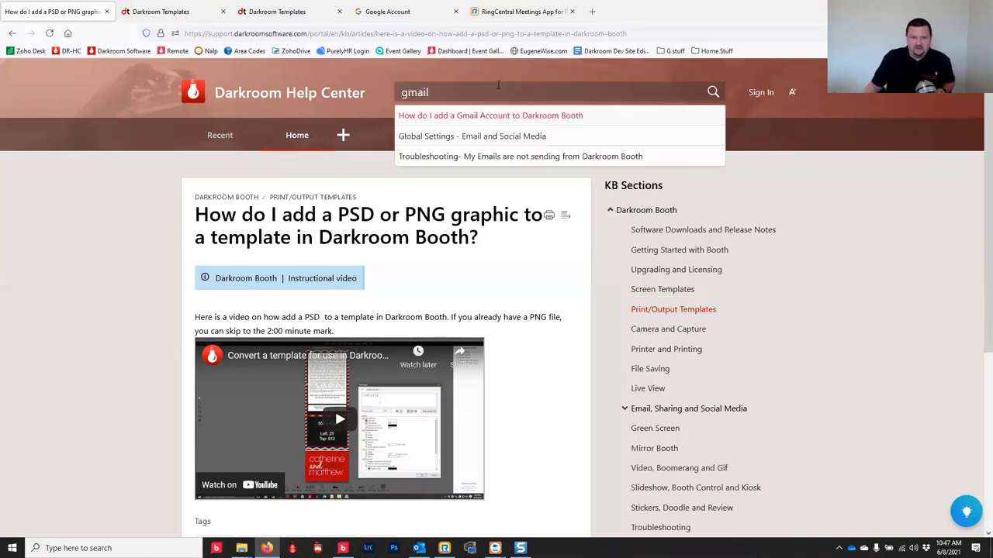
{"action": "left_click", "coordinate": [499, 116]}
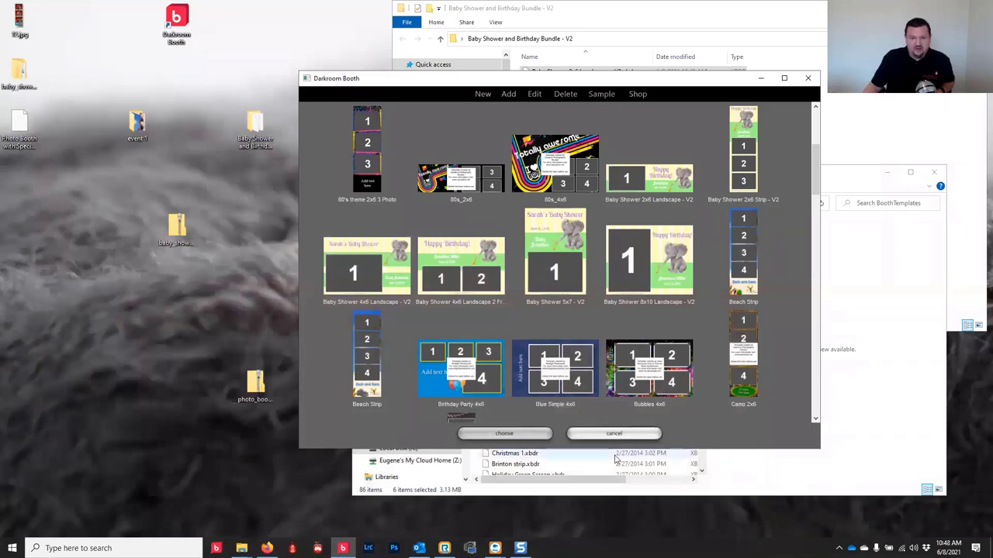
Step: Apply the chosen template with matching photos per session, then edit the beach screen template under Screens
{"action": "left_click", "coordinate": [551, 433]}
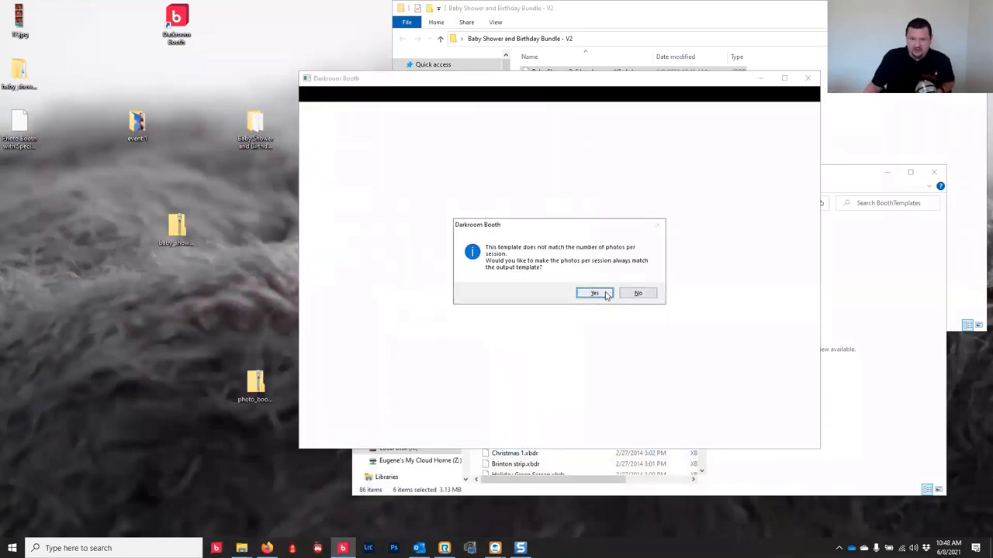
{"action": "left_click", "coordinate": [594, 293]}
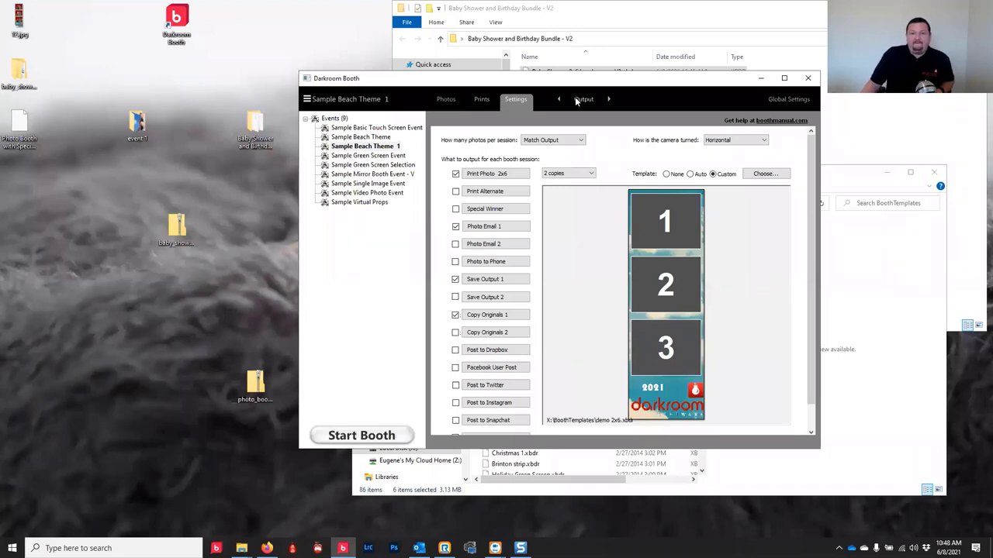
{"action": "left_click", "coordinate": [576, 98]}
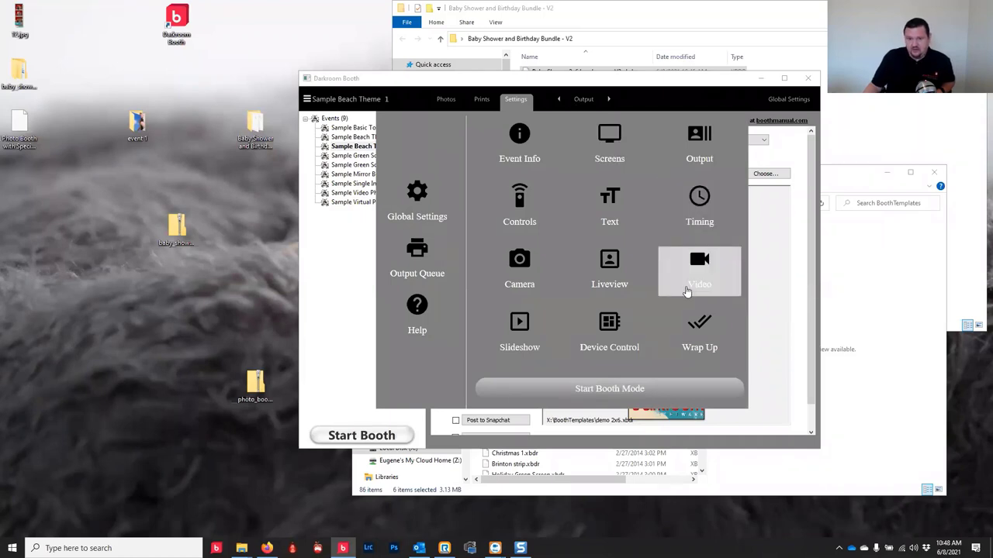
{"action": "left_click", "coordinate": [607, 152]}
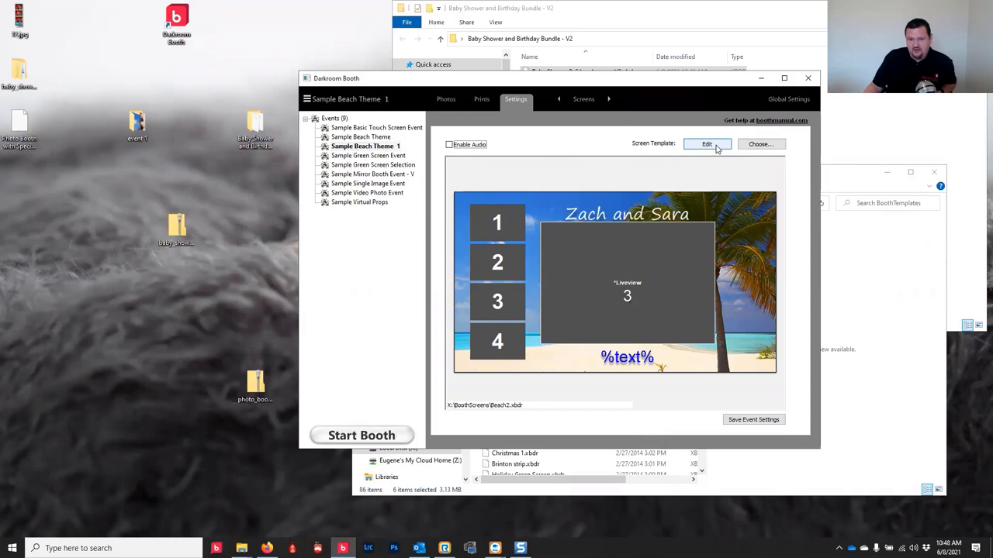
{"action": "left_click", "coordinate": [716, 147]}
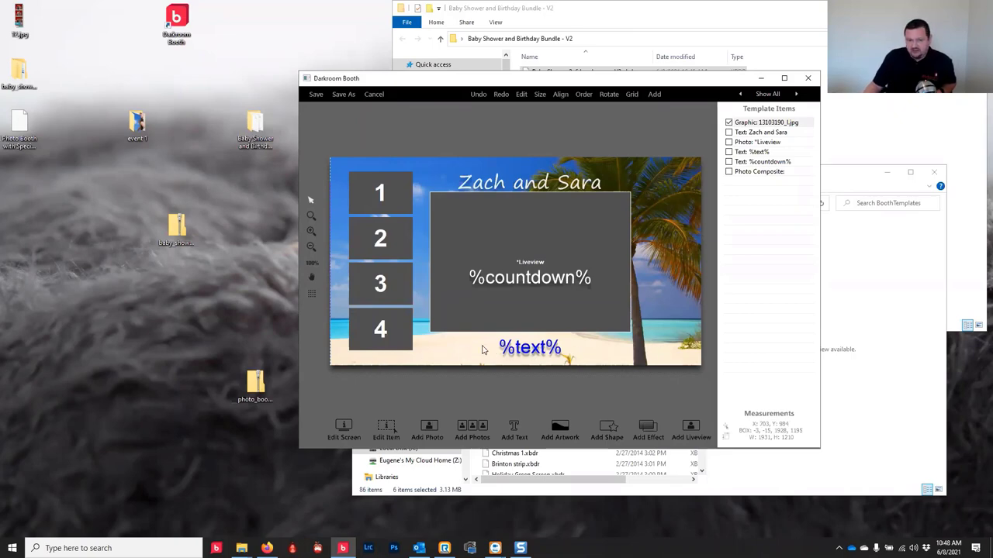
Step: Make the %text% caption white with an outline in Arial Black
{"action": "left_click", "coordinate": [529, 351]}
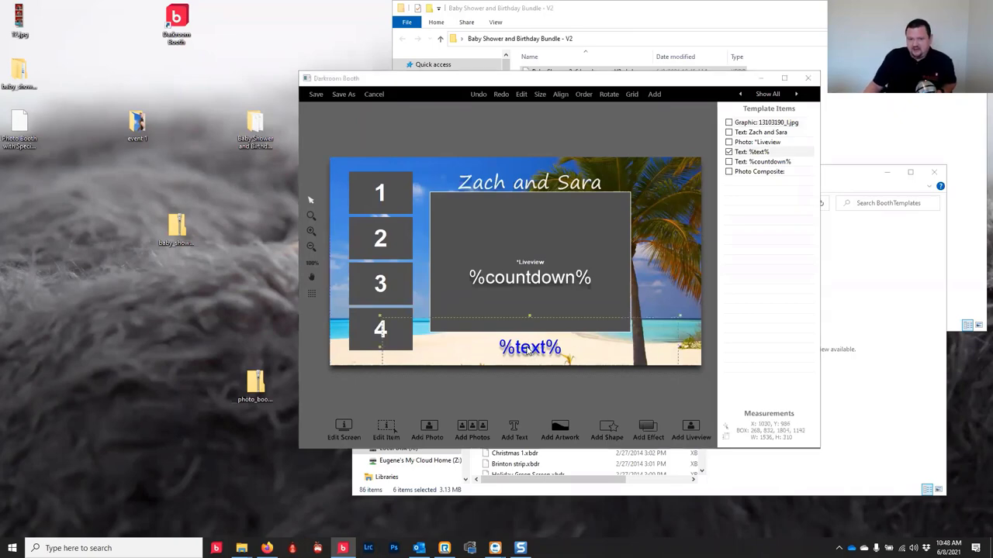
{"action": "double_click", "coordinate": [529, 351]}
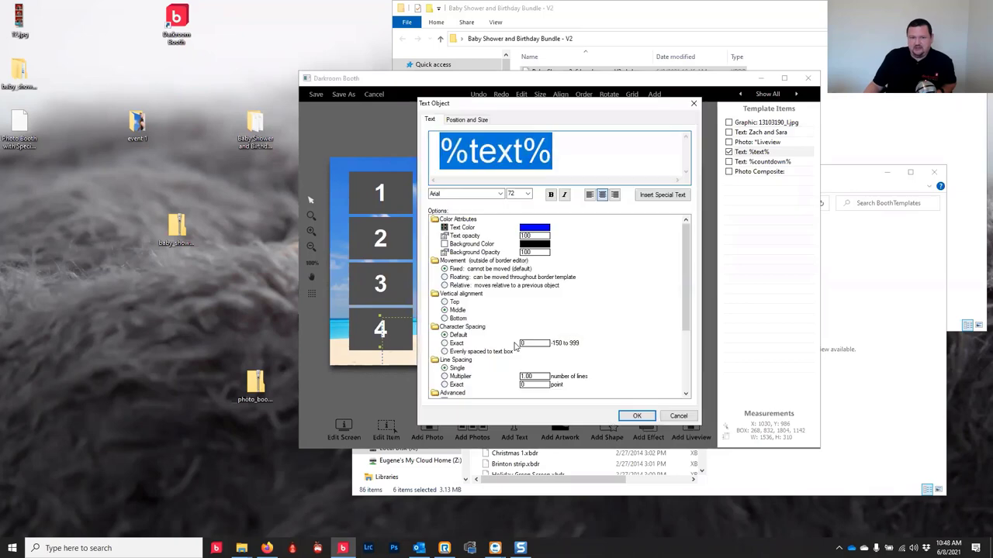
{"action": "left_click", "coordinate": [532, 231]}
{"action": "left_click", "coordinate": [550, 230]}
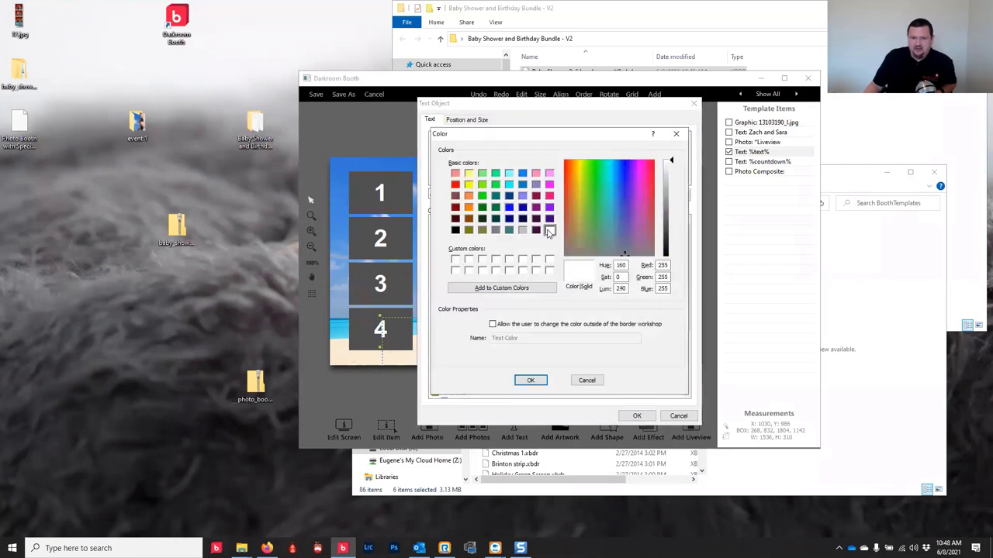
{"action": "left_click", "coordinate": [534, 382]}
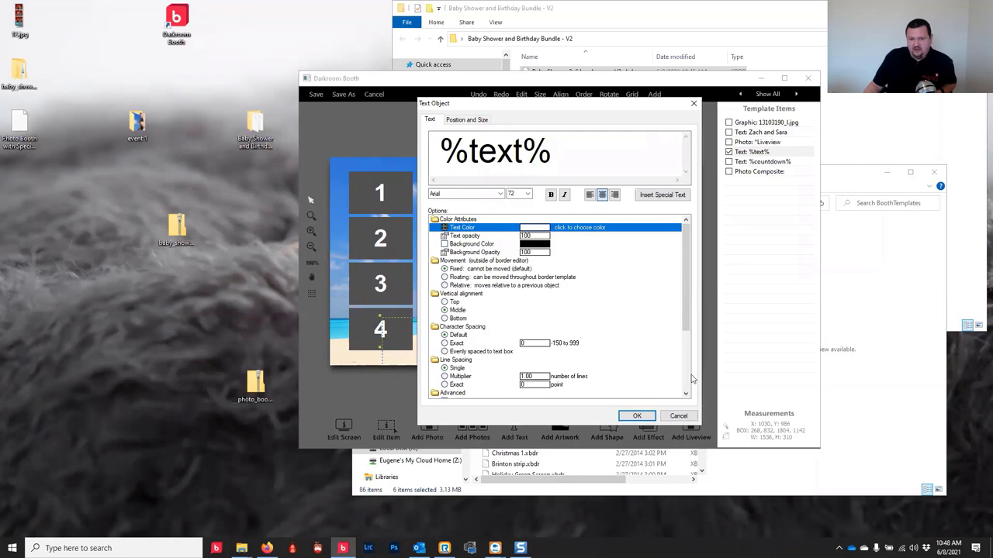
{"action": "scroll", "coordinate": [693, 378], "scroll_direction": "down", "scroll_amount": 4}
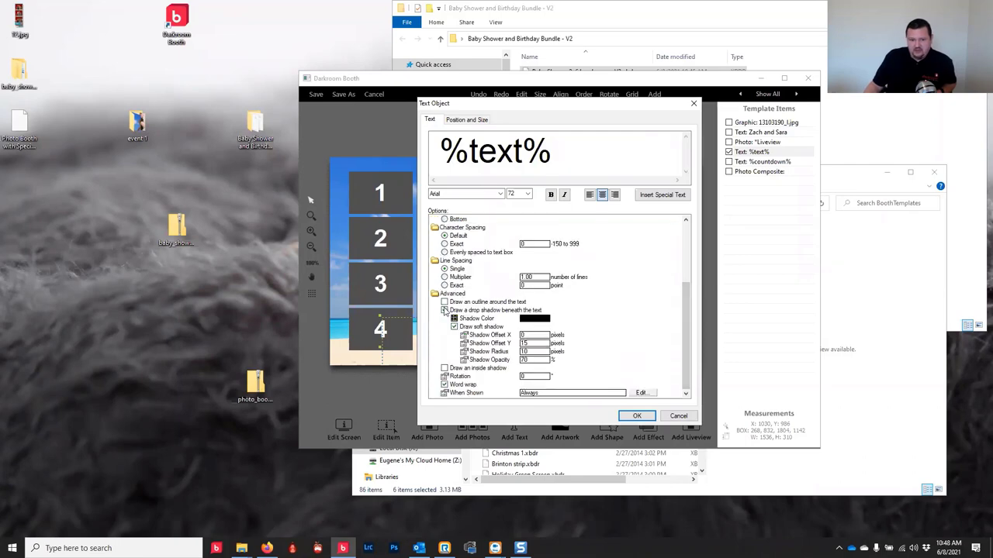
{"action": "left_click", "coordinate": [445, 302]}
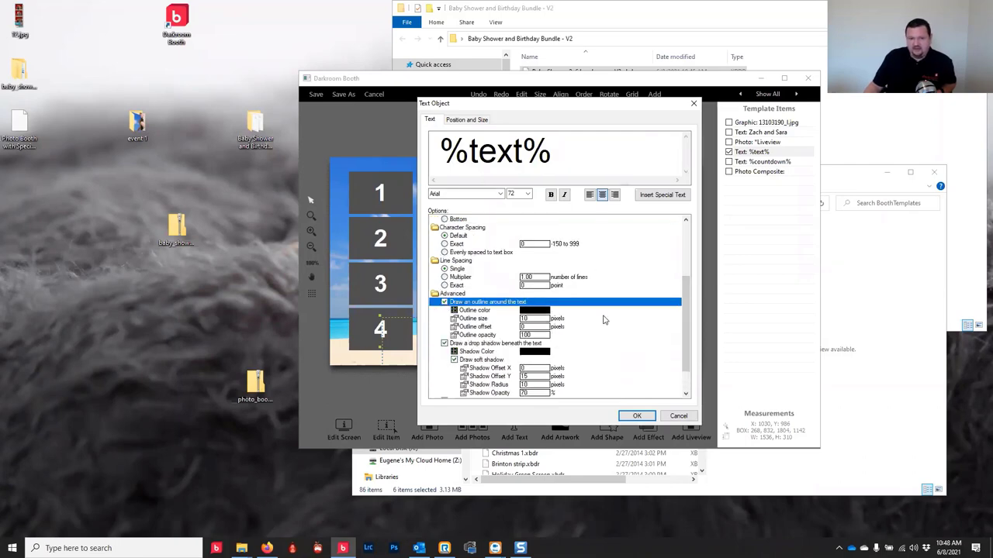
{"action": "left_click", "coordinate": [501, 194]}
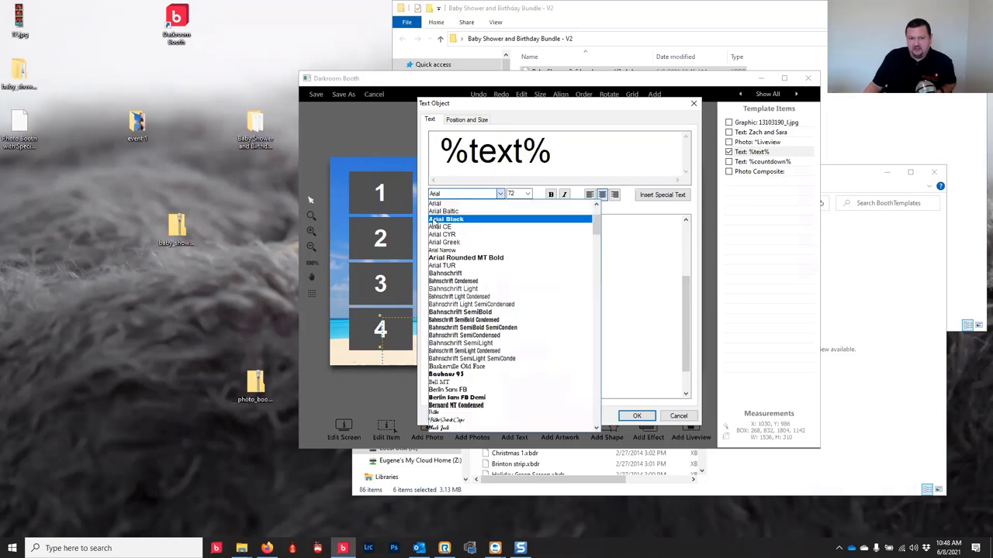
{"action": "left_click", "coordinate": [434, 220]}
{"action": "left_click", "coordinate": [636, 415]}
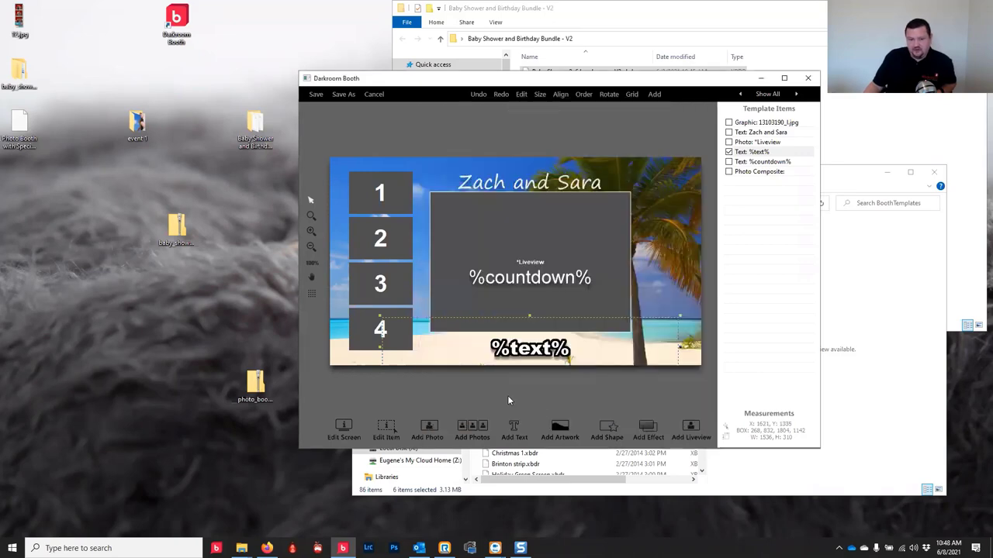
{"action": "left_click", "coordinate": [316, 93]}
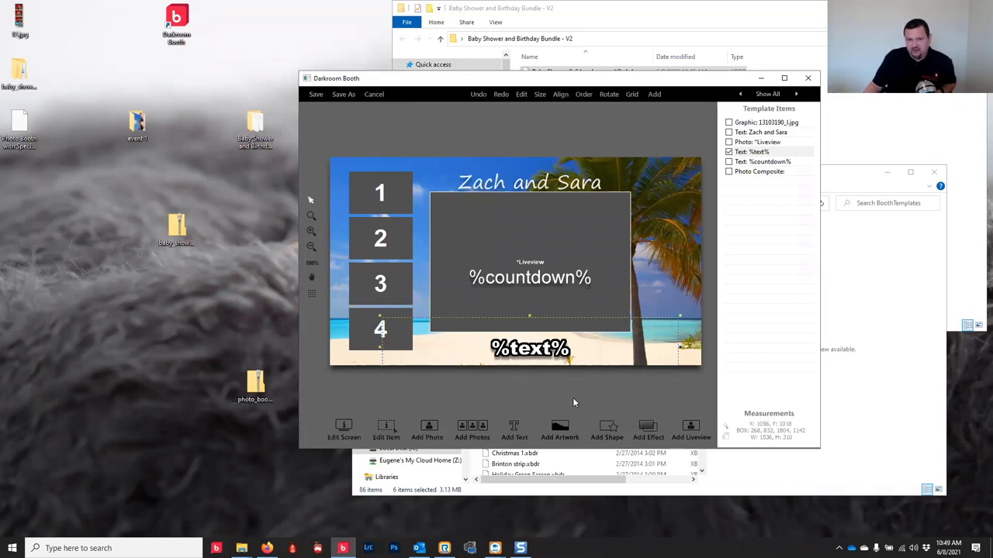
Step: Set the %countdown% to size 200 at 50% opacity, resize its box, and save the screen
{"action": "left_click", "coordinate": [535, 278]}
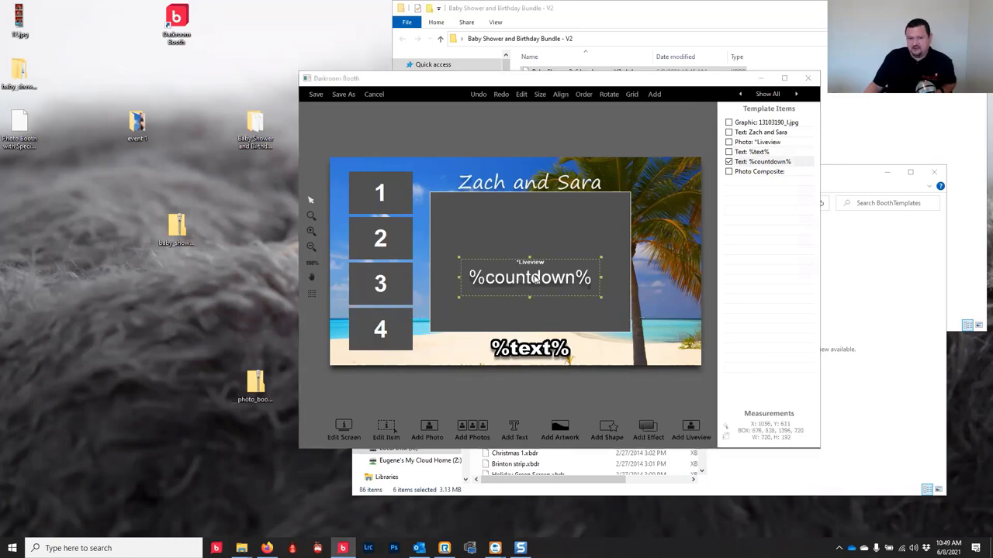
{"action": "double_click", "coordinate": [469, 277]}
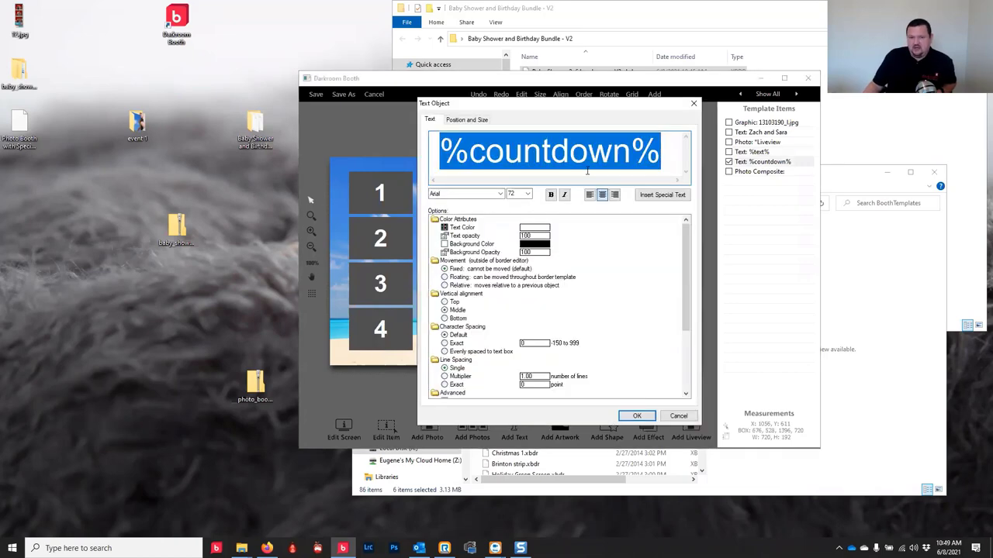
{"action": "double_click", "coordinate": [519, 193]}
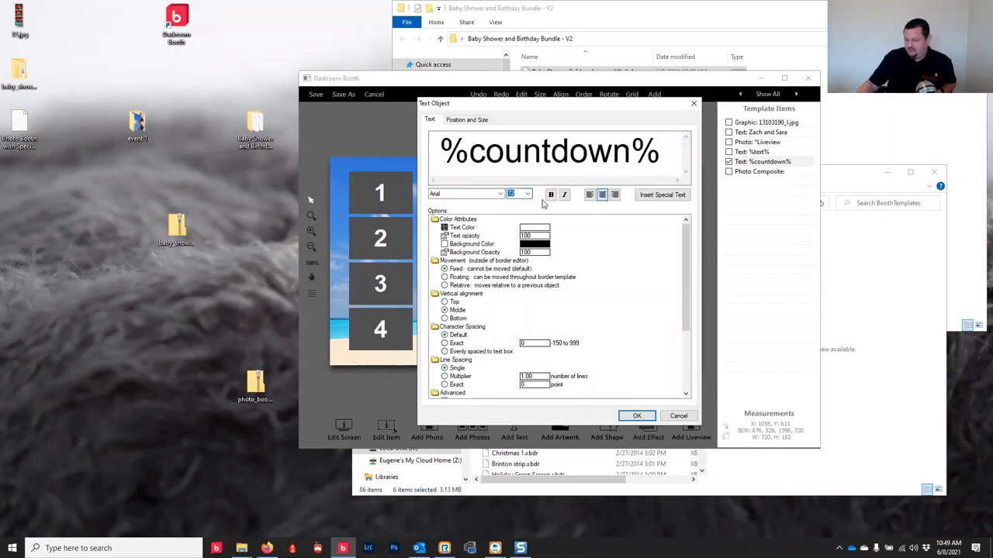
{"action": "type", "text": "200"}
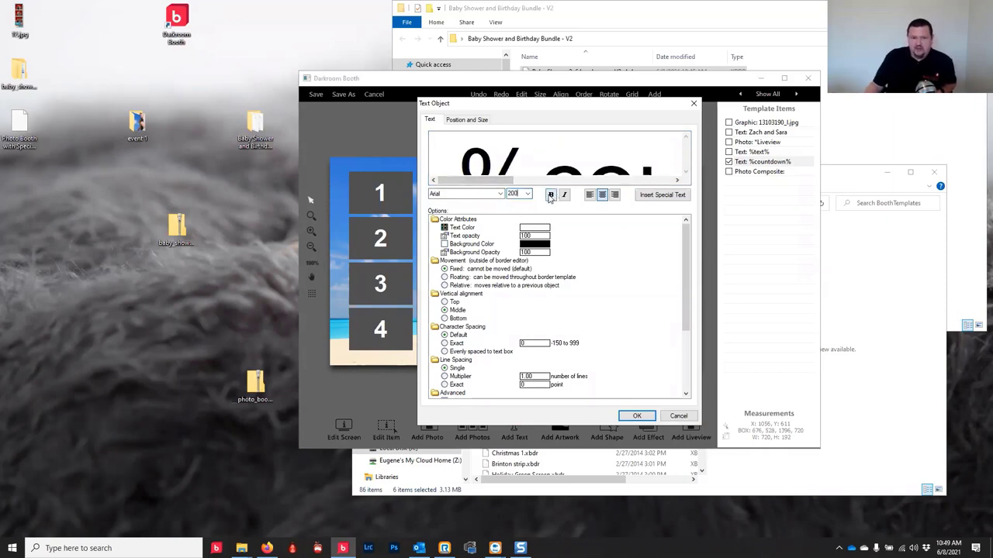
{"action": "left_click", "coordinate": [541, 235]}
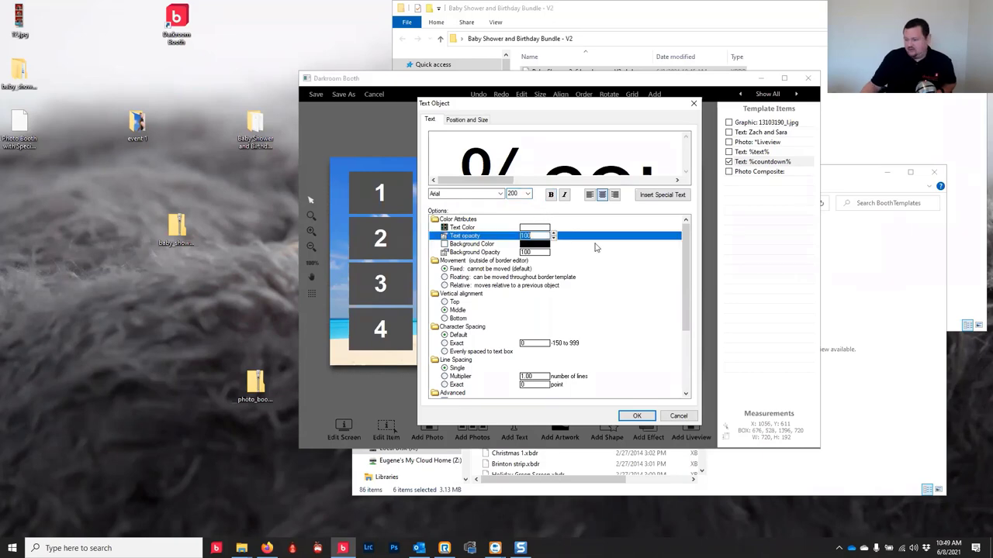
{"action": "type", "text": "50"}
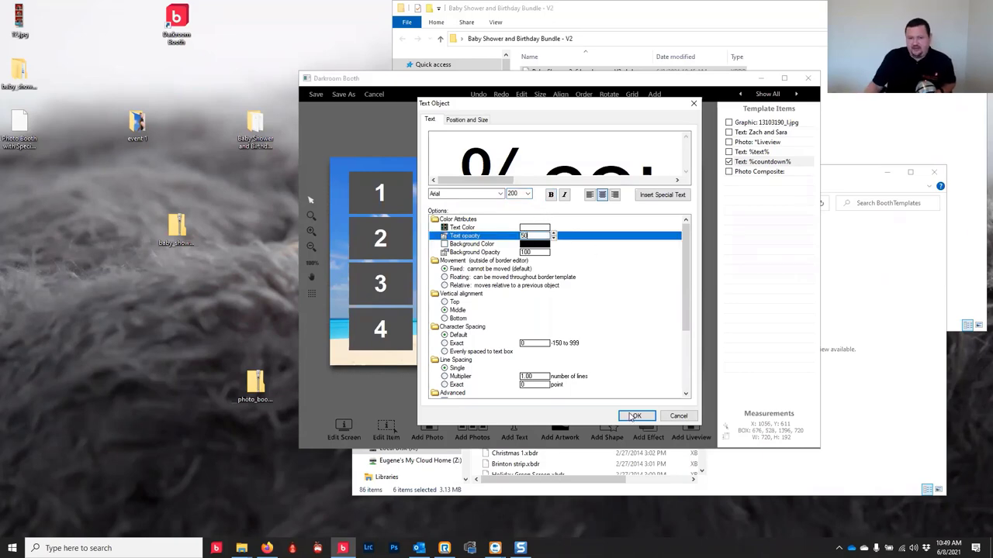
{"action": "left_click", "coordinate": [636, 416]}
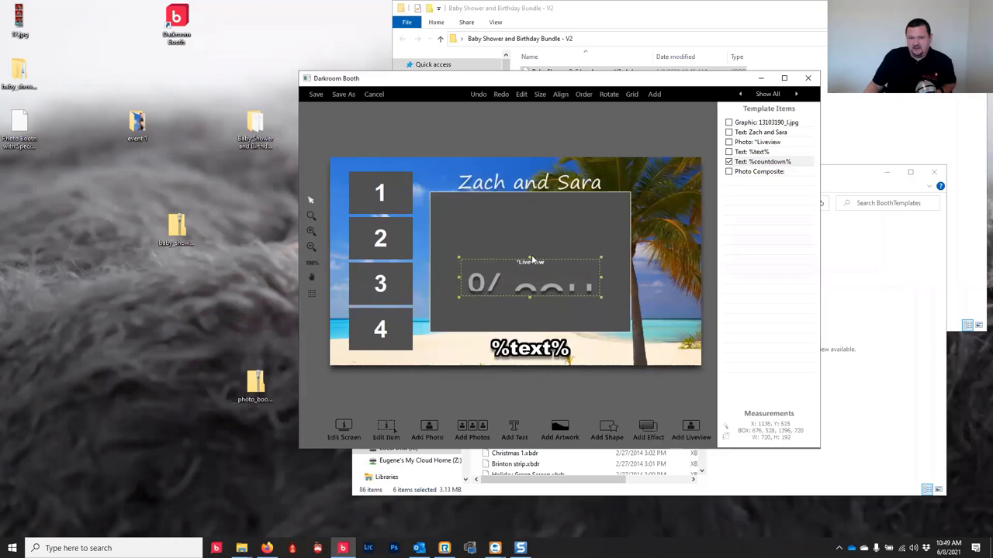
{"action": "left_click_drag", "start_coordinate": [531, 259], "coordinate": [530, 212]}
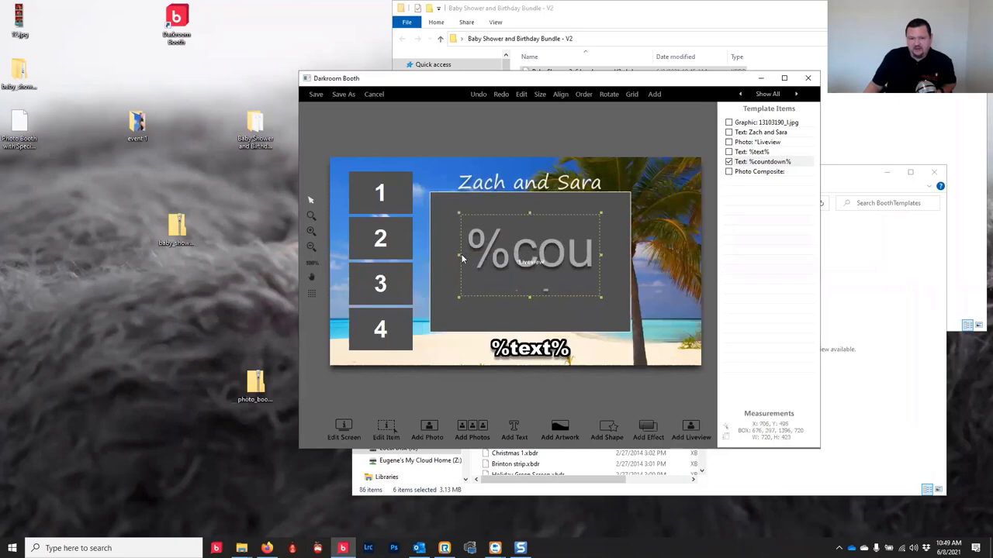
{"action": "left_click_drag", "start_coordinate": [461, 258], "coordinate": [483, 257]}
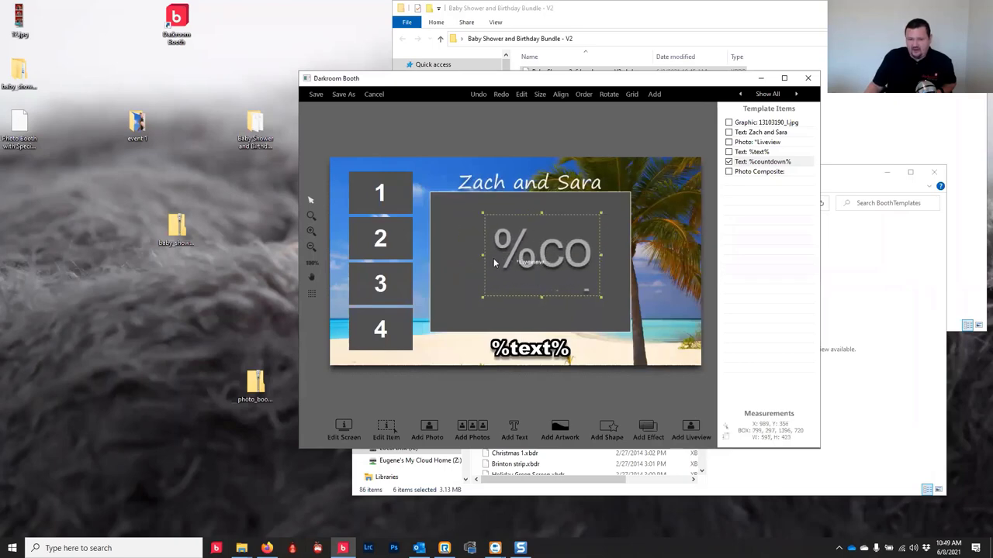
{"action": "left_click", "coordinate": [315, 94]}
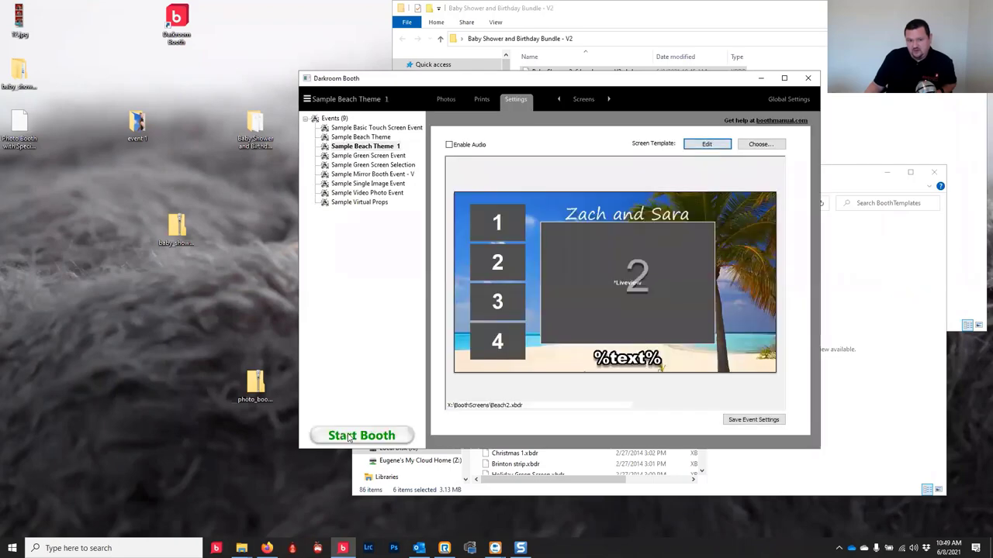
Step: Run a one-copy booth test session to watch the new countdown, then exit with Esc
{"action": "left_click", "coordinate": [348, 438]}
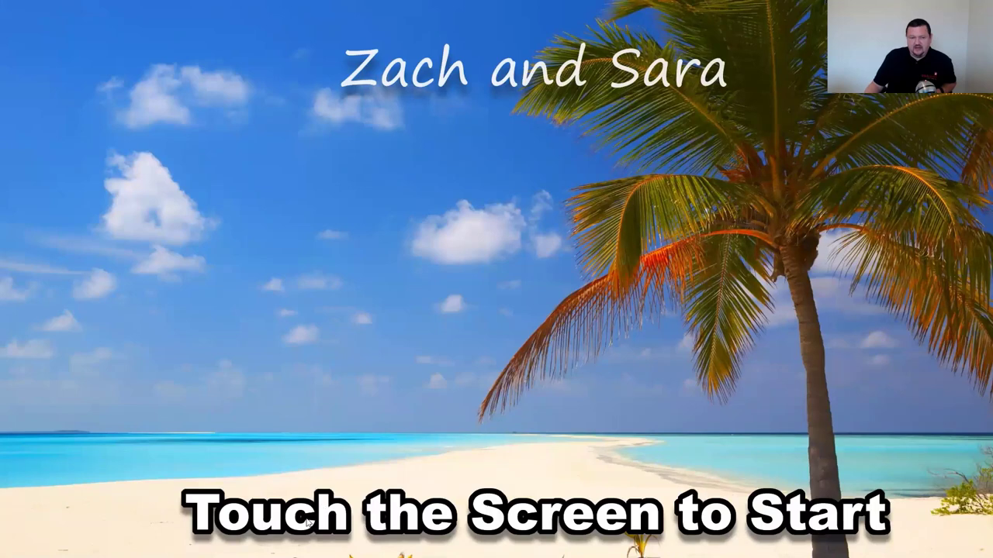
{"action": "left_click", "coordinate": [442, 387]}
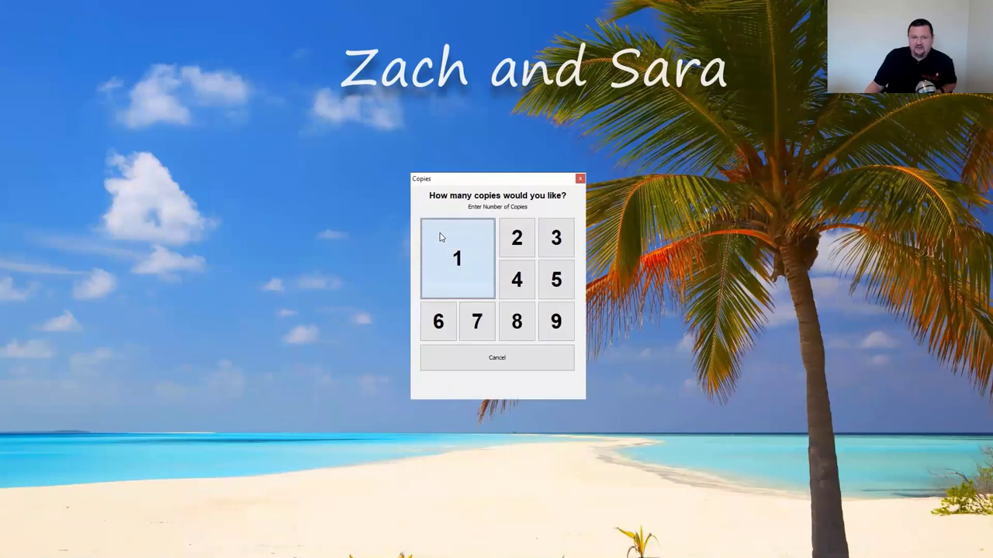
{"action": "left_click", "coordinate": [441, 237]}
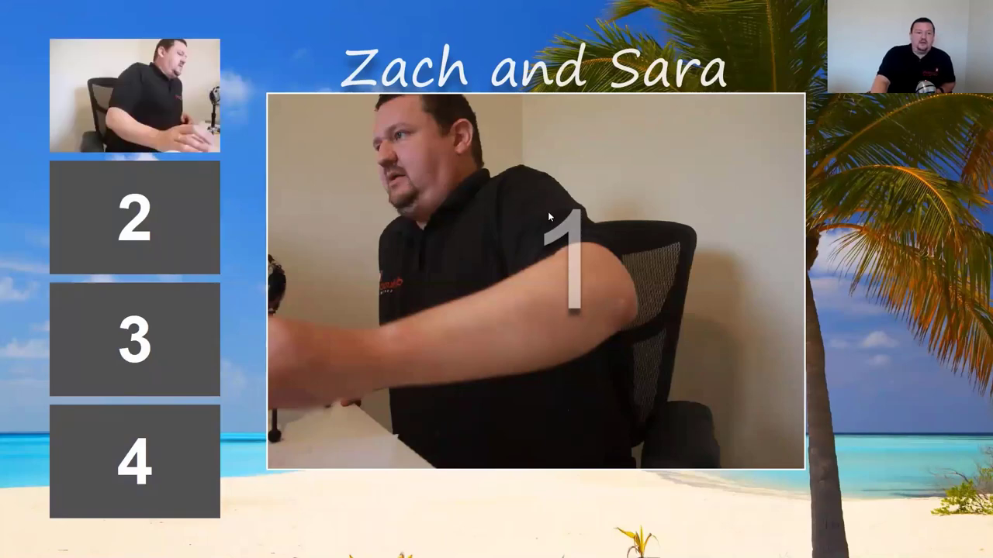
{"action": "key", "text": "Escape"}
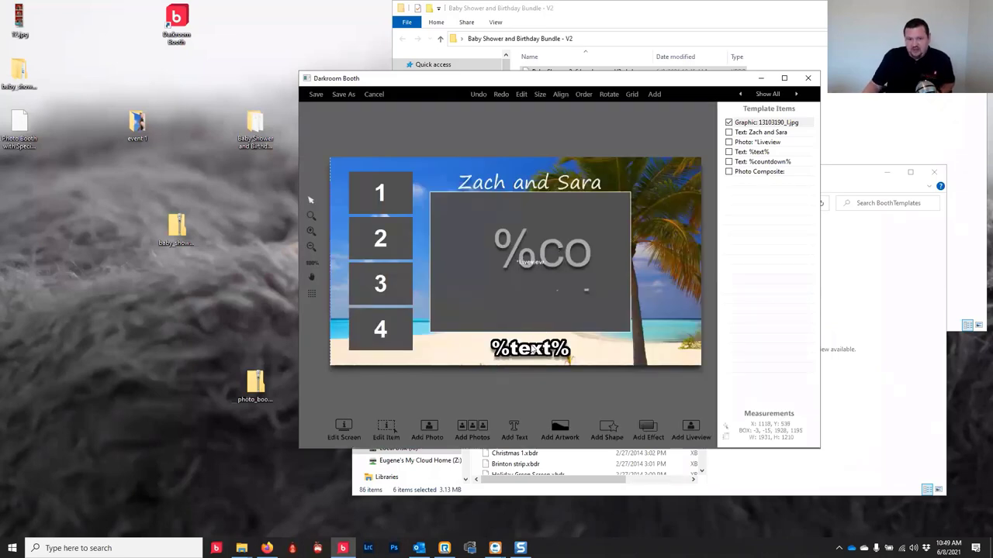
Step: Browse the special text fields for the %text% caption, leaving it unchanged
{"action": "double_click", "coordinate": [534, 351]}
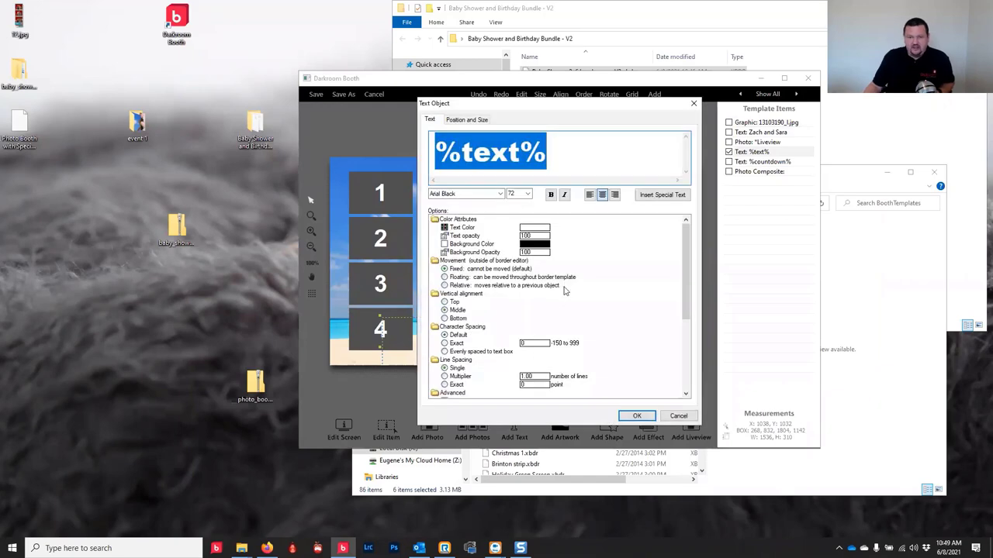
{"action": "left_click", "coordinate": [654, 197]}
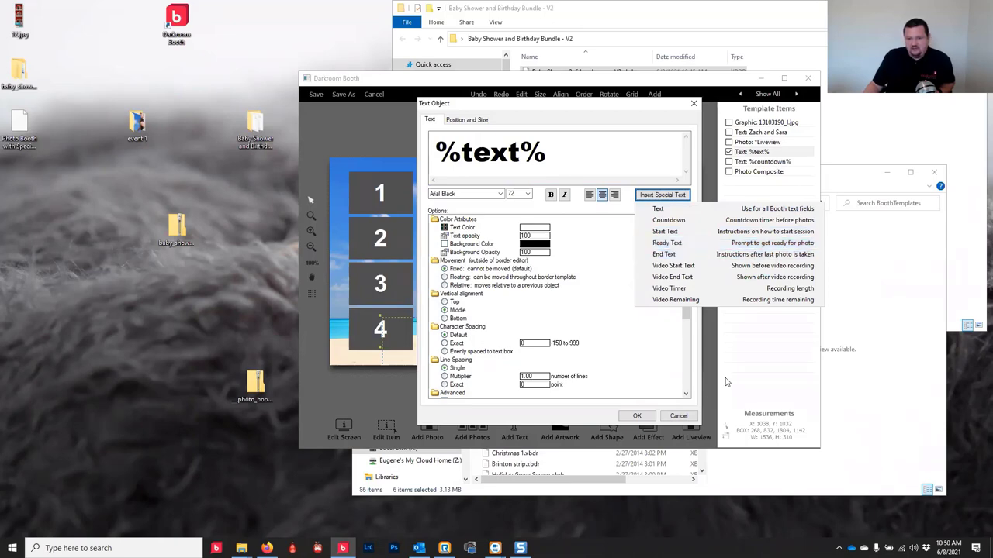
{"action": "left_click", "coordinate": [695, 419]}
{"action": "left_click", "coordinate": [679, 416]}
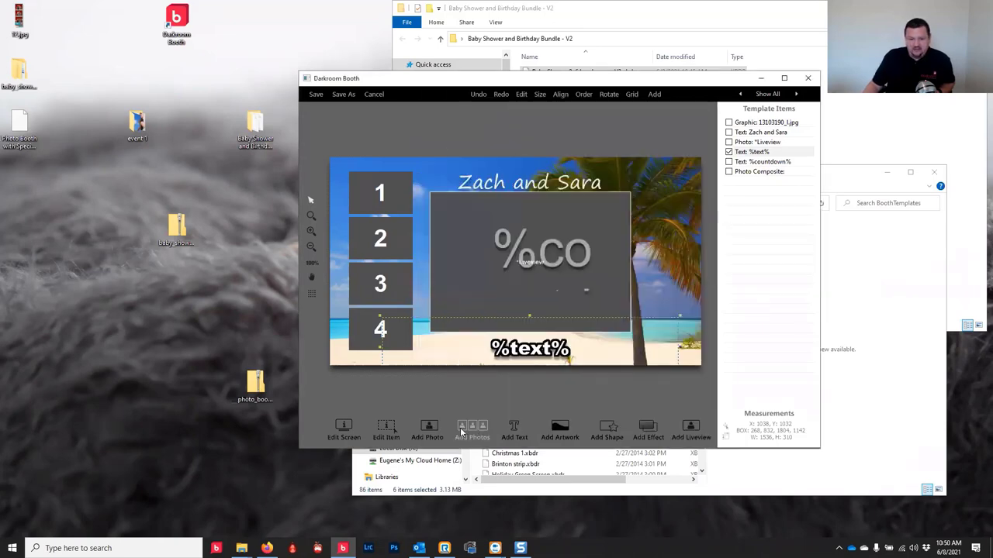
Step: Add a %Ready Text% item and move it to the top of the screen
{"action": "left_click", "coordinate": [515, 429]}
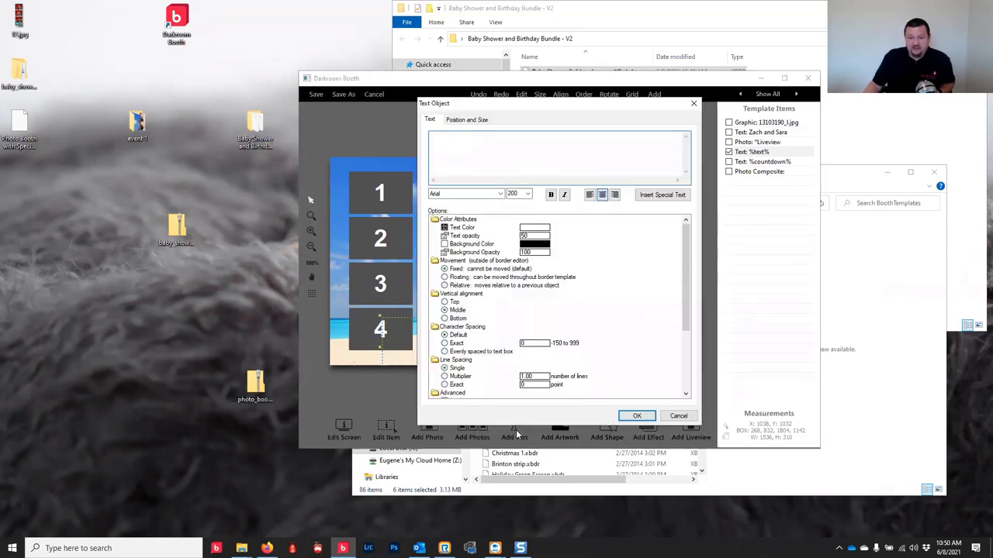
{"action": "left_click", "coordinate": [657, 199]}
{"action": "left_click", "coordinate": [665, 241]}
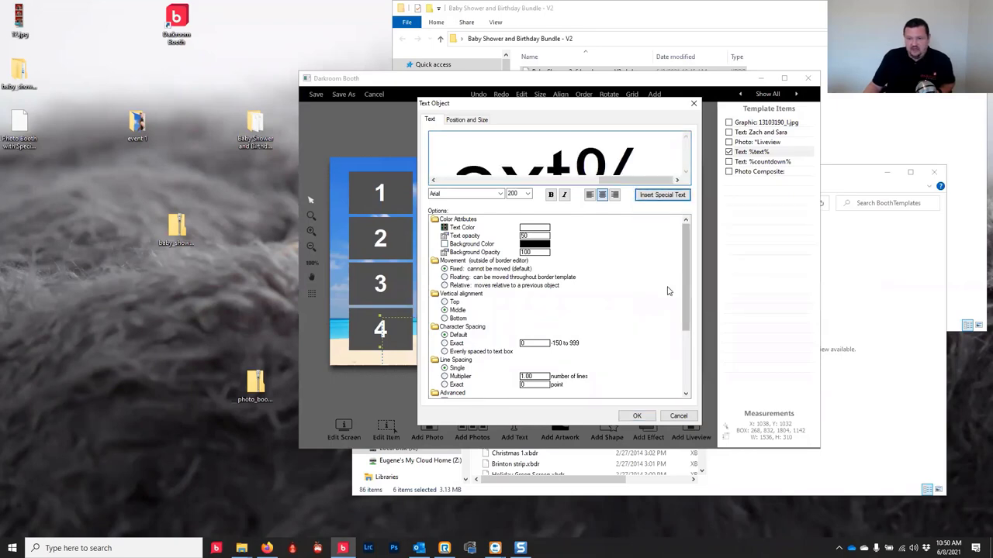
{"action": "left_click", "coordinate": [636, 416]}
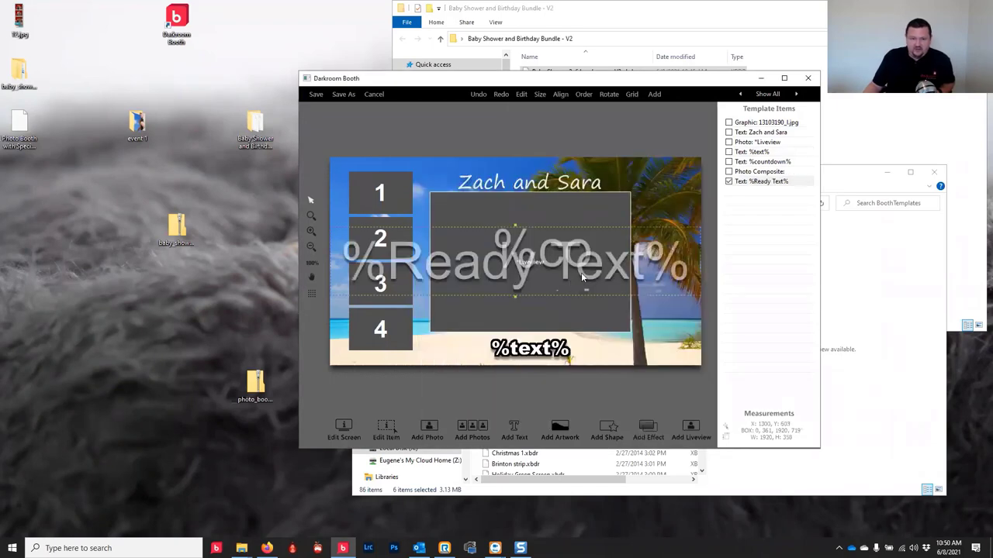
{"action": "left_click_drag", "start_coordinate": [581, 277], "coordinate": [586, 206]}
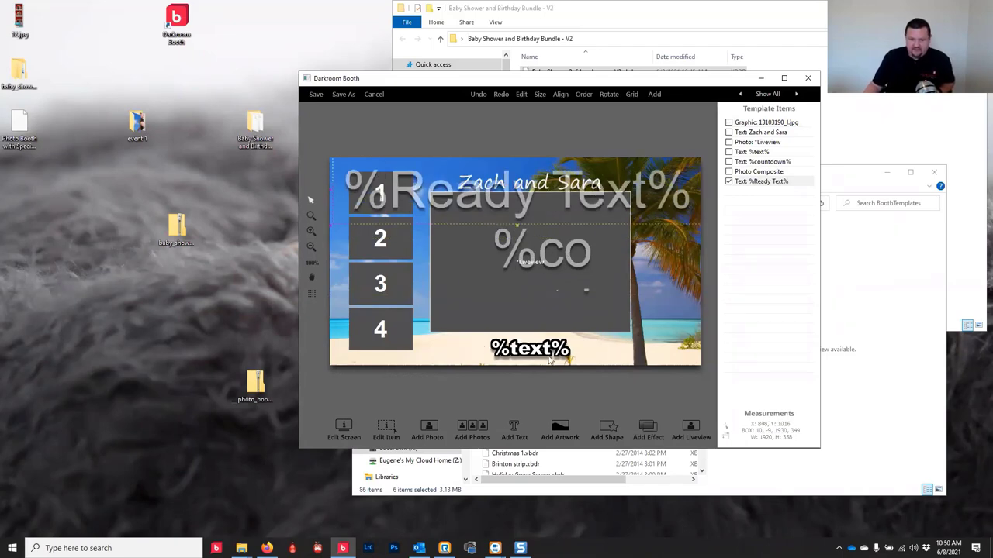
Step: Check the %text% item's special text options again and cancel without changes
{"action": "double_click", "coordinate": [549, 356]}
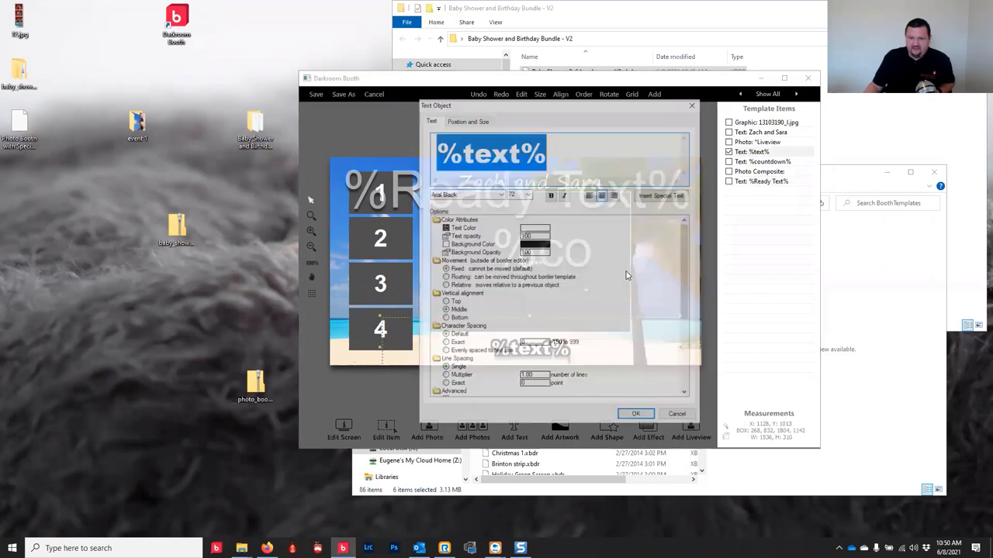
{"action": "left_click", "coordinate": [662, 194]}
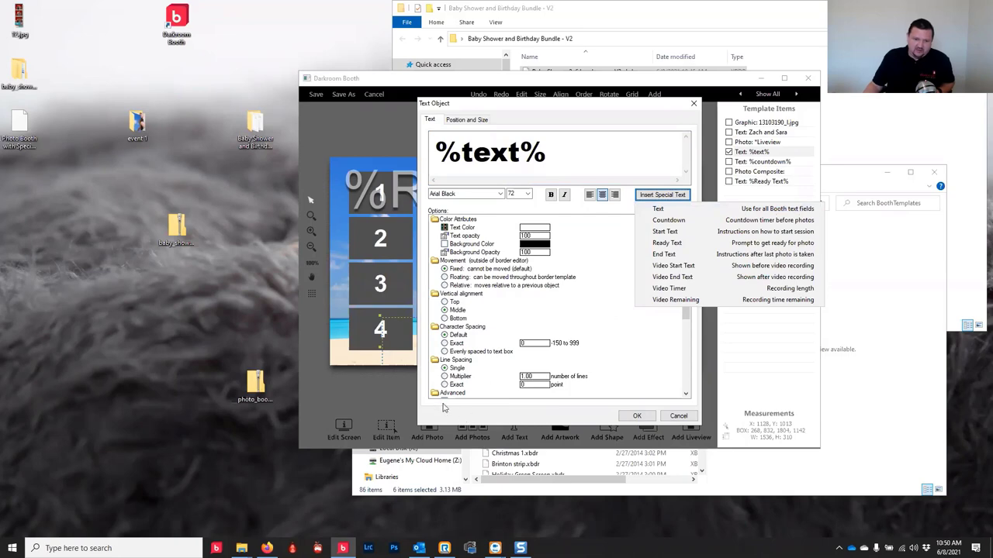
{"action": "left_click", "coordinate": [685, 419]}
{"action": "left_click", "coordinate": [685, 419]}
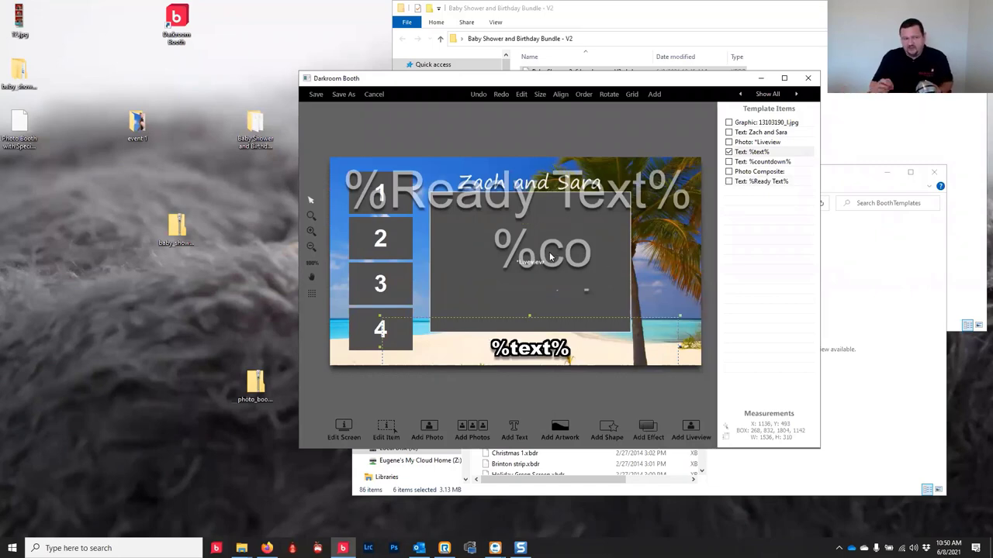
Step: Delete the %Ready Text% item and leave the editor, discarding unsaved changes
{"action": "left_click", "coordinate": [639, 183]}
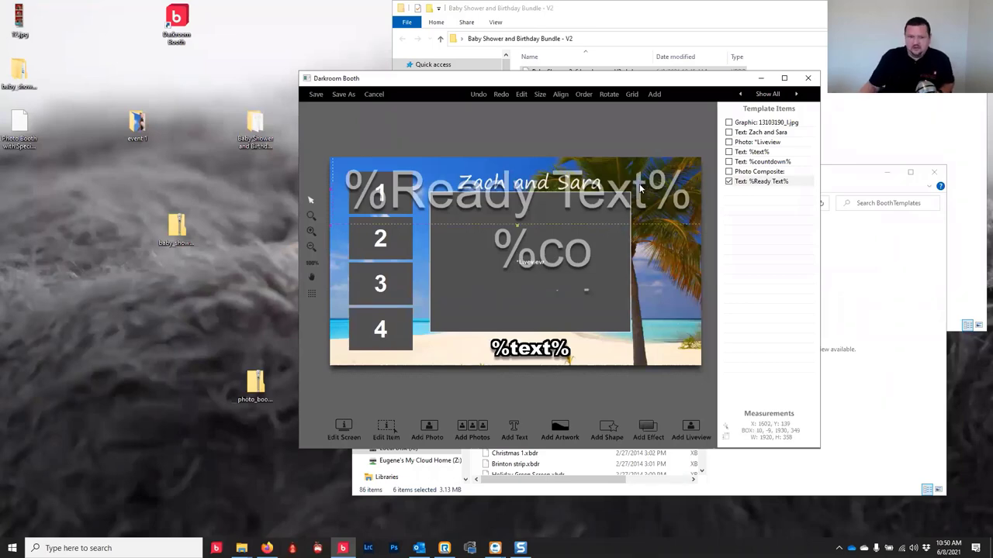
{"action": "key", "text": "Delete"}
{"action": "left_click", "coordinate": [507, 308]}
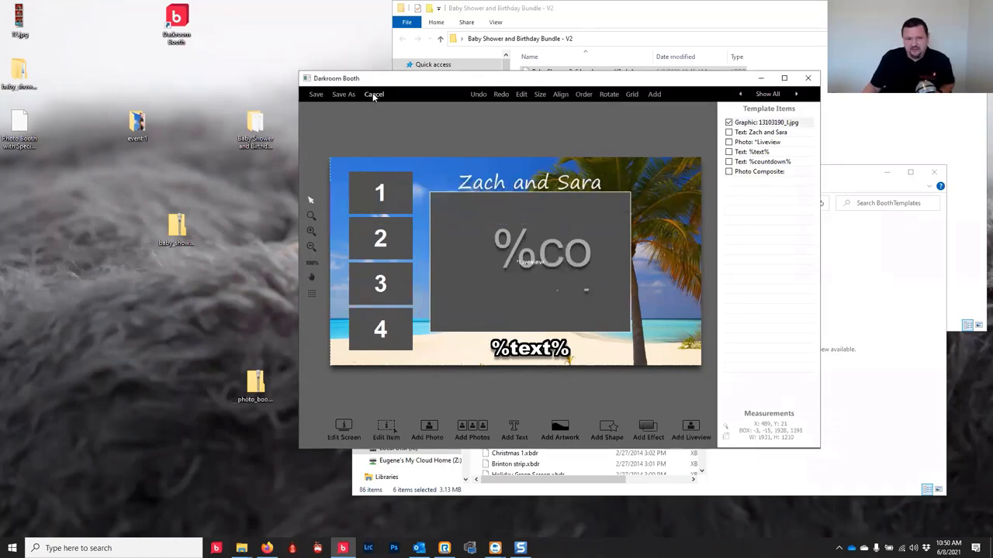
{"action": "left_click", "coordinate": [374, 95]}
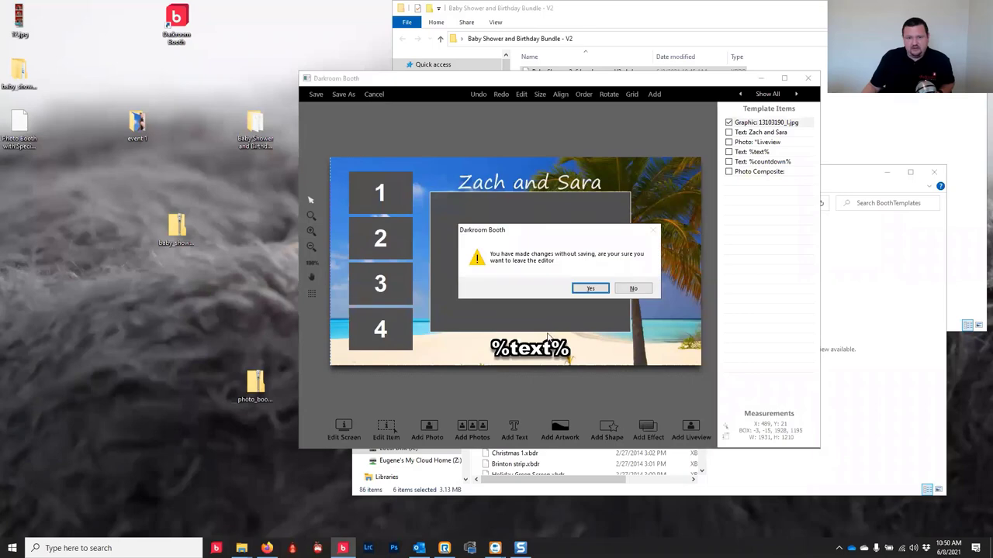
{"action": "left_click", "coordinate": [588, 289]}
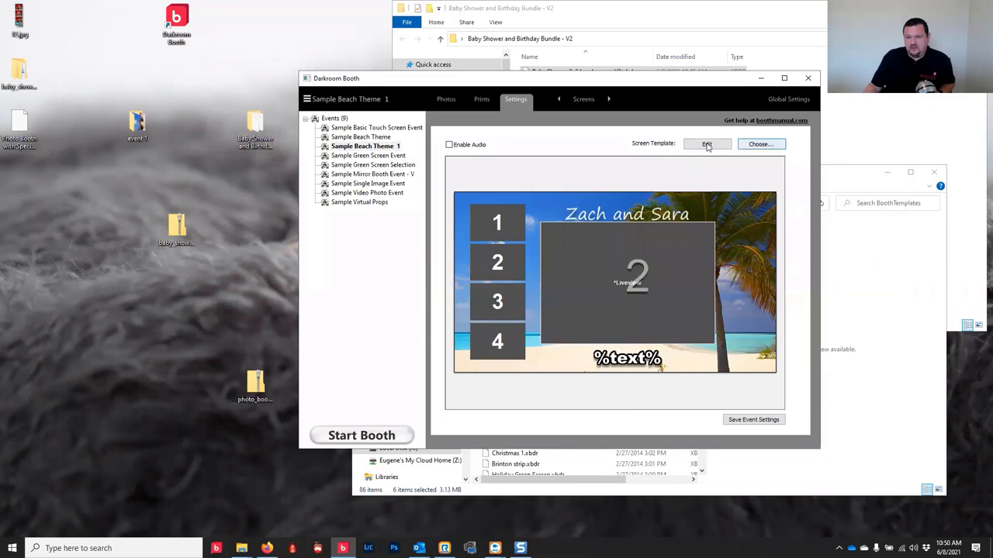
Step: Create a new horizontal 1920 x 1080 screen template named 'demo screen'
{"action": "left_click", "coordinate": [761, 145]}
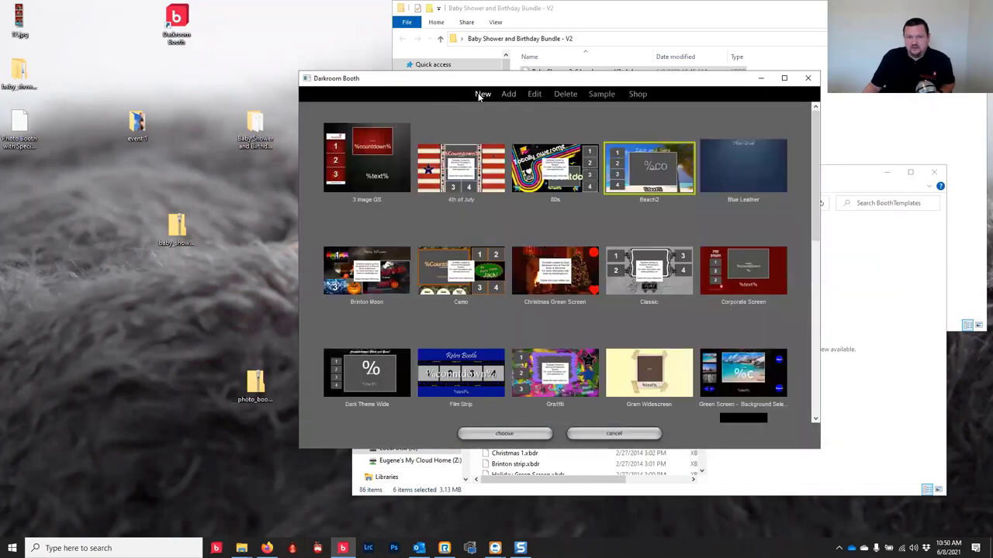
{"action": "left_click", "coordinate": [482, 94]}
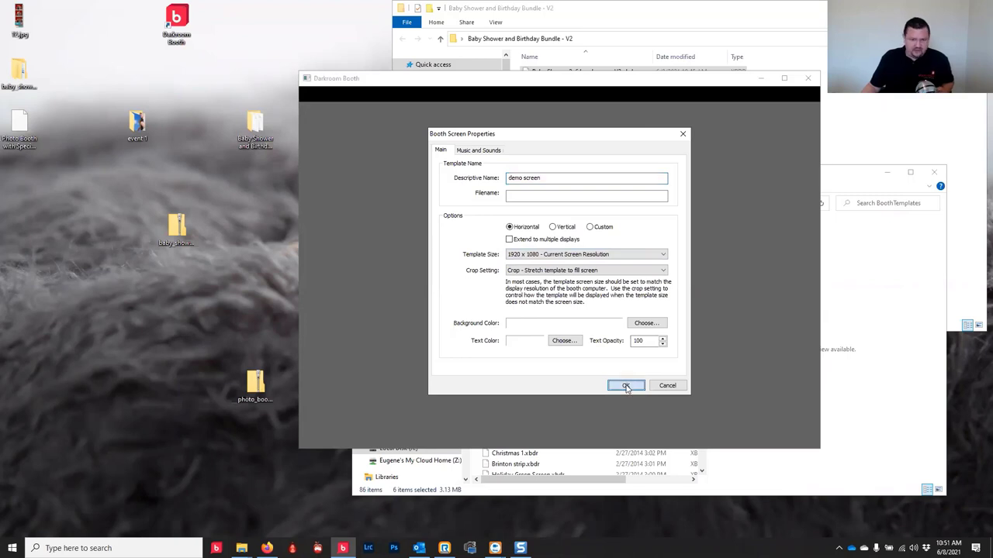
{"action": "left_click", "coordinate": [626, 387]}
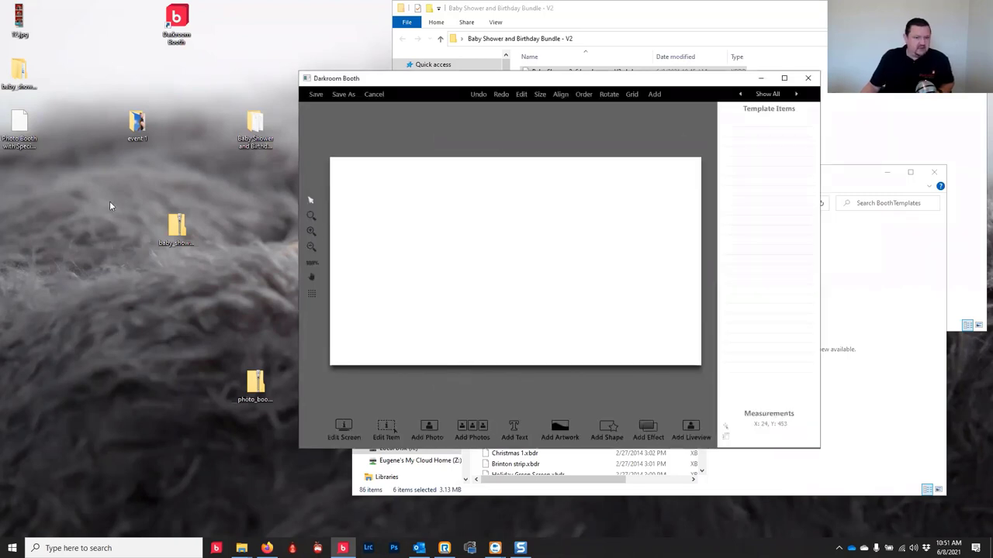
Step: Add 02.jpeg from Pictures > backgrounds as the demo screen's background artwork
{"action": "left_click", "coordinate": [558, 428]}
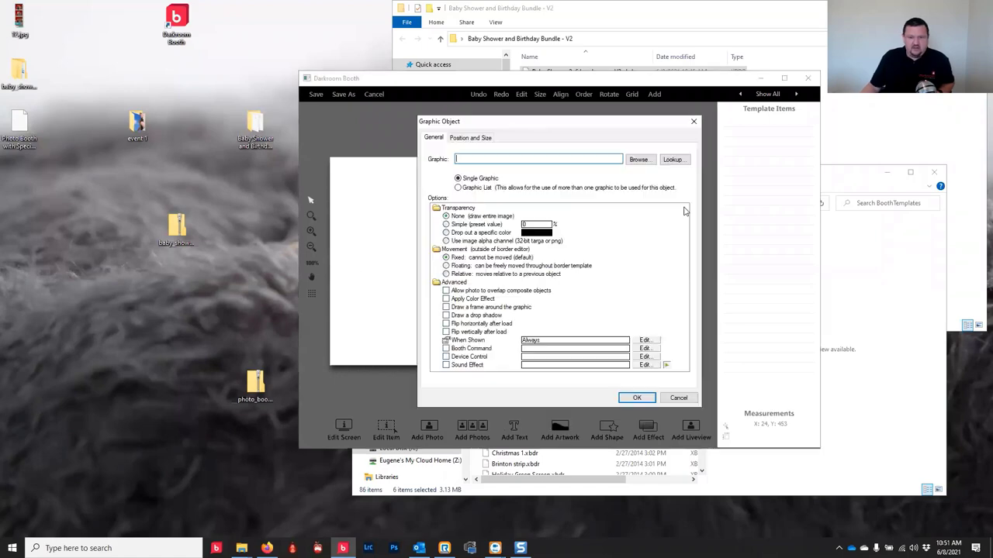
{"action": "left_click", "coordinate": [644, 162]}
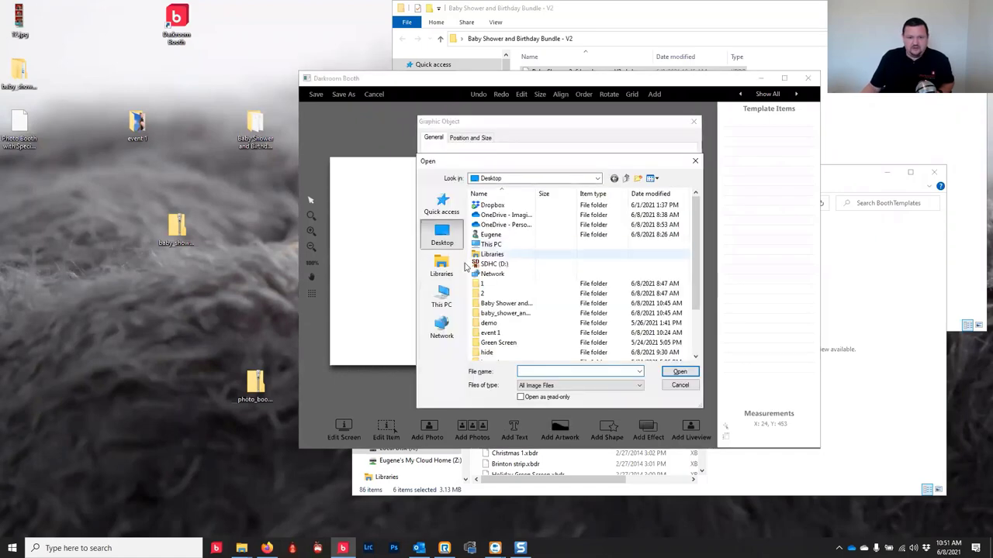
{"action": "left_click", "coordinate": [439, 266]}
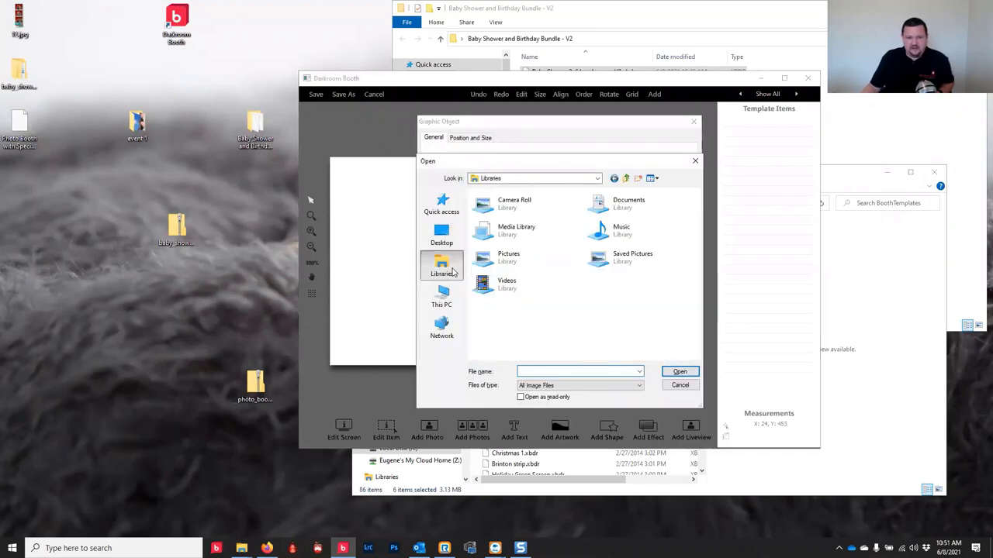
{"action": "double_click", "coordinate": [510, 262]}
{"action": "double_click", "coordinate": [602, 227]}
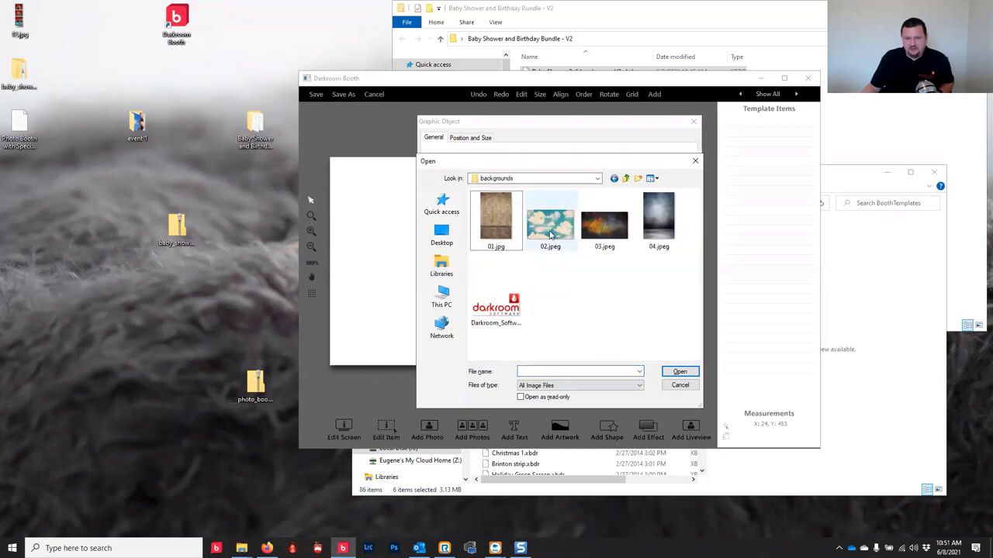
{"action": "left_click", "coordinate": [551, 231]}
{"action": "left_click", "coordinate": [680, 371]}
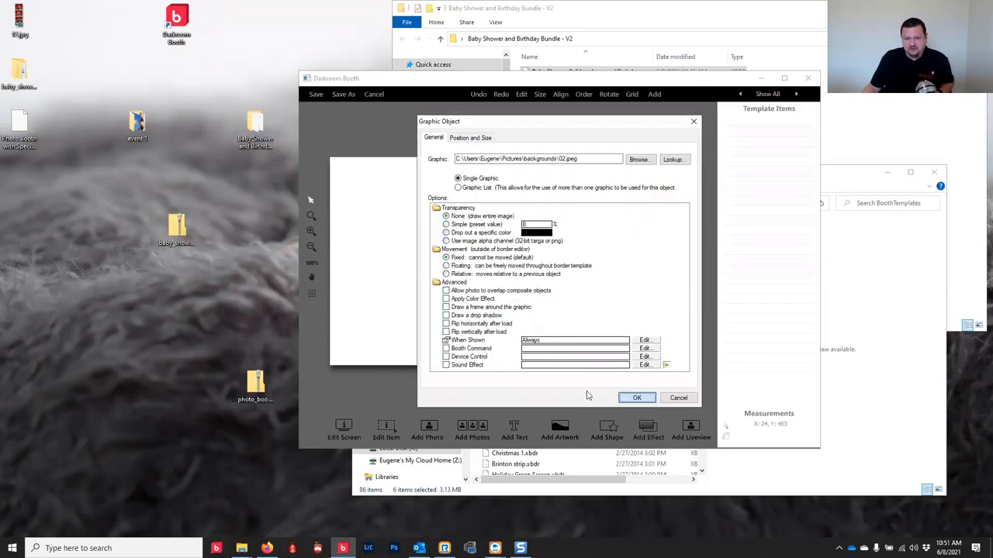
{"action": "left_click", "coordinate": [636, 398]}
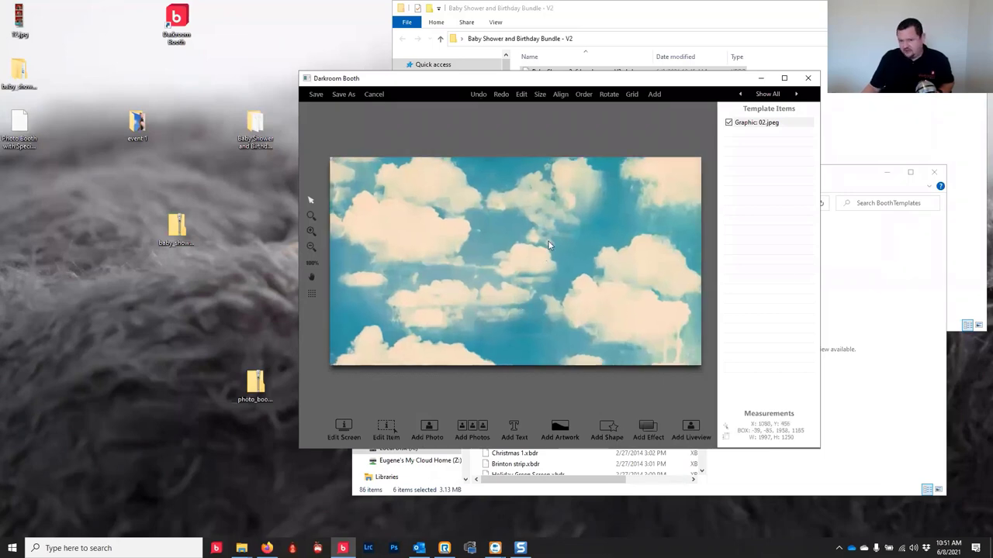
Step: Add a LIVEVIEW box and a photo composite with the 8 x 10 aspect ratio
{"action": "left_click", "coordinate": [690, 430]}
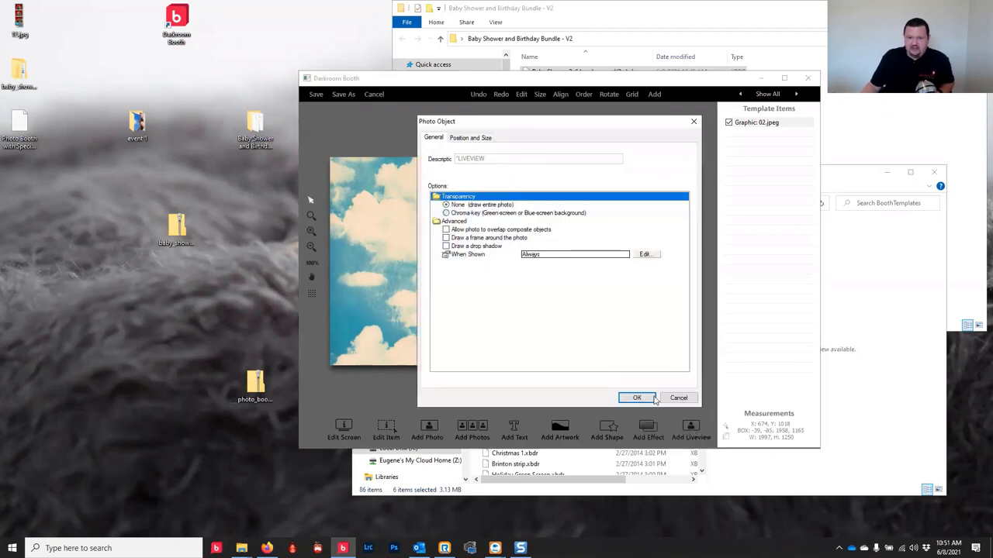
{"action": "left_click", "coordinate": [638, 398]}
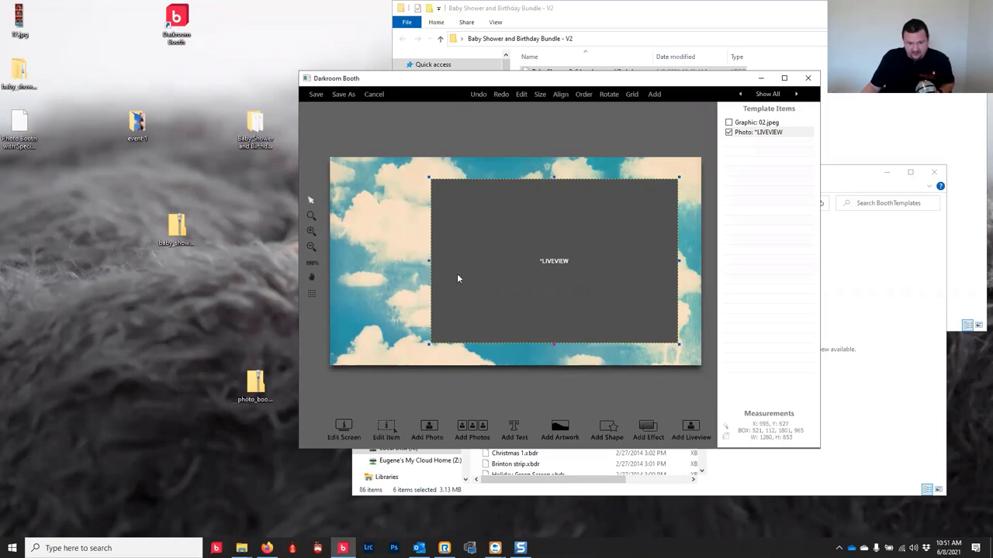
{"action": "scroll", "coordinate": [539, 255], "scroll_direction": "down", "scroll_amount": 1}
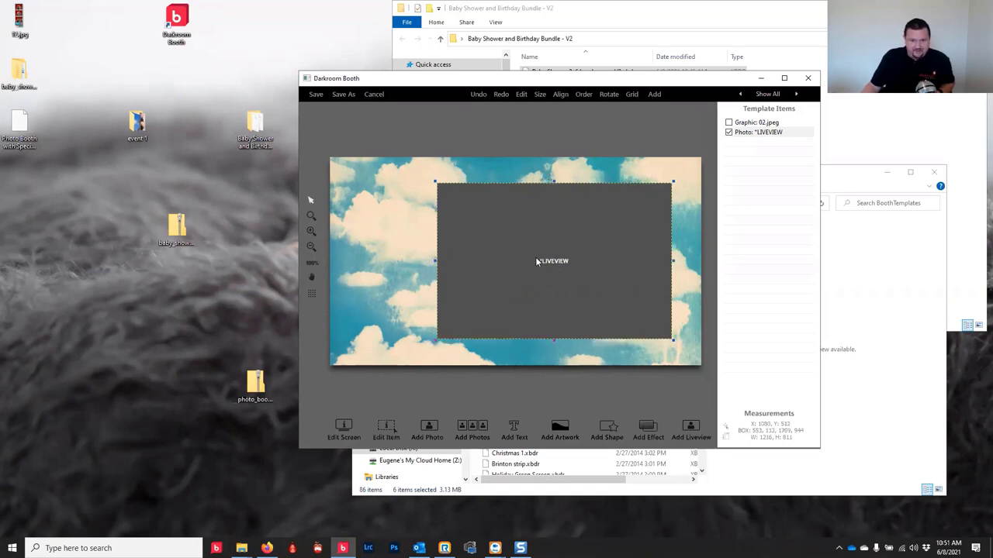
{"action": "left_click", "coordinate": [472, 428]}
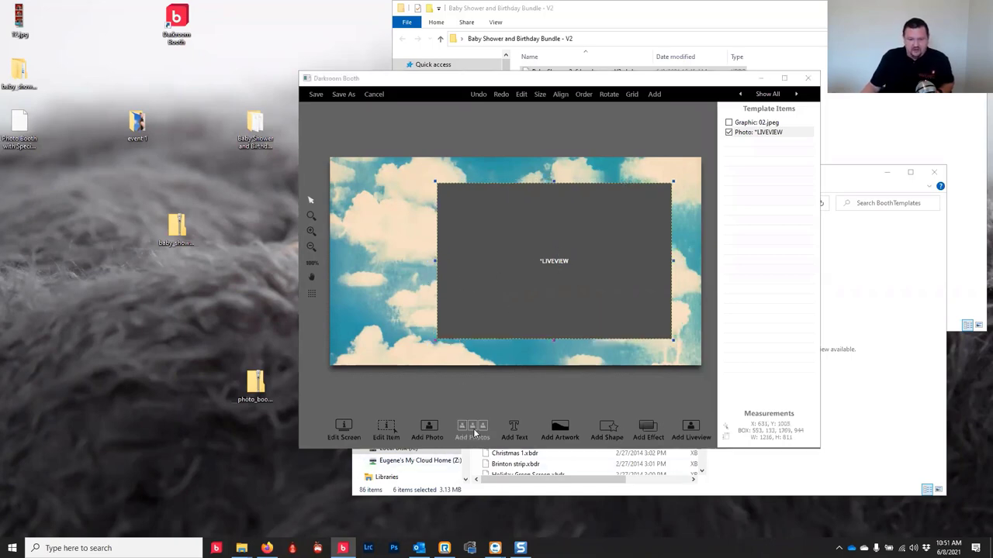
{"action": "double_click", "coordinate": [527, 203]}
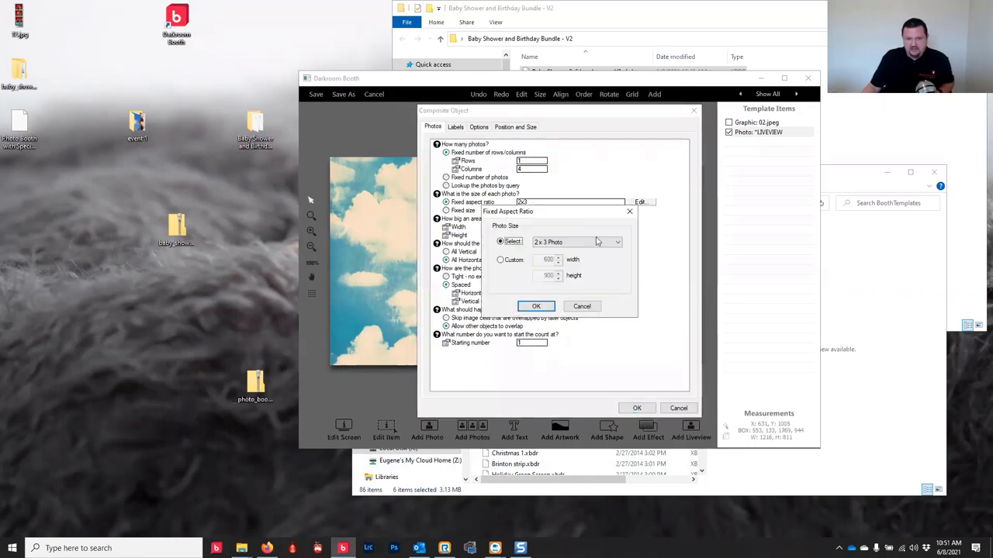
{"action": "left_click", "coordinate": [598, 242]}
{"action": "left_click", "coordinate": [557, 326]}
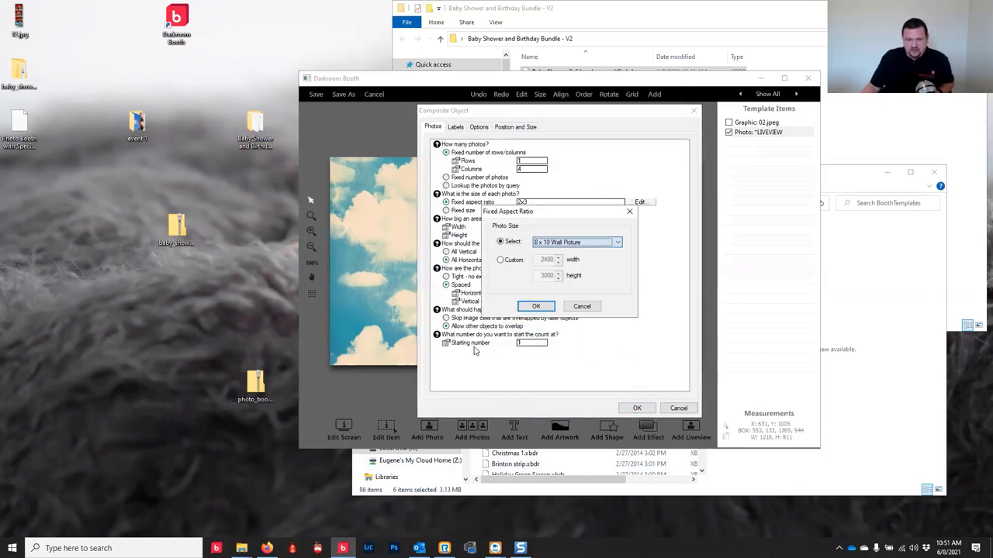
{"action": "left_click", "coordinate": [536, 309]}
{"action": "key", "text": "Return"}
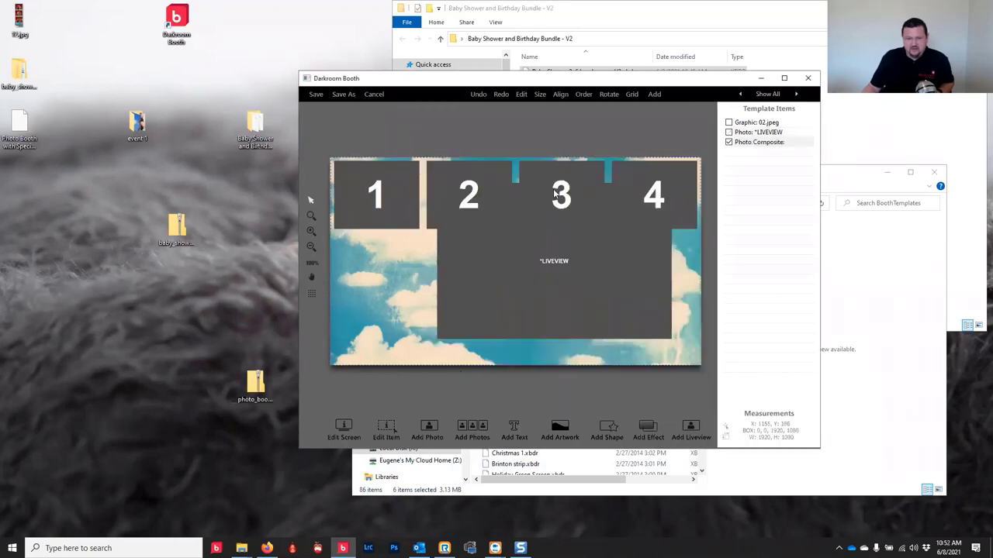
Step: Set the composite to 1 column and fit it into a slim column at the left edge
{"action": "double_click", "coordinate": [554, 192]}
{"action": "left_click", "coordinate": [533, 160]}
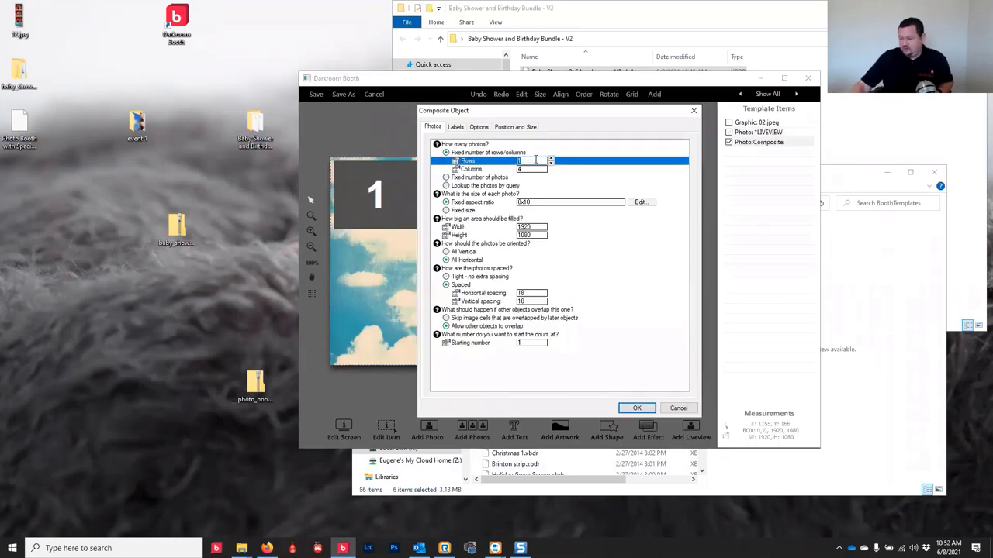
{"action": "left_click", "coordinate": [531, 169]}
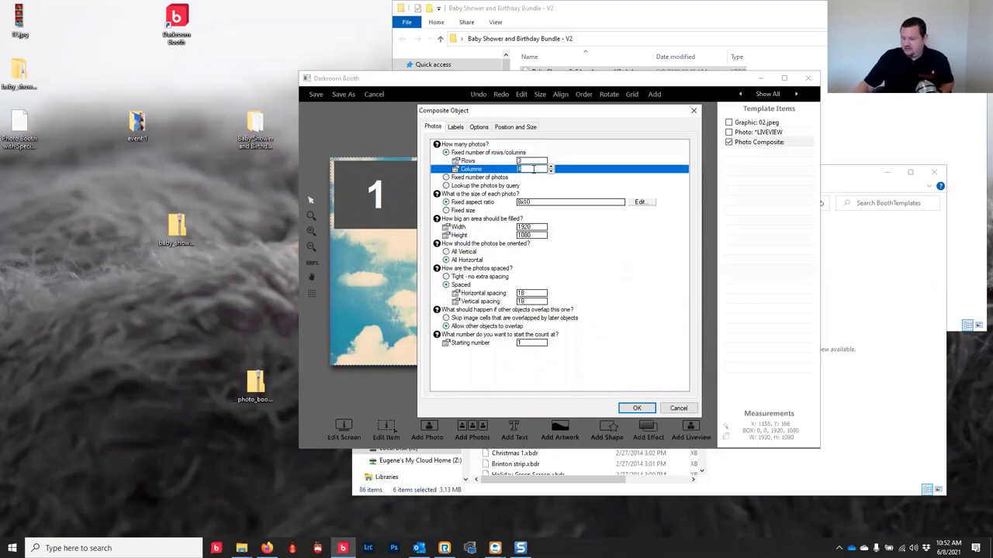
{"action": "type", "text": "1"}
{"action": "left_click", "coordinate": [636, 408]}
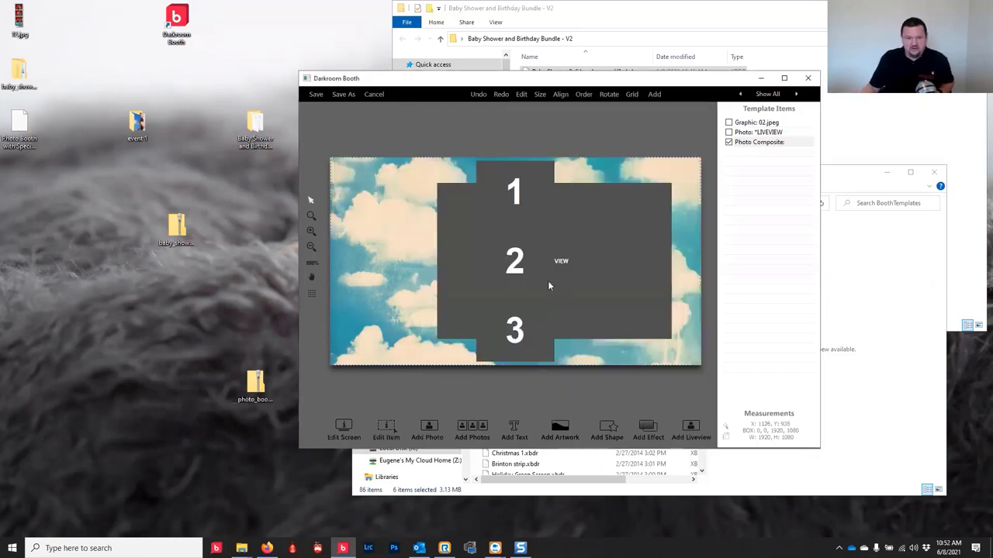
{"action": "left_click_drag", "start_coordinate": [522, 264], "coordinate": [393, 265]}
{"action": "left_click", "coordinate": [606, 254]}
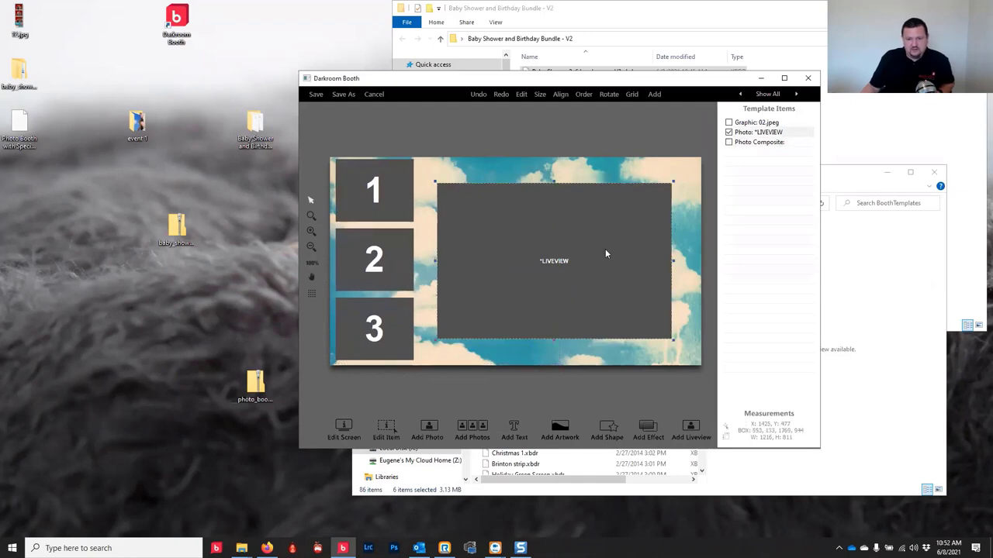
{"action": "left_click_drag", "start_coordinate": [380, 257], "coordinate": [471, 260]}
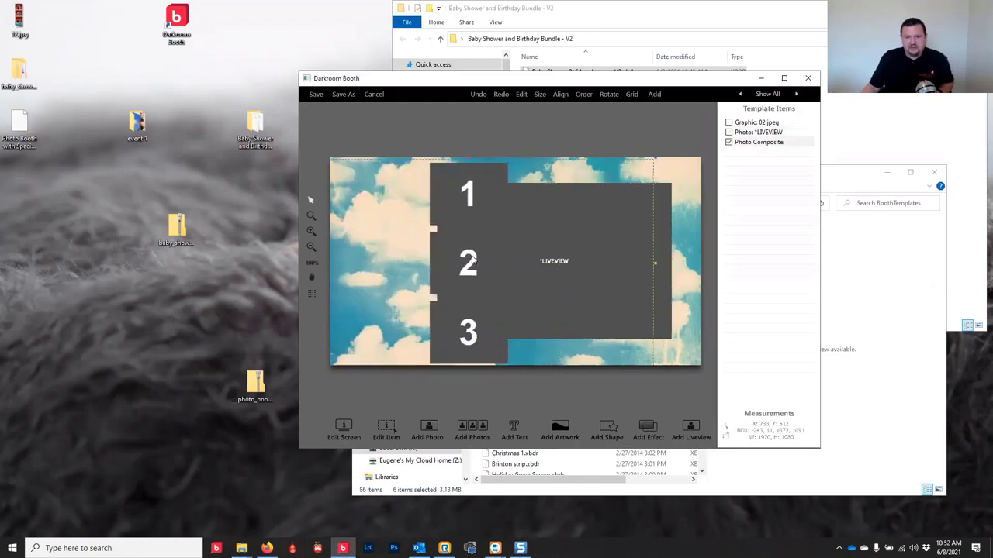
{"action": "left_click_drag", "start_coordinate": [656, 264], "coordinate": [445, 270]}
{"action": "left_click_drag", "start_coordinate": [371, 266], "coordinate": [411, 266]}
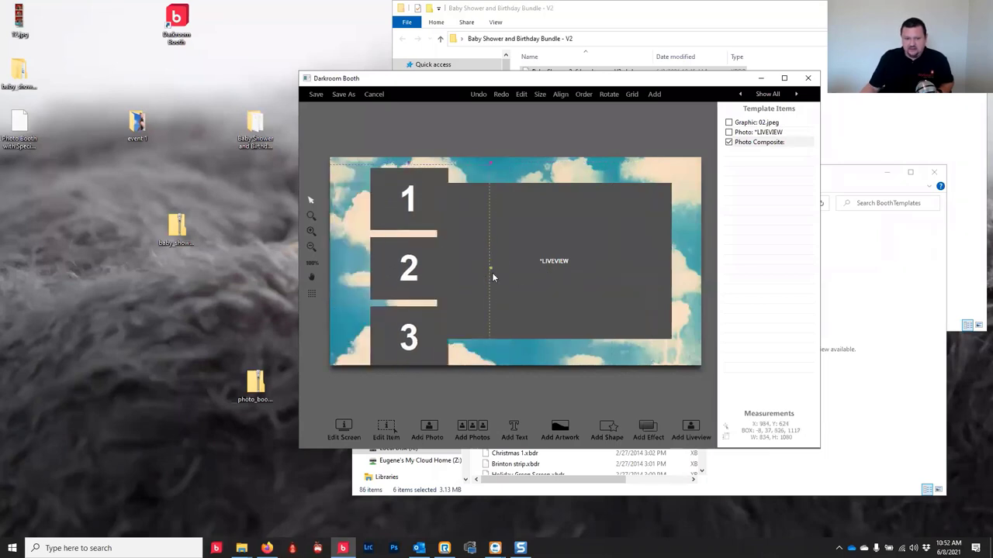
{"action": "left_click_drag", "start_coordinate": [488, 268], "coordinate": [420, 268]}
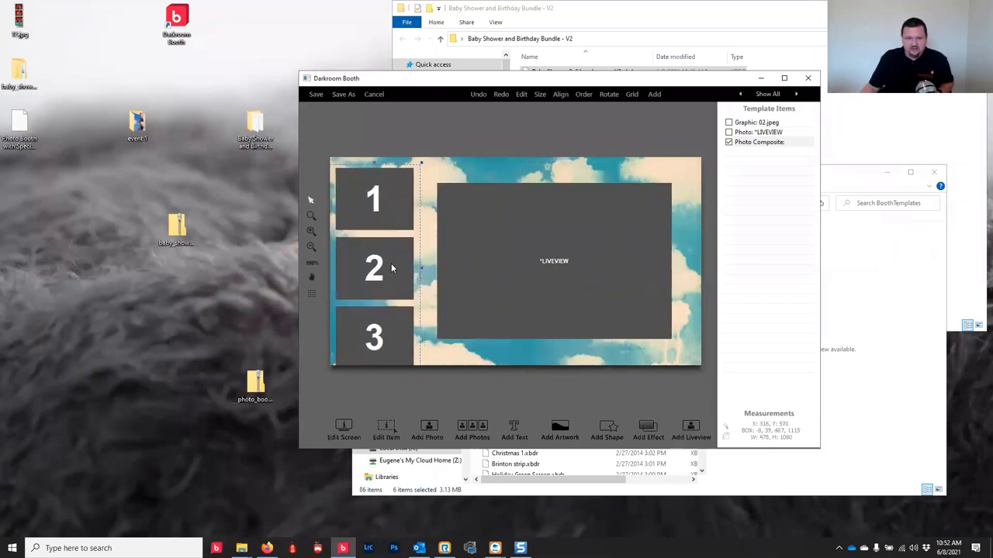
Step: Narrow the live view box and shift it right beside the composite
{"action": "left_click", "coordinate": [541, 250]}
{"action": "left_click_drag", "start_coordinate": [673, 261], "coordinate": [633, 262]}
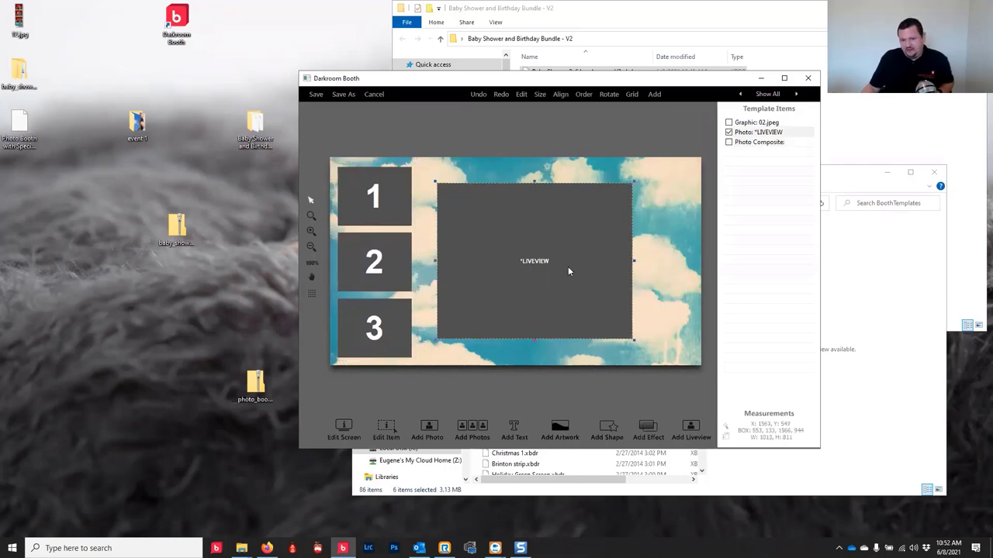
{"action": "left_click_drag", "start_coordinate": [534, 264], "coordinate": [543, 264]}
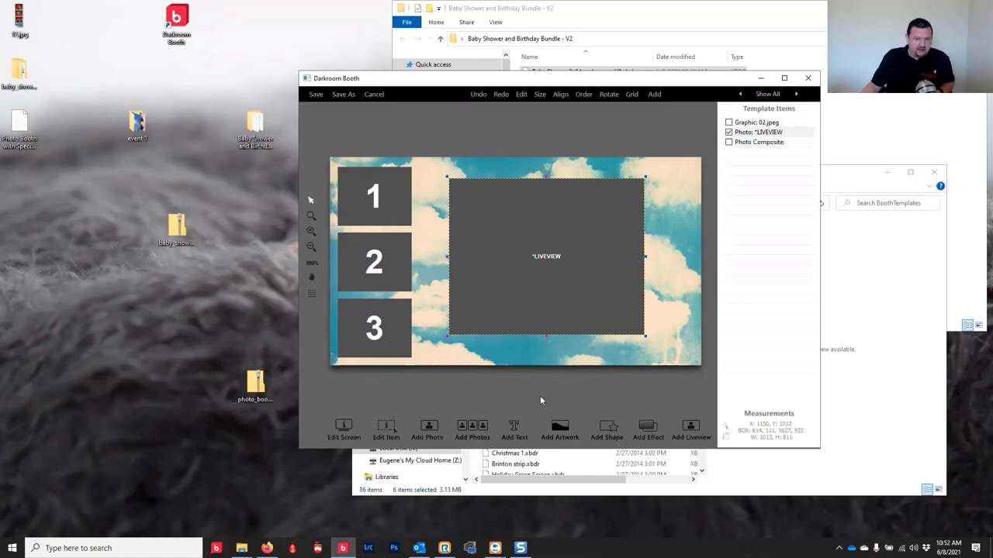
{"action": "left_click_drag", "start_coordinate": [497, 276], "coordinate": [515, 278]}
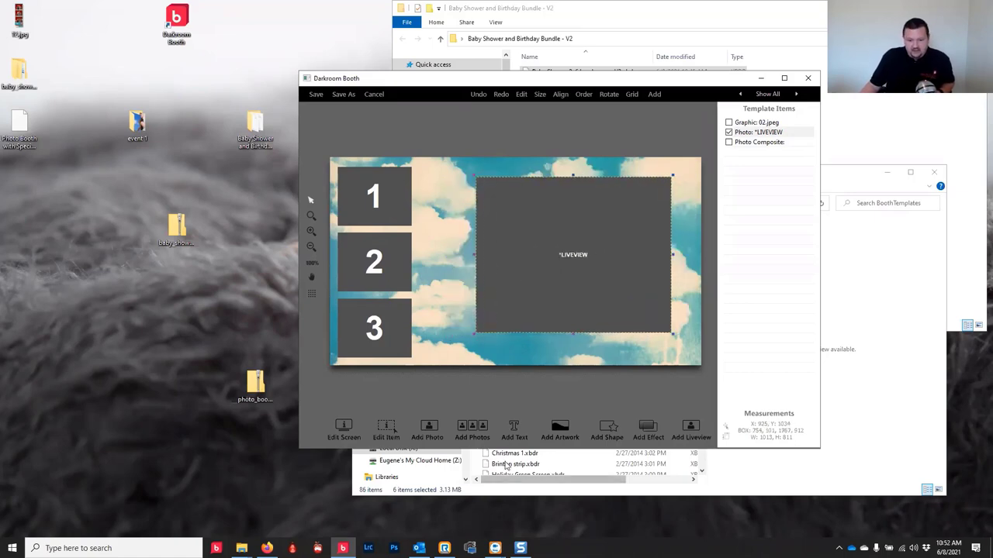
Step: Add a %Text% special text field in the Bilbo Swash Caps font
{"action": "left_click", "coordinate": [514, 428]}
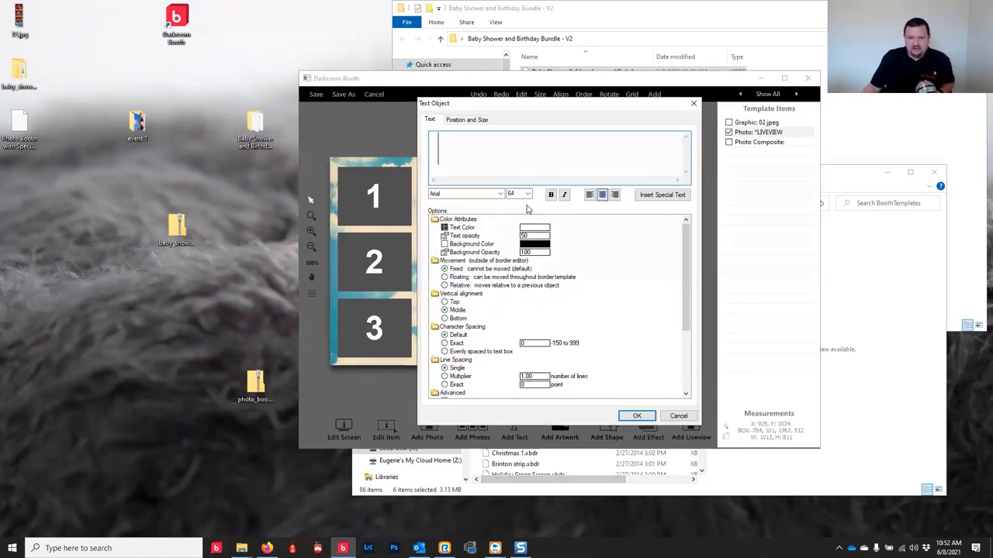
{"action": "left_click", "coordinate": [662, 195]}
{"action": "left_click", "coordinate": [672, 212]}
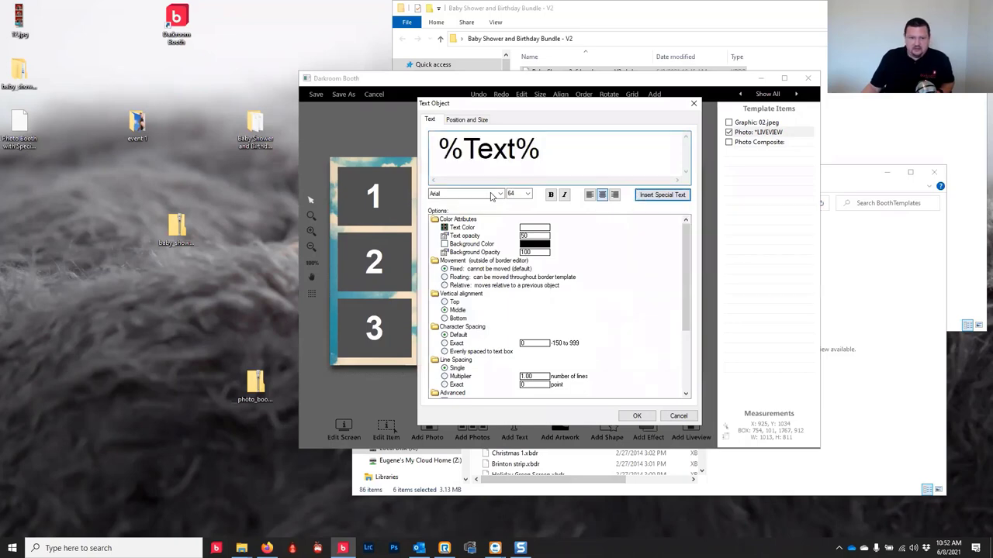
{"action": "left_click", "coordinate": [450, 193]}
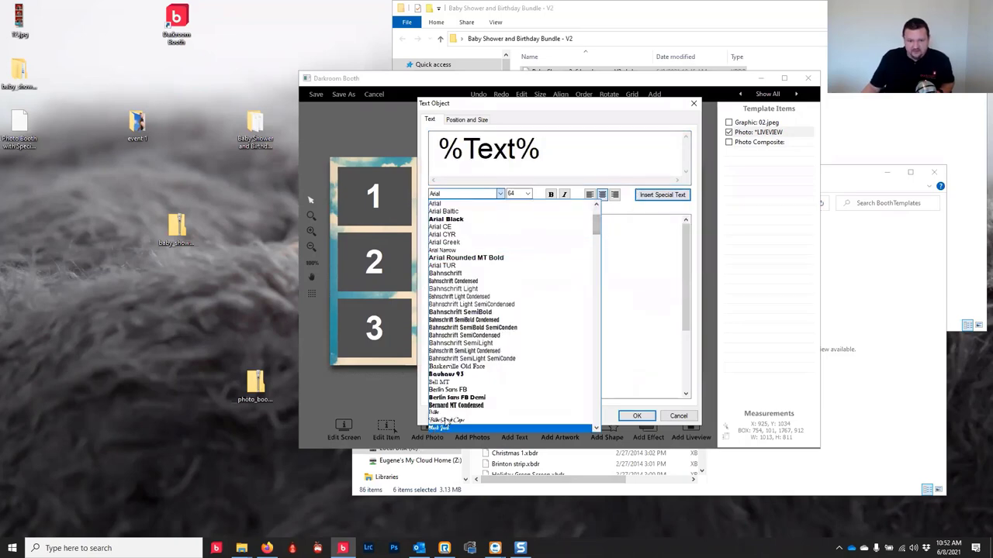
{"action": "left_click", "coordinate": [446, 421]}
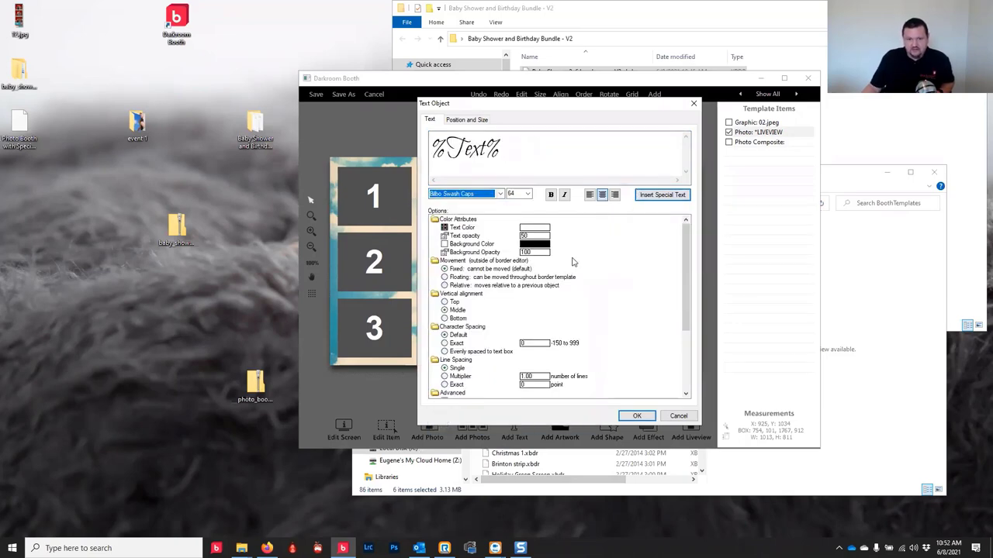
{"action": "left_click", "coordinate": [636, 415]}
Step: Place and stretch the %Text% field across the bottom, nudging the live view box up
{"action": "left_click_drag", "start_coordinate": [553, 285], "coordinate": [553, 331]}
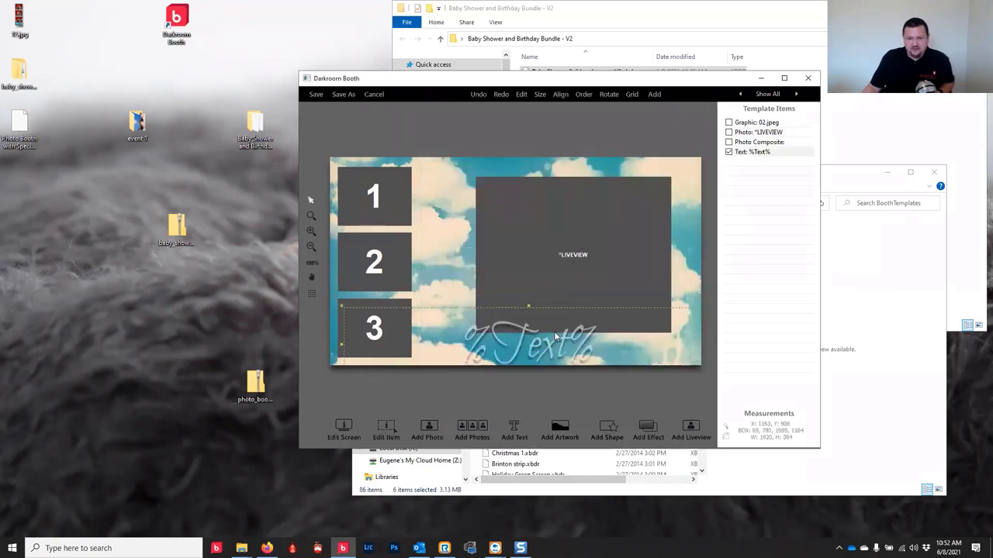
{"action": "left_click", "coordinate": [568, 235]}
{"action": "left_click_drag", "start_coordinate": [569, 235], "coordinate": [556, 226]}
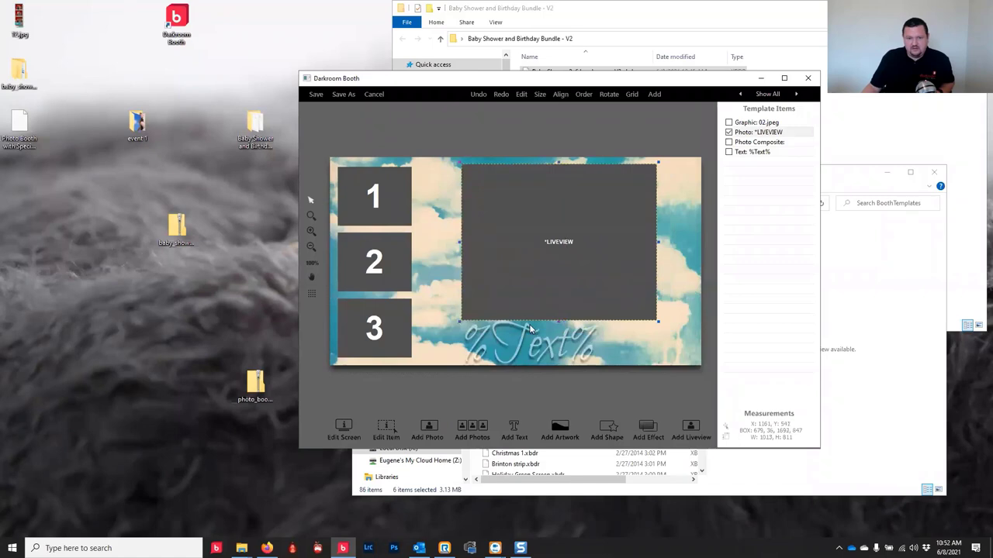
{"action": "left_click_drag", "start_coordinate": [524, 345], "coordinate": [479, 333]}
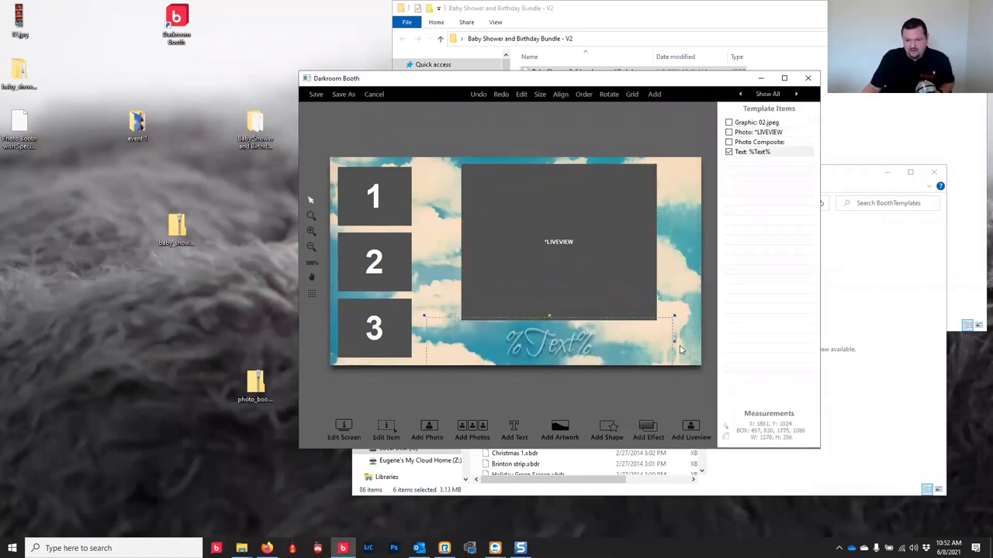
{"action": "left_click_drag", "start_coordinate": [677, 342], "coordinate": [379, 349]}
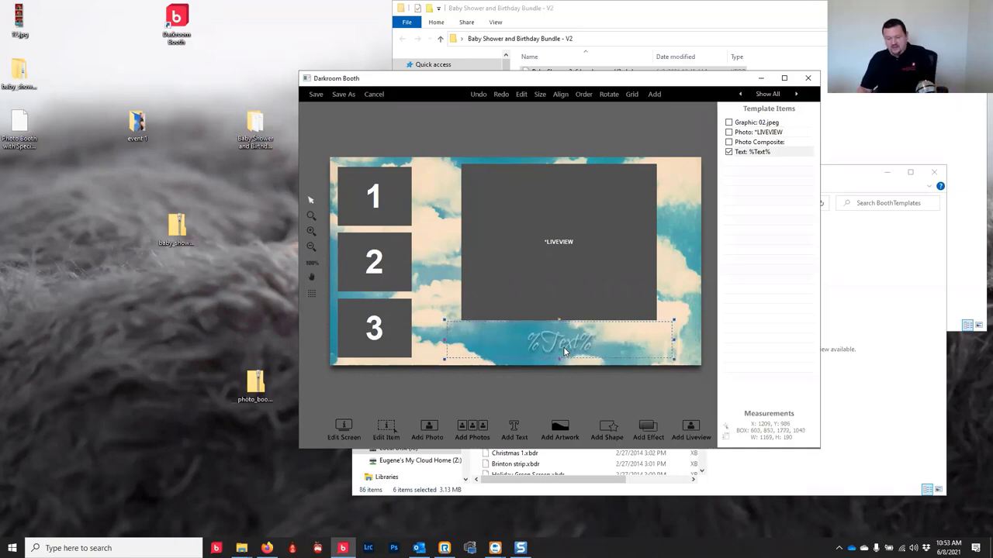
Step: Duplicate the text field into a size 150 %Countdown% positioned over the live view
{"action": "key", "text": "ctrl+d"}
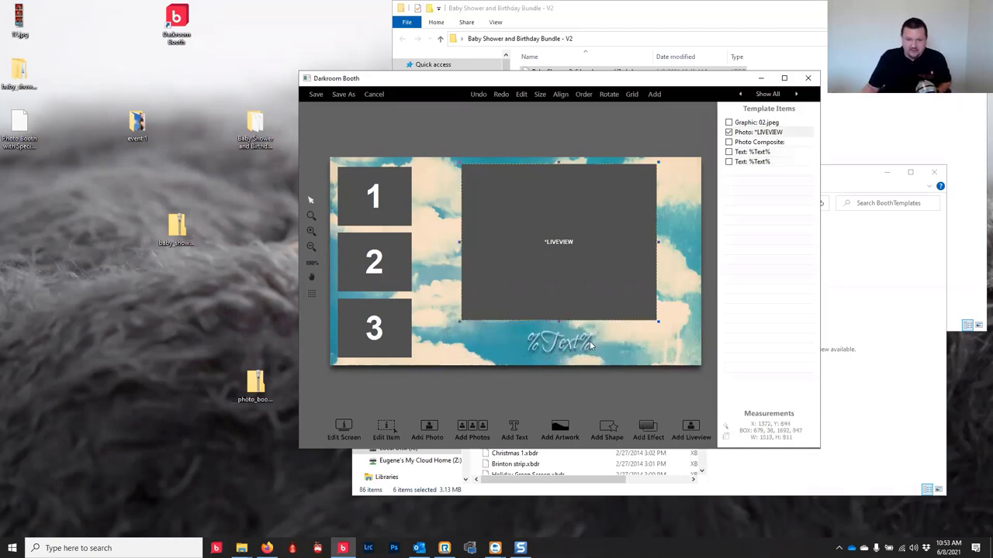
{"action": "left_click_drag", "start_coordinate": [589, 341], "coordinate": [562, 249]}
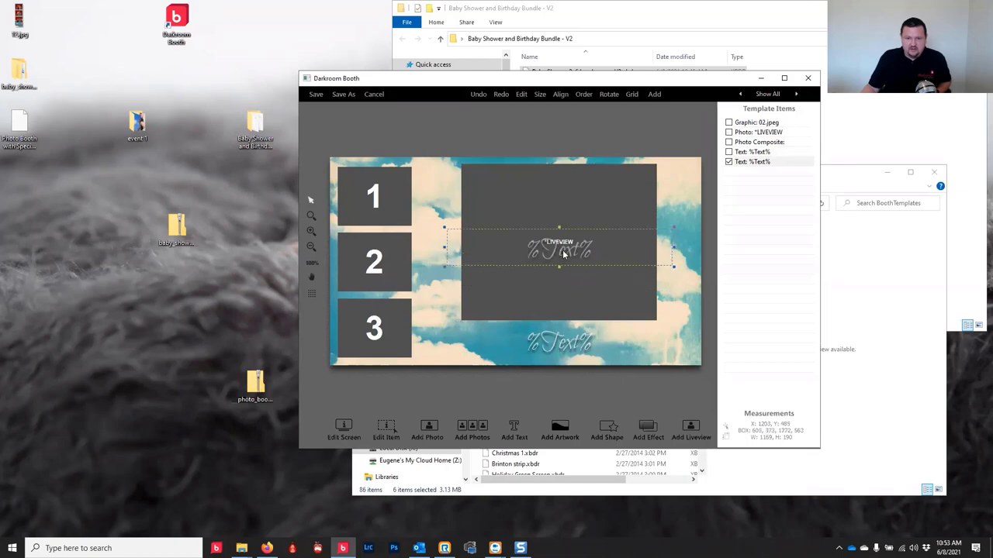
{"action": "double_click", "coordinate": [562, 250]}
{"action": "left_click", "coordinate": [655, 195]}
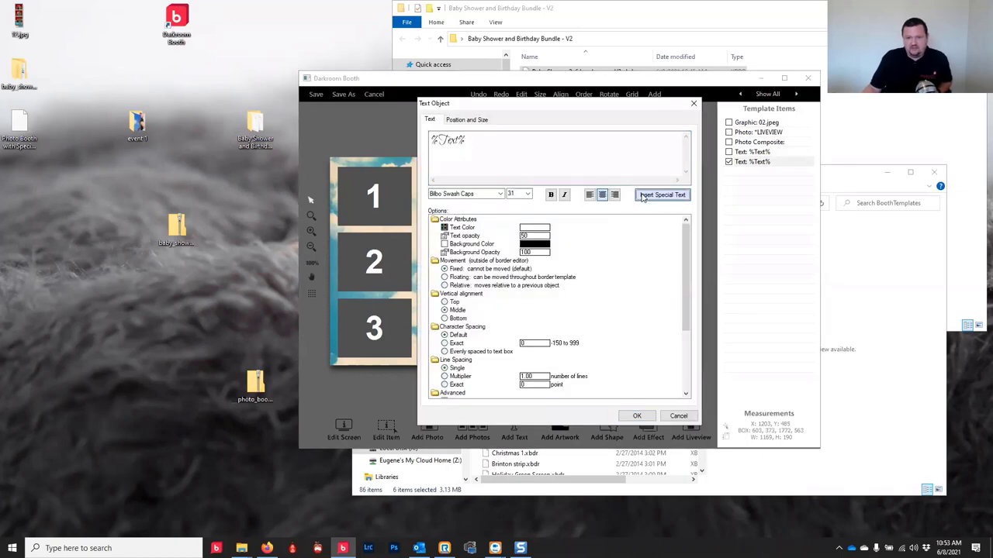
{"action": "left_click", "coordinate": [673, 223]}
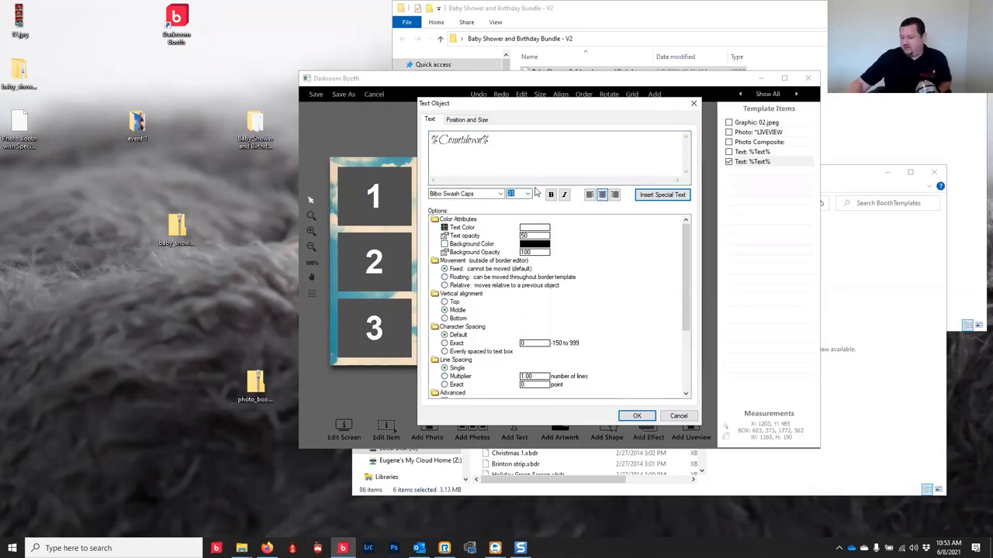
{"action": "type", "text": "150"}
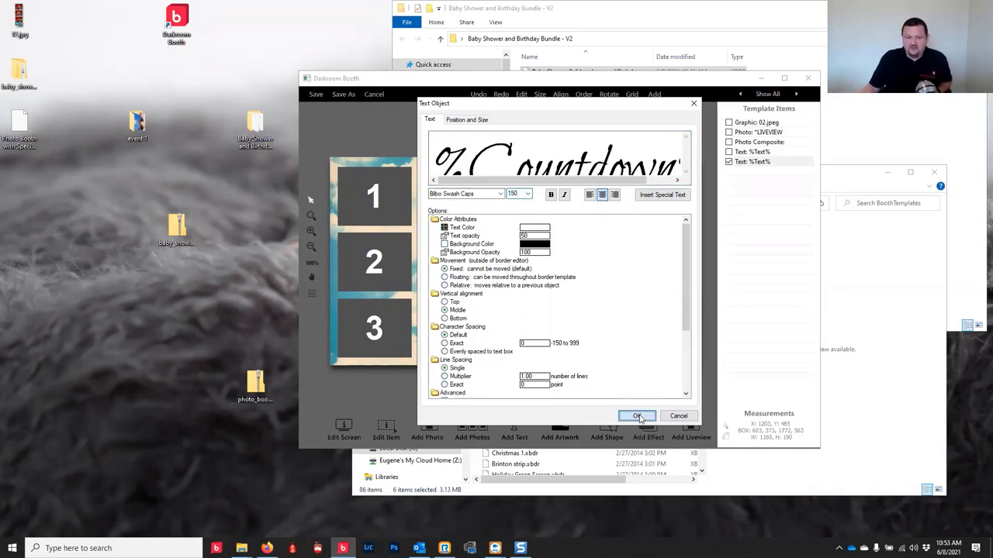
{"action": "left_click", "coordinate": [636, 416]}
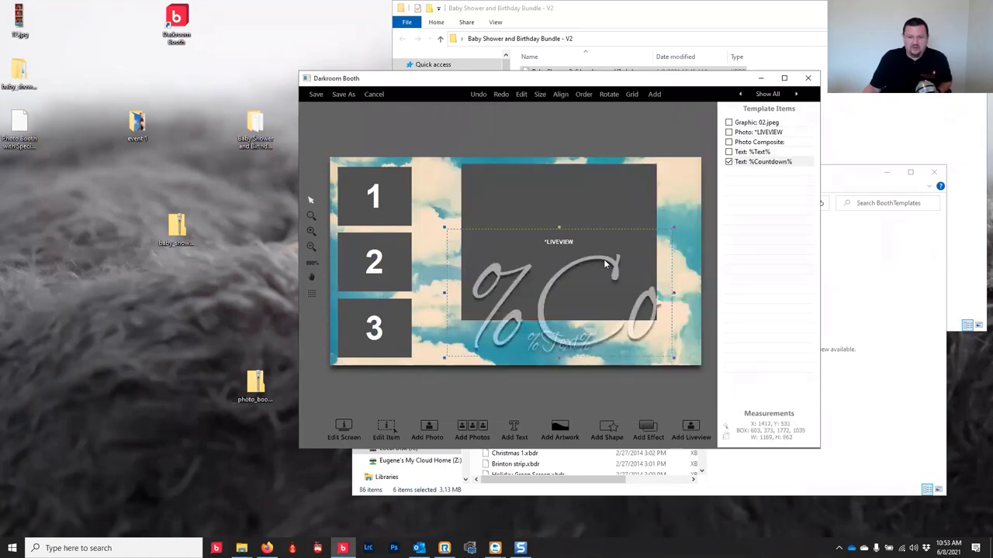
{"action": "left_click_drag", "start_coordinate": [606, 264], "coordinate": [587, 216]}
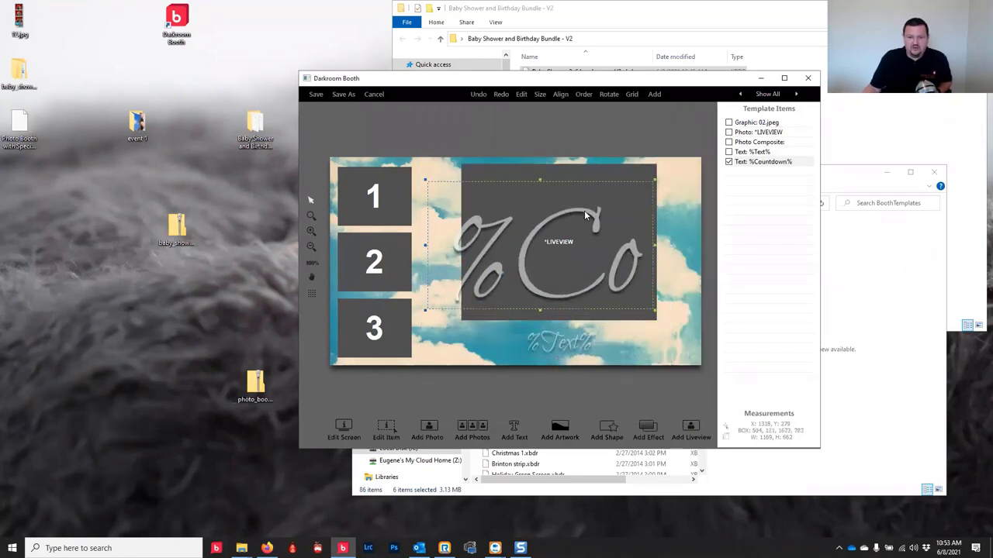
Step: Set the bottom %Text% caption's opacity to 100
{"action": "double_click", "coordinate": [560, 347]}
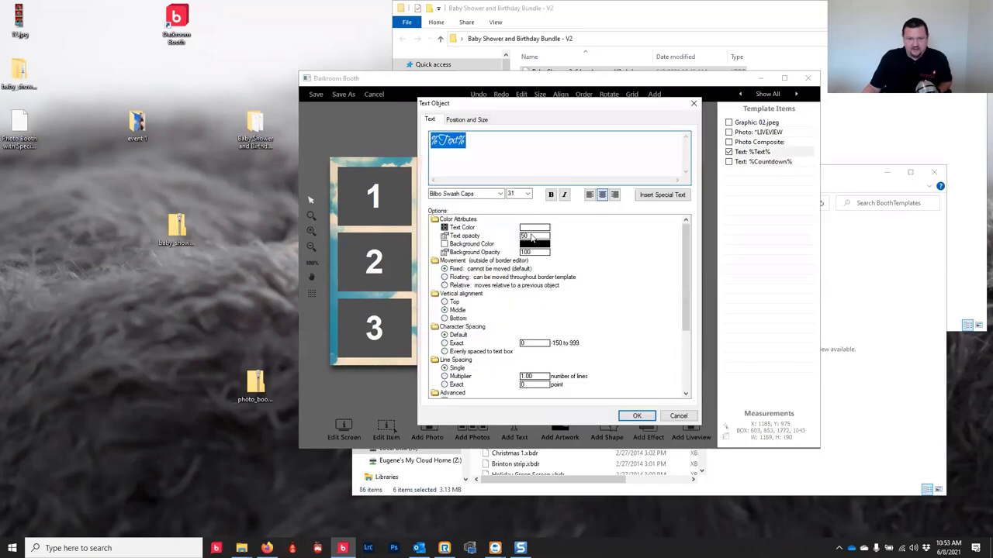
{"action": "left_click", "coordinate": [532, 238]}
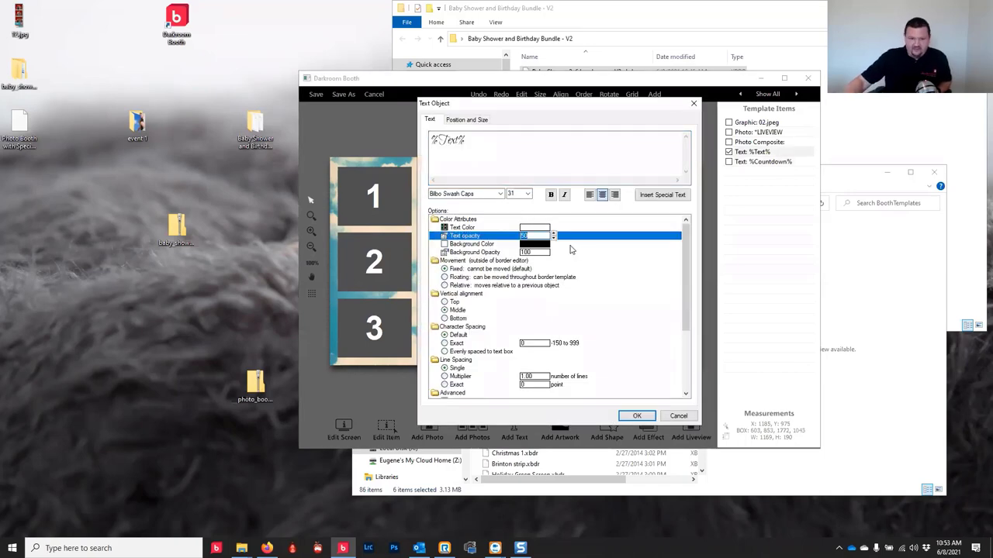
{"action": "type", "text": "100"}
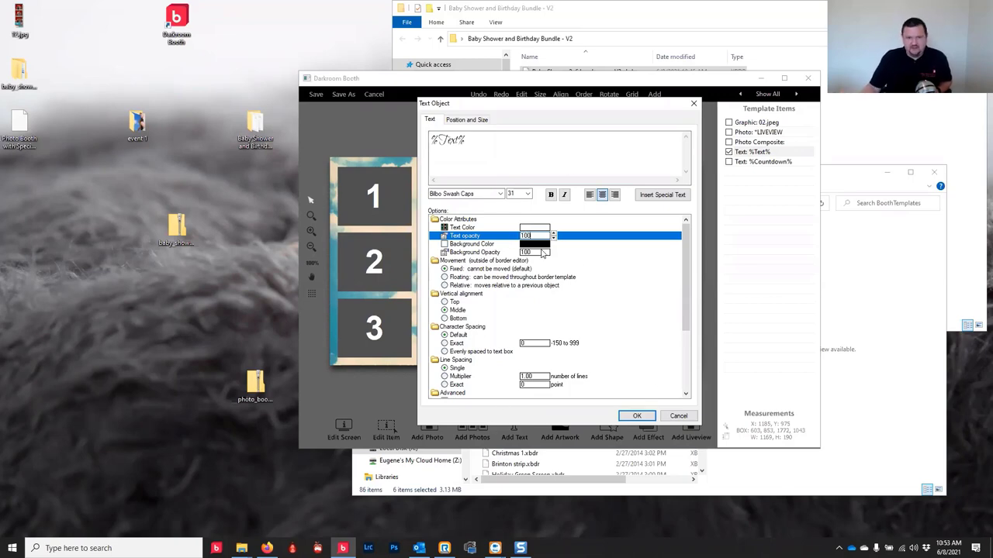
{"action": "left_click", "coordinate": [630, 415]}
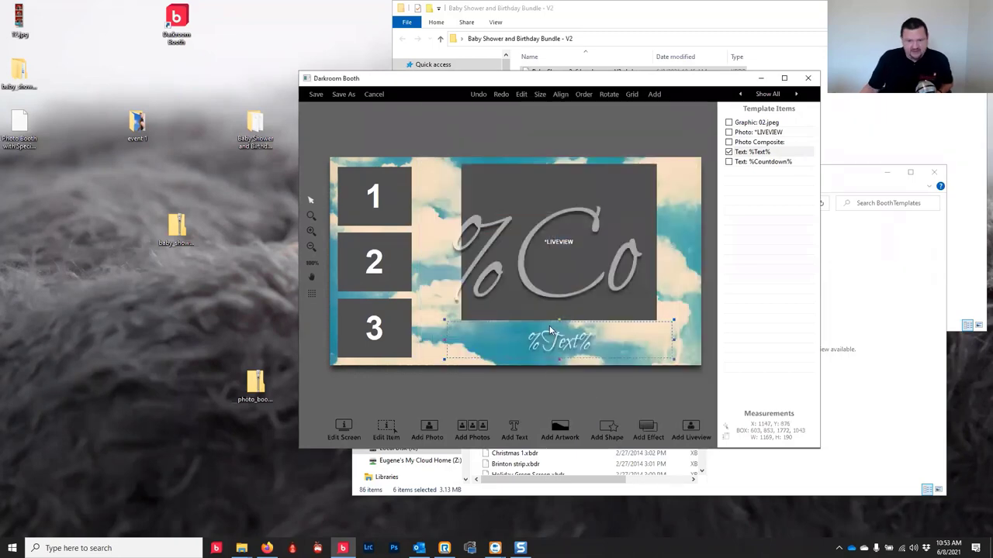
{"action": "left_click", "coordinate": [317, 94]}
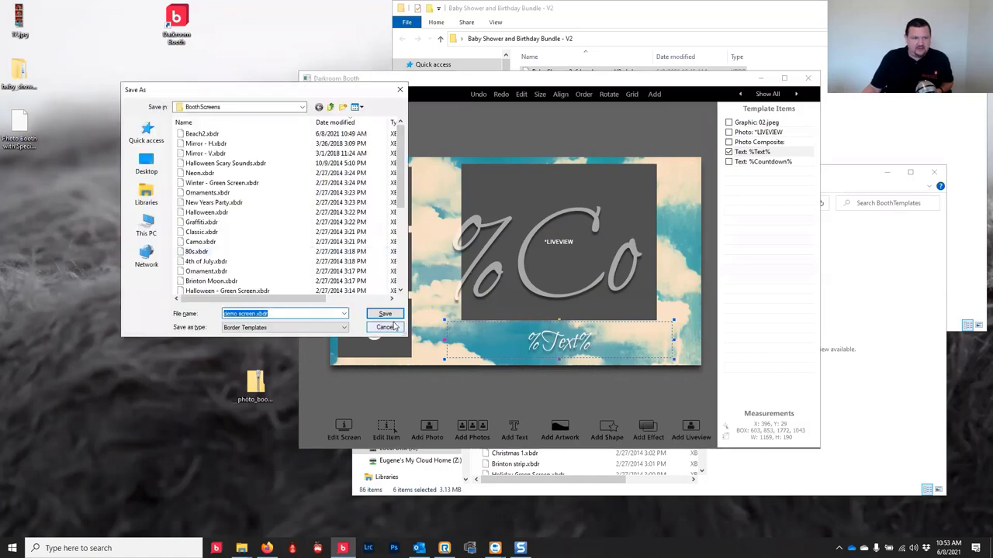
{"action": "left_click", "coordinate": [386, 314]}
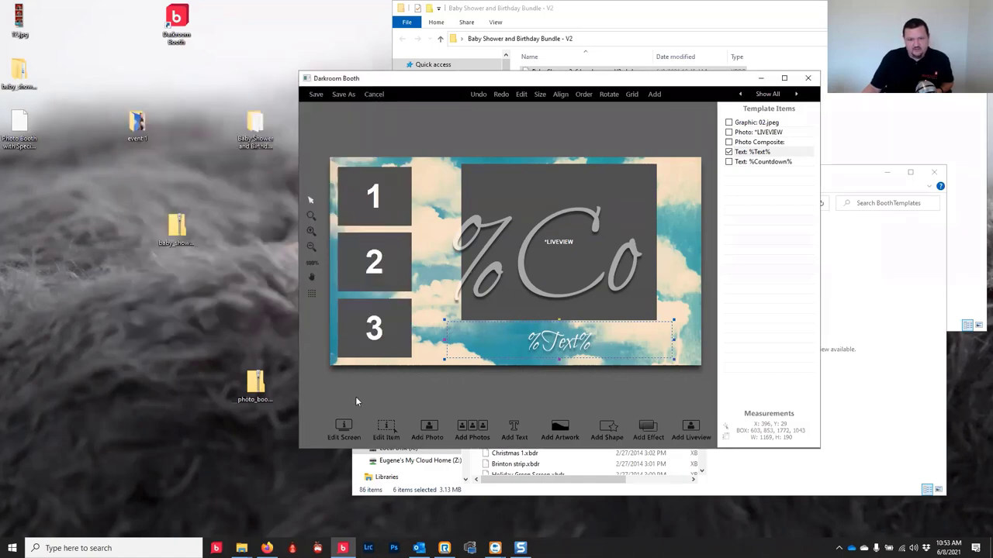
{"action": "left_click", "coordinate": [529, 434]}
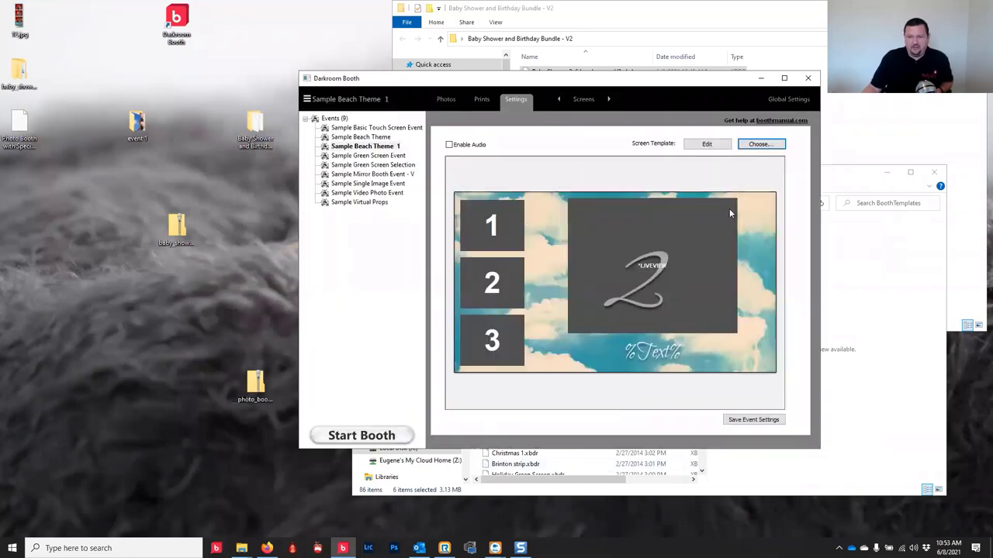
{"action": "left_click", "coordinate": [348, 436]}
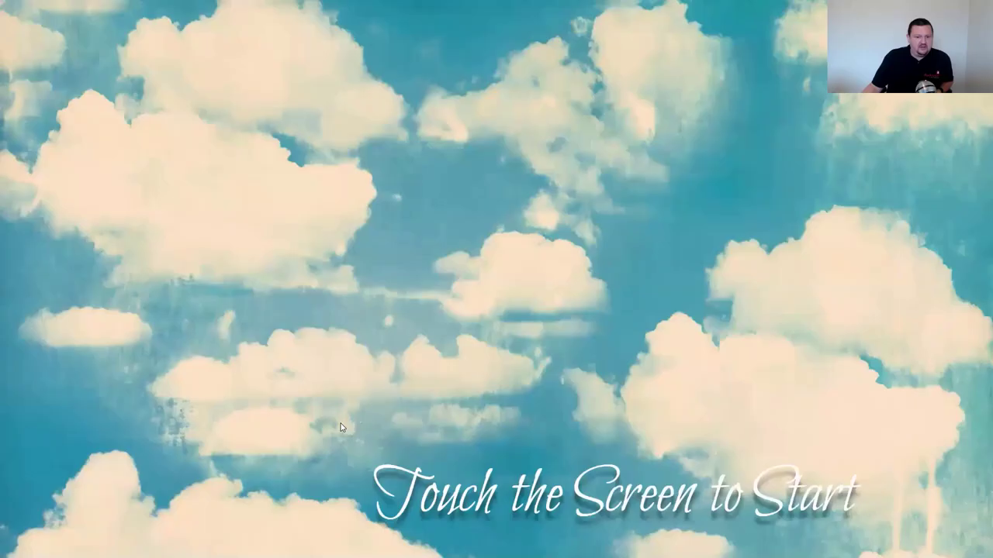
{"action": "left_click", "coordinate": [657, 501]}
{"action": "left_click", "coordinate": [458, 292]}
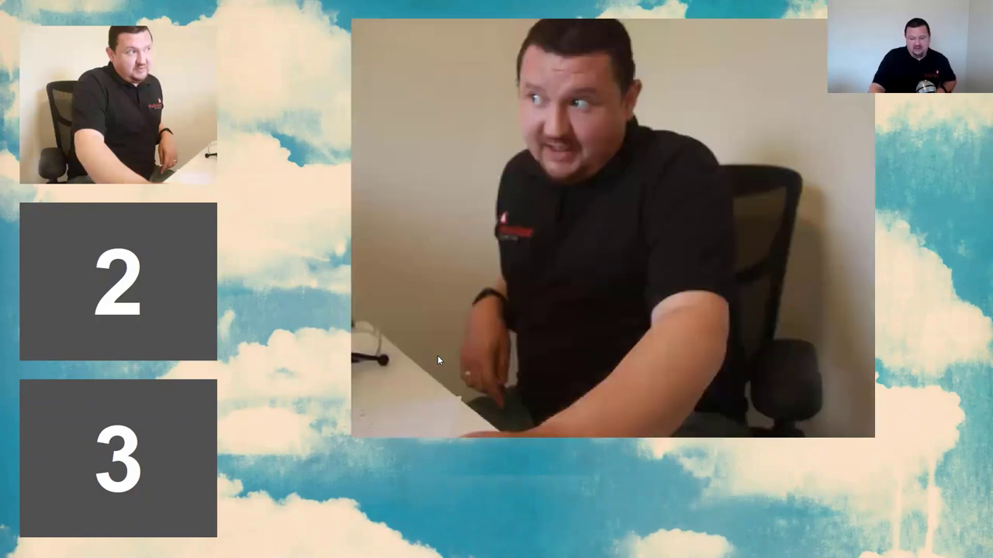
{"action": "key", "text": "Escape"}
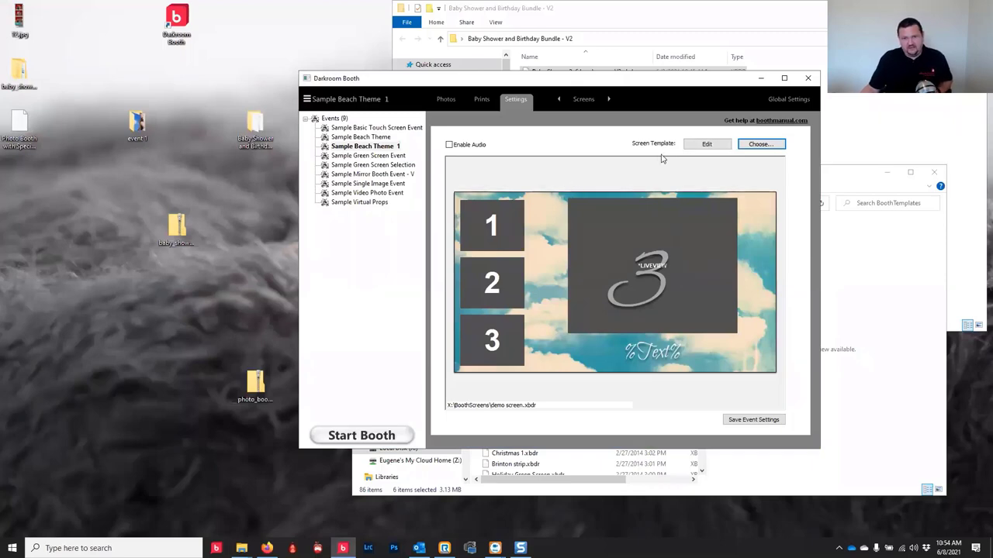
Step: Browse to X:\BoothScreens on Local Disk and select the Special Winner template file
{"action": "left_click", "coordinate": [780, 146]}
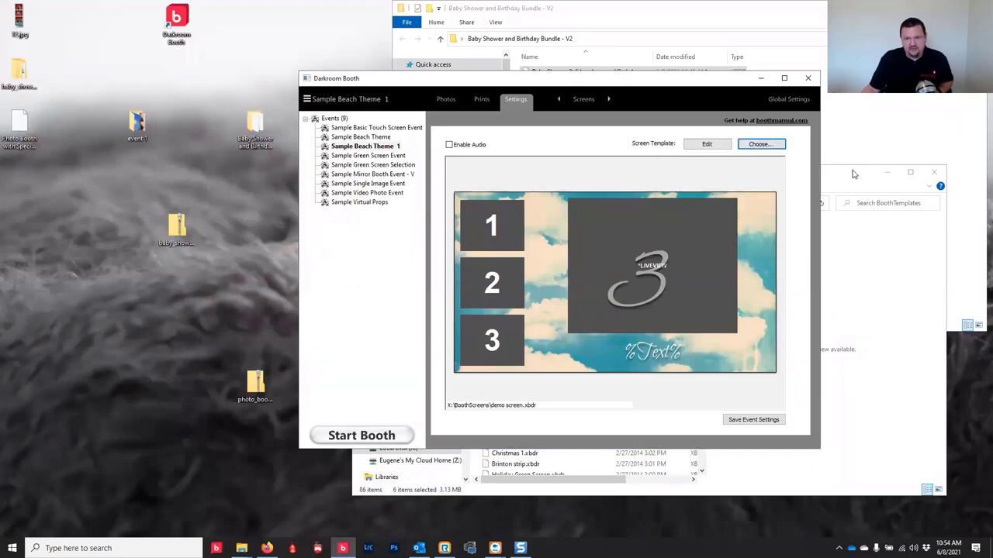
{"action": "left_click", "coordinate": [479, 204]}
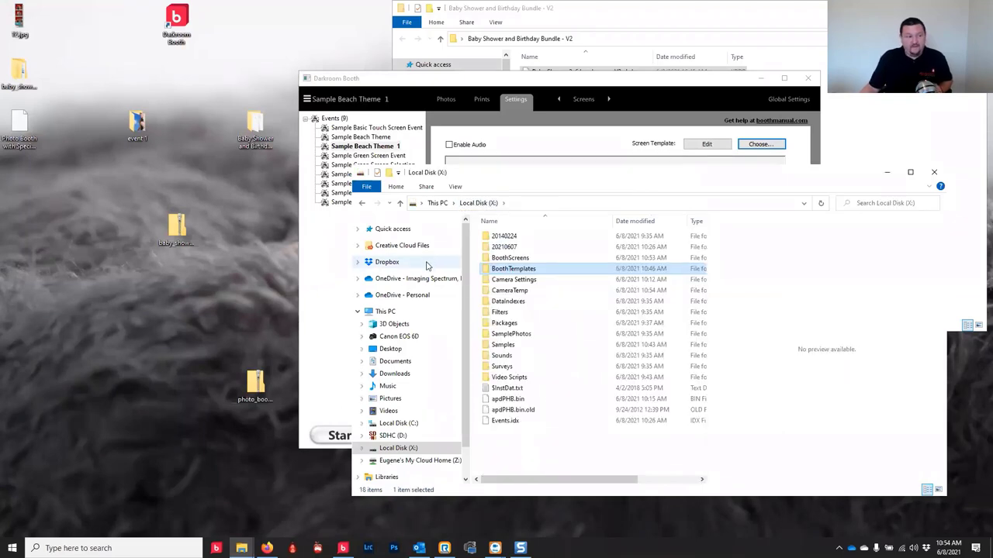
{"action": "double_click", "coordinate": [500, 260]}
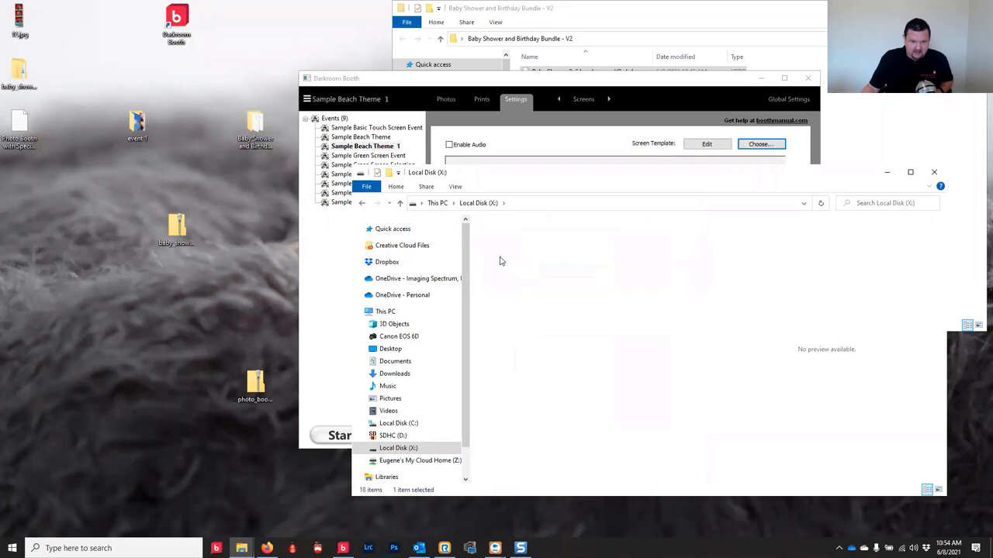
{"action": "left_click", "coordinate": [14, 130]}
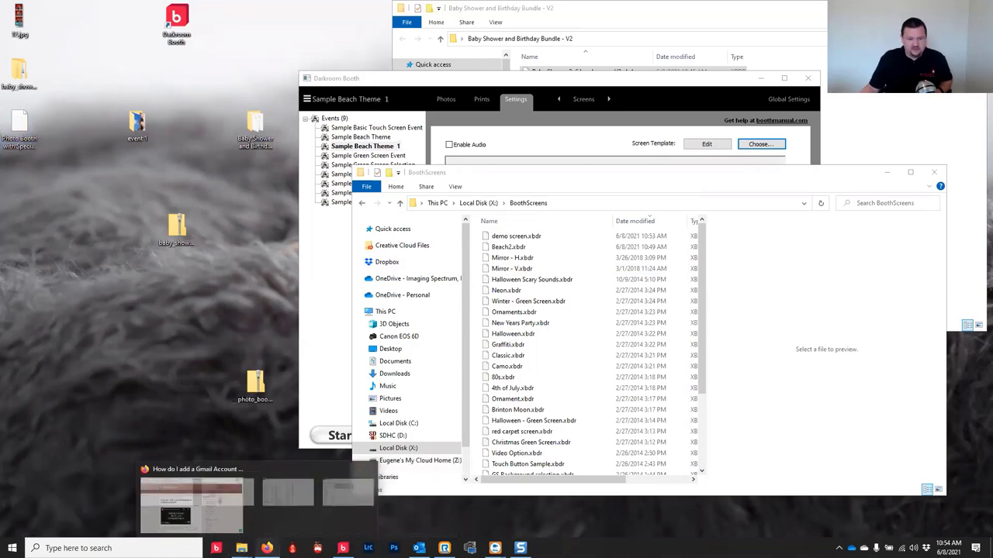
{"action": "left_click", "coordinate": [266, 548]}
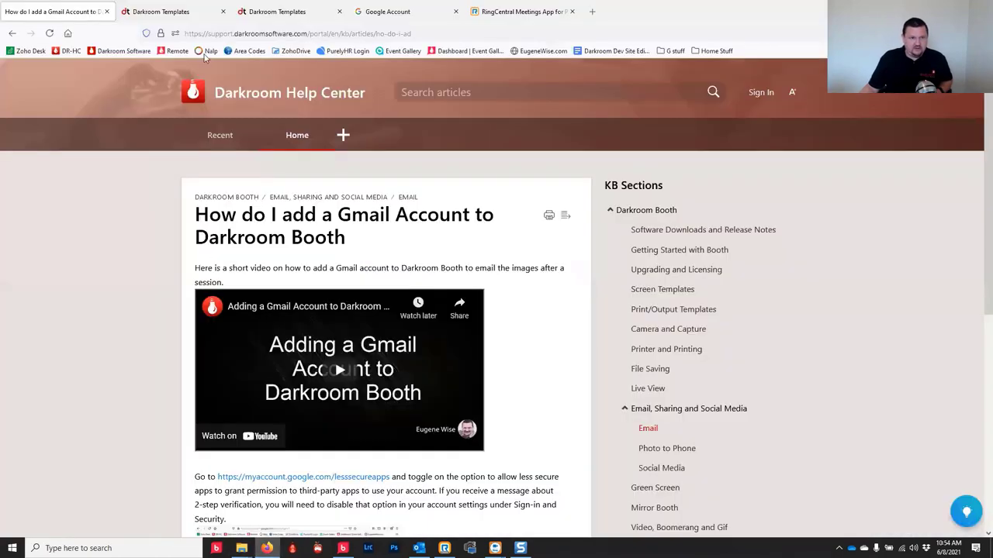
Step: Show the Darkroom Templates free listing and scroll to the Burst Mode Session Sample Booth Theme
{"action": "left_click", "coordinate": [164, 12]}
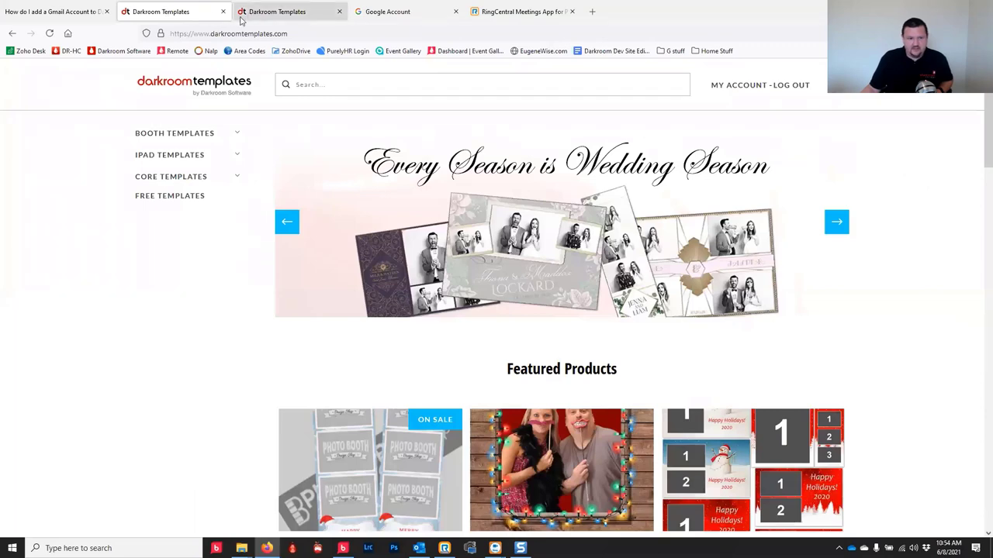
{"action": "left_click", "coordinate": [164, 197]}
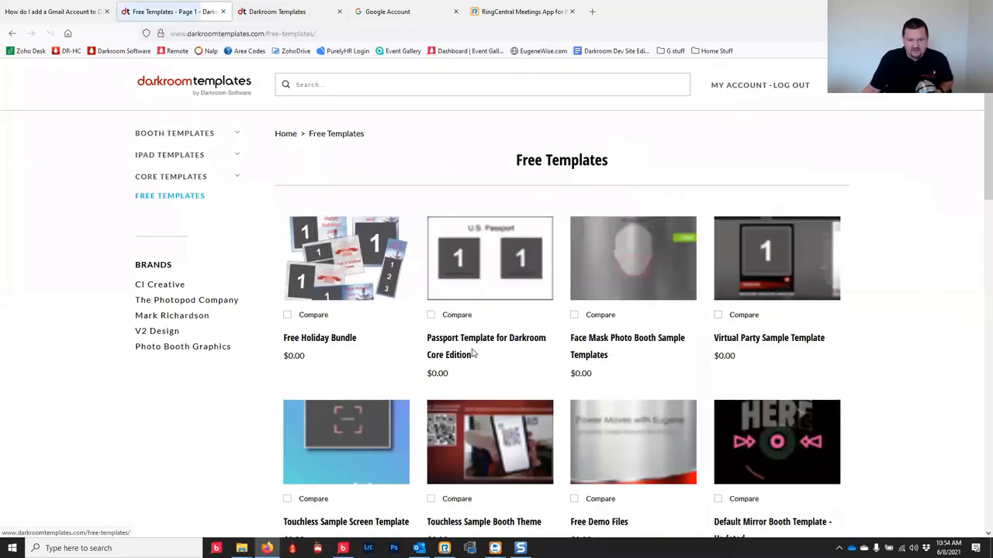
{"action": "scroll", "coordinate": [504, 380], "scroll_direction": "down", "scroll_amount": 5}
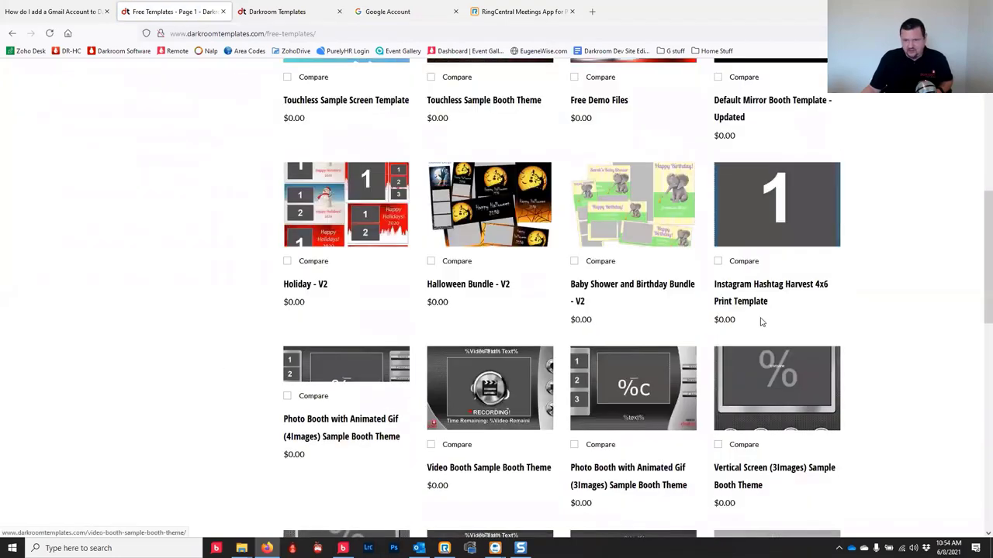
{"action": "scroll", "coordinate": [329, 428], "scroll_direction": "down", "scroll_amount": 1}
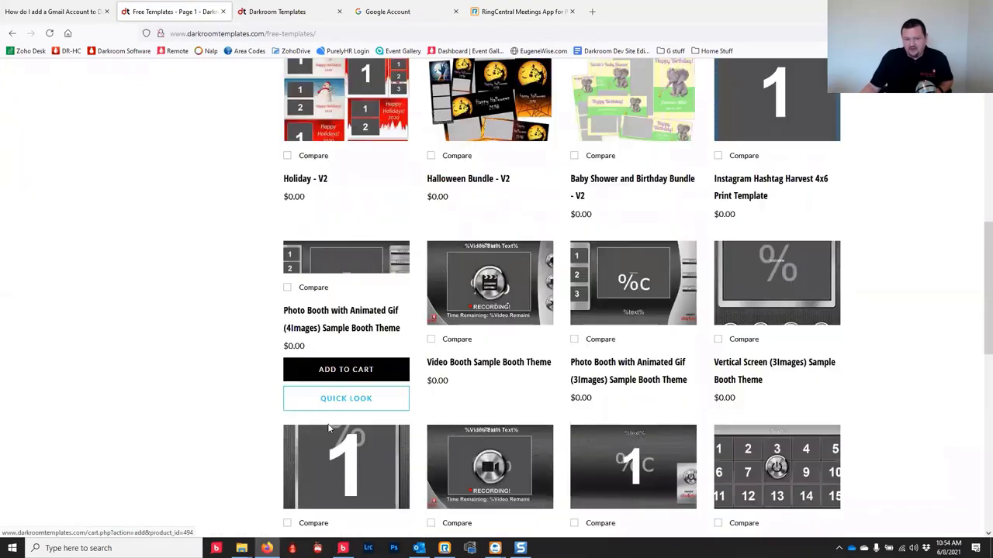
{"action": "scroll", "coordinate": [330, 434], "scroll_direction": "down", "scroll_amount": 2}
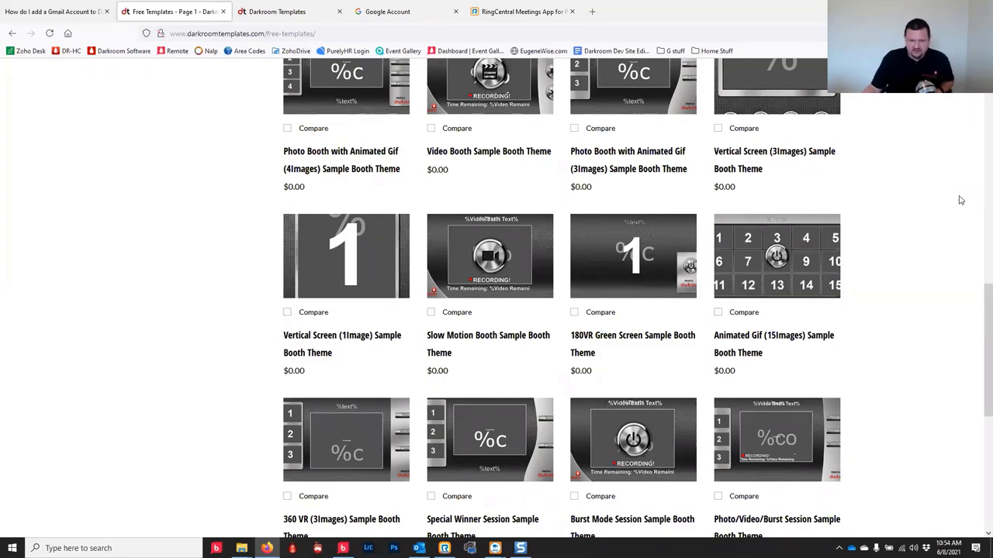
{"action": "scroll", "coordinate": [286, 274], "scroll_direction": "down", "scroll_amount": 2}
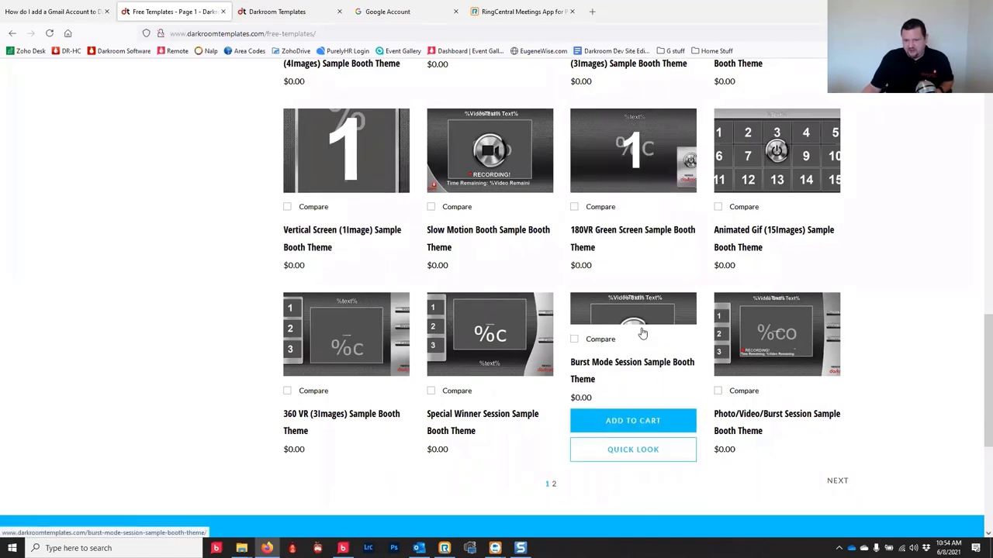
{"action": "mouse_move", "coordinate": [783, 333]}
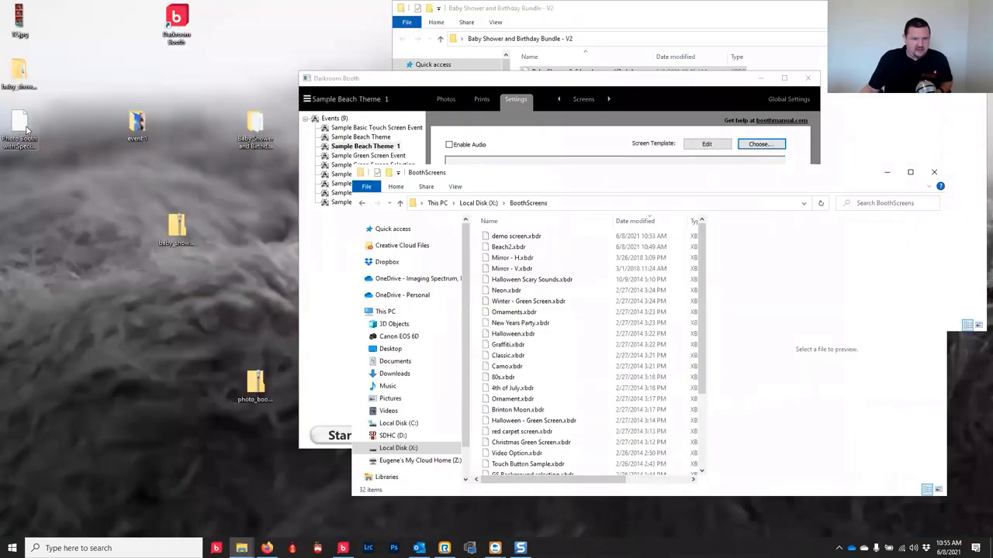
Step: Copy the Special Winner .xbdr template file into the BoothScreens folder
{"action": "left_click_drag", "start_coordinate": [21, 127], "coordinate": [581, 381]}
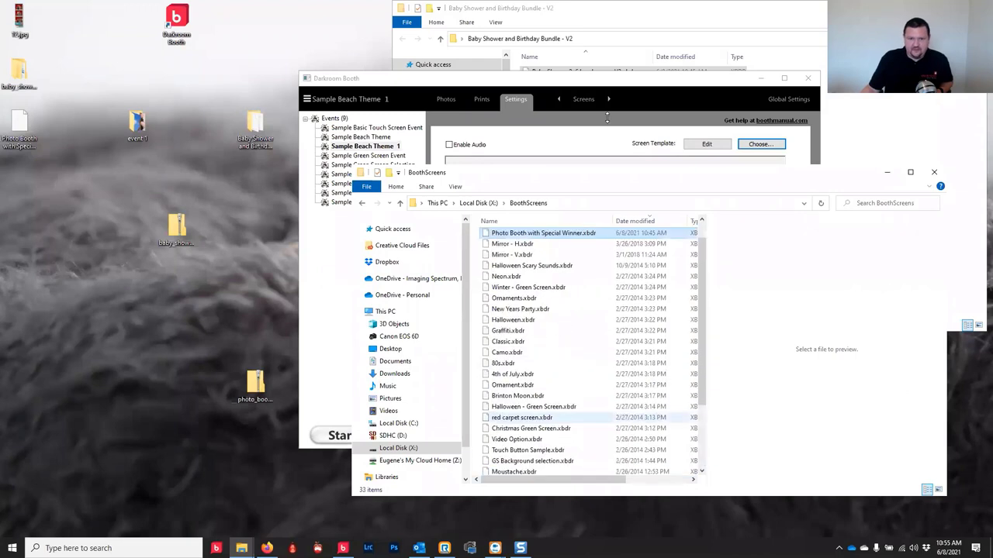
{"action": "left_click", "coordinate": [720, 147]}
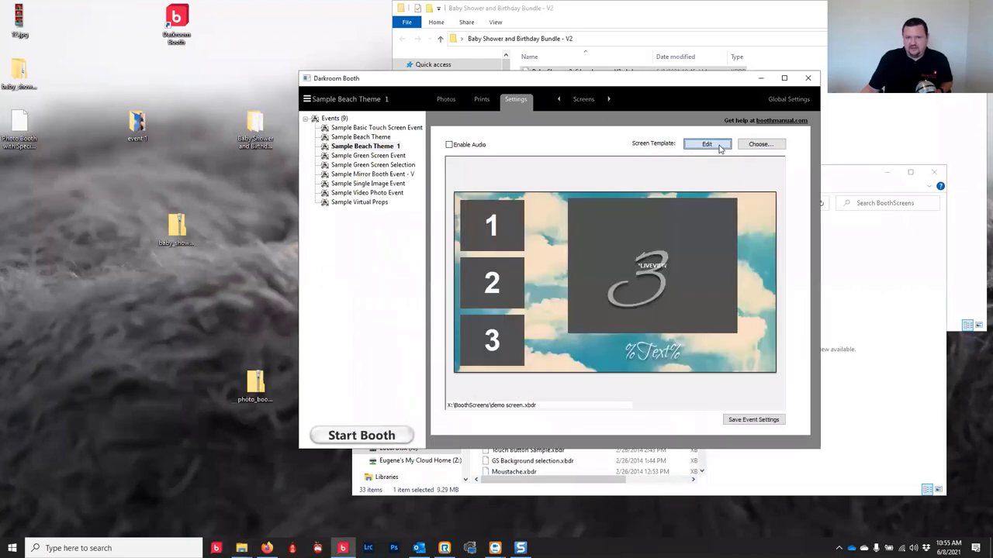
{"action": "left_click", "coordinate": [720, 147]}
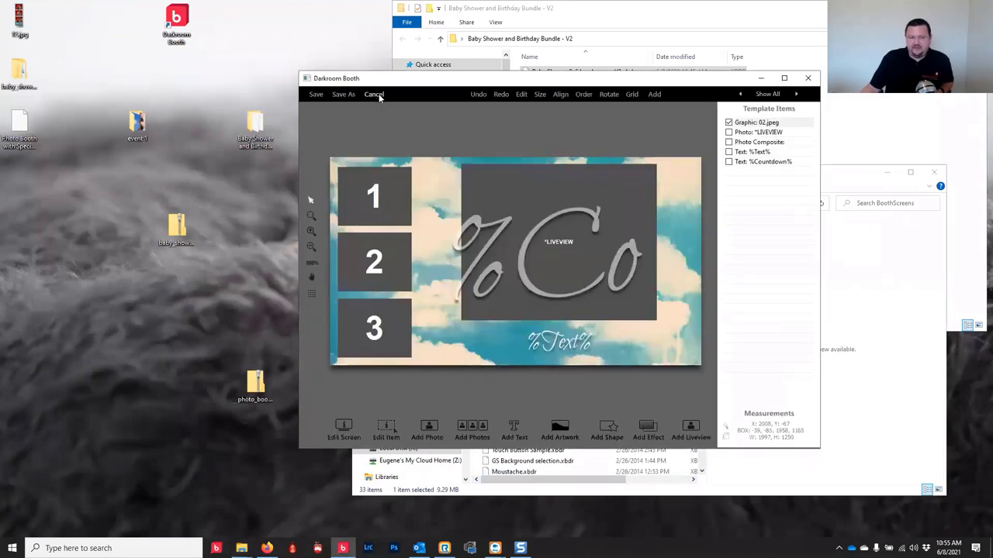
{"action": "left_click", "coordinate": [375, 94]}
Step: Create a new event from the Photo Booth with Special Winner screen template
{"action": "left_click", "coordinate": [753, 144]}
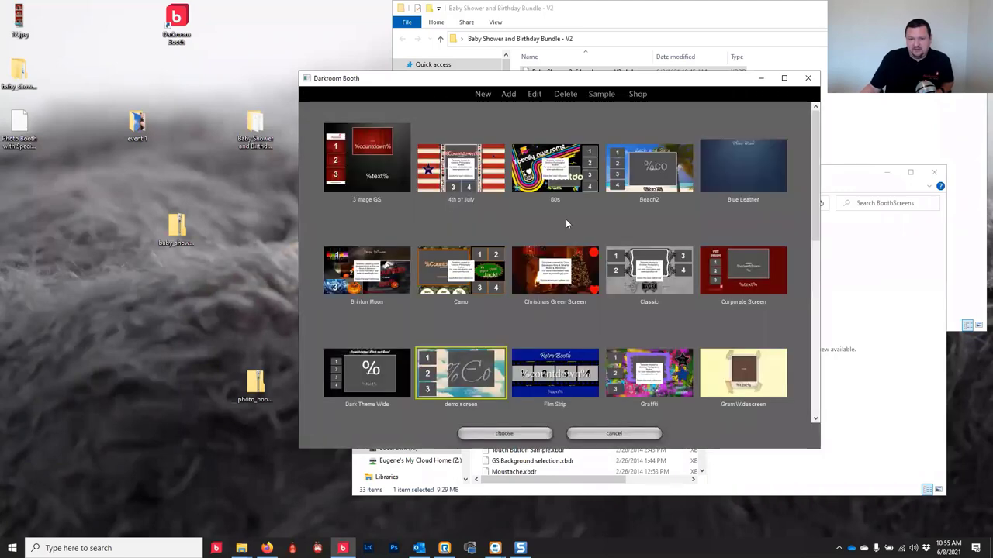
{"action": "scroll", "coordinate": [590, 301], "scroll_direction": "down", "scroll_amount": 5}
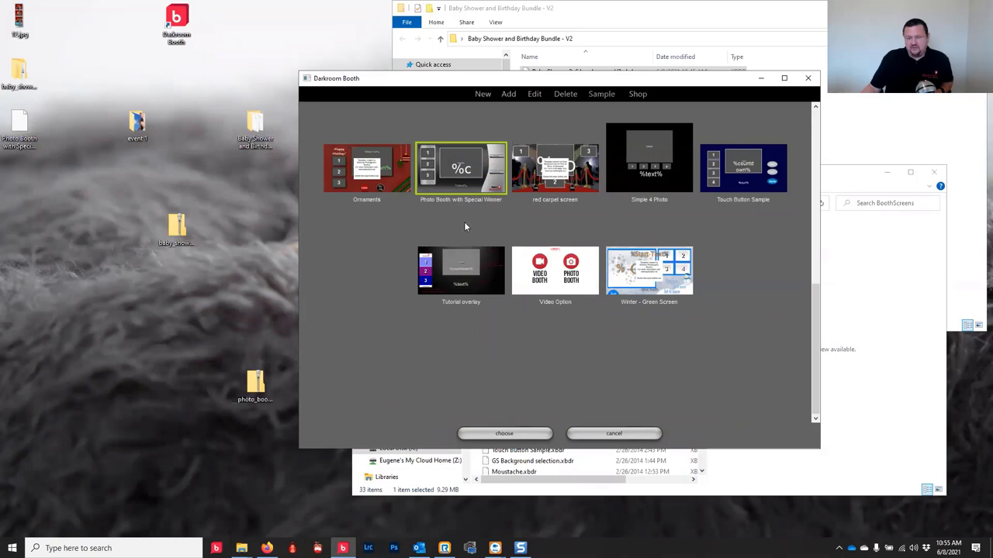
{"action": "left_click", "coordinate": [505, 433]}
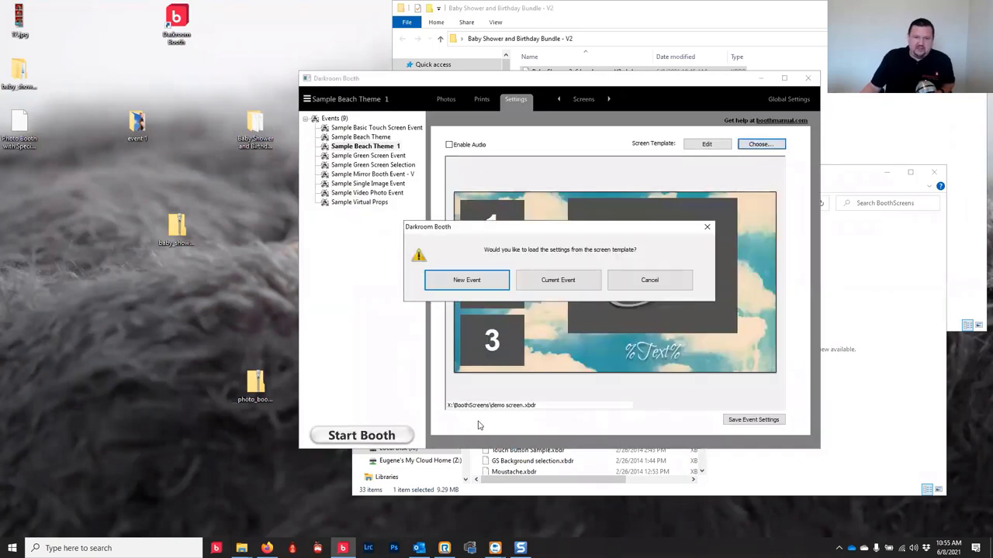
{"action": "left_click", "coordinate": [467, 281]}
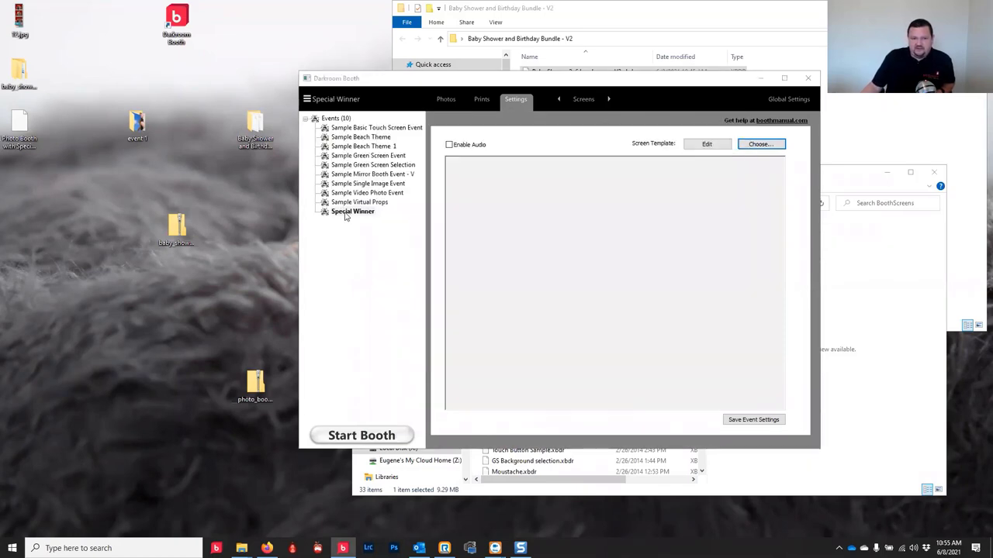
{"action": "left_click", "coordinate": [390, 91]}
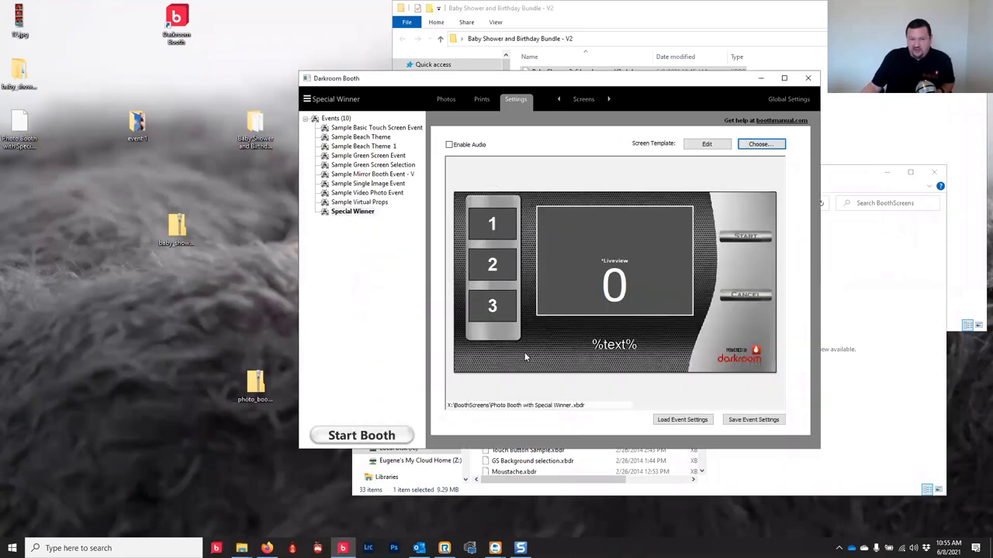
{"action": "left_click", "coordinate": [593, 98]}
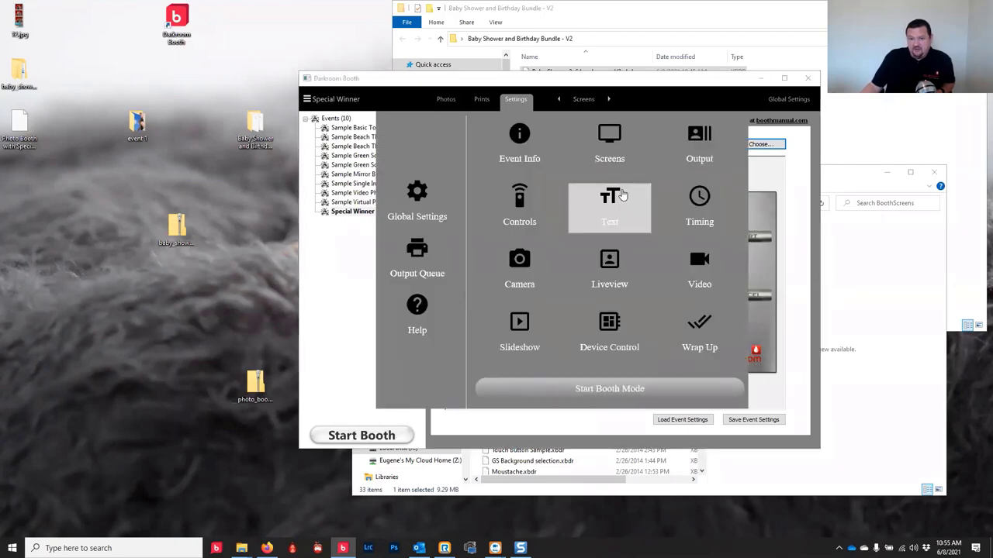
Step: Review the Special Winner event's Text prompt settings
{"action": "left_click", "coordinate": [622, 196]}
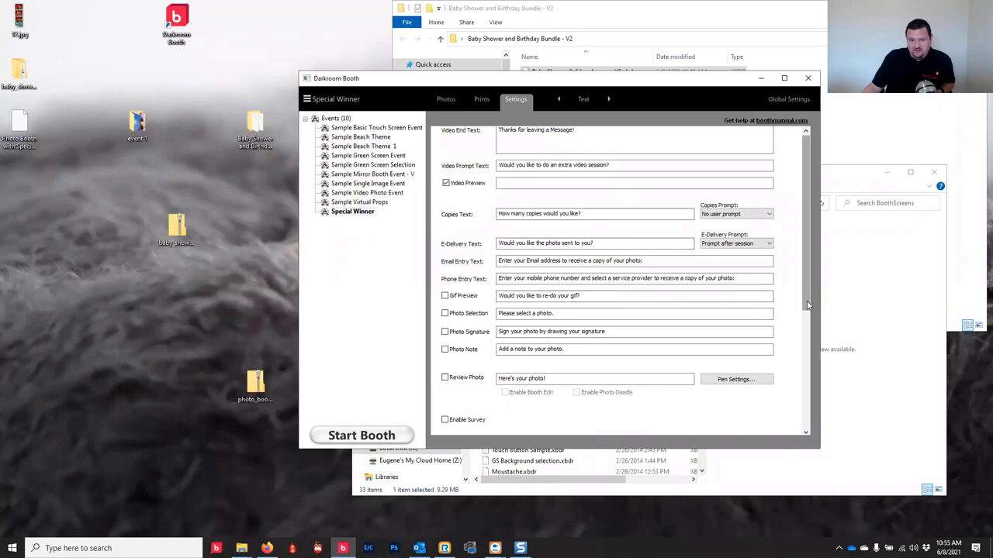
{"action": "scroll", "coordinate": [813, 359], "scroll_direction": "up", "scroll_amount": 3}
{"action": "scroll", "coordinate": [816, 404], "scroll_direction": "down", "scroll_amount": 4}
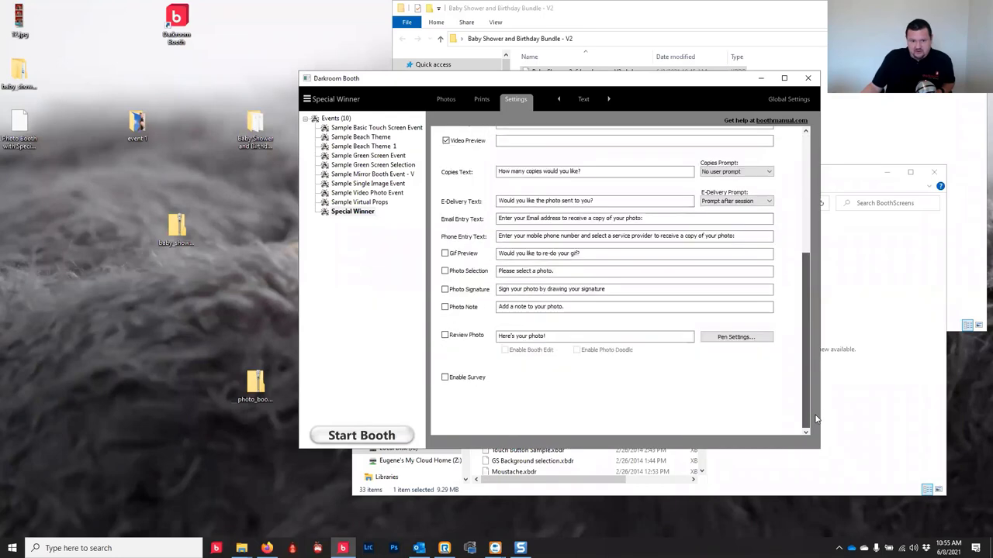
{"action": "scroll", "coordinate": [816, 419], "scroll_direction": "up", "scroll_amount": 9}
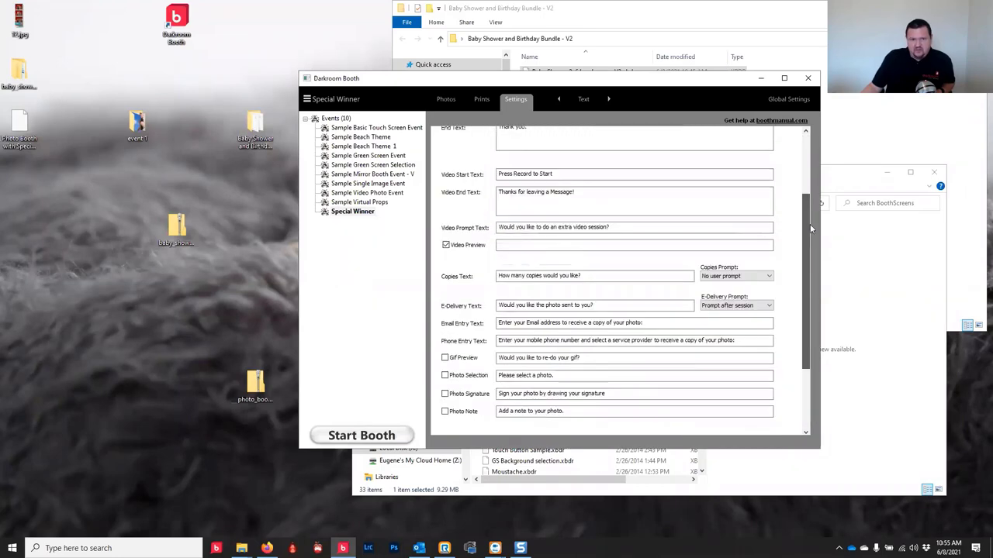
Step: Check the Controls and Timing and Delays settings, then start the booth
{"action": "left_click", "coordinate": [584, 99]}
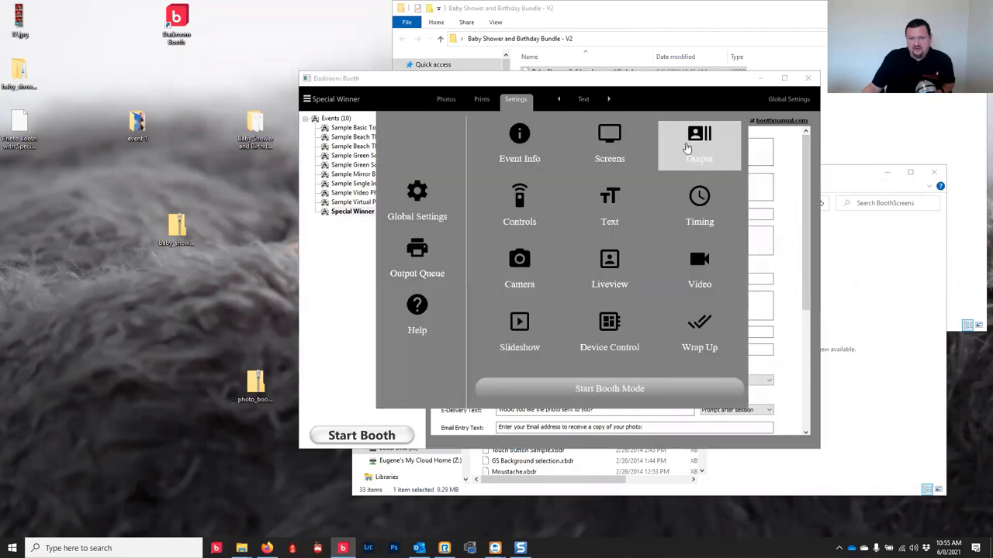
{"action": "left_click", "coordinate": [564, 214]}
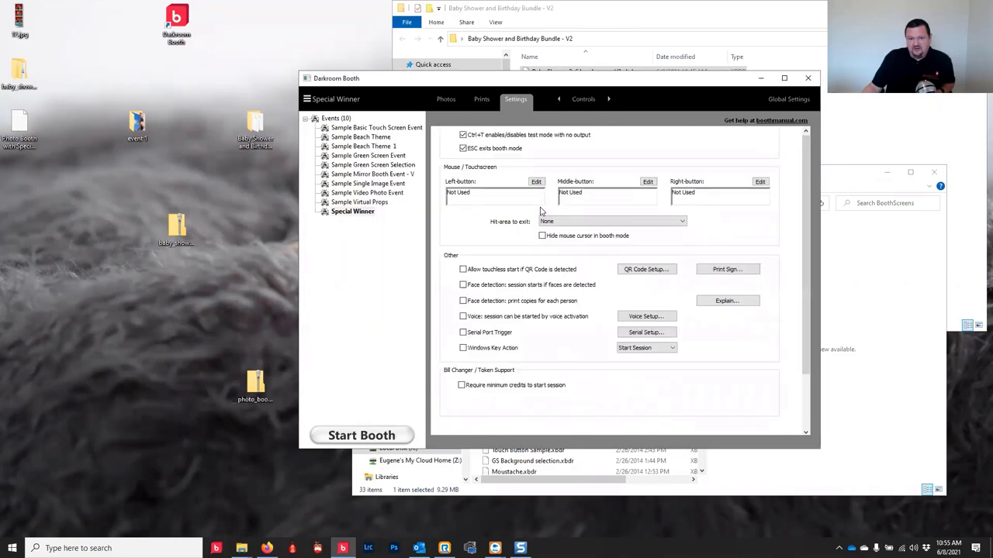
{"action": "left_click", "coordinate": [584, 99]}
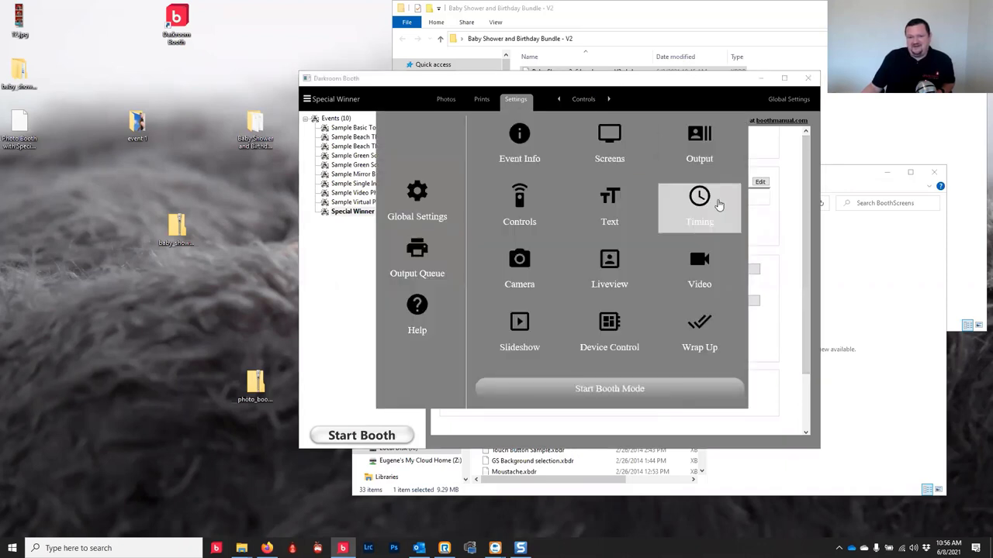
{"action": "left_click", "coordinate": [719, 204]}
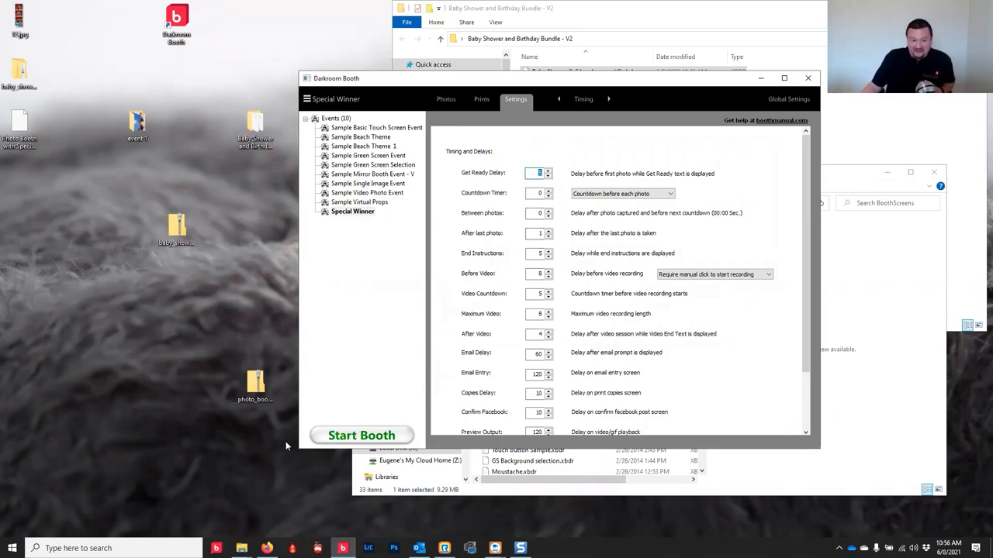
{"action": "left_click", "coordinate": [325, 436]}
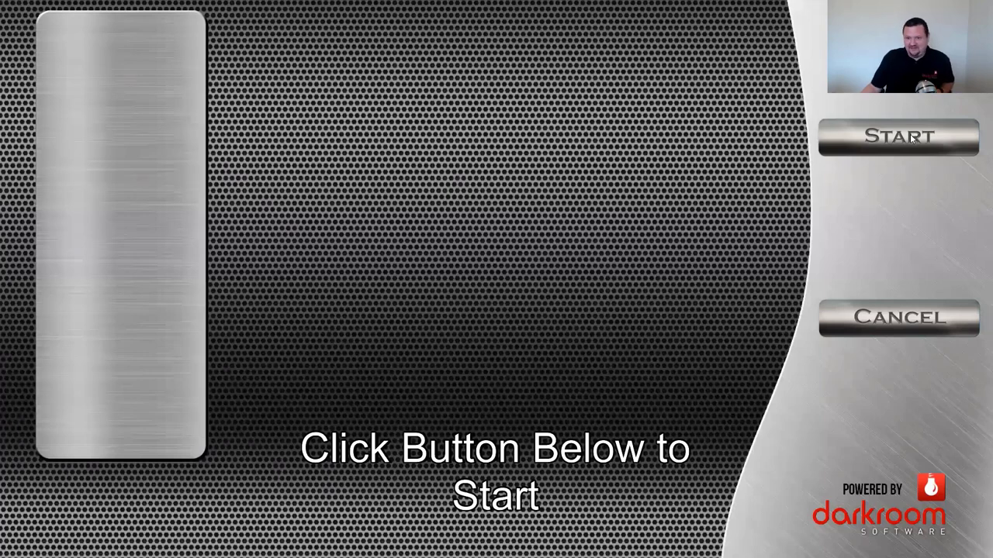
Step: Run a test photo session in booth mode, then exit back to the Timing settings
{"action": "left_click", "coordinate": [904, 141]}
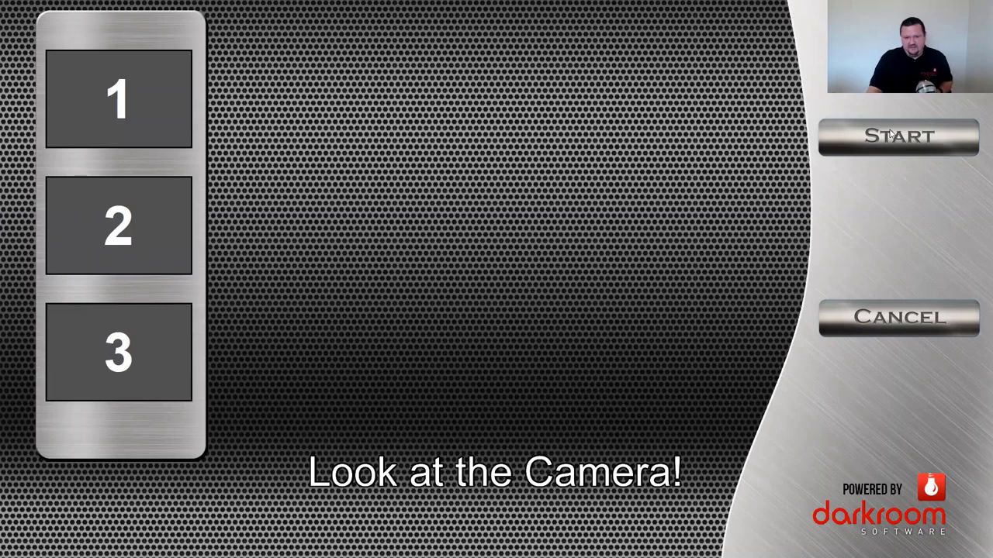
{"action": "key", "text": "Escape"}
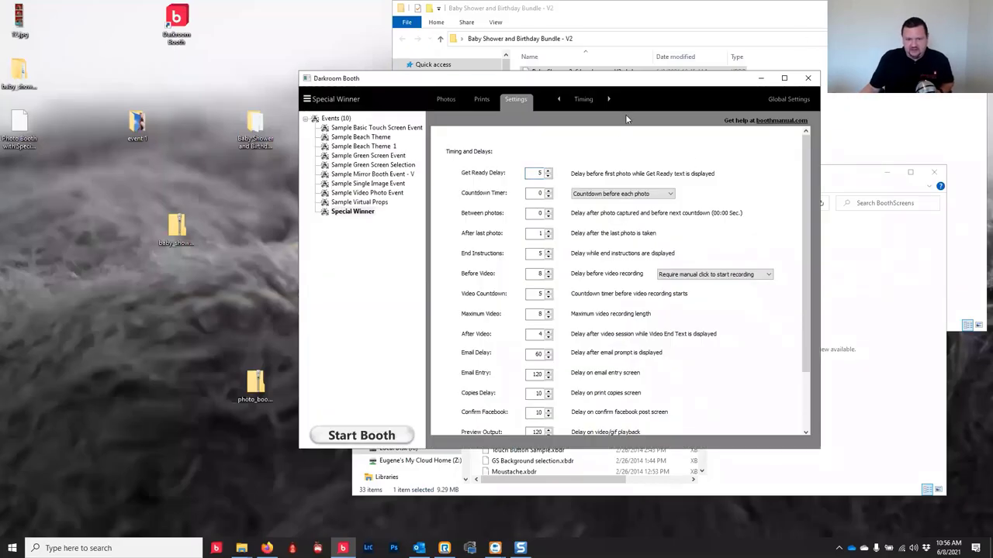
{"action": "left_click", "coordinate": [589, 101]}
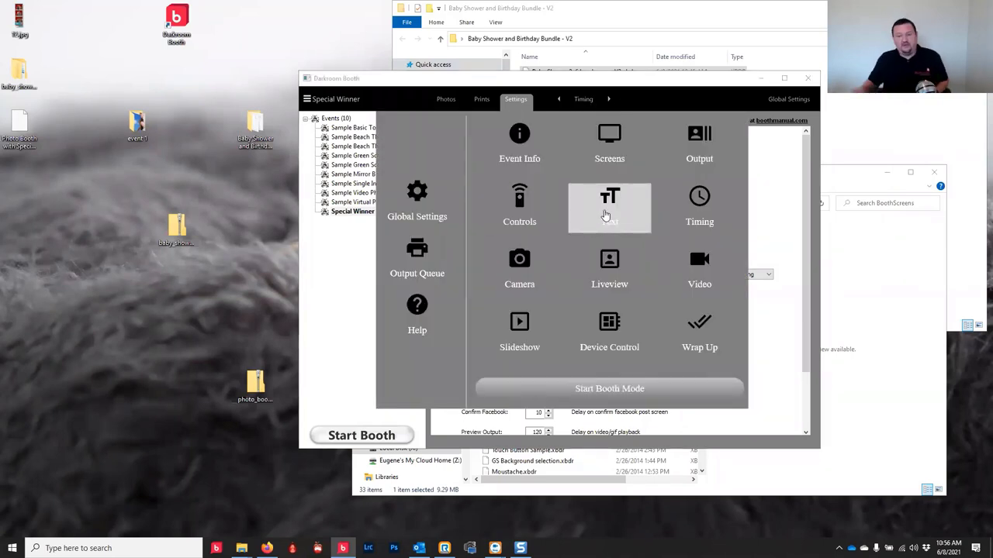
{"action": "left_click", "coordinate": [517, 207]}
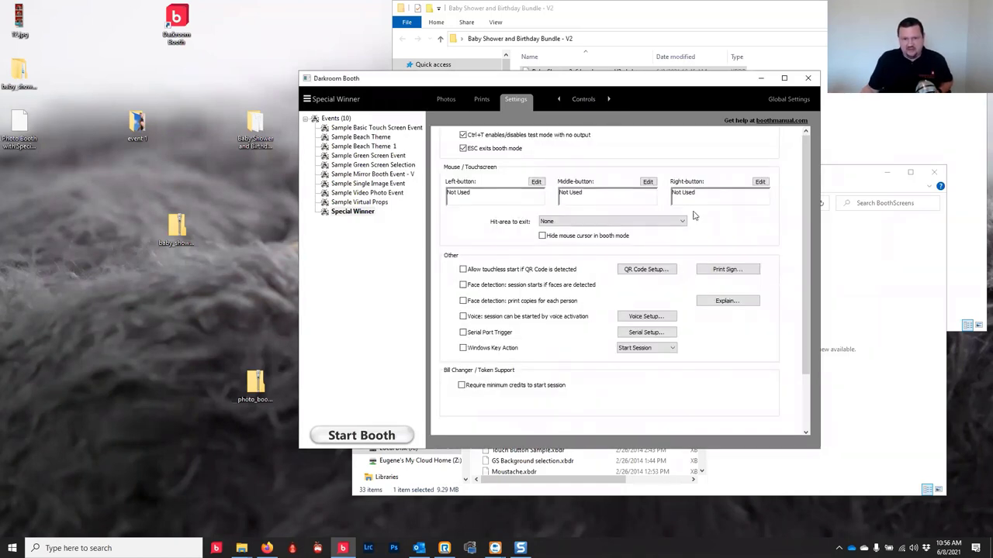
{"action": "left_click", "coordinate": [608, 98]}
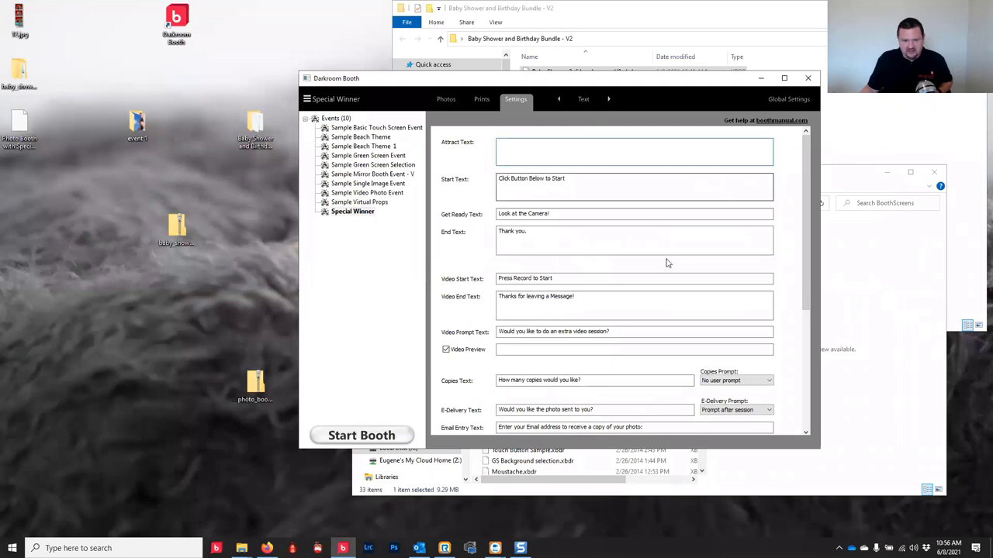
{"action": "left_click_drag", "start_coordinate": [811, 178], "coordinate": [828, 302]}
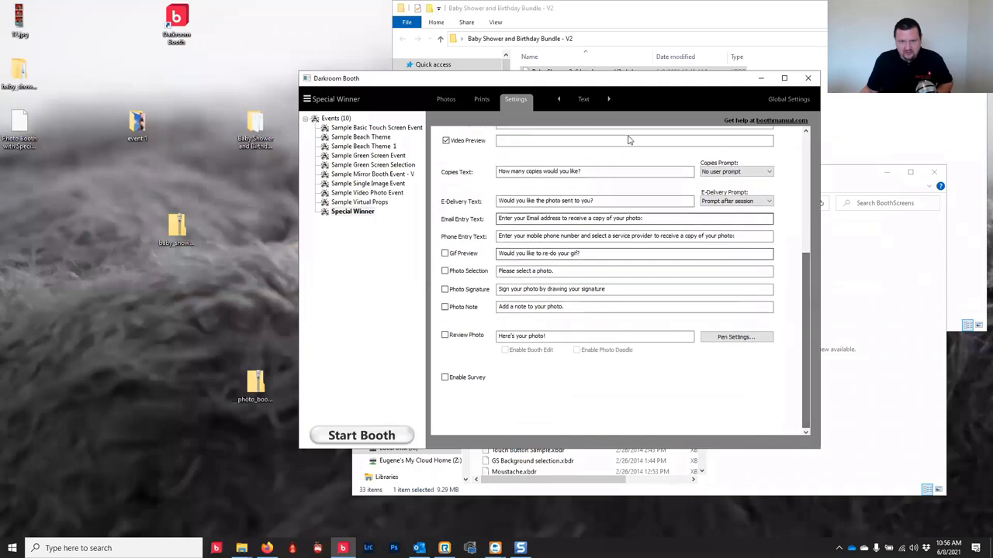
{"action": "left_click", "coordinate": [608, 99]}
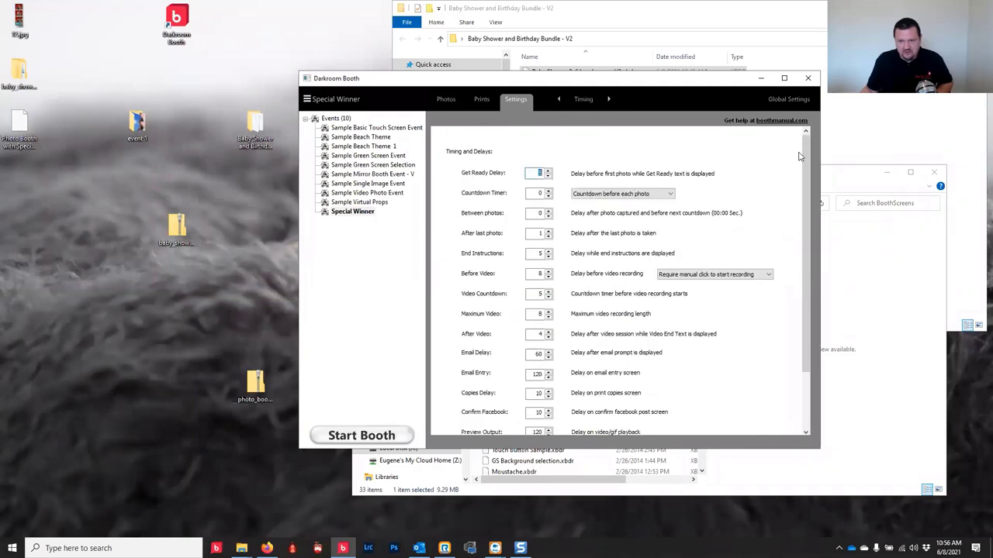
{"action": "left_click_drag", "start_coordinate": [806, 157], "coordinate": [820, 246]}
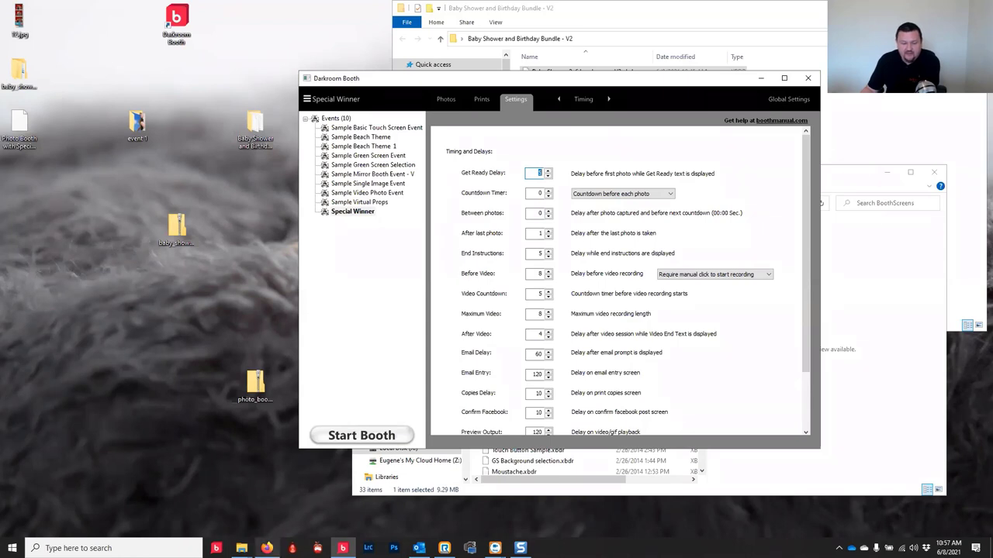
{"action": "left_click", "coordinate": [789, 99]}
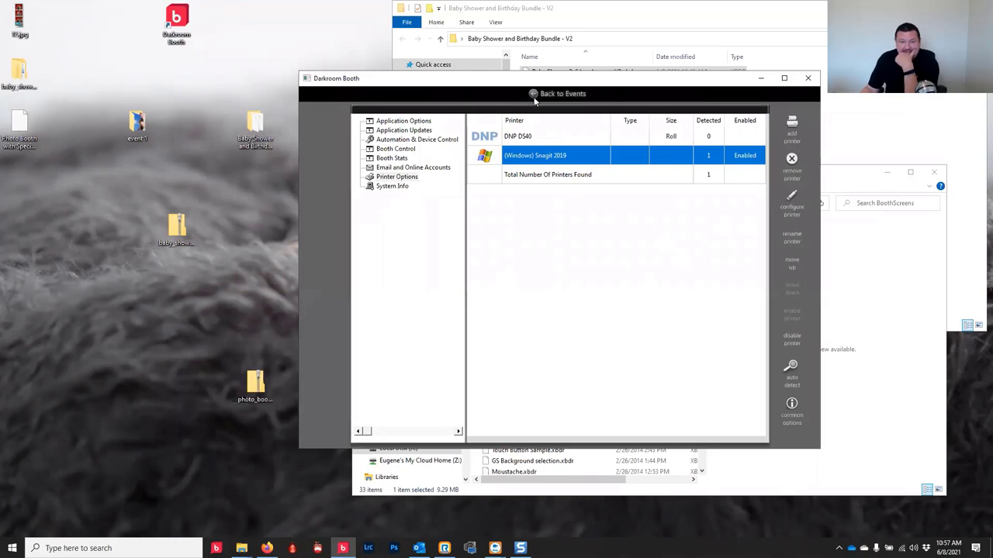
{"action": "left_click", "coordinate": [559, 95]}
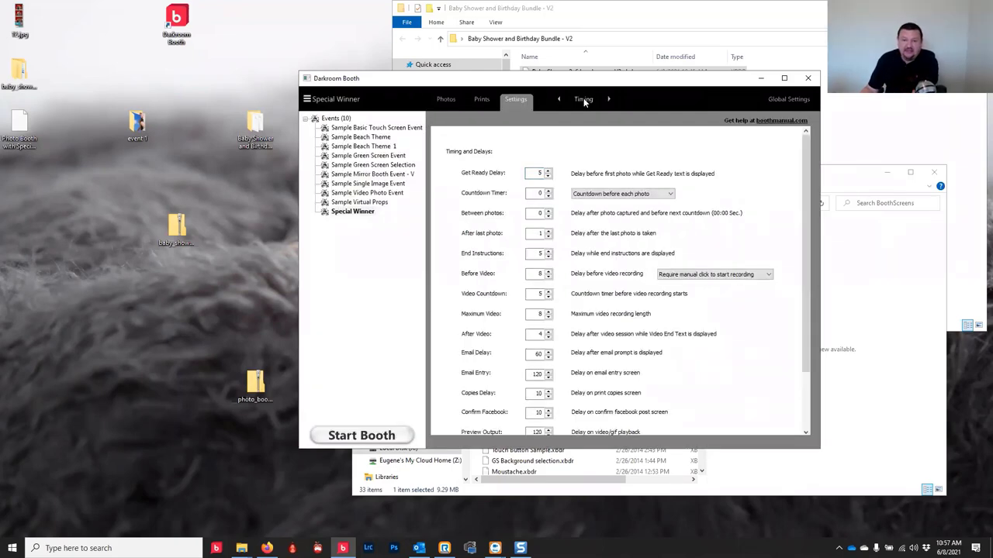
Step: Add a video playback action to the Attract Mode stage in Device Control
{"action": "left_click", "coordinate": [584, 99]}
{"action": "left_click", "coordinate": [610, 323]}
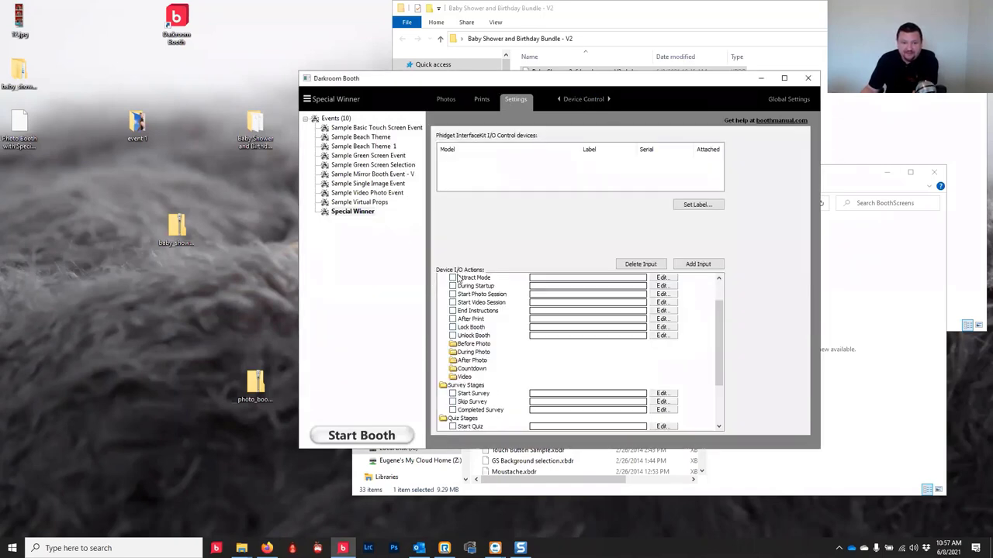
{"action": "double_click", "coordinate": [460, 278]}
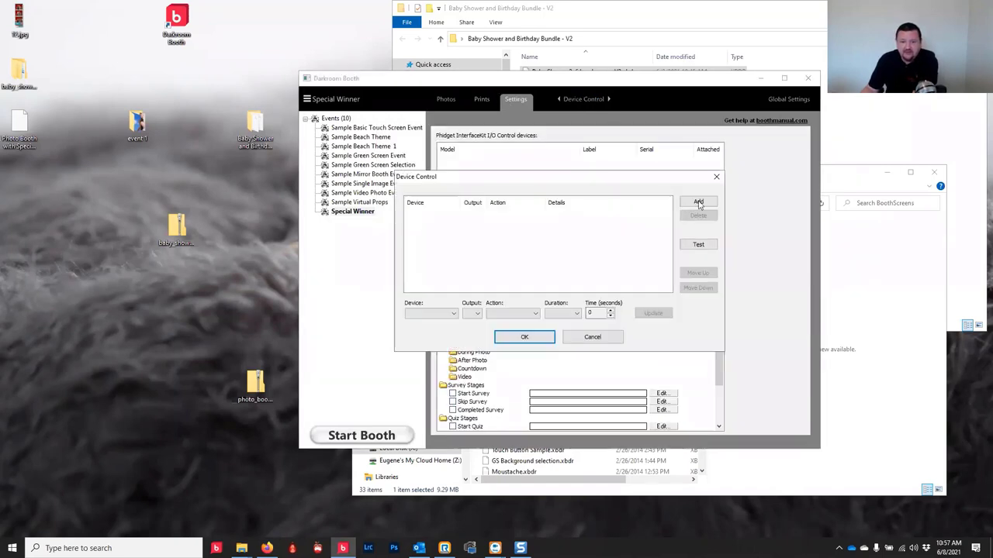
{"action": "left_click", "coordinate": [698, 201]}
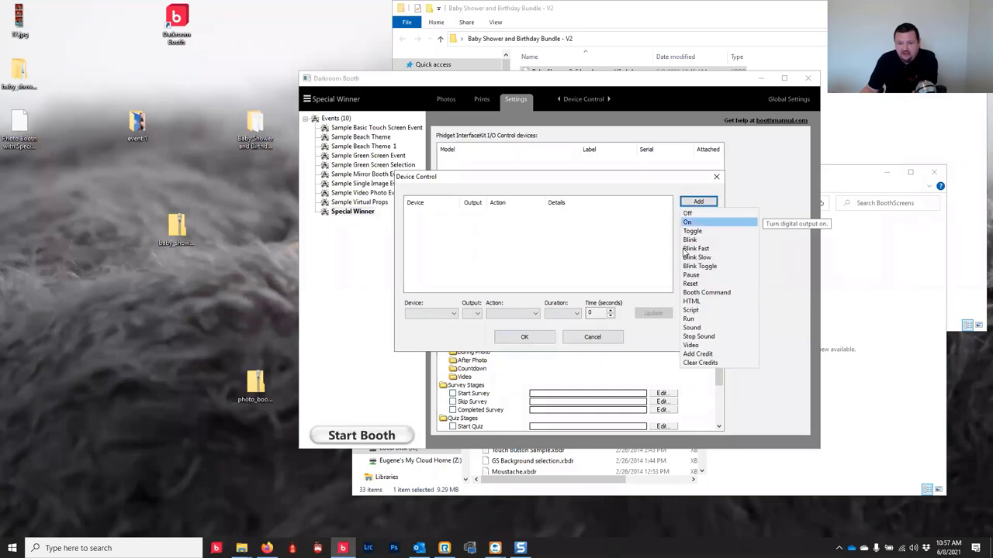
{"action": "left_click", "coordinate": [696, 358]}
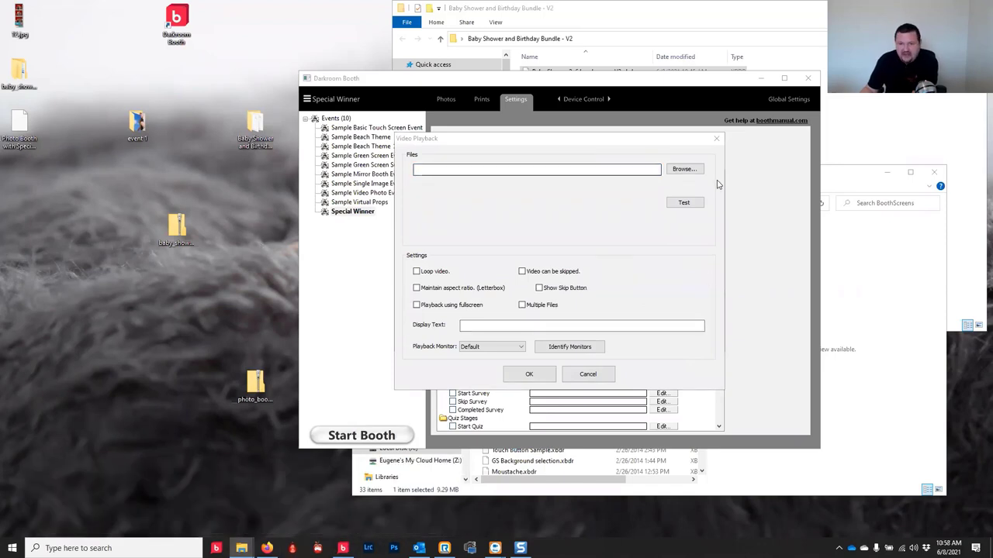
Step: Choose Videos\IMG_1934.MOV as the attract video and confirm all dialogs
{"action": "left_click", "coordinate": [694, 170]}
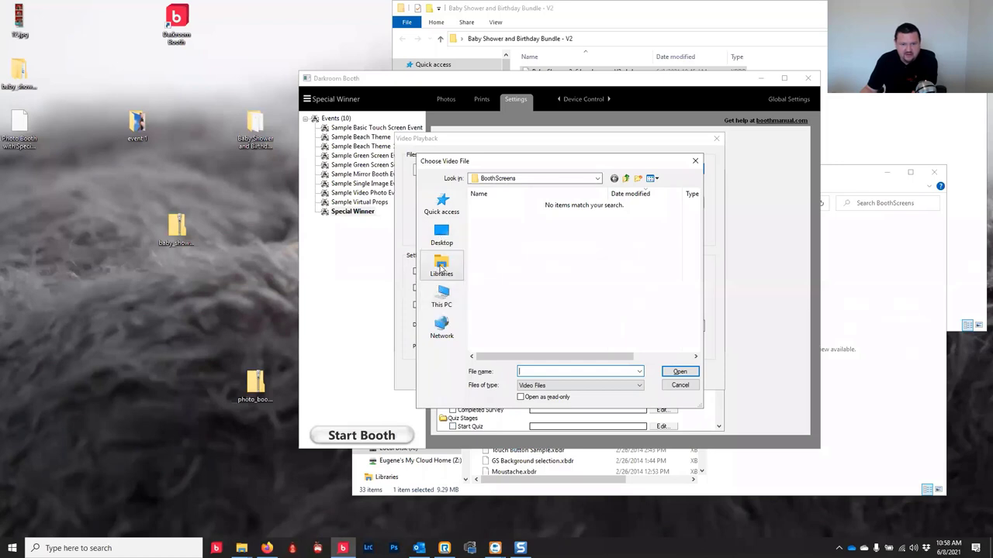
{"action": "left_click", "coordinate": [442, 268]}
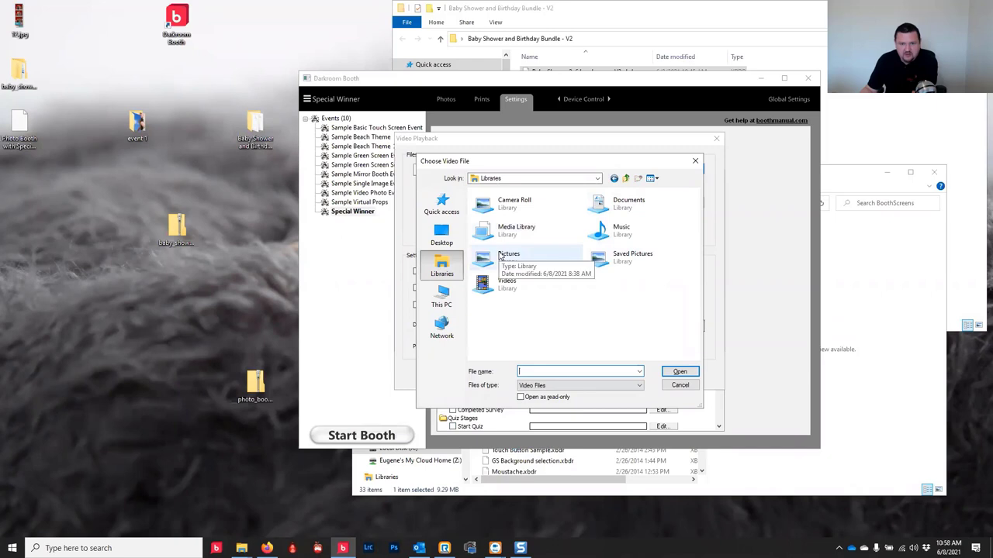
{"action": "double_click", "coordinate": [492, 286]}
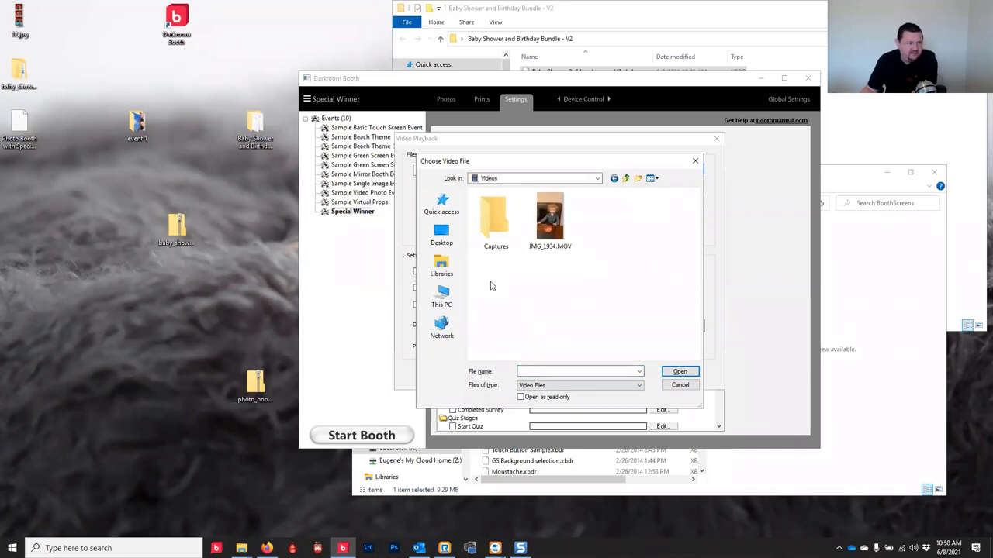
{"action": "left_click", "coordinate": [550, 221]}
{"action": "left_click", "coordinate": [680, 372]}
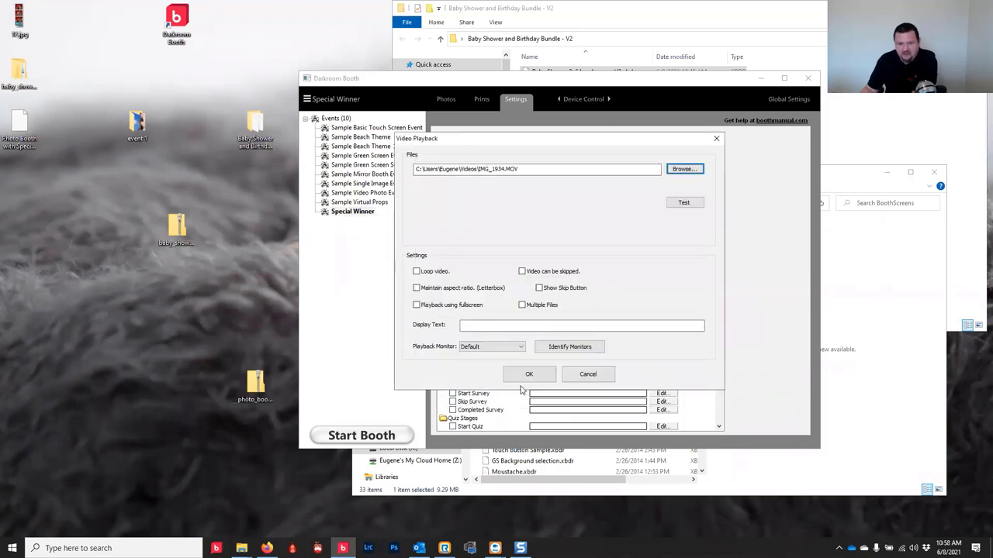
{"action": "left_click", "coordinate": [527, 374]}
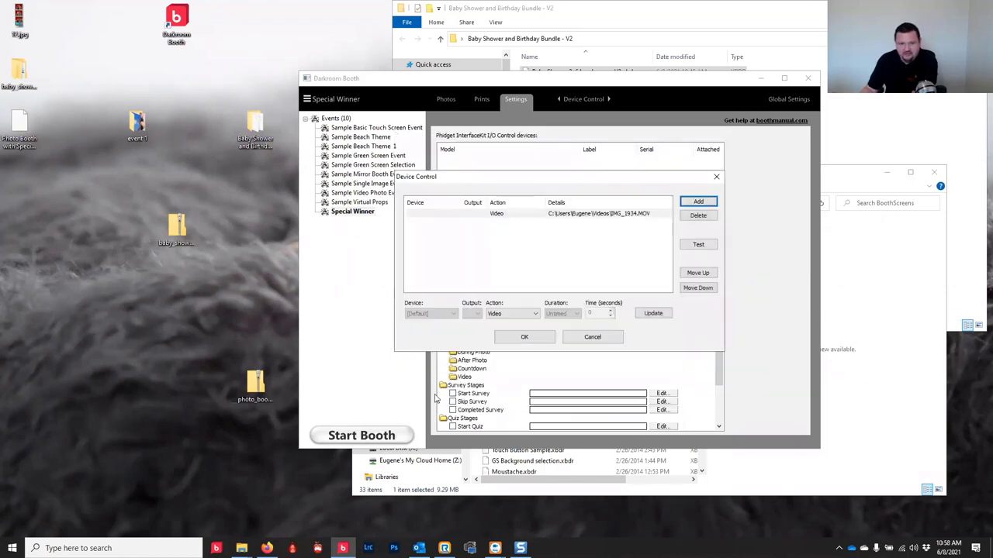
{"action": "left_click", "coordinate": [523, 334]}
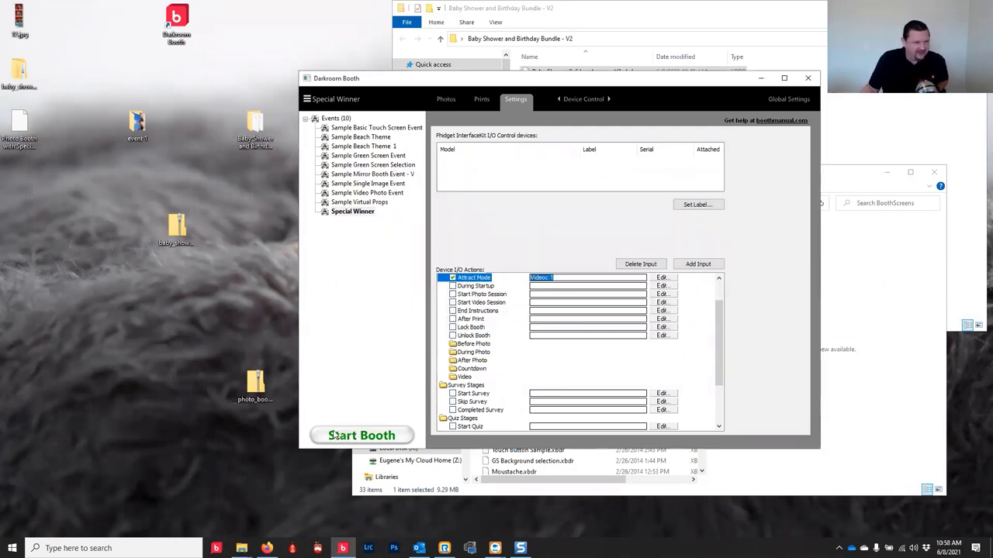
Step: Test booth mode to confirm IMG_1934.MOV plays as the attract video, then exit
{"action": "left_click", "coordinate": [321, 435]}
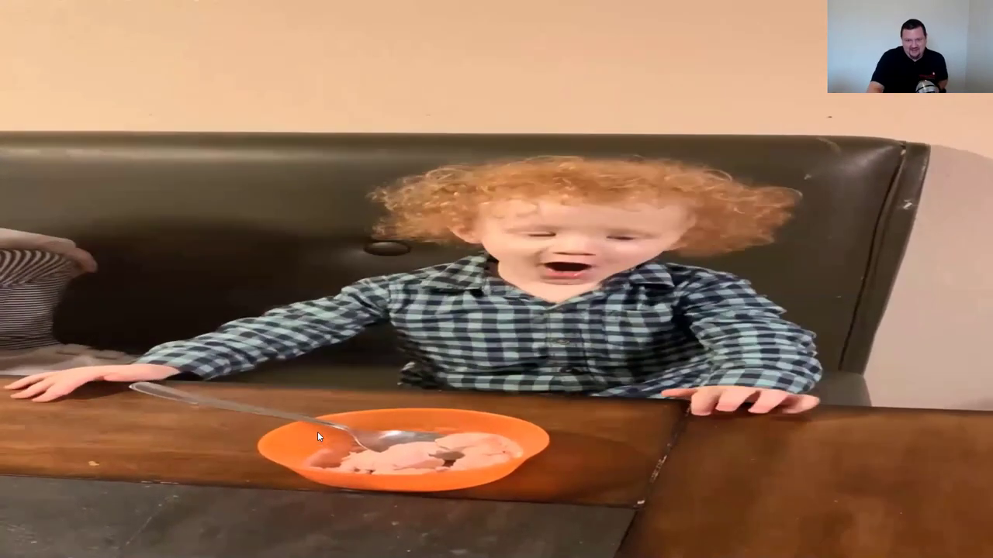
{"action": "left_click", "coordinate": [317, 432]}
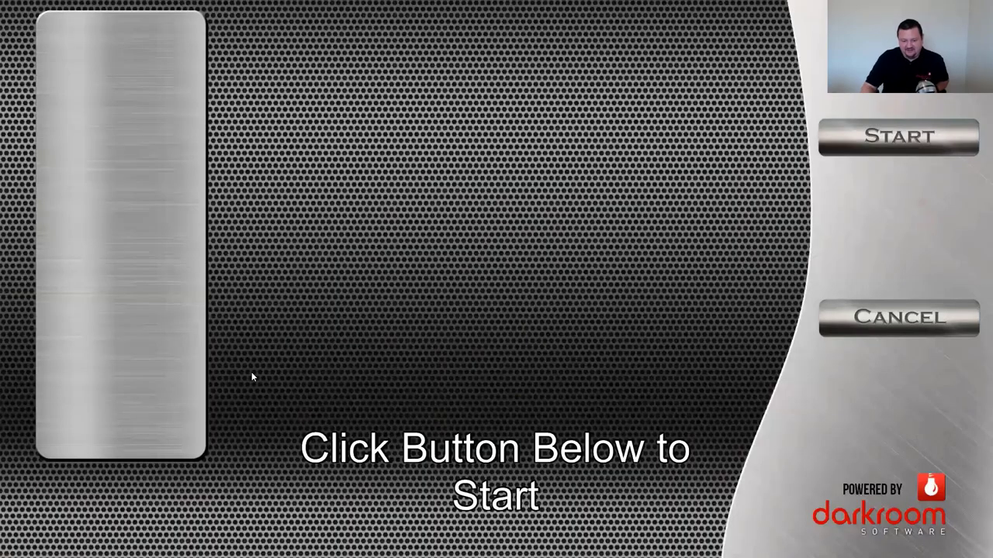
{"action": "key", "text": "Escape"}
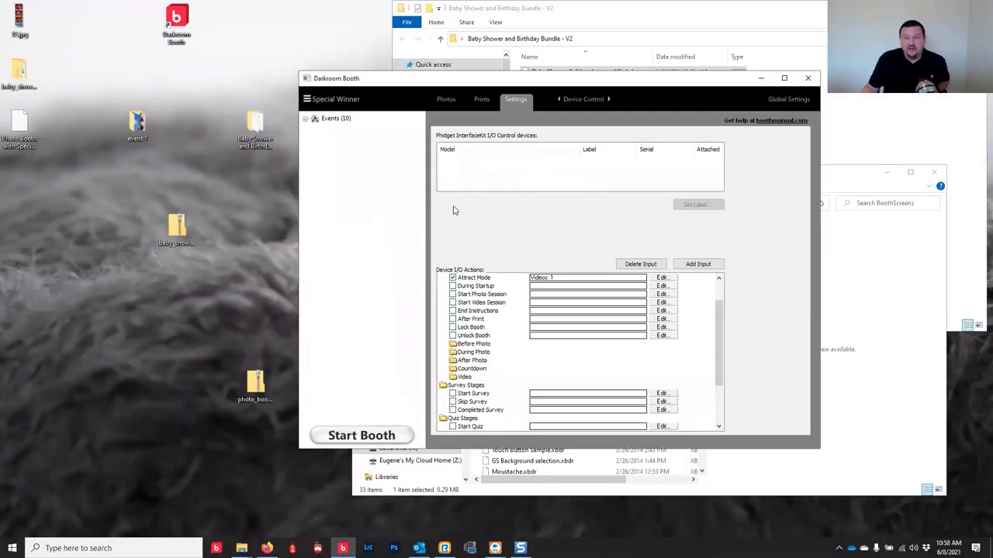
{"action": "left_click", "coordinate": [575, 101]}
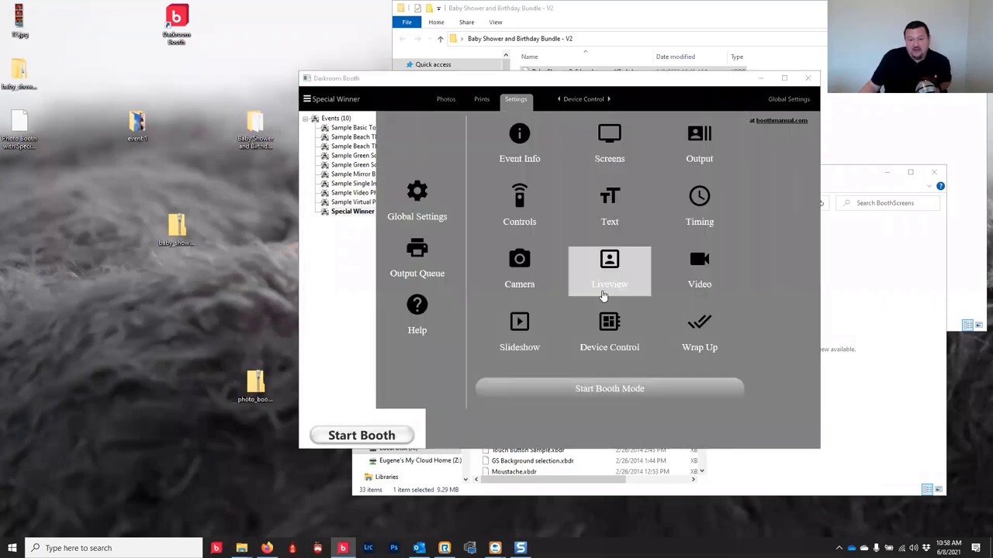
Step: Show the Automation & Device Control page of the global settings from Device Control
{"action": "left_click", "coordinate": [609, 333]}
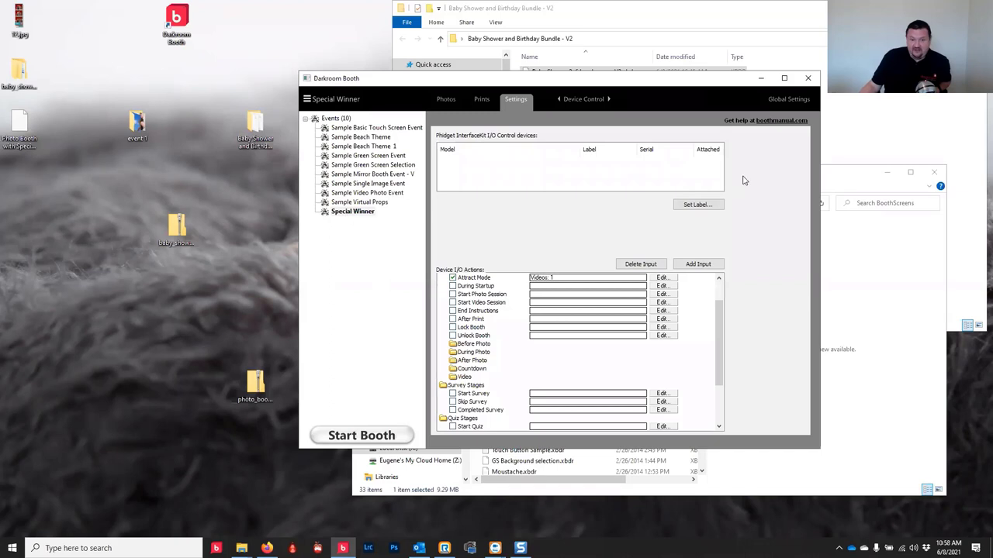
{"action": "left_click", "coordinate": [789, 99]}
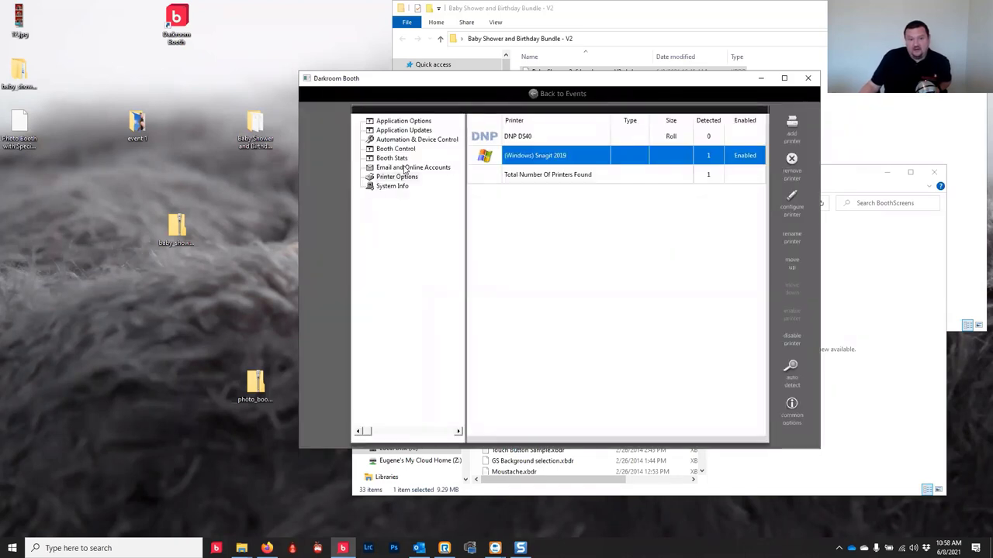
{"action": "left_click", "coordinate": [411, 144]}
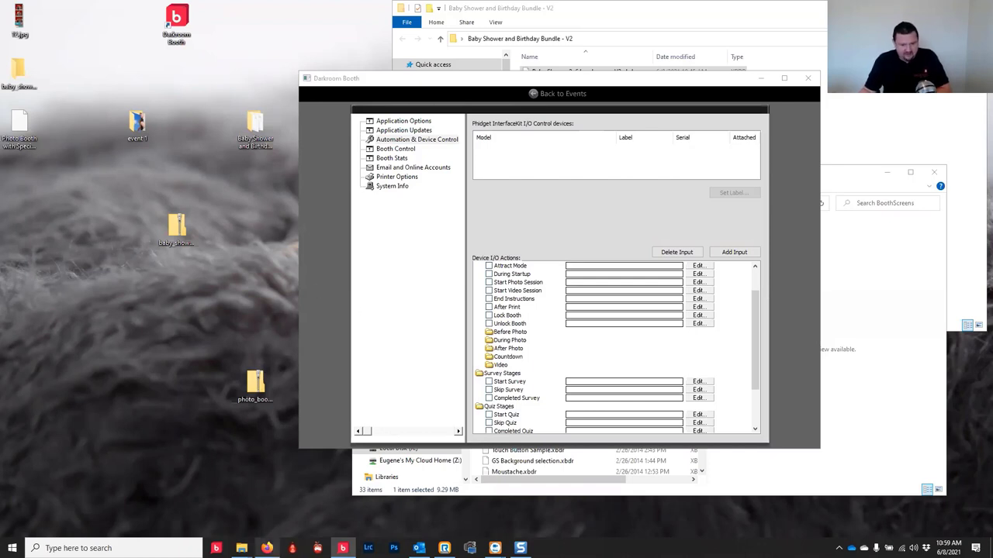
Step: Leave the Gmail account help article for the Darkroom Help Center home page
{"action": "mouse_move", "coordinate": [267, 548]}
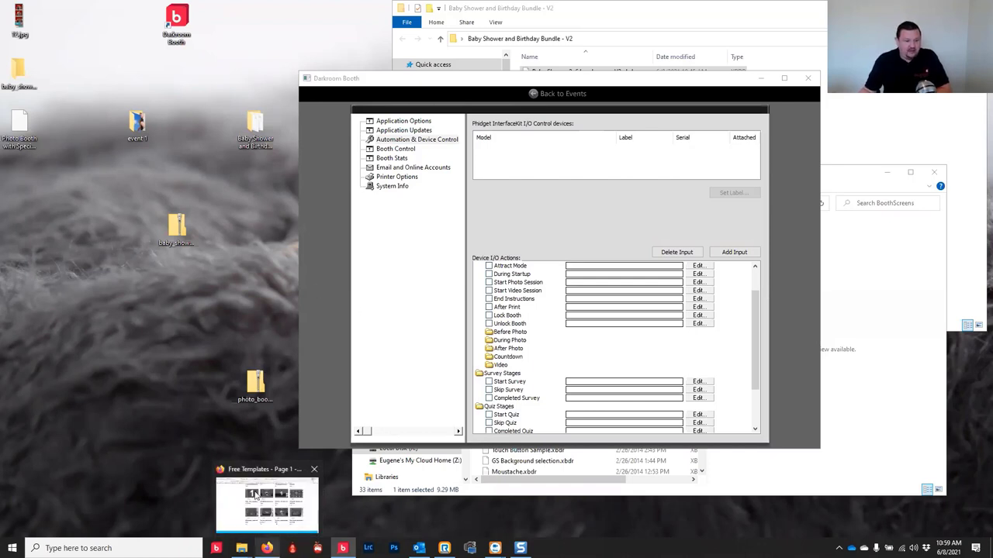
{"action": "left_click", "coordinate": [267, 548]}
{"action": "left_click", "coordinate": [31, 11]}
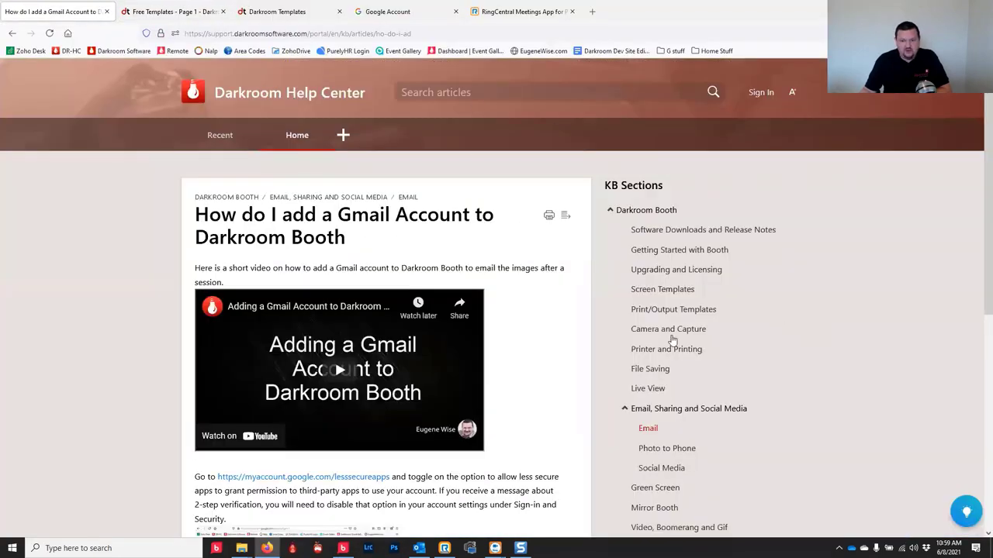
{"action": "left_click", "coordinate": [625, 408]}
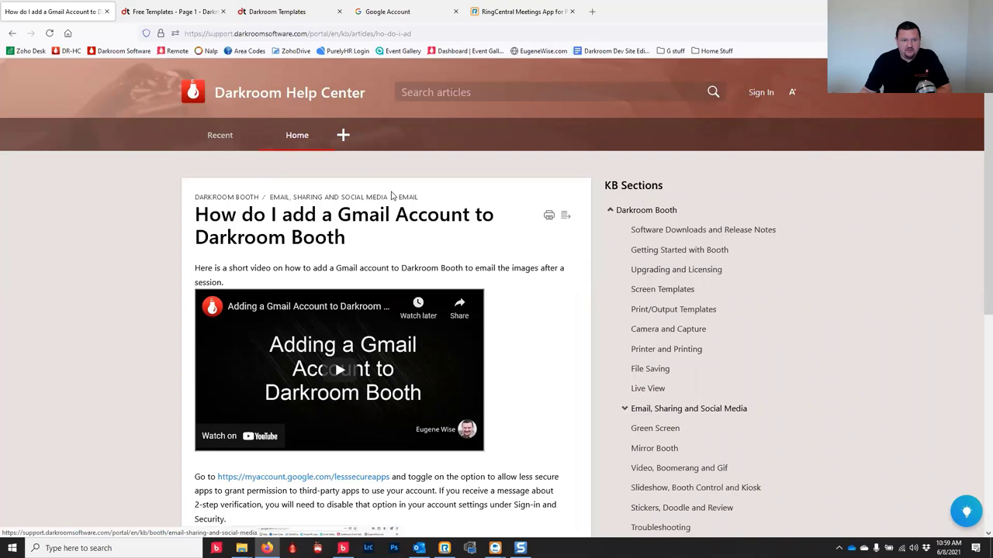
{"action": "left_click", "coordinate": [292, 134]}
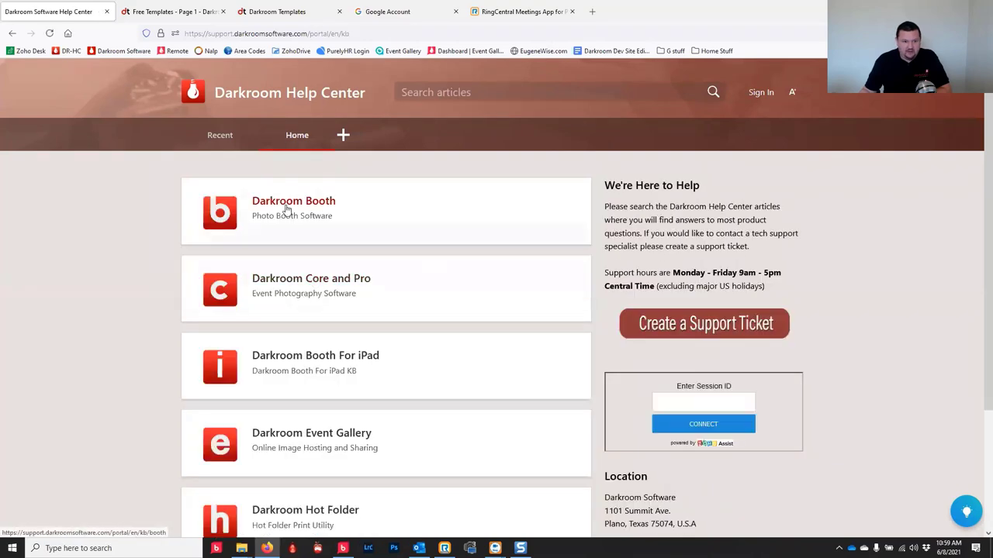
Step: Find the Darkroom Booth knowledge base's Video, Boomerang and Gif articles
{"action": "left_click", "coordinate": [284, 206]}
{"action": "scroll", "coordinate": [256, 264], "scroll_direction": "down", "scroll_amount": 7}
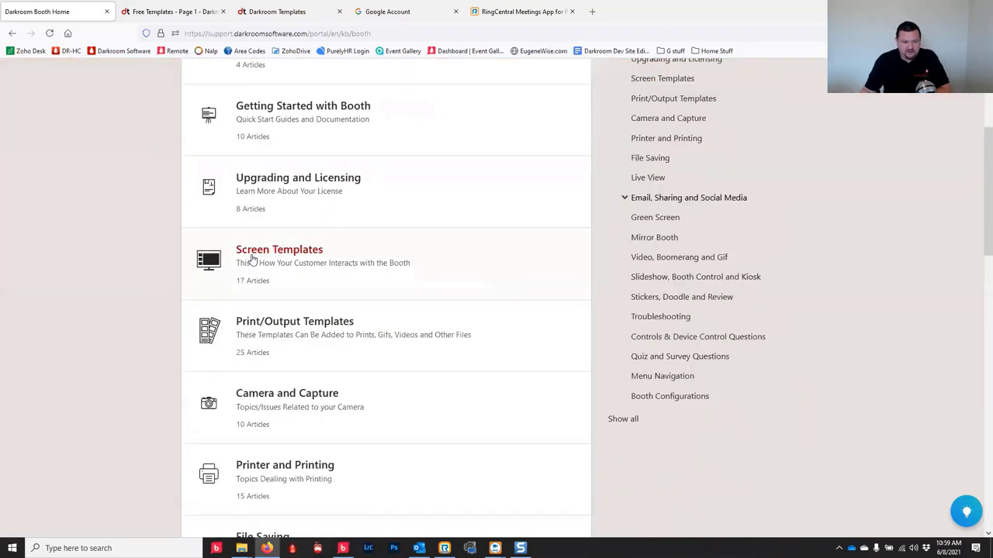
{"action": "scroll", "coordinate": [218, 363], "scroll_direction": "down", "scroll_amount": 3}
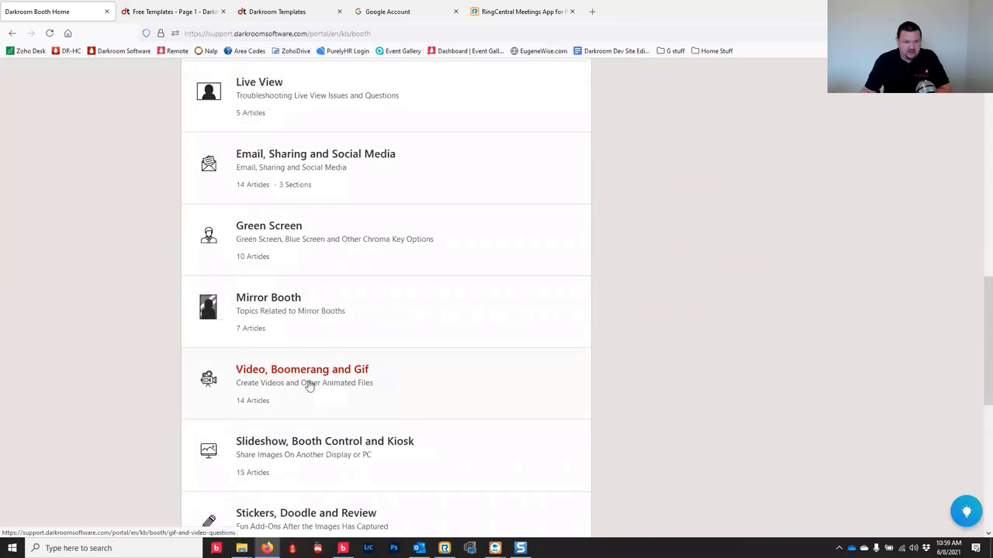
{"action": "left_click", "coordinate": [308, 374]}
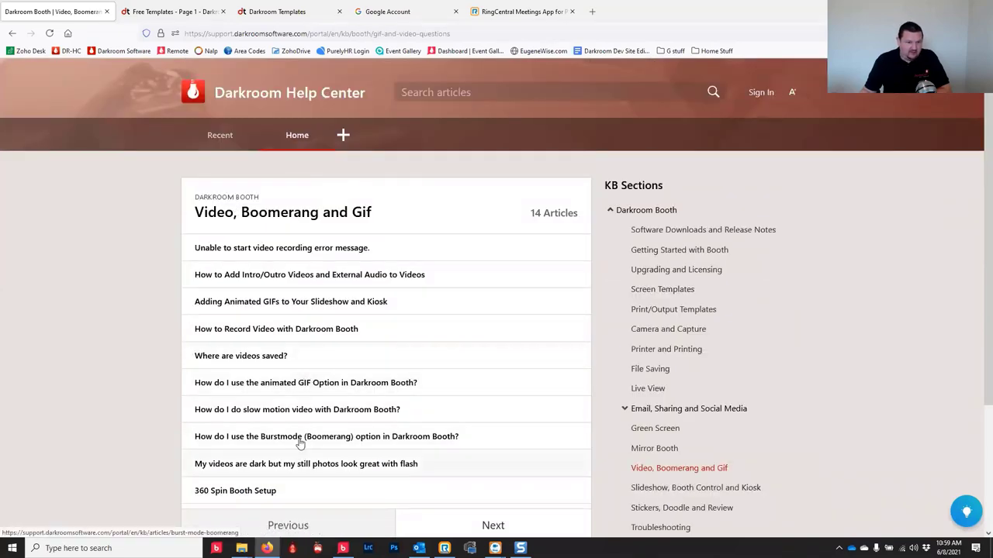
{"action": "left_click", "coordinate": [172, 12]}
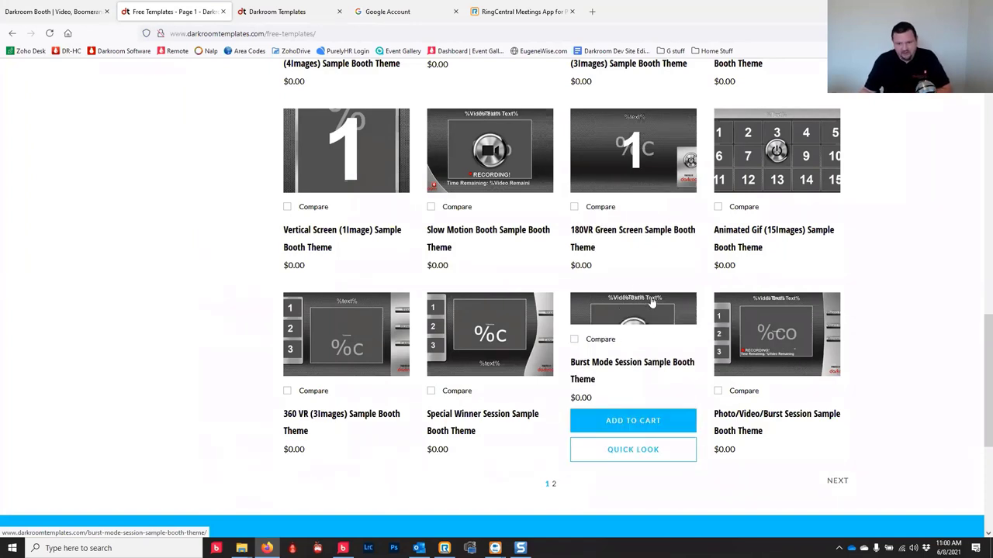
Step: Add the free Burst Mode Session Sample Booth Theme to the cart
{"action": "left_click", "coordinate": [620, 421]}
{"action": "left_click", "coordinate": [621, 427]}
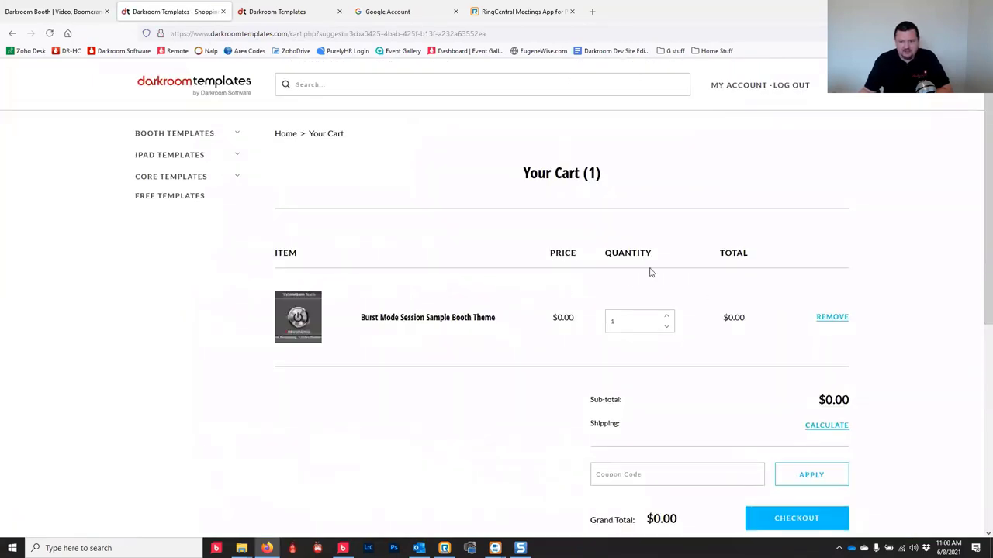
{"action": "scroll", "coordinate": [215, 164], "scroll_direction": "down", "scroll_amount": 2}
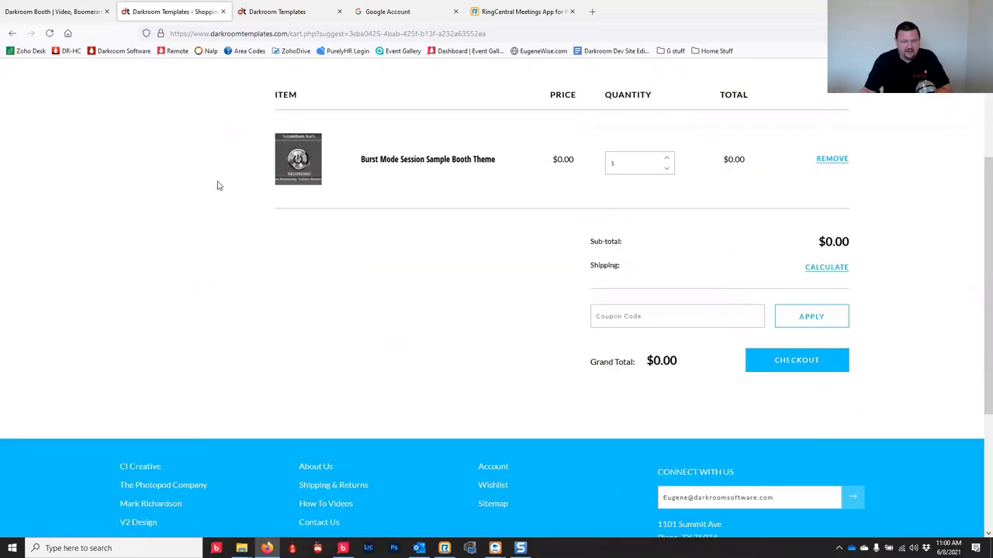
{"action": "scroll", "coordinate": [221, 180], "scroll_direction": "up", "scroll_amount": 2}
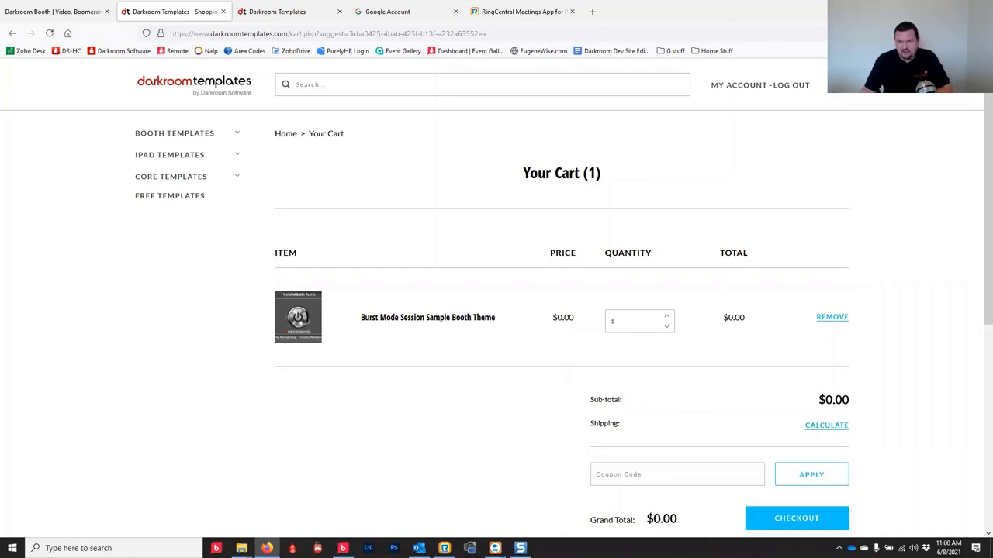
{"action": "scroll", "coordinate": [853, 225], "scroll_direction": "down", "scroll_amount": 3}
Step: Check out the $0.00 order and reach its downloads offering BURST_MODE.ZIP
{"action": "left_click", "coordinate": [823, 253]}
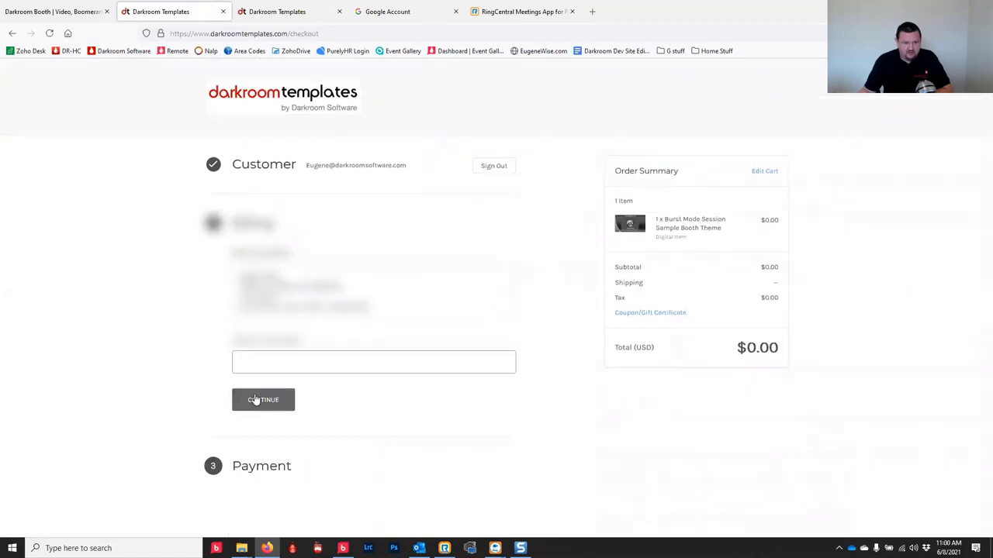
{"action": "left_click", "coordinate": [263, 428]}
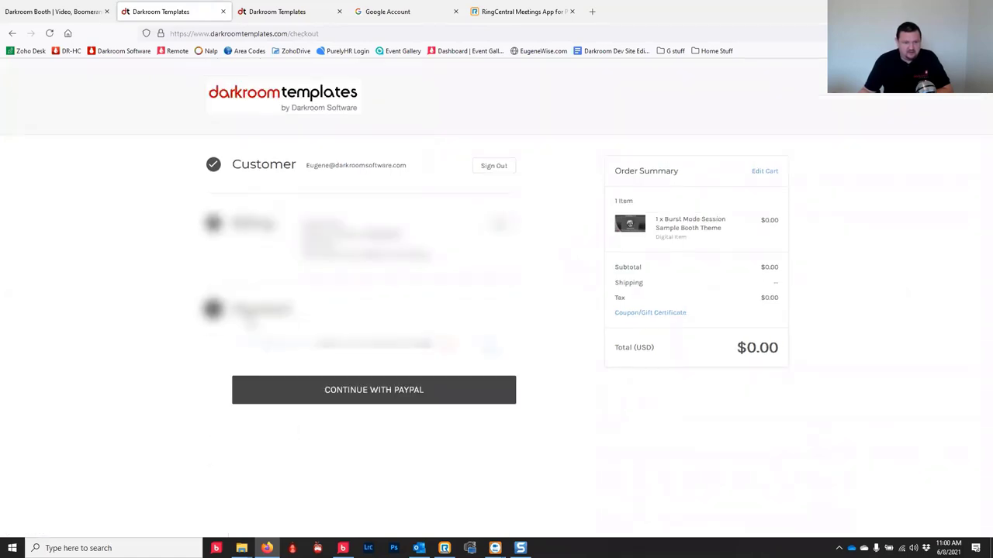
{"action": "left_click", "coordinate": [351, 394]}
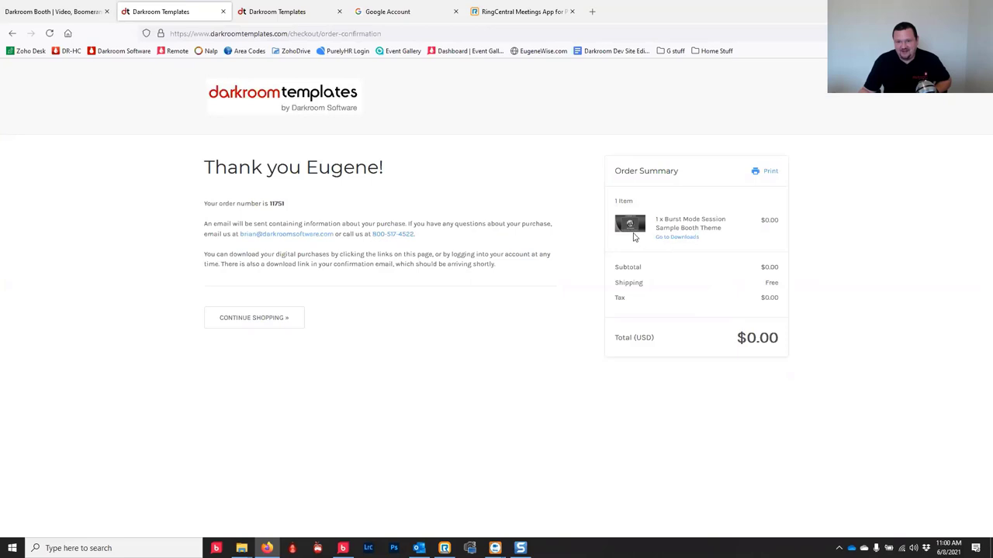
{"action": "left_click", "coordinate": [687, 237]}
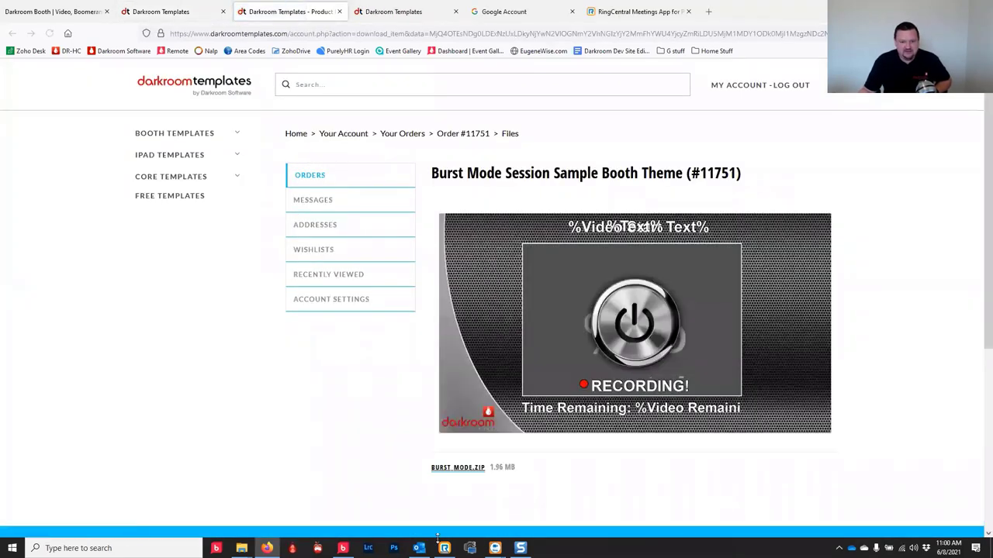
Step: Download burst_mode.zip, copy Burst Mode.xbdr into BoothScreens, and return to Darkroom Booth
{"action": "left_click", "coordinate": [459, 468]}
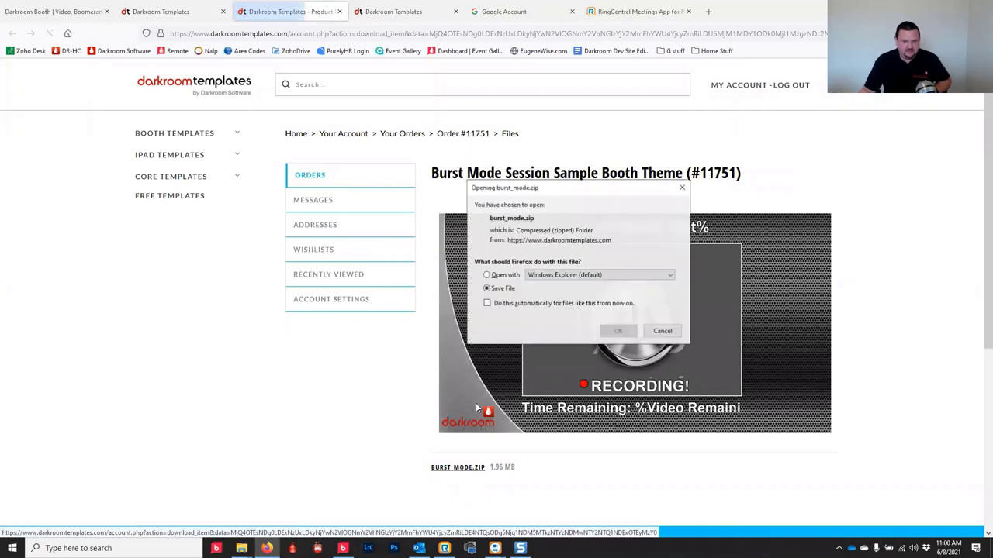
{"action": "left_click", "coordinate": [618, 332]}
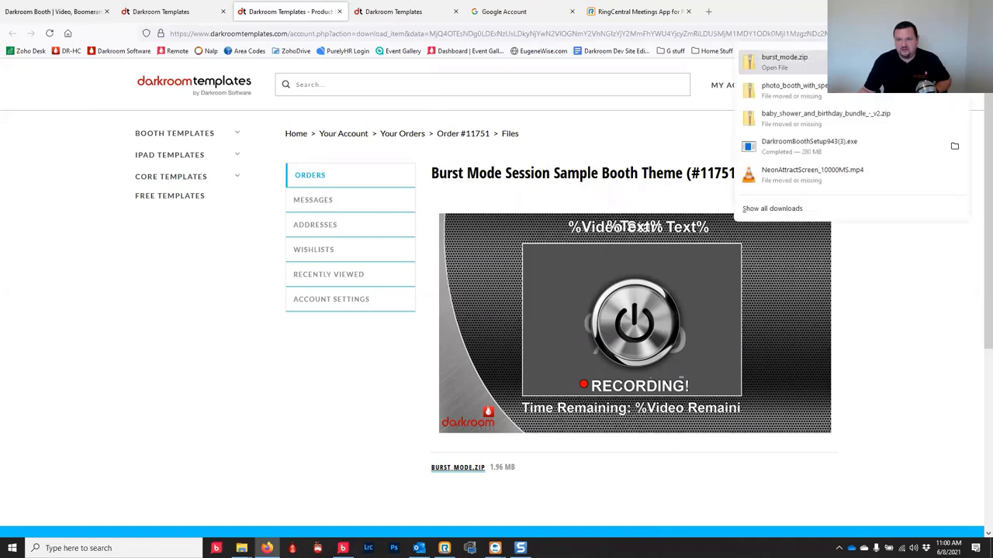
{"action": "left_click", "coordinate": [784, 62]}
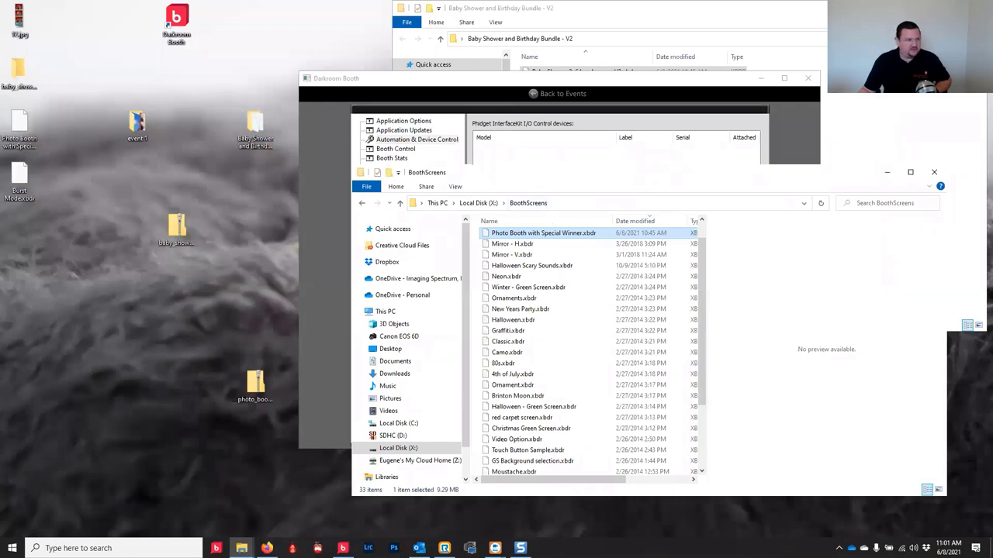
{"action": "left_click_drag", "start_coordinate": [21, 177], "coordinate": [593, 327]}
{"action": "left_click", "coordinate": [543, 93]}
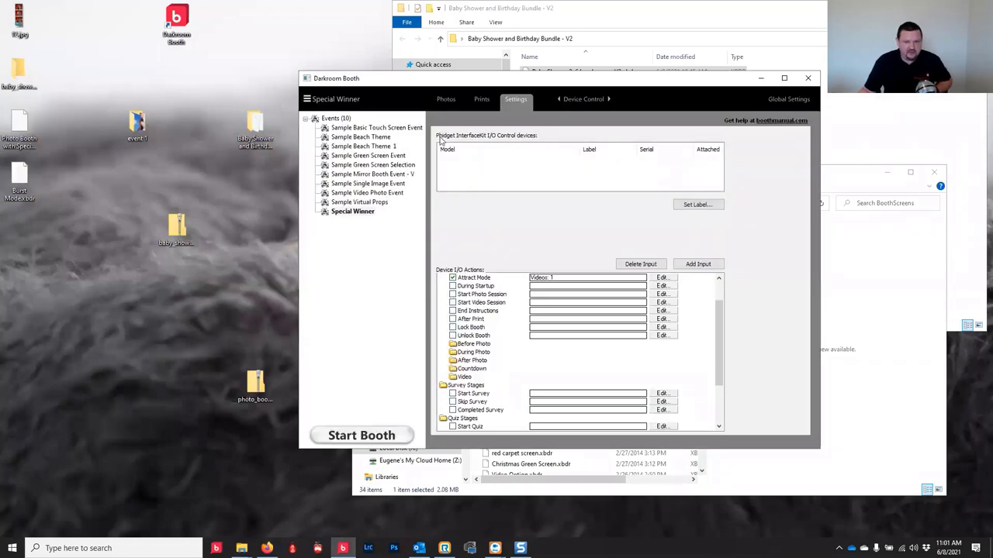
Step: Apply the Burst Mode screen template and create the new Burst Mode Session event
{"action": "left_click", "coordinate": [586, 100]}
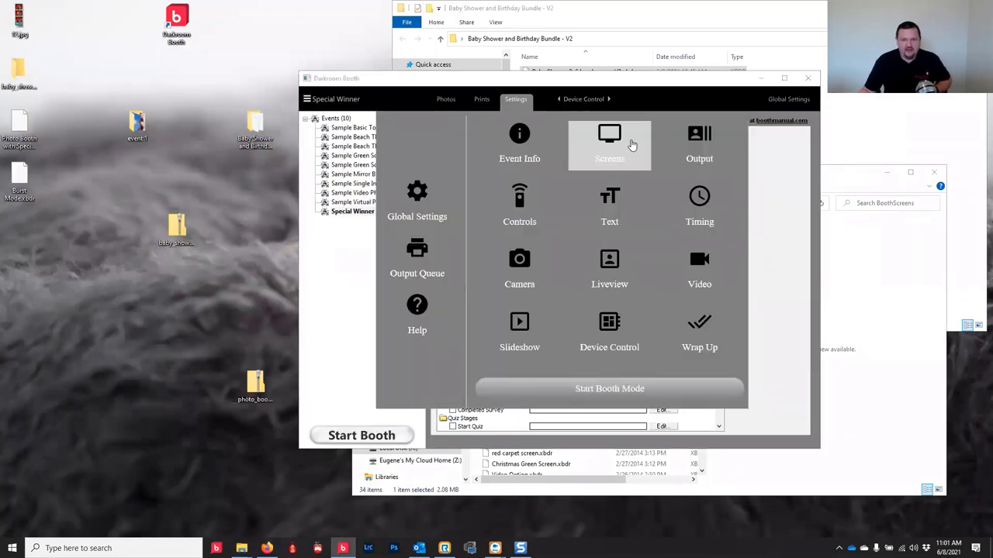
{"action": "left_click", "coordinate": [626, 146]}
{"action": "left_click", "coordinate": [760, 144]}
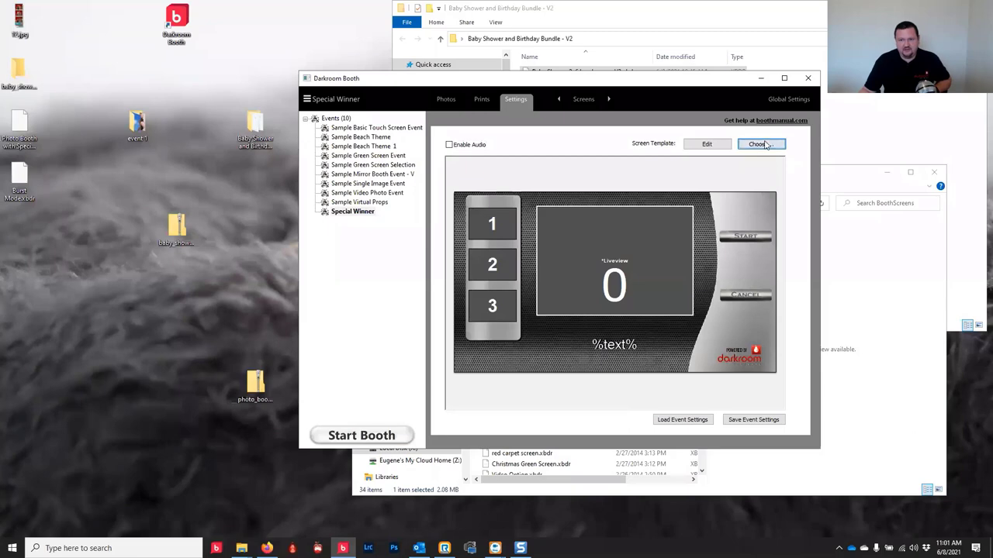
{"action": "scroll", "coordinate": [537, 349], "scroll_direction": "up", "scroll_amount": 5}
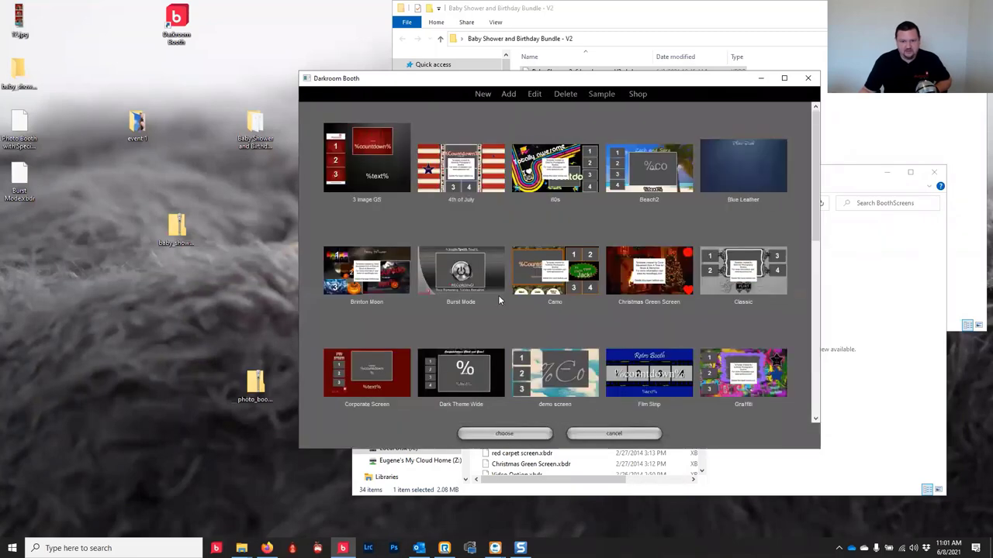
{"action": "left_click", "coordinate": [458, 273]}
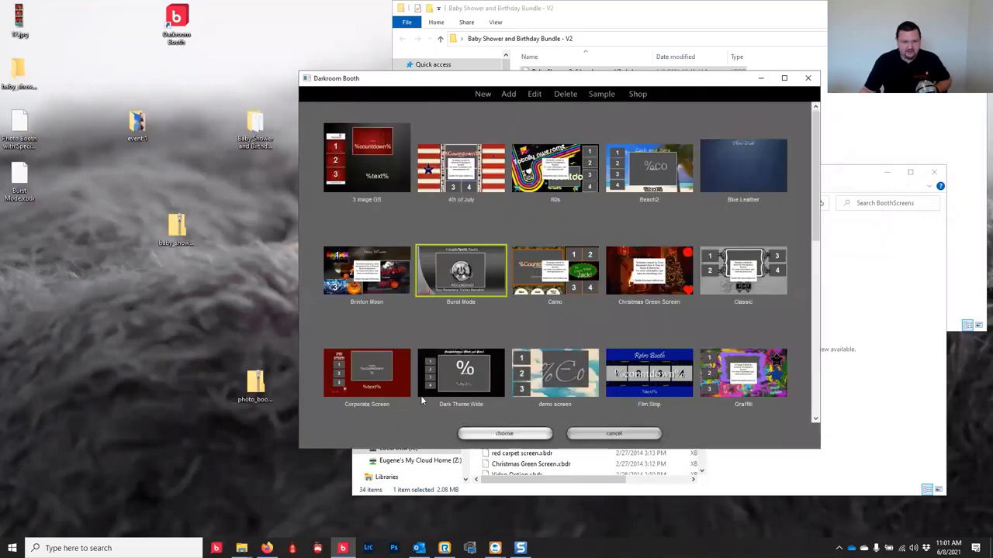
{"action": "left_click", "coordinate": [518, 434]}
{"action": "left_click", "coordinate": [470, 280]}
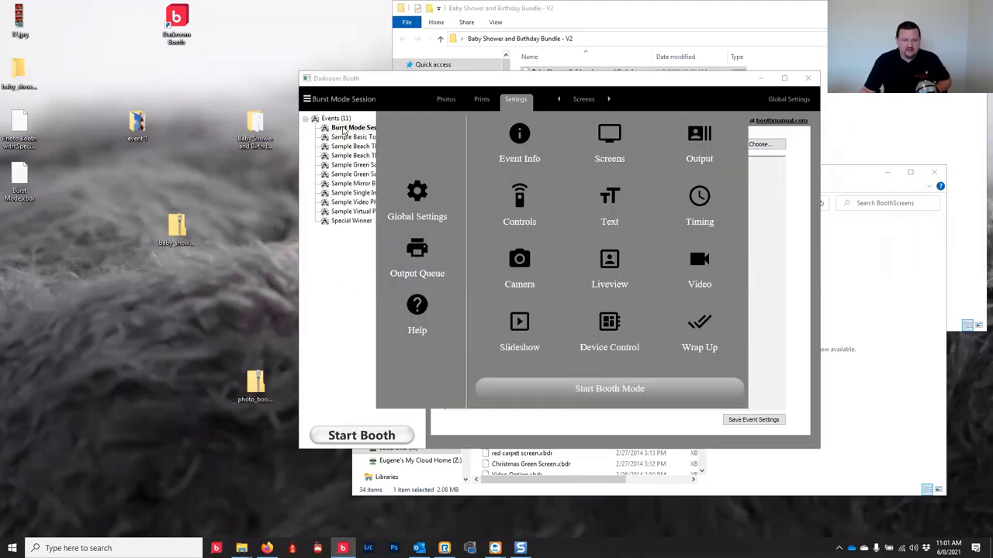
{"action": "left_click", "coordinate": [571, 99]}
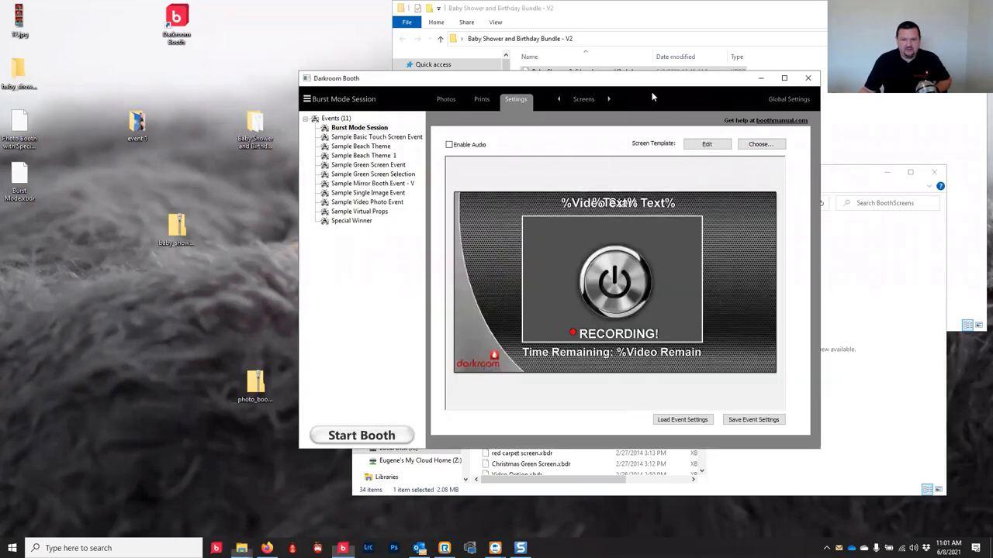
Step: Verify Boomerang and .gif in the Video burst session settings, then start the booth
{"action": "left_click", "coordinate": [608, 99]}
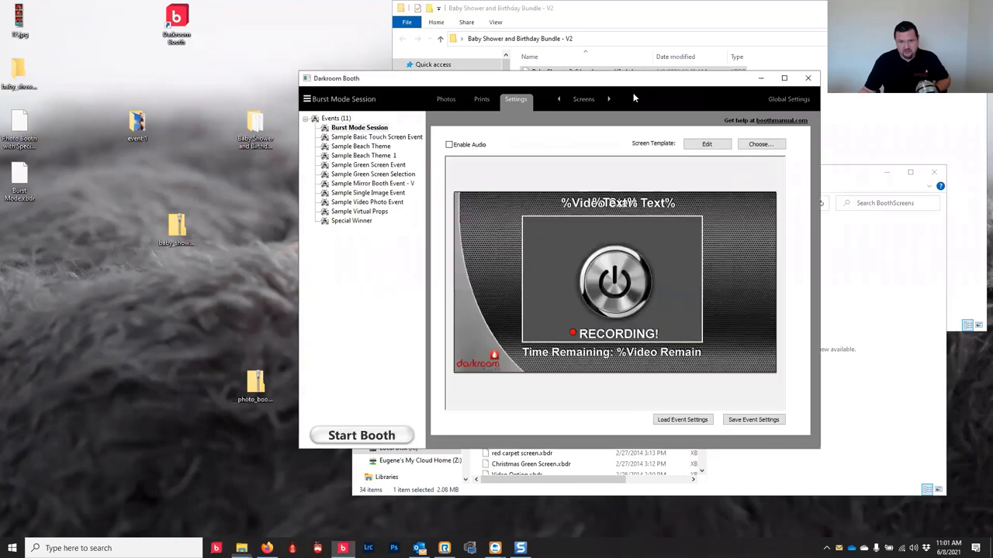
{"action": "left_click", "coordinate": [599, 99]}
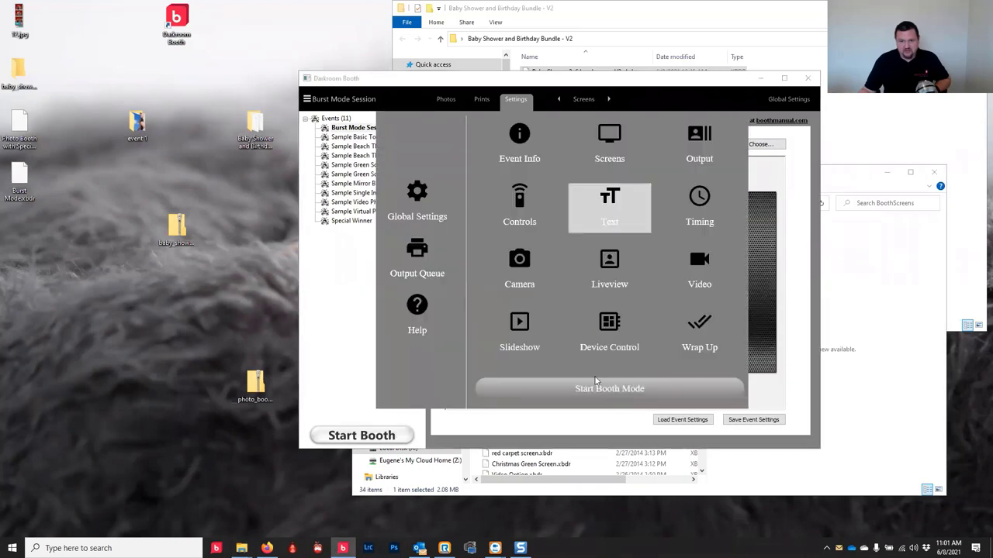
{"action": "left_click", "coordinate": [676, 284]}
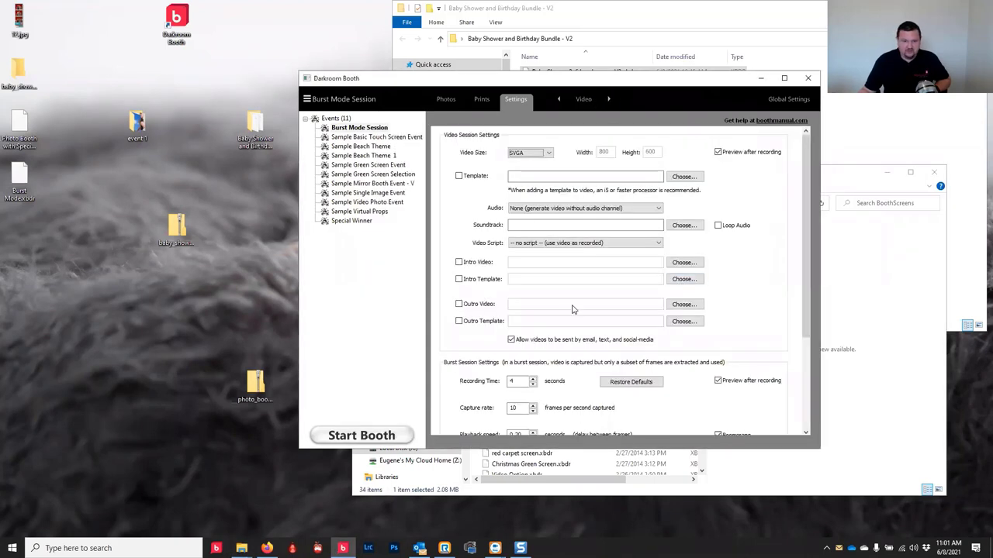
{"action": "left_click_drag", "start_coordinate": [803, 216], "coordinate": [808, 363]}
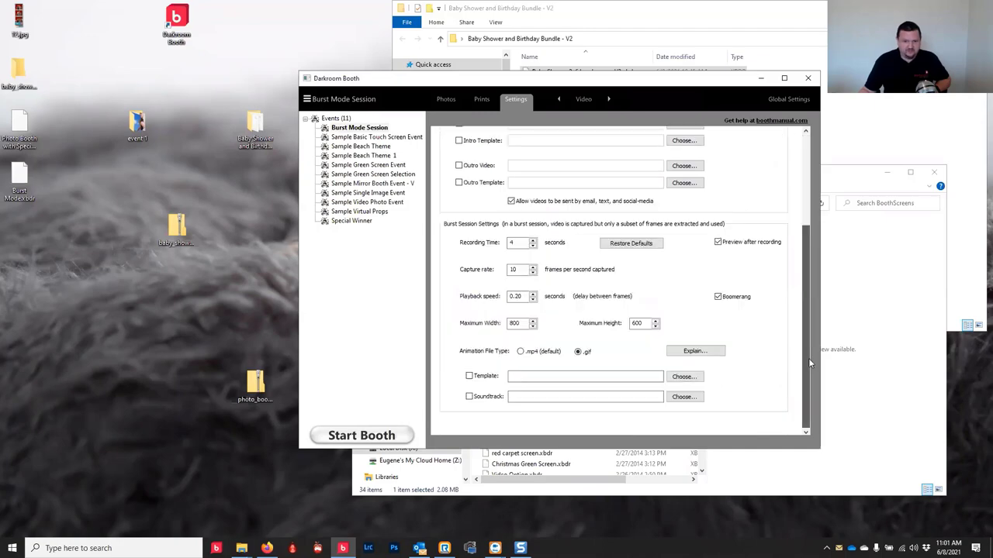
{"action": "left_click", "coordinate": [363, 436]}
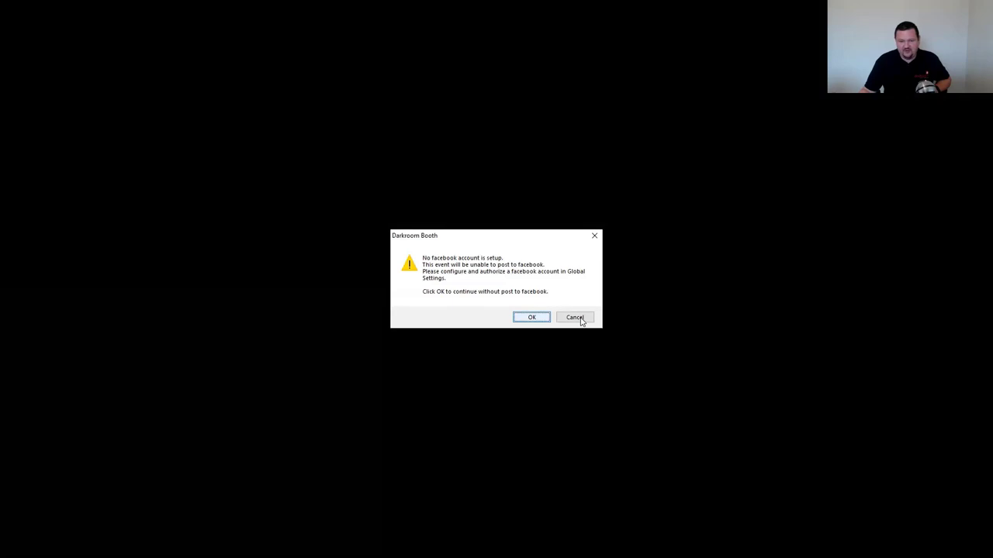
Step: Continue past the Facebook warning without posting
{"action": "key", "text": "Tab"}
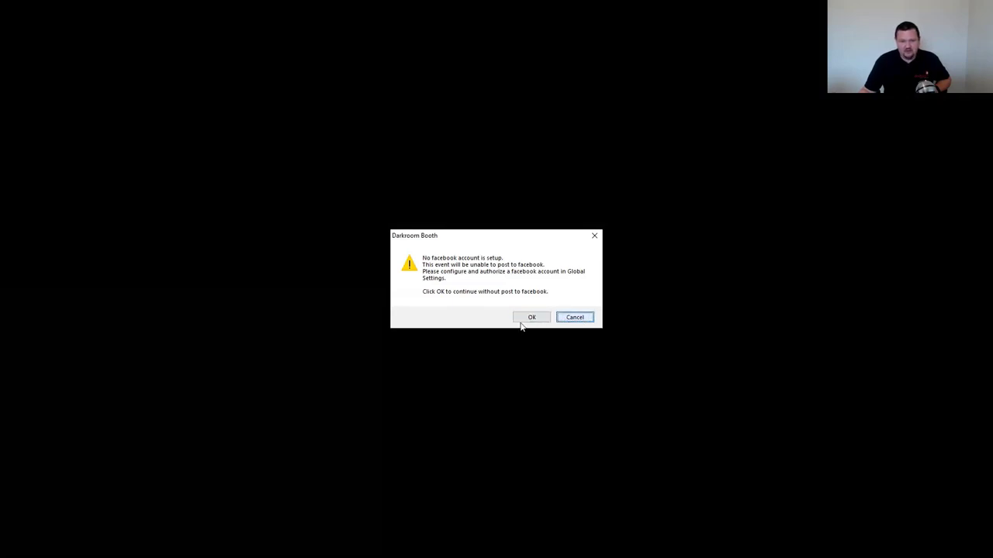
{"action": "left_click_drag", "start_coordinate": [530, 318], "coordinate": [138, 388]}
{"action": "key", "text": "Return"}
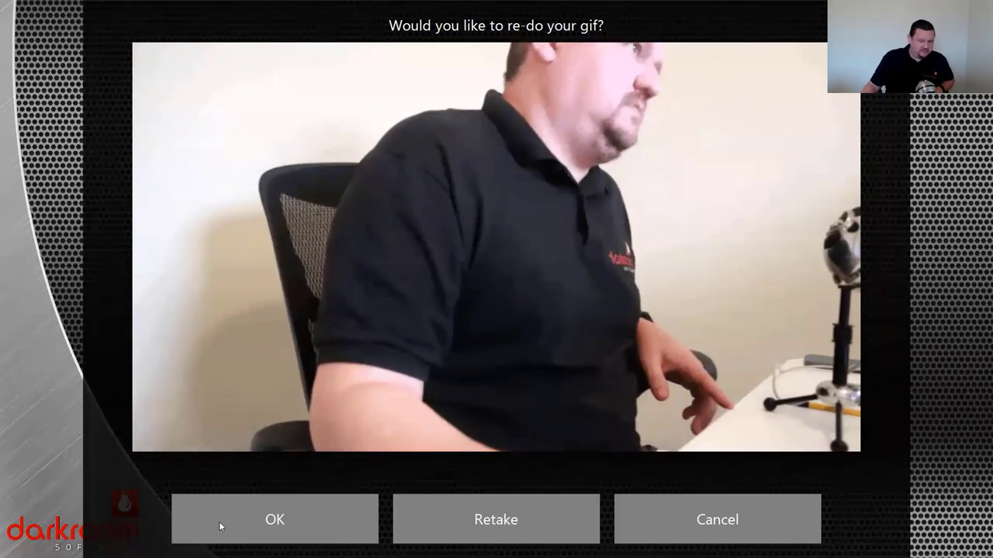
Step: Accept the recorded boomerang GIF and exit booth mode to the video settings
{"action": "left_click", "coordinate": [219, 523]}
{"action": "key", "text": "Escape"}
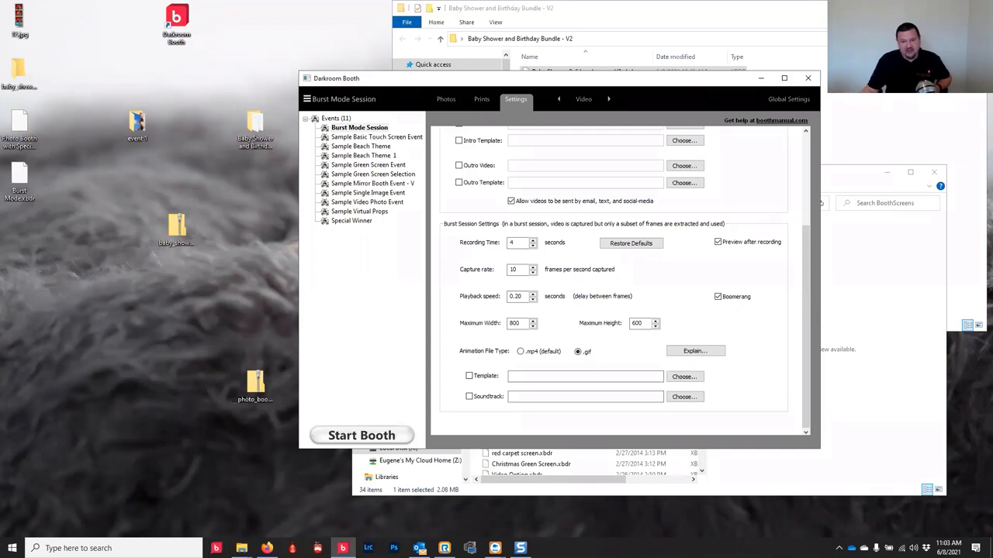
{"action": "left_click", "coordinate": [614, 397]}
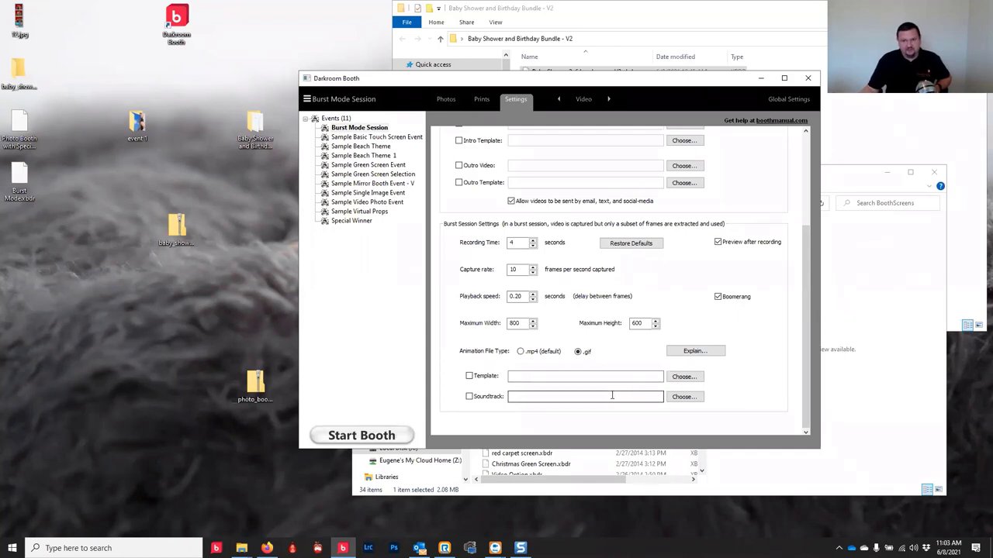